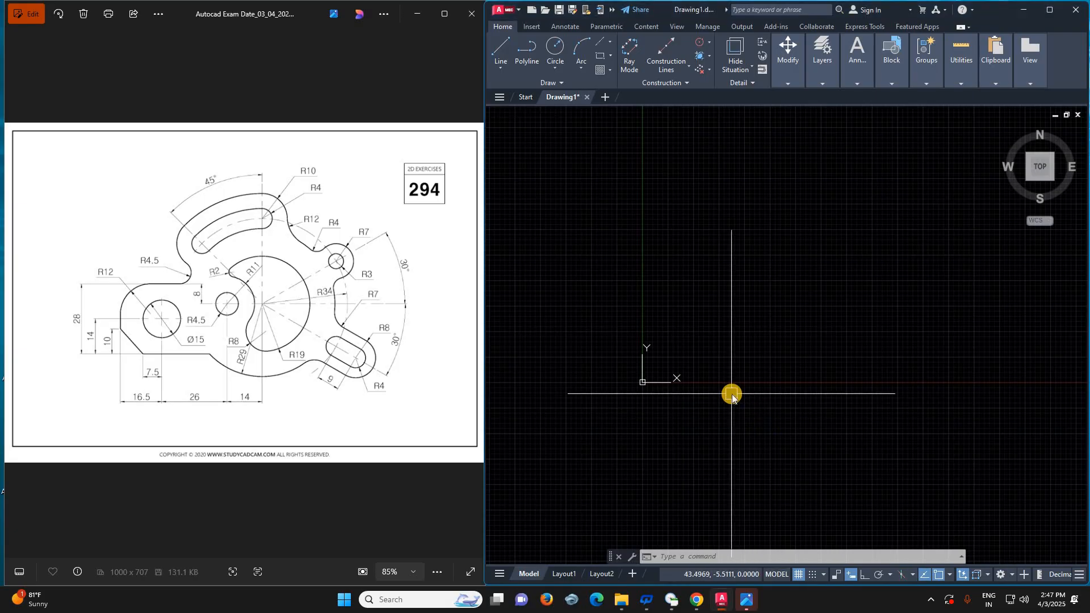
# - Draw a circle of radius 34 centred at the origin 0,0
pyautogui.write('c')
pyautogui.press('Return')
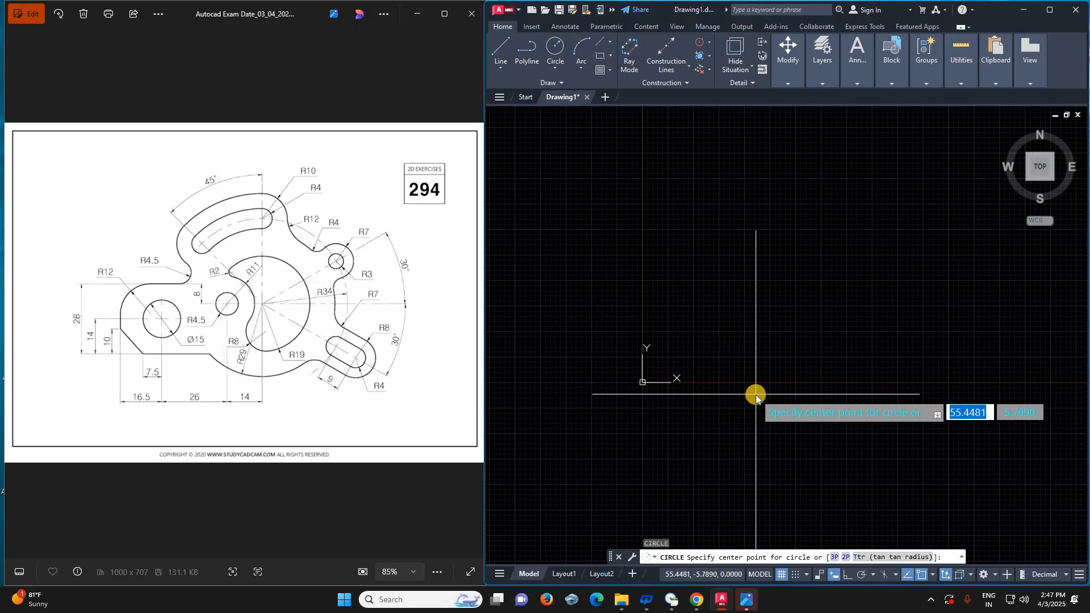
pyautogui.write('0,0')
pyautogui.press('Return')
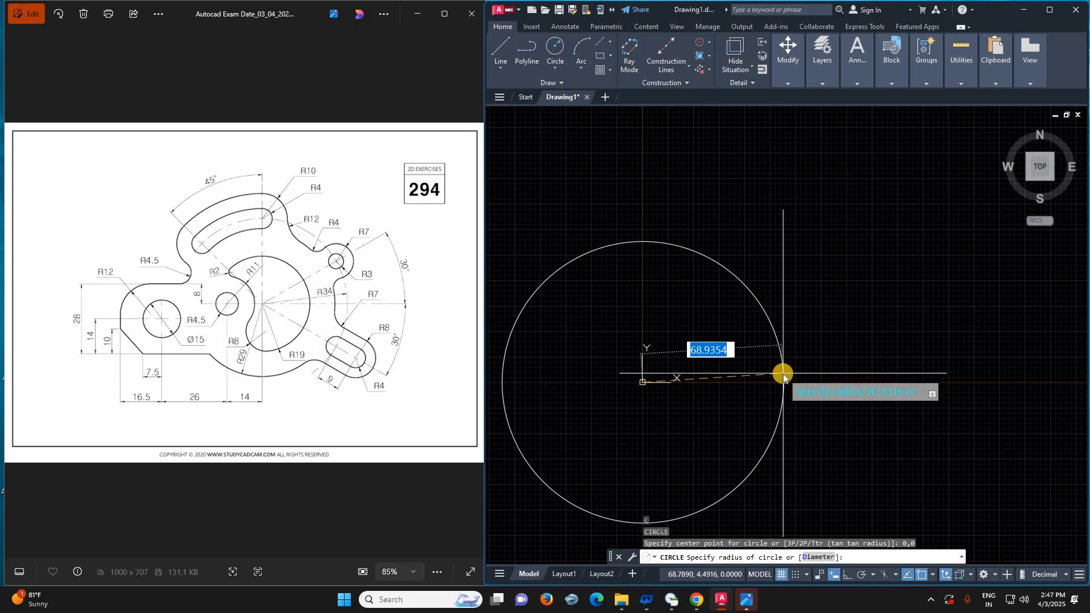
pyautogui.write('34')
pyautogui.press('Return')
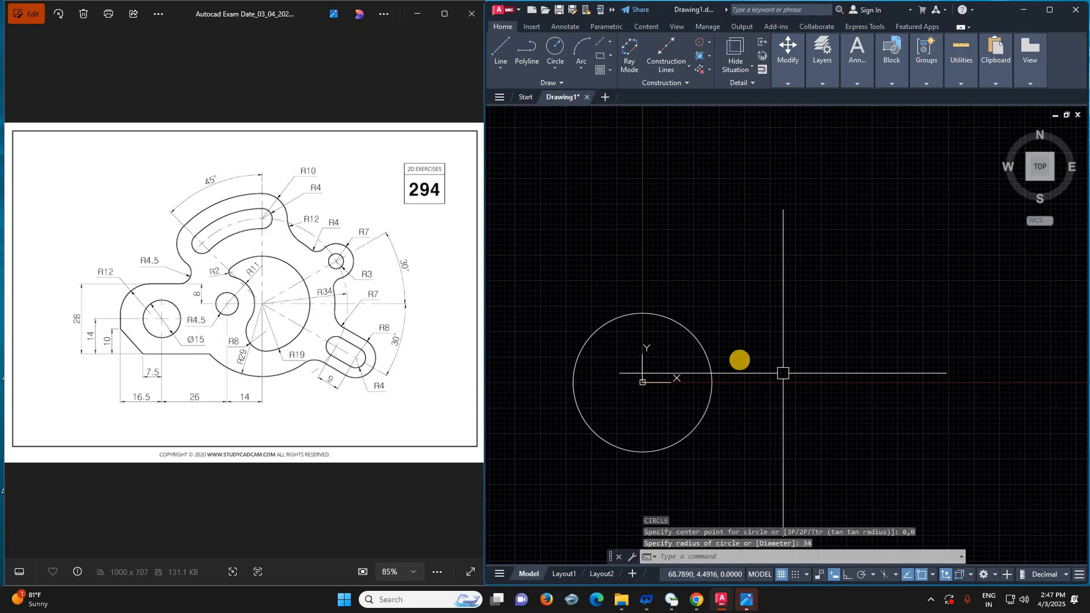
# - Give the radius 34 circle the AM_ISO02W050 dashed linetype and the colour Red
pyautogui.doubleClick(709, 347)
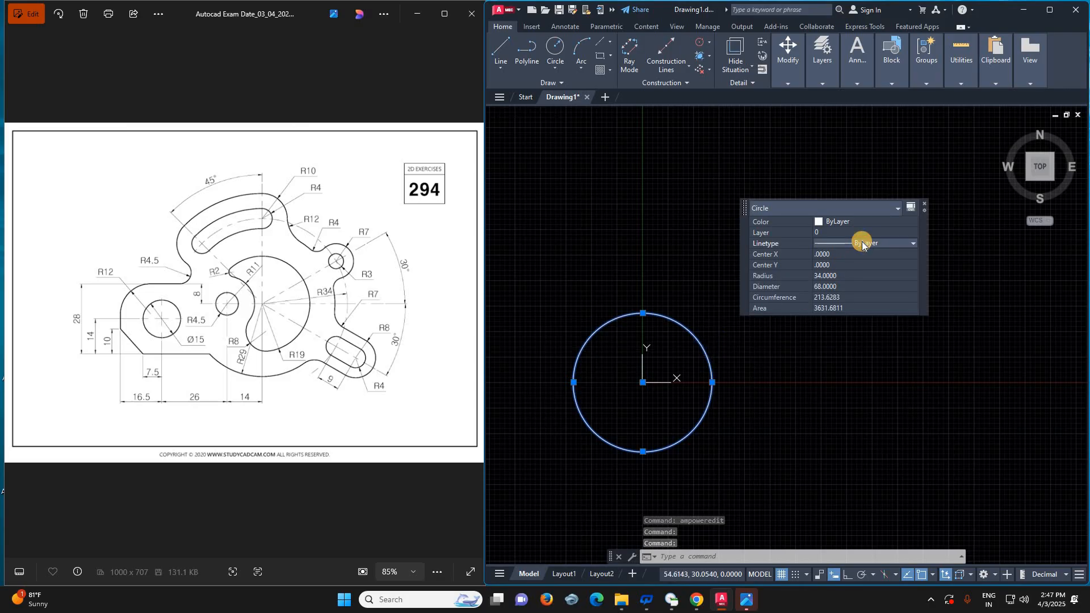
pyautogui.click(862, 242)
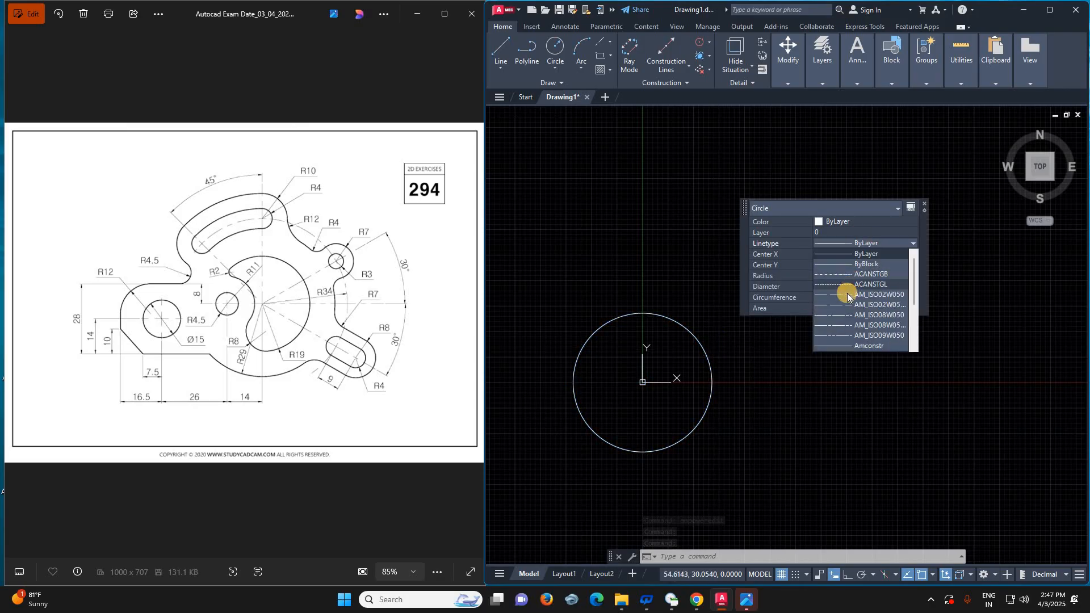
pyautogui.press('Return')
pyautogui.click(841, 227)
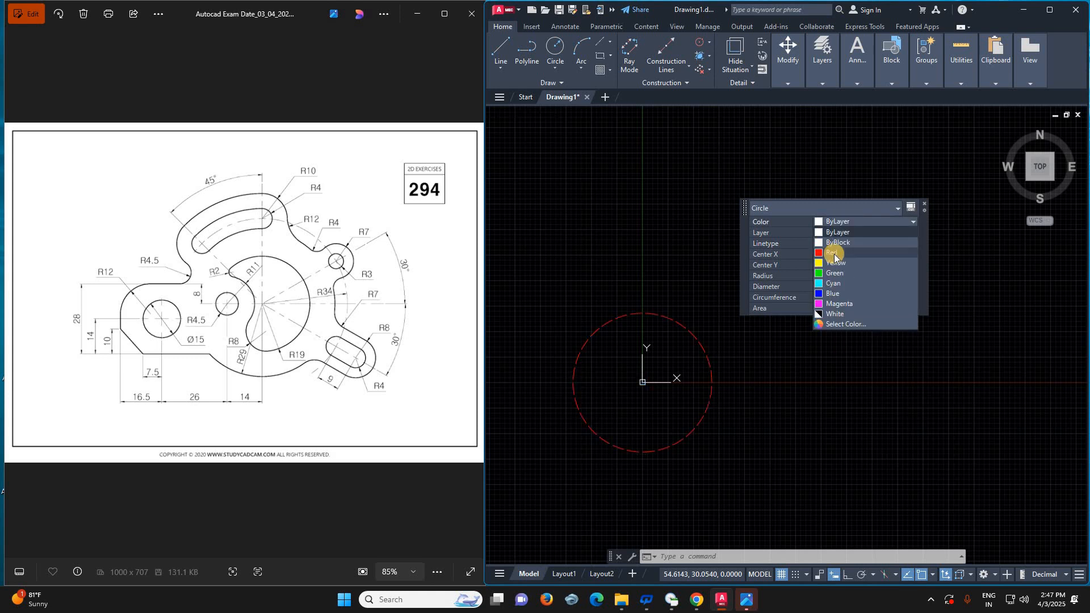
pyautogui.press('Return')
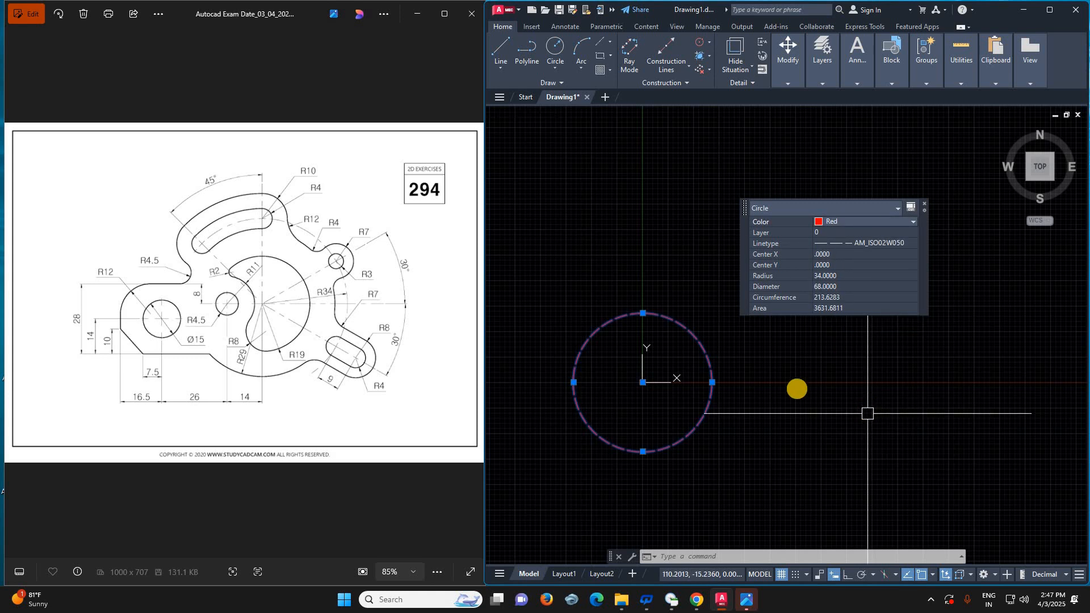
pyautogui.press('Escape')
# - Draw a circle of radius 19 centred at 0,0, inside the dashed red circle
pyautogui.scroll(3, 642, 382)
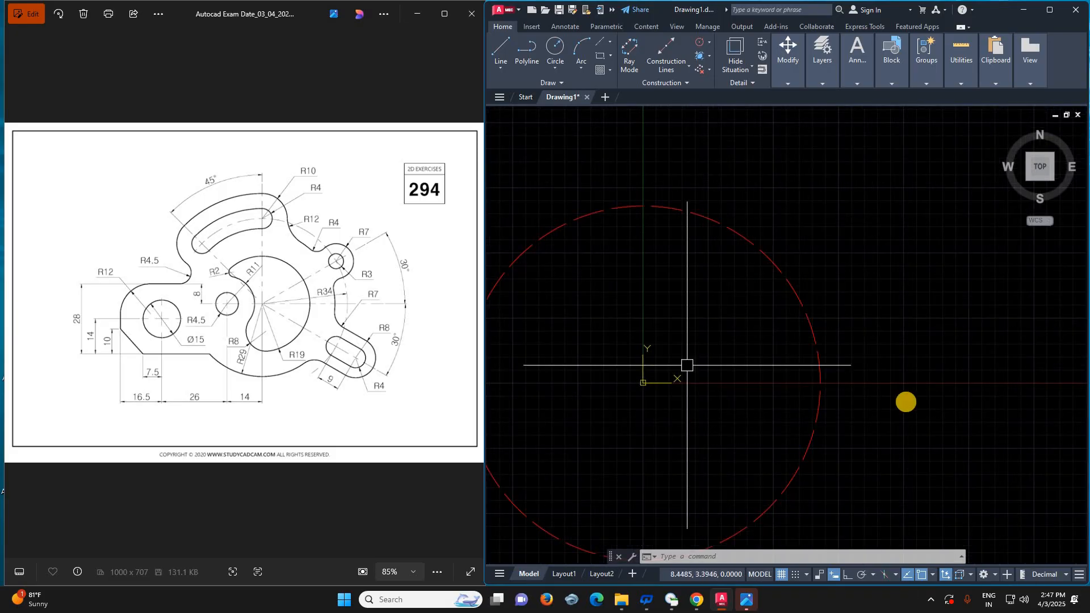
pyautogui.write('c')
pyautogui.press('Return')
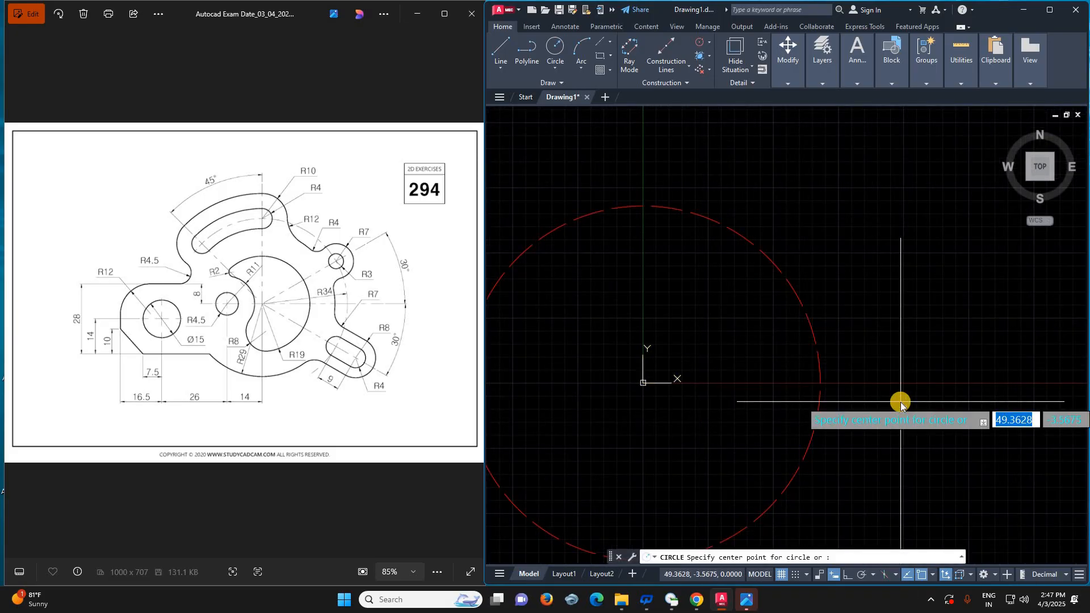
pyautogui.write('0,0')
pyautogui.press('Return')
pyautogui.write('1')
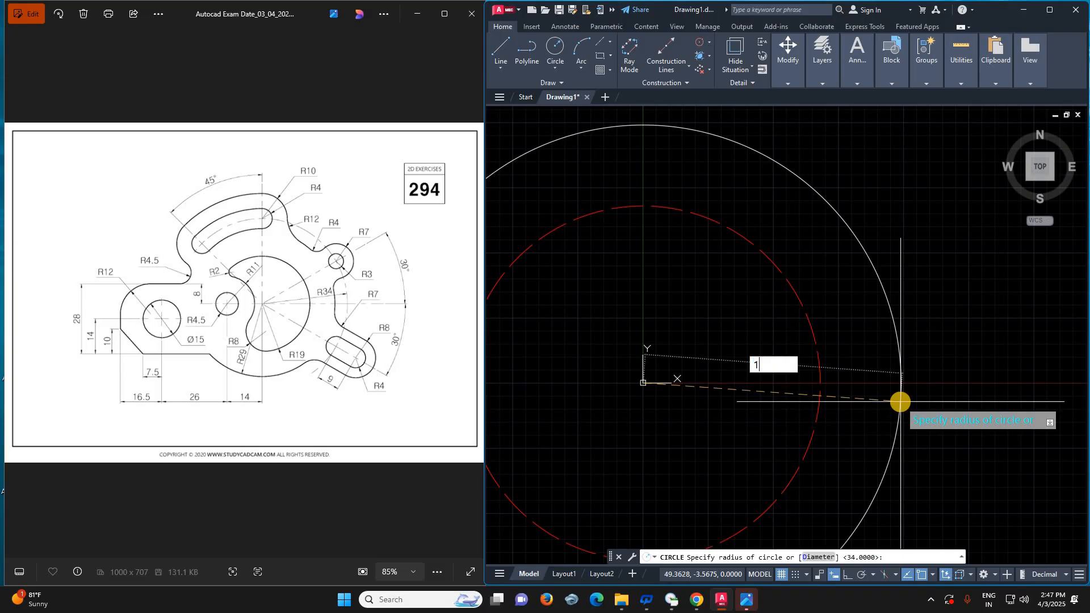
pyautogui.write('9')
pyautogui.press('Return')
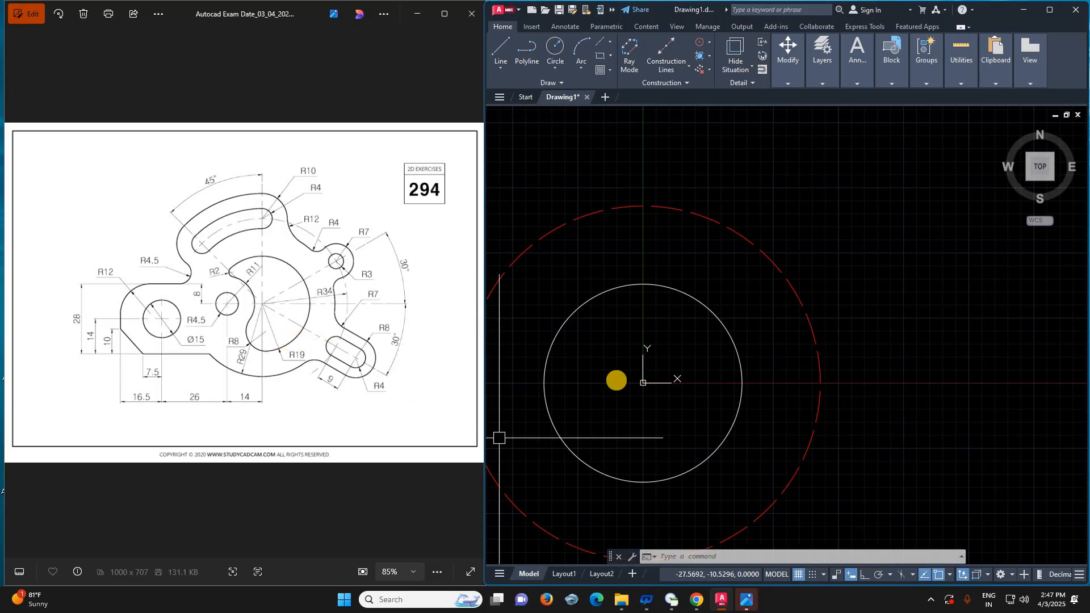
# - Draw a horizontal line from 0,0 extending 14 units in the negative X direction with Ortho on
pyautogui.press('l')
pyautogui.press('Return')
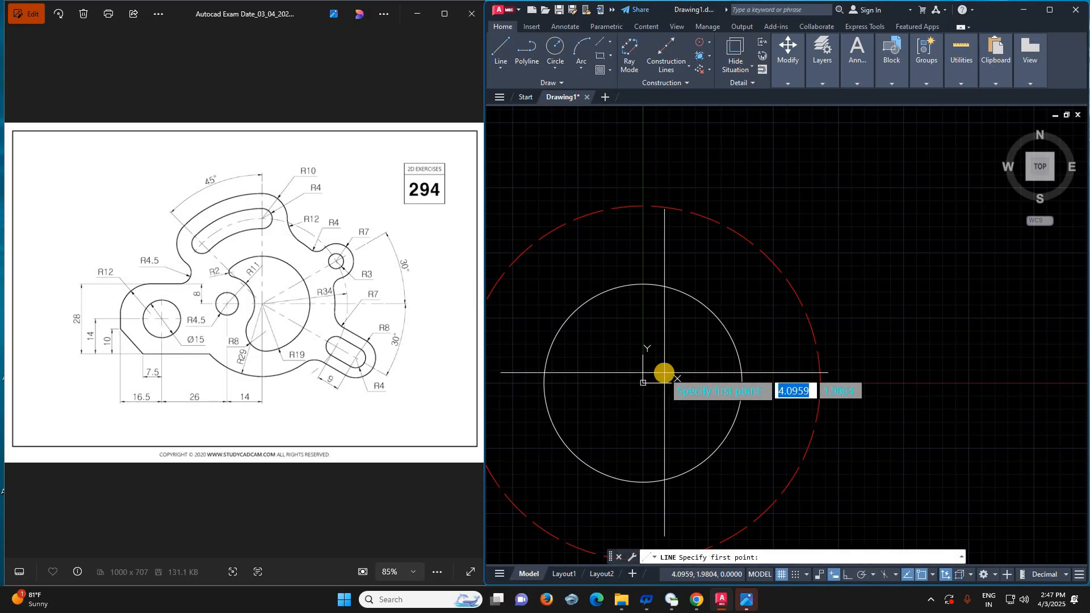
pyautogui.write('0')
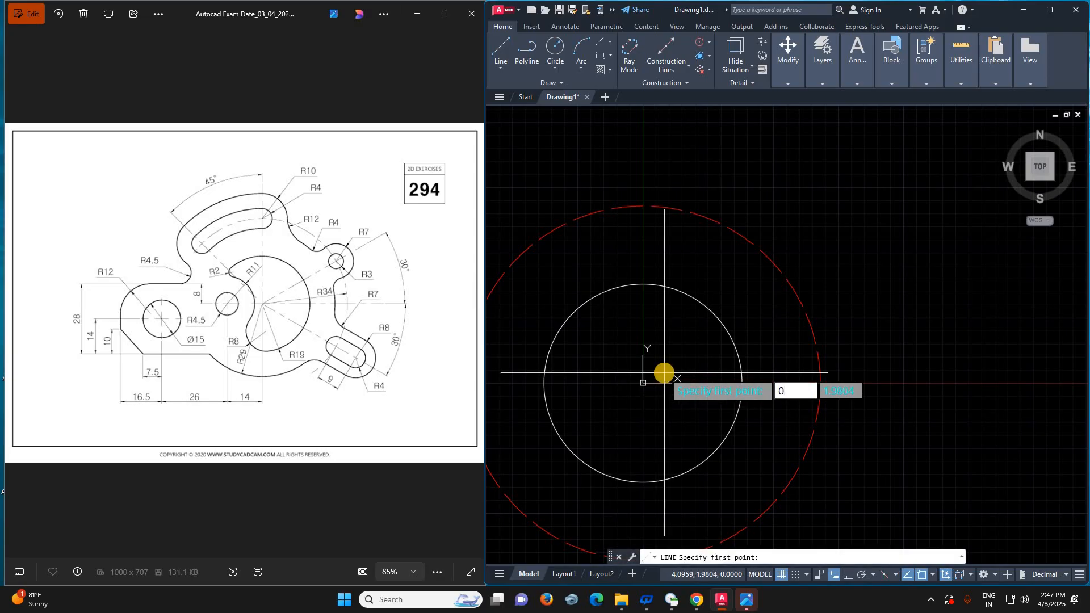
pyautogui.write(',0')
pyautogui.press('Return')
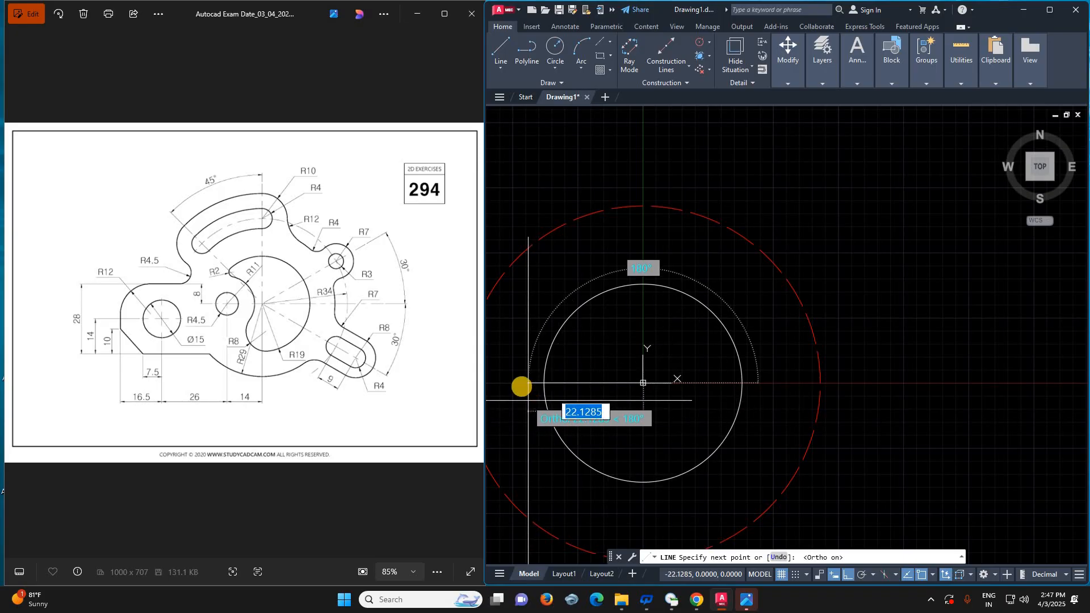
pyautogui.write('14')
pyautogui.press('Return')
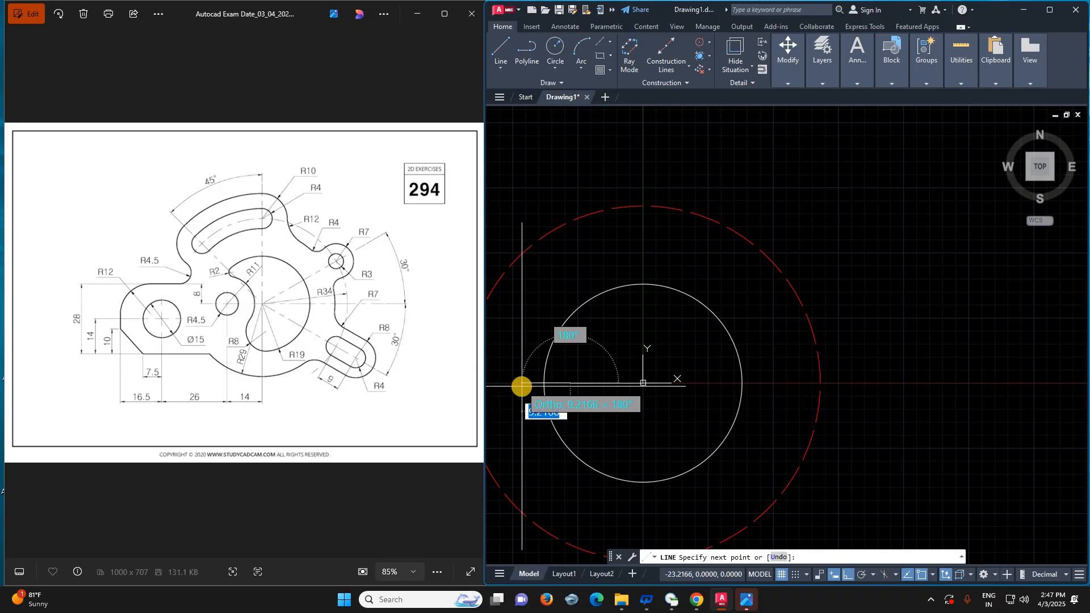
pyautogui.press('Escape')
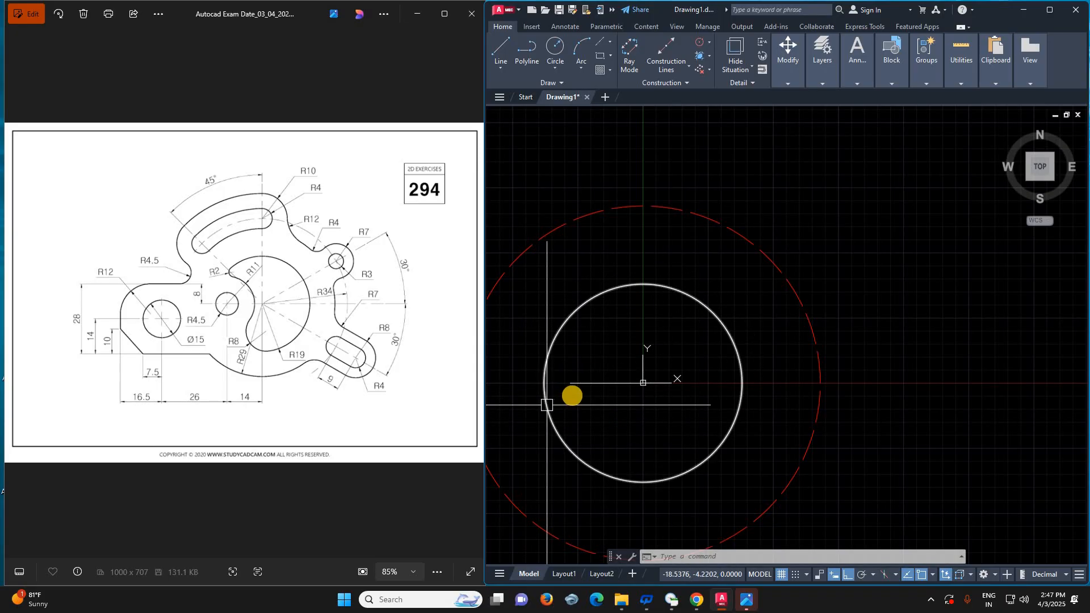
# - Draw a circle of radius 11 centred on the outer end of the 14-unit line
pyautogui.write('c')
pyautogui.press('Return')
pyautogui.click(570, 383)
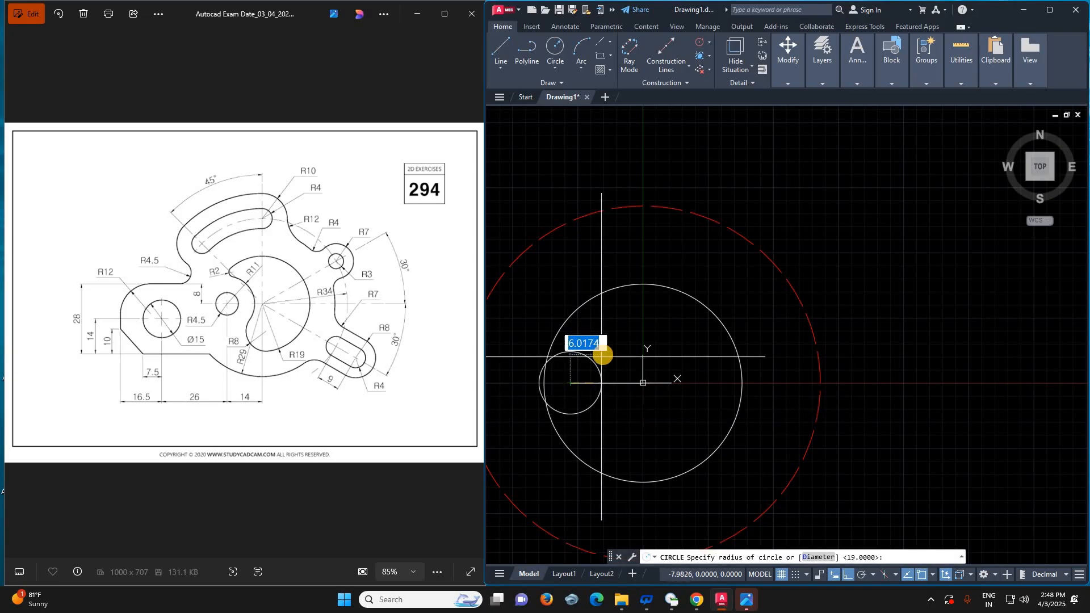
pyautogui.write('11')
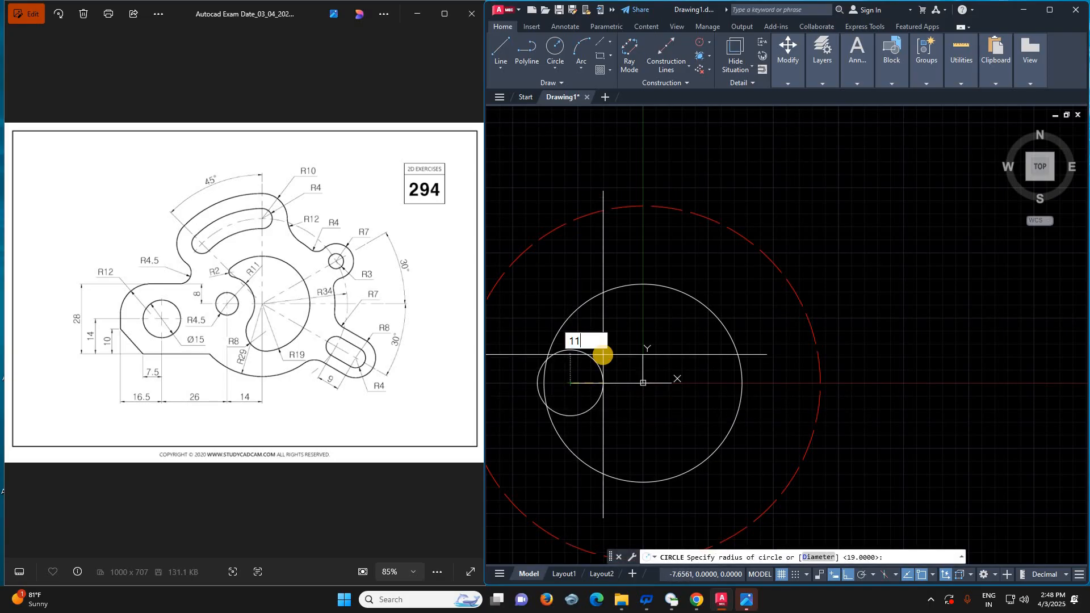
pyautogui.press('Return')
# - Fillet the upper junction of the radius 19 and radius 11 circles with radius 2
pyautogui.scroll(-2, 671, 335)
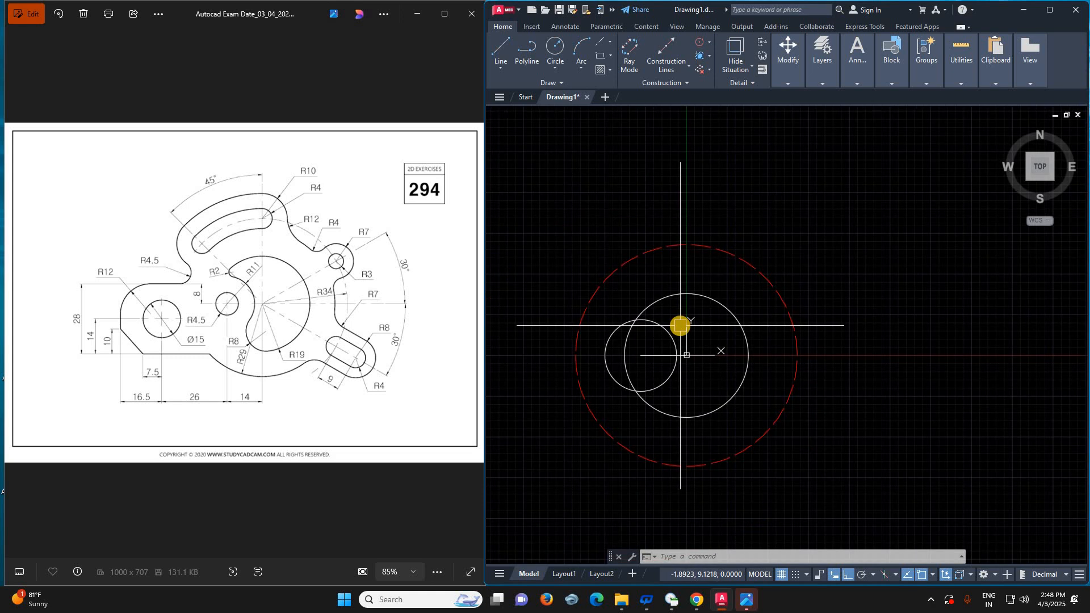
pyautogui.write('tr')
pyautogui.click(740, 359)
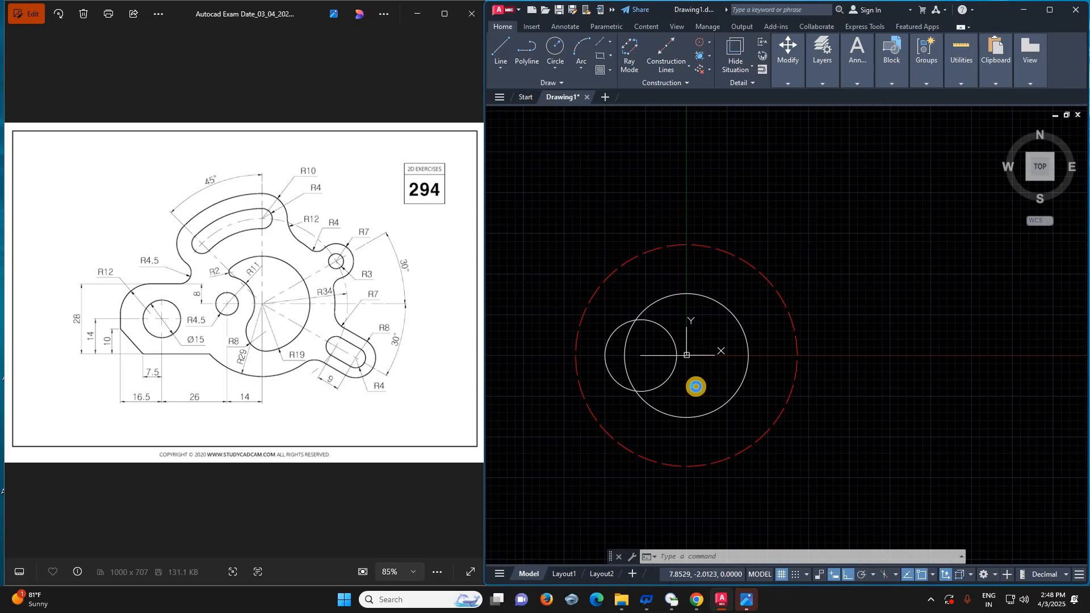
pyautogui.write('F')
pyautogui.press('Return')
pyautogui.write('R')
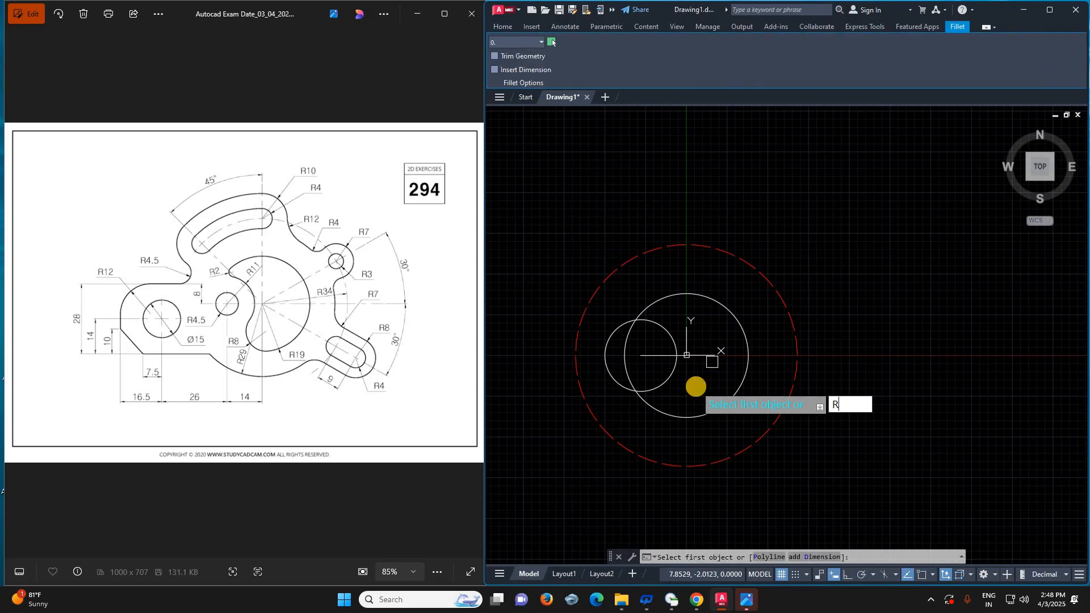
pyautogui.press('Return')
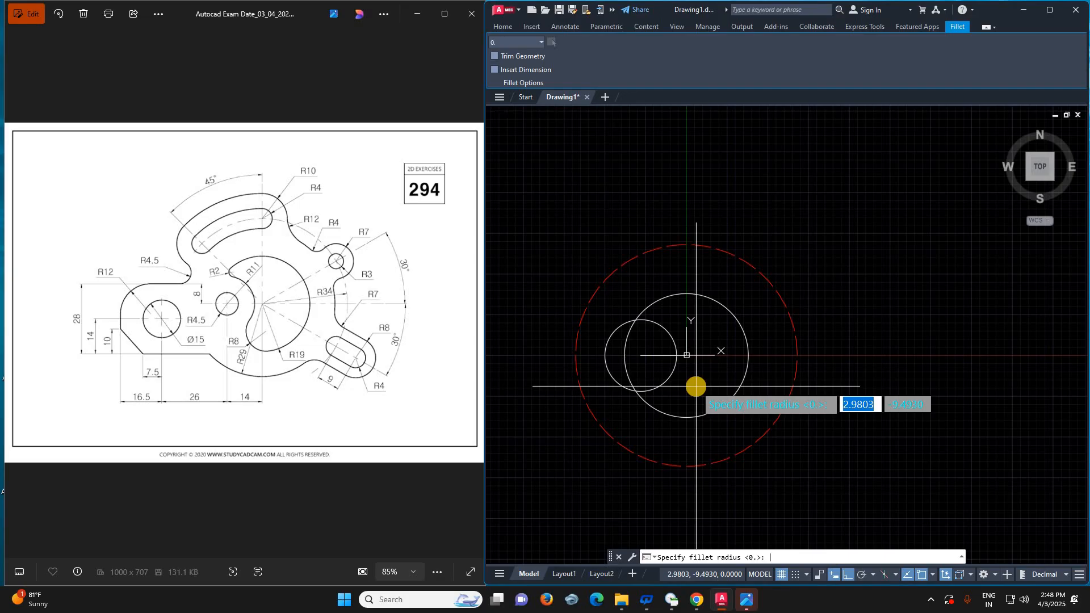
pyautogui.write('2')
pyautogui.press('Return')
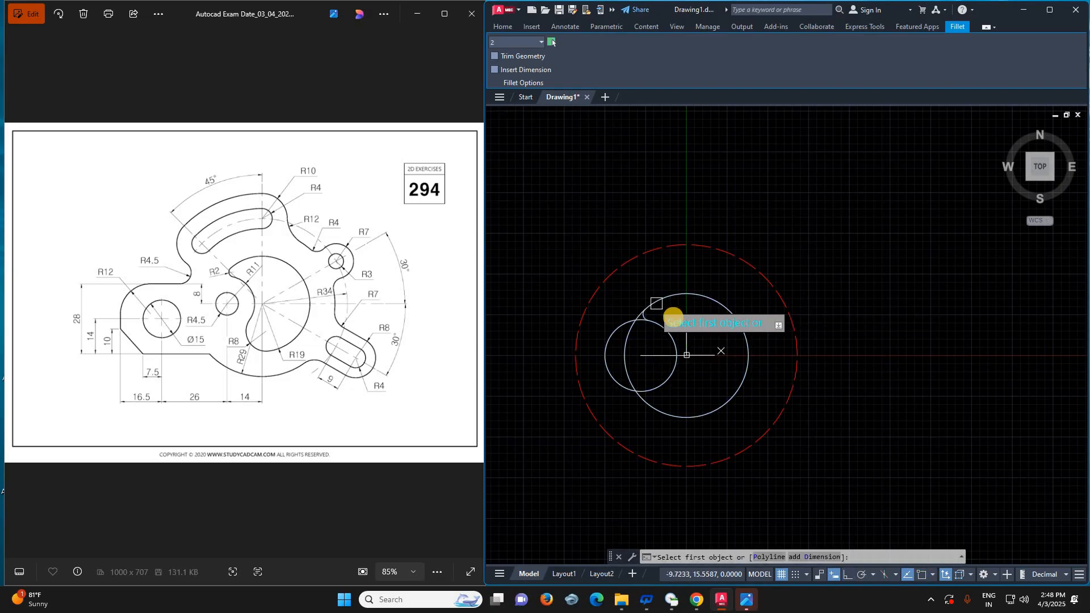
pyautogui.press('Escape')
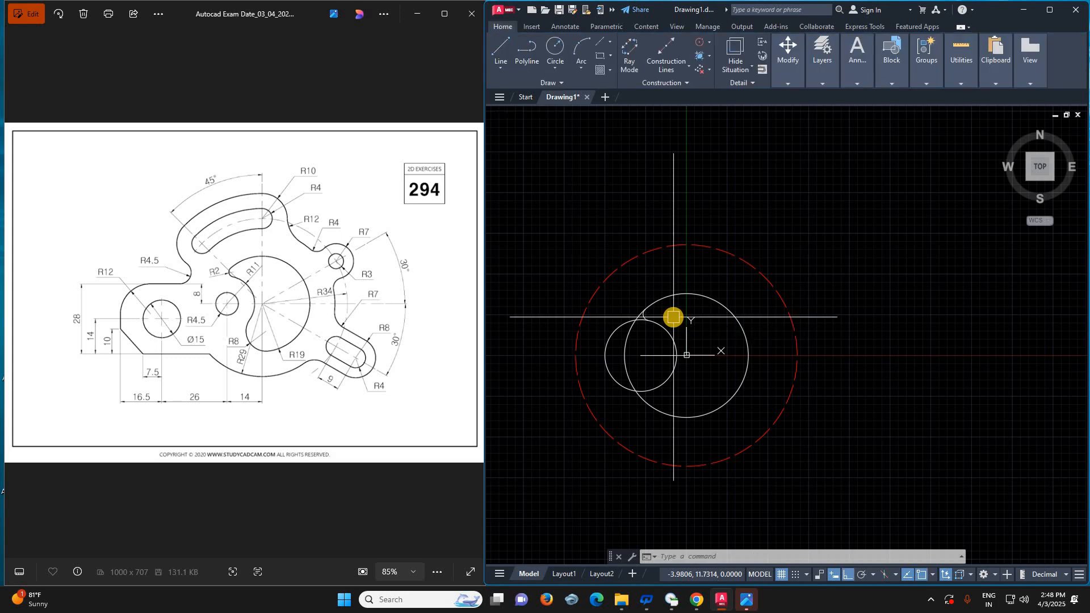
# - Fillet the lower junction of the radius 19 and radius 11 circles with radius 8
pyautogui.write('f')
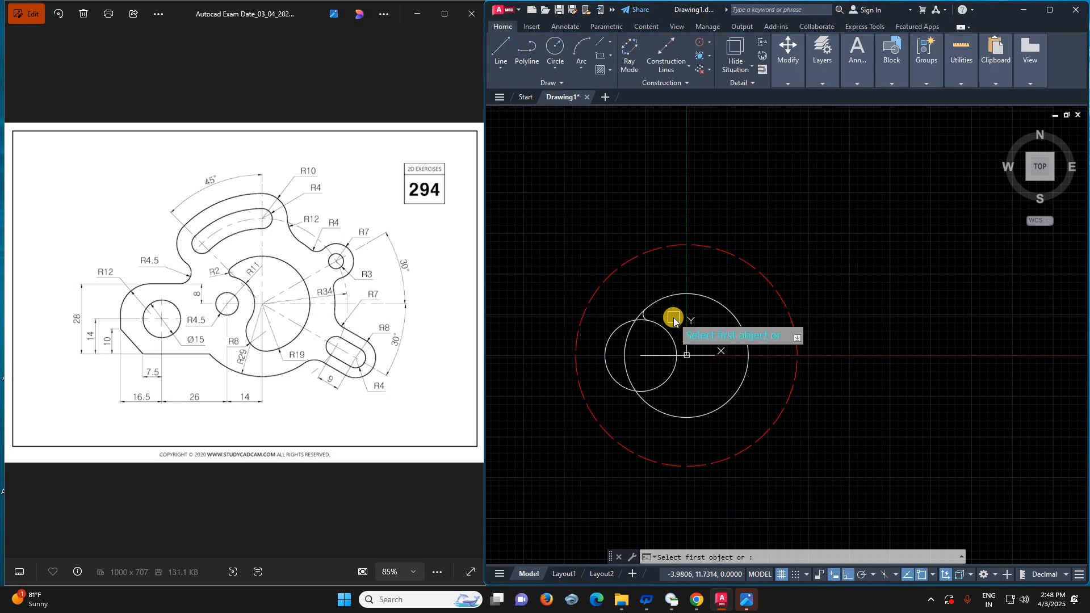
pyautogui.press('Return')
pyautogui.write('R')
pyautogui.press('Return')
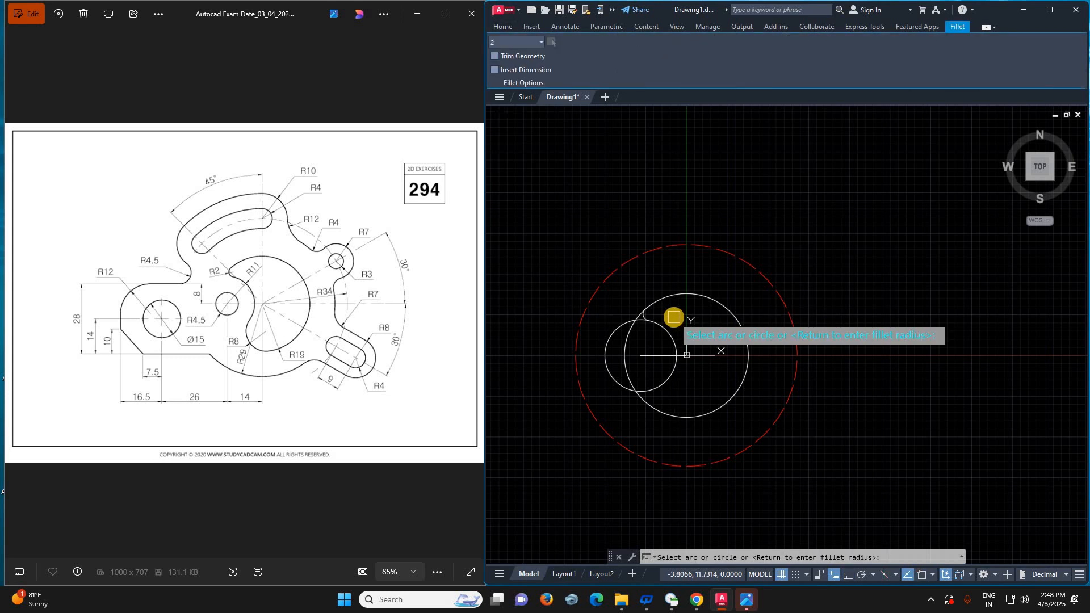
pyautogui.press('Return')
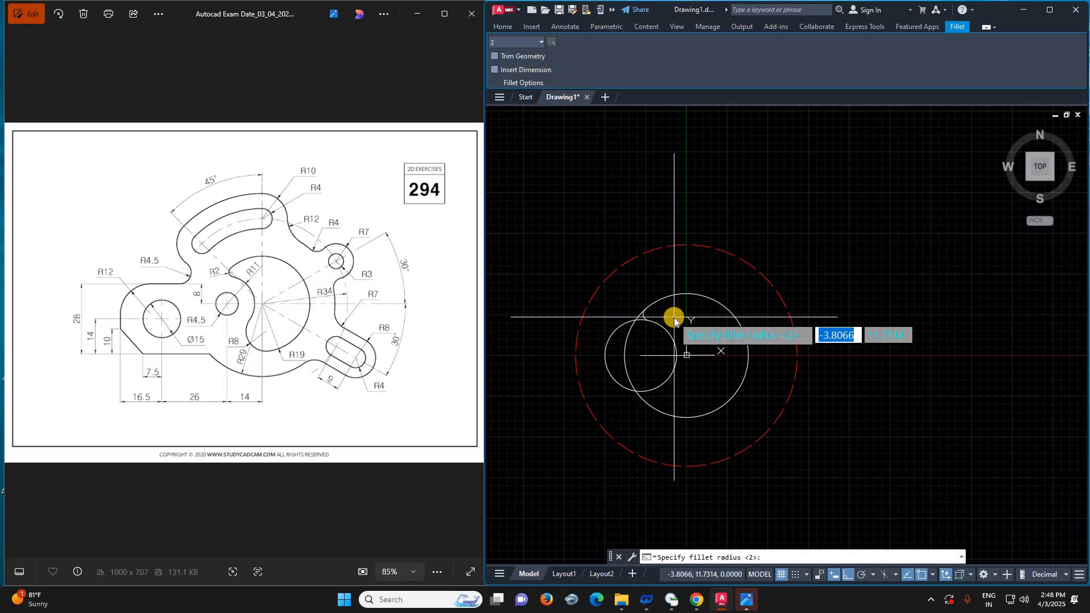
pyautogui.write('8')
pyautogui.press('Return')
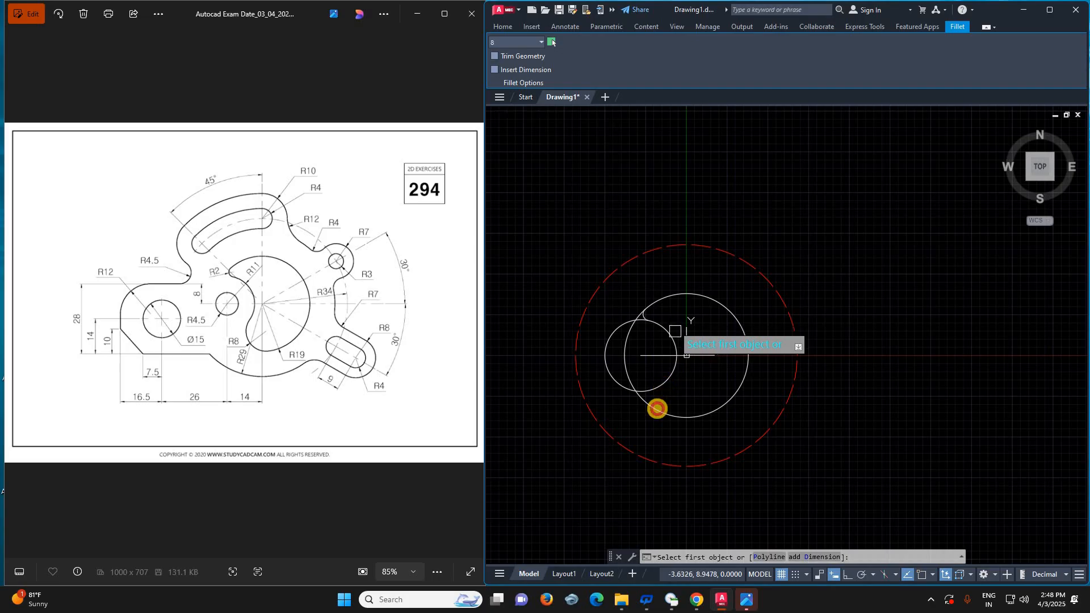
pyautogui.click(657, 409)
pyautogui.click(683, 394)
pyautogui.scroll(2, 687, 394)
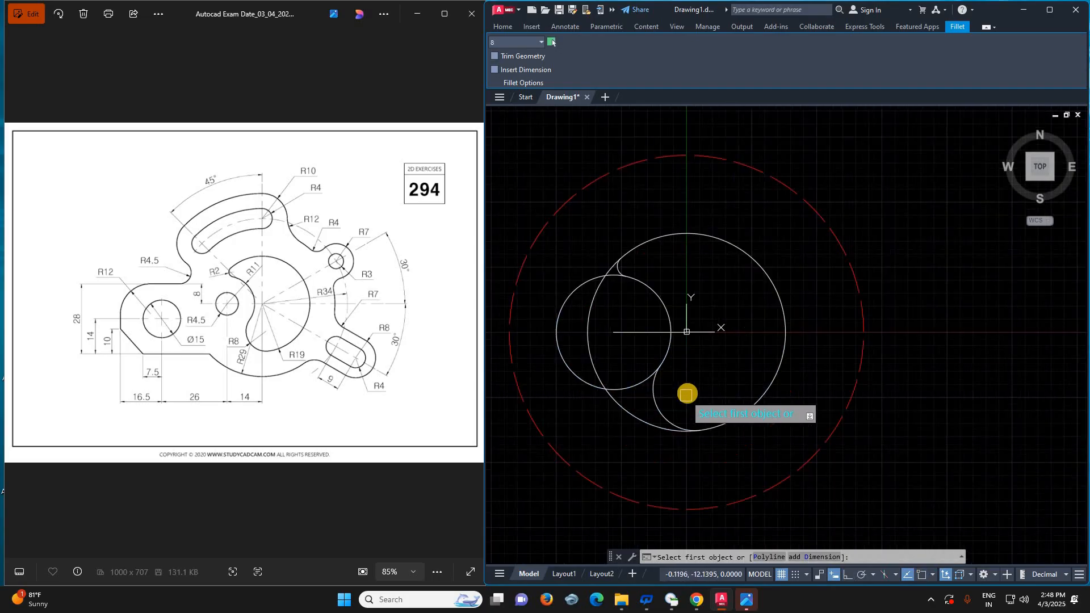
pyautogui.press('Escape')
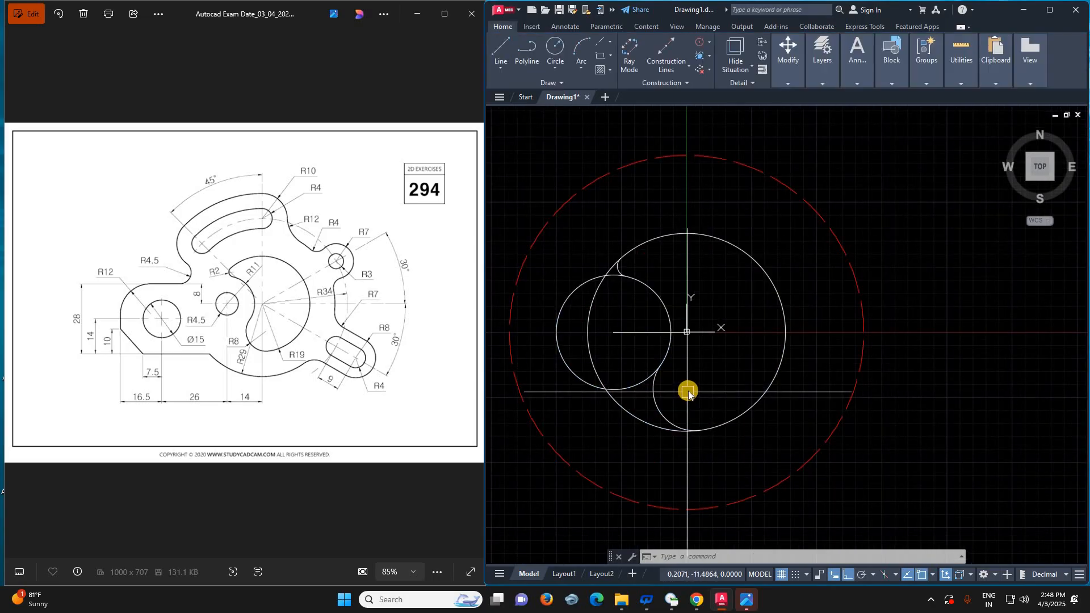
# - Trim the surplus arcs of the radius 19 and radius 11 circles beyond both fillets, leaving a closed crescent-shaped cutout
pyautogui.write('tr')
pyautogui.press('Return')
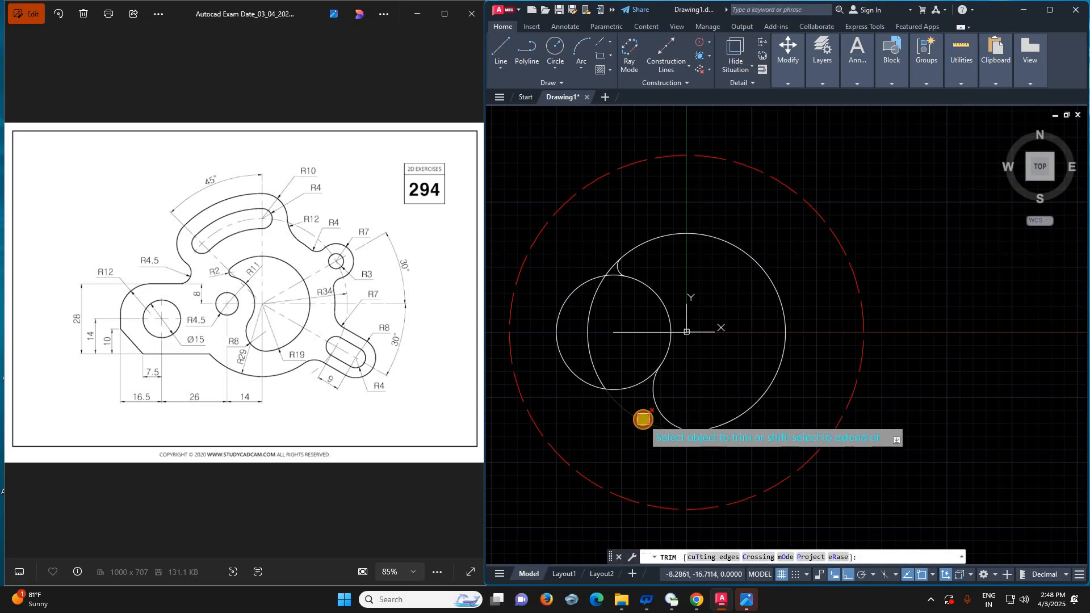
pyautogui.click(628, 390)
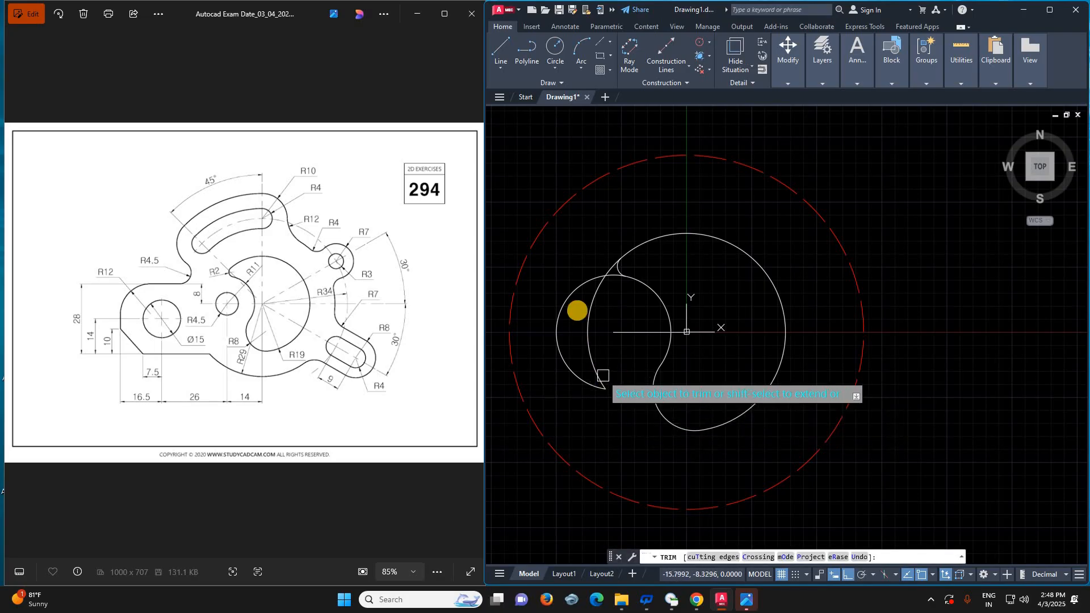
pyautogui.click(591, 360)
pyautogui.click(568, 301)
pyautogui.scroll(2, 597, 276)
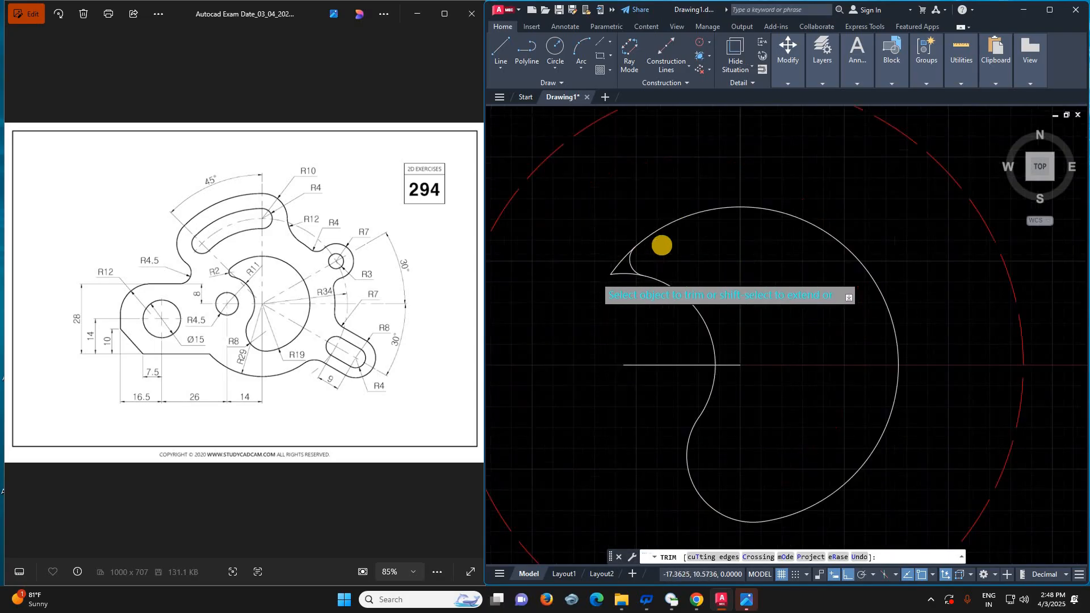
pyautogui.scroll(2, 662, 246)
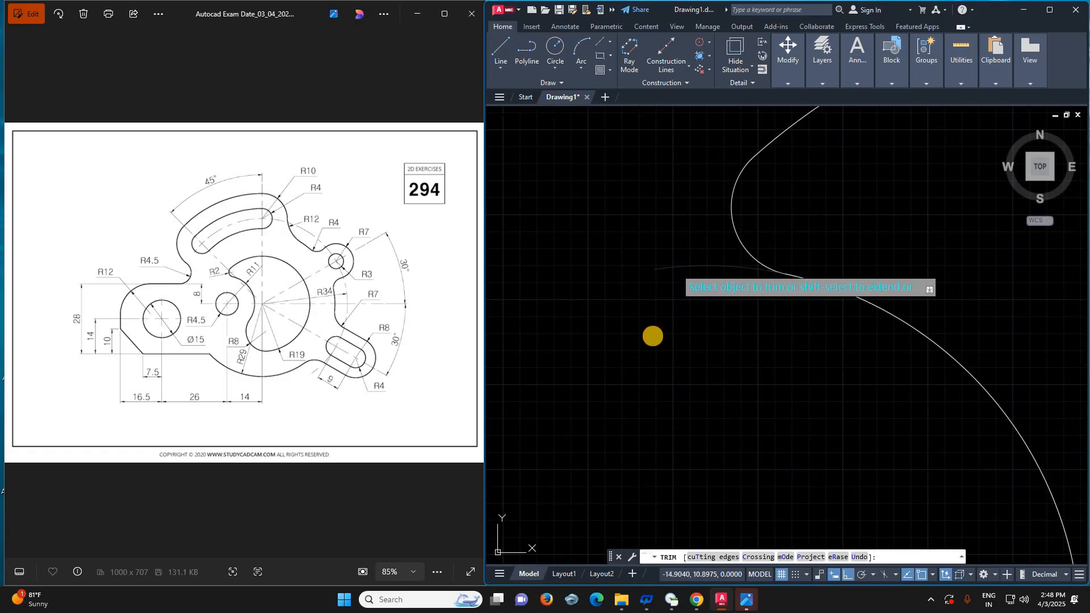
pyautogui.scroll(-5, 653, 334)
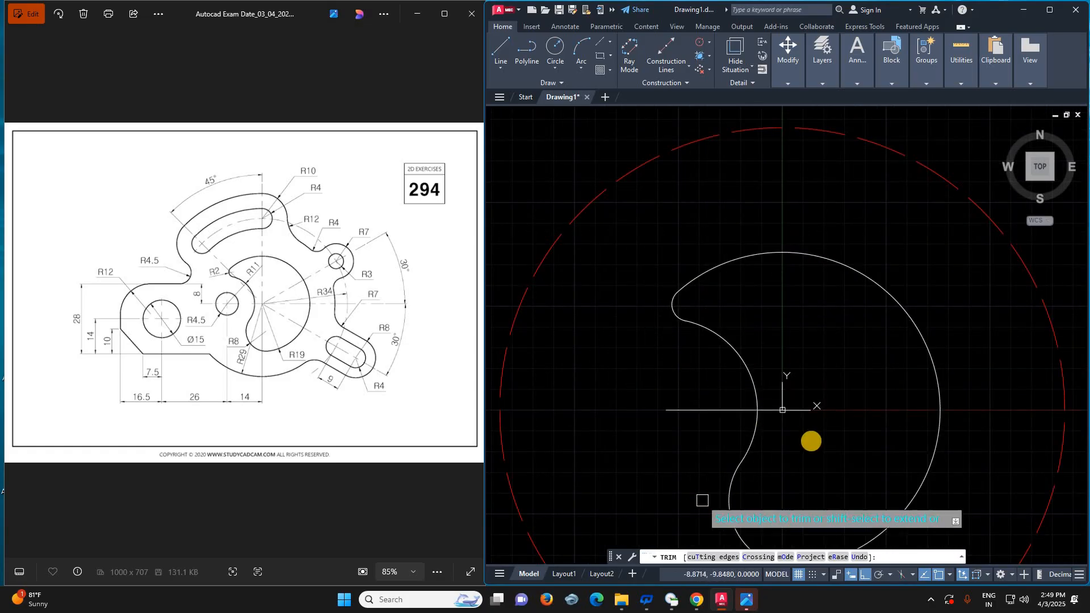
# - Draw a circle of radius 4.5 centred on the outer end of the 14-unit horizontal line
pyautogui.press('Escape')
pyautogui.scroll(-4, 787, 392)
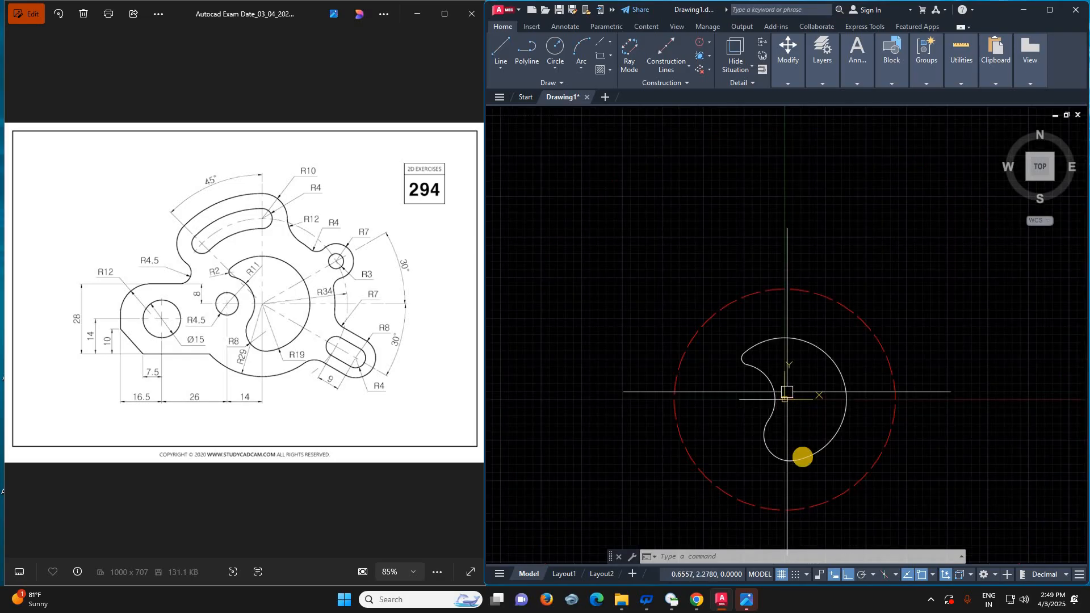
pyautogui.scroll(4, 787, 392)
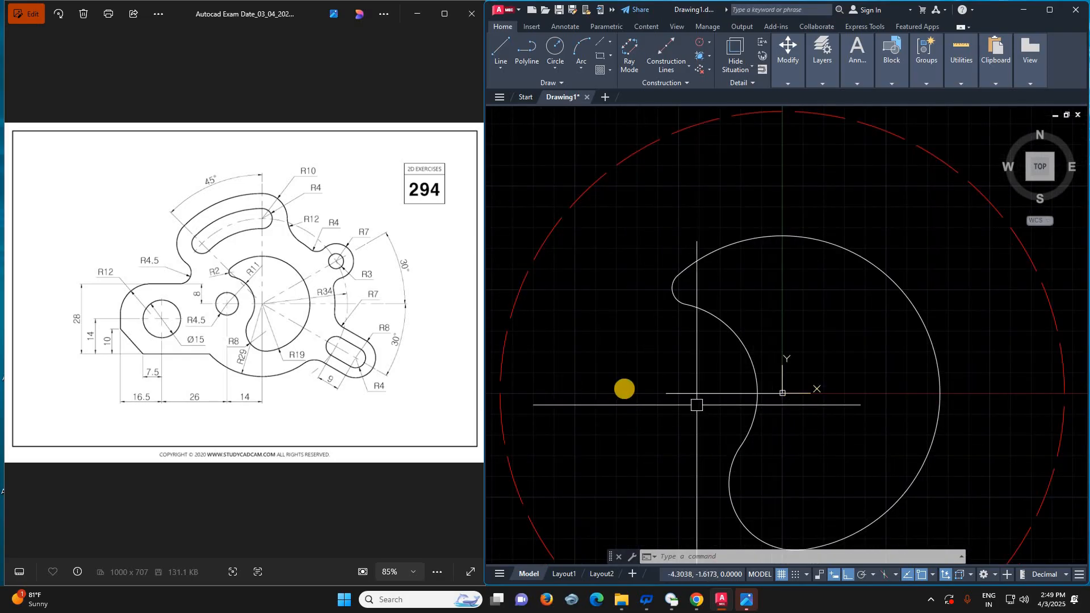
pyautogui.write('c')
pyautogui.press('Return')
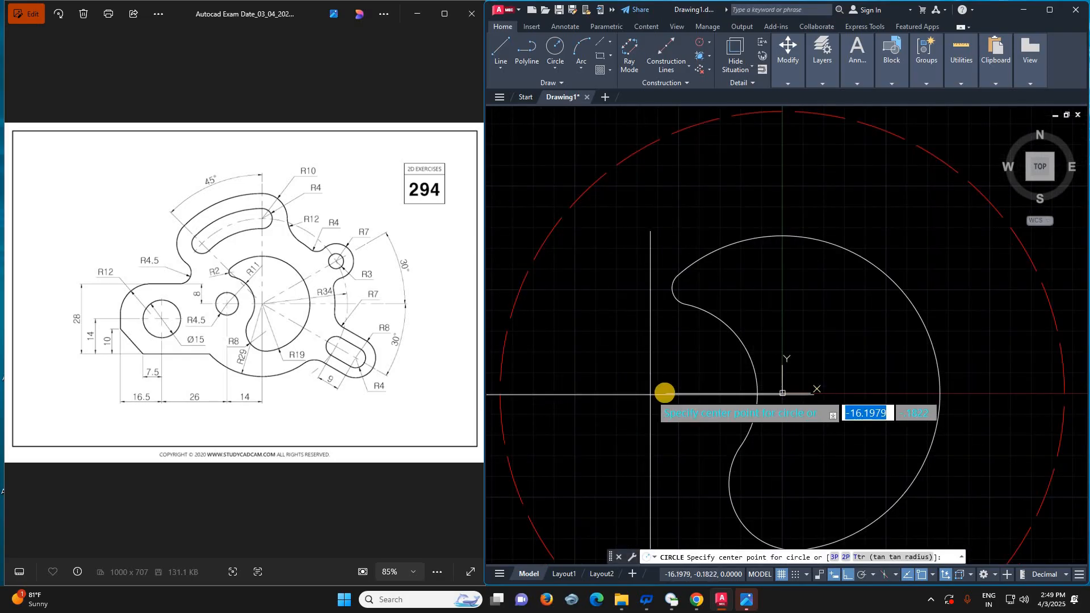
pyautogui.click(667, 393)
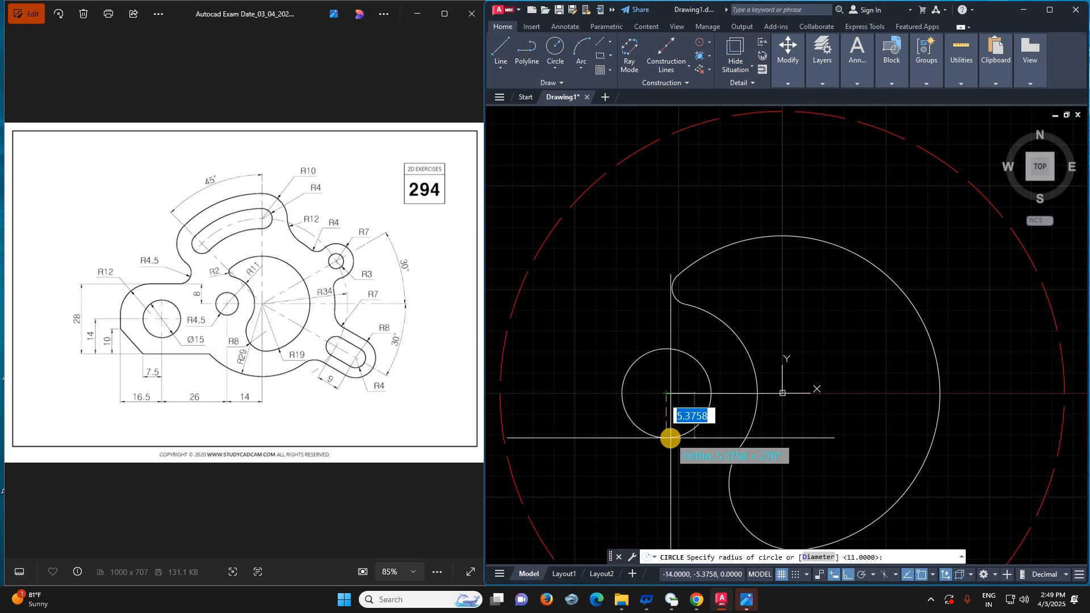
pyautogui.write('4')
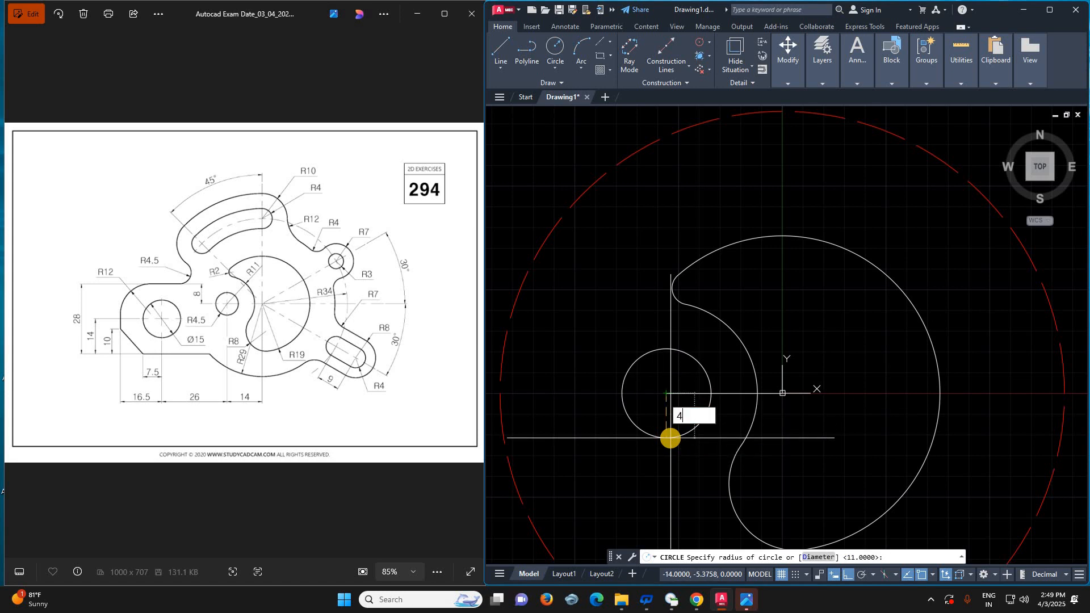
pyautogui.write('.5')
pyautogui.press('Return')
# - Draw a vertical construction line about 52 units long from the origin 0,0 upward past the dashed circle
pyautogui.scroll(-2, 662, 377)
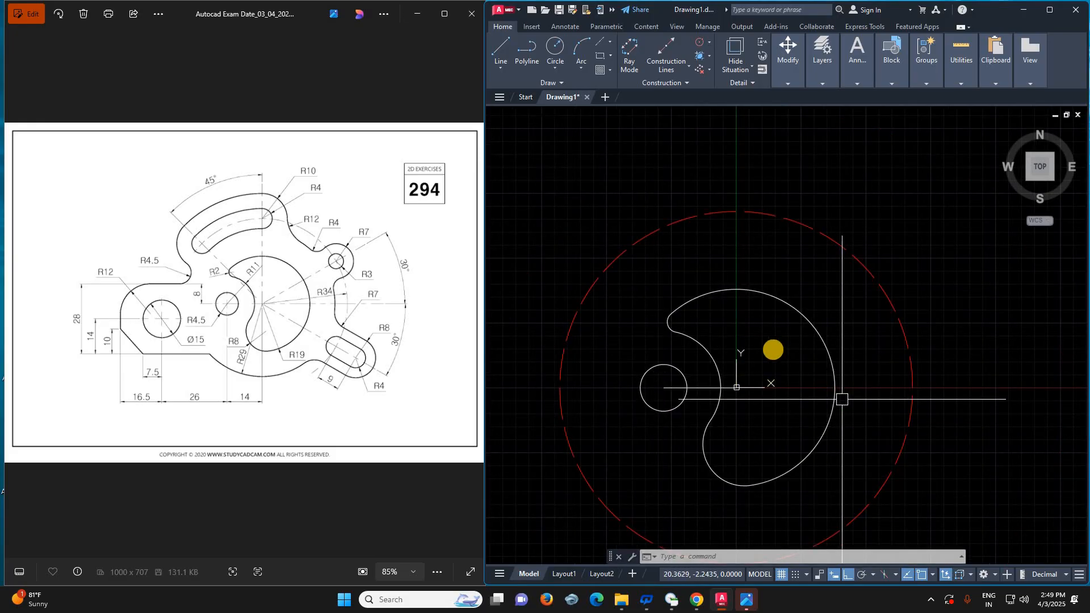
pyautogui.write('l')
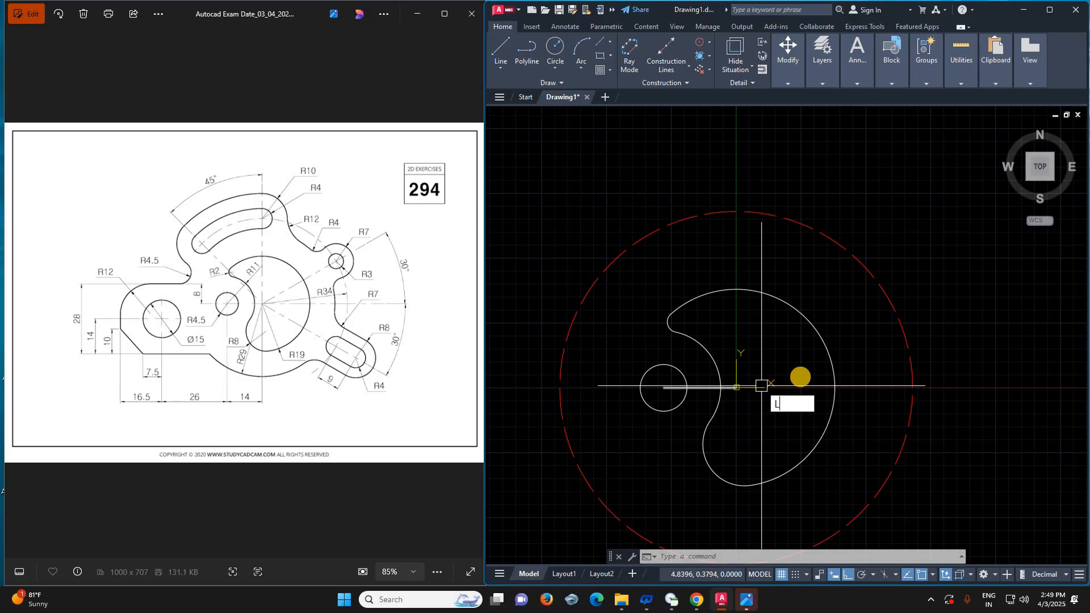
pyautogui.press('Return')
pyautogui.write('0,0')
pyautogui.press('Return')
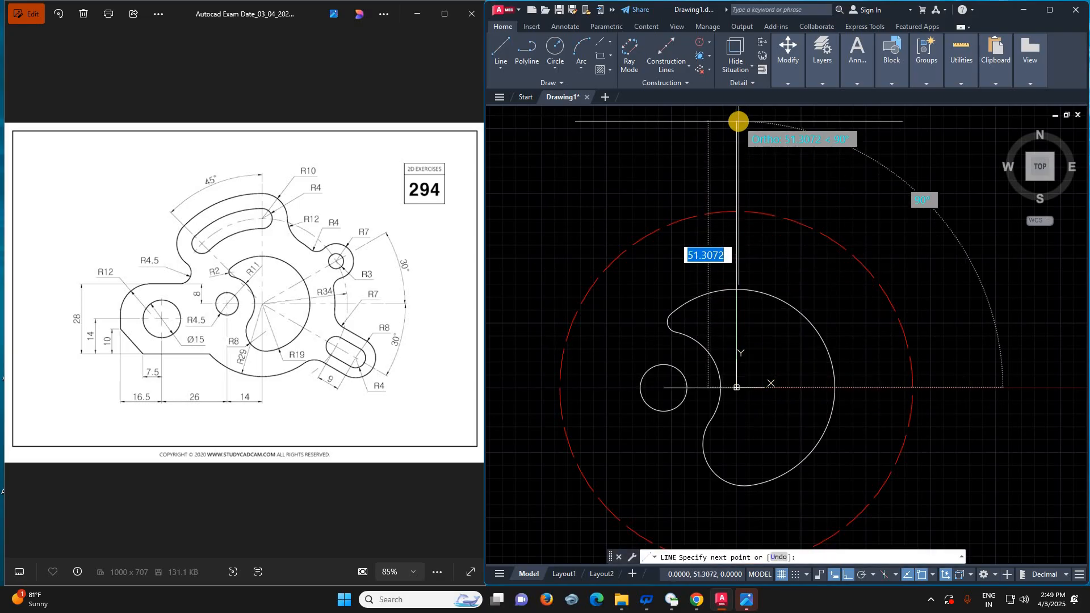
pyautogui.scroll(2, 740, 130)
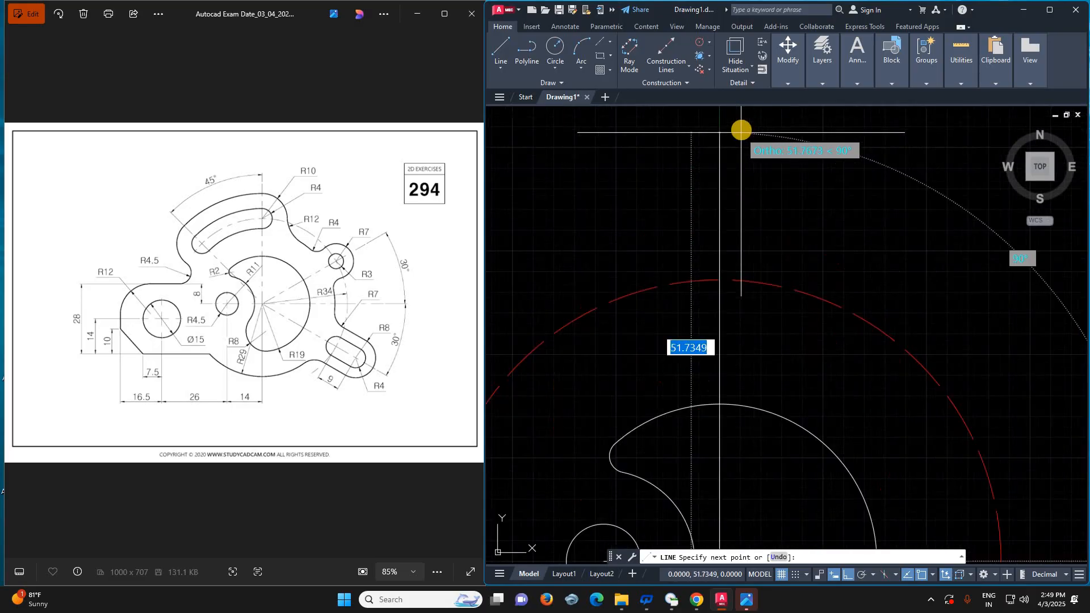
pyautogui.click(740, 131)
pyautogui.press('Escape')
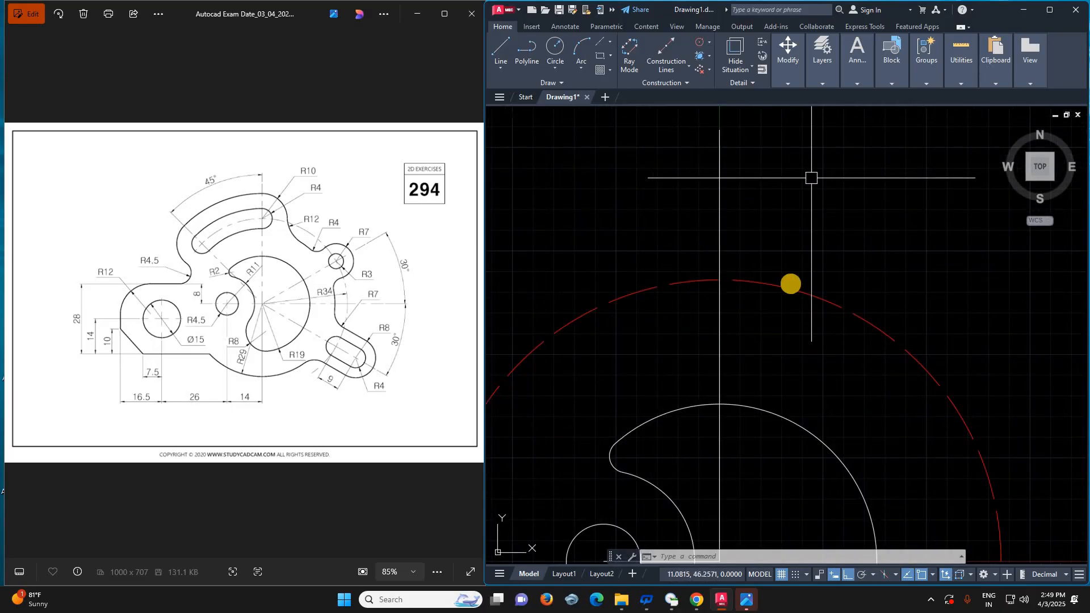
# - Draw a construction line about 58 units long from the origin 0,0 at an angle of 135 degrees, with Ortho off
pyautogui.scroll(-2, 808, 176)
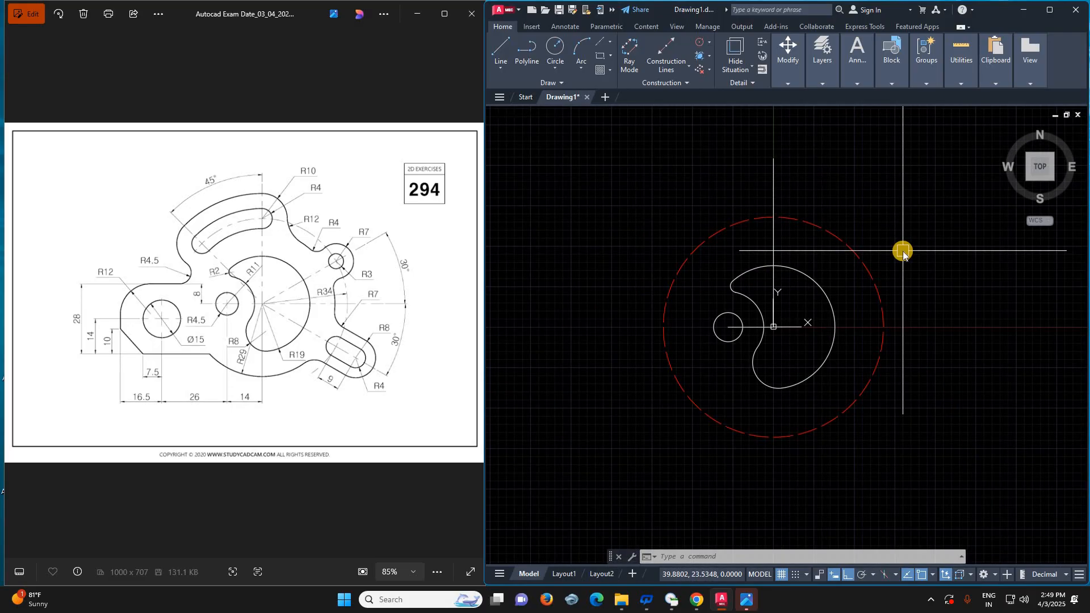
pyautogui.write('l')
pyautogui.press('Return')
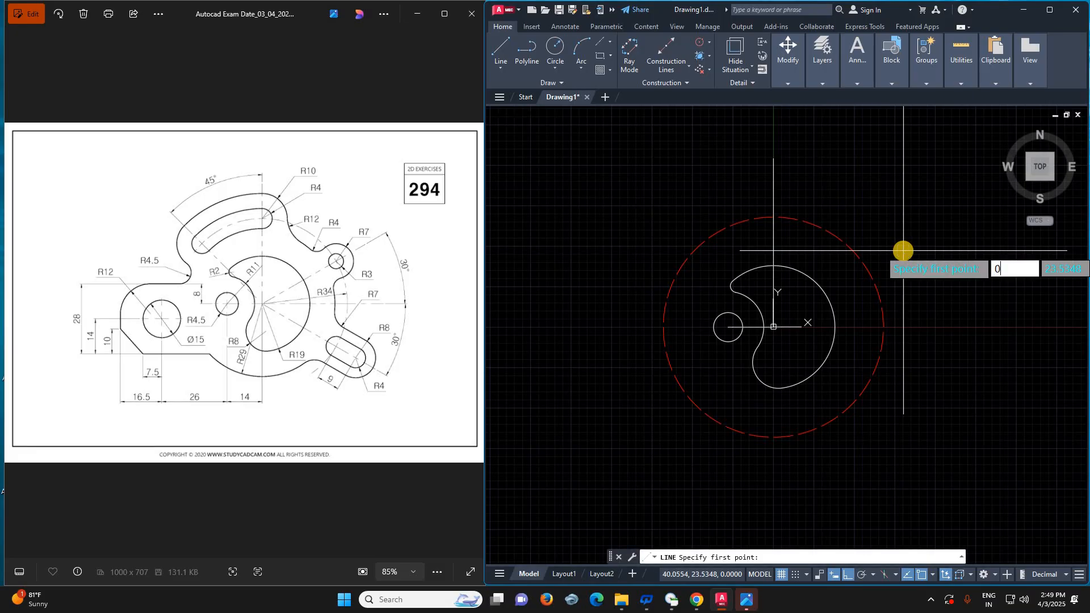
pyautogui.write('0,0')
pyautogui.press('Return')
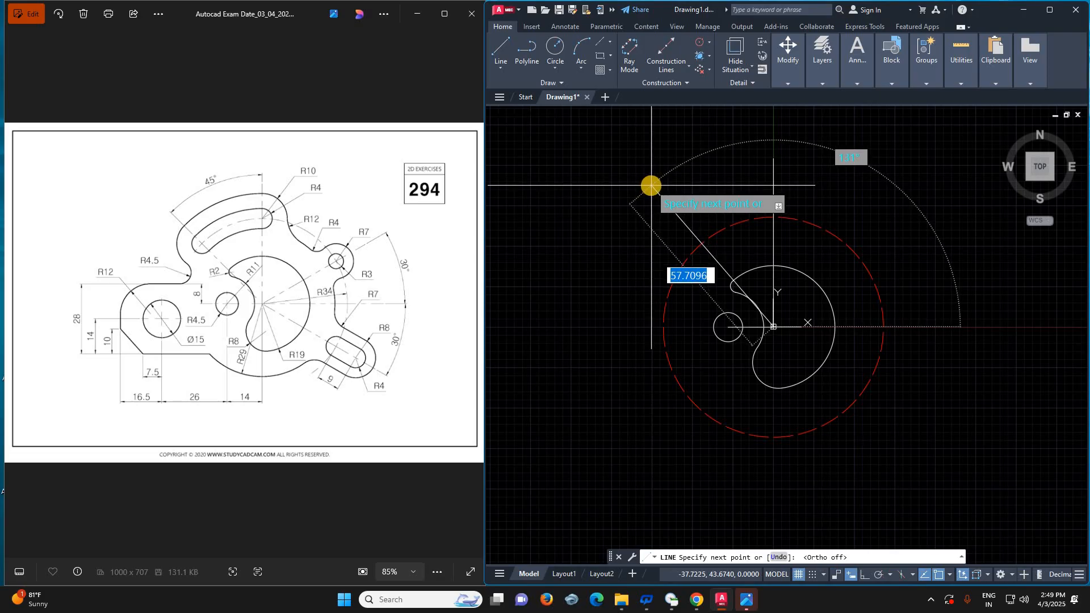
pyautogui.press('Tab')
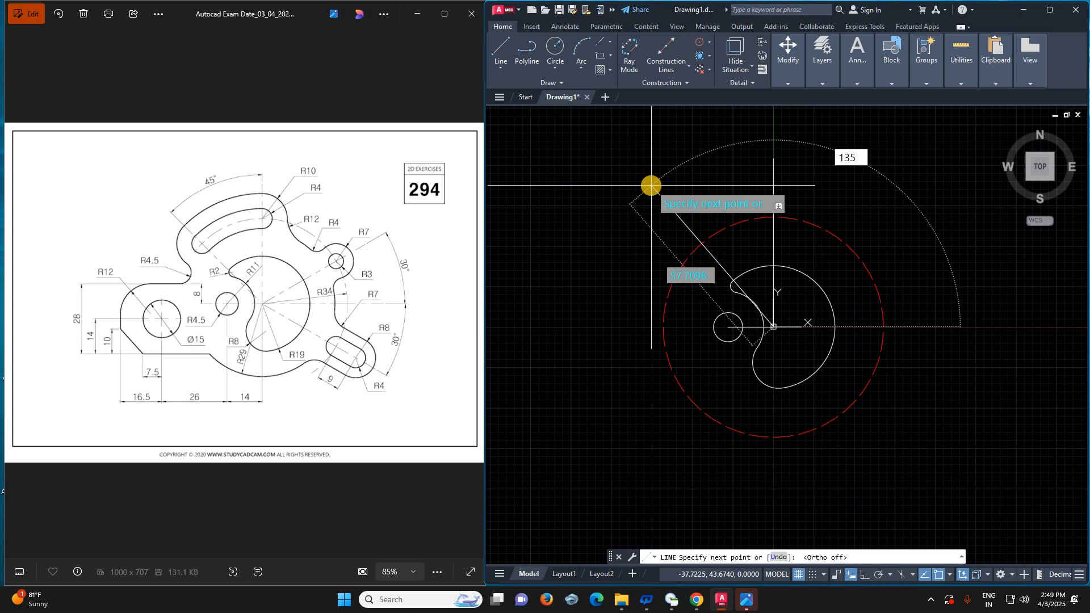
pyautogui.click(651, 186)
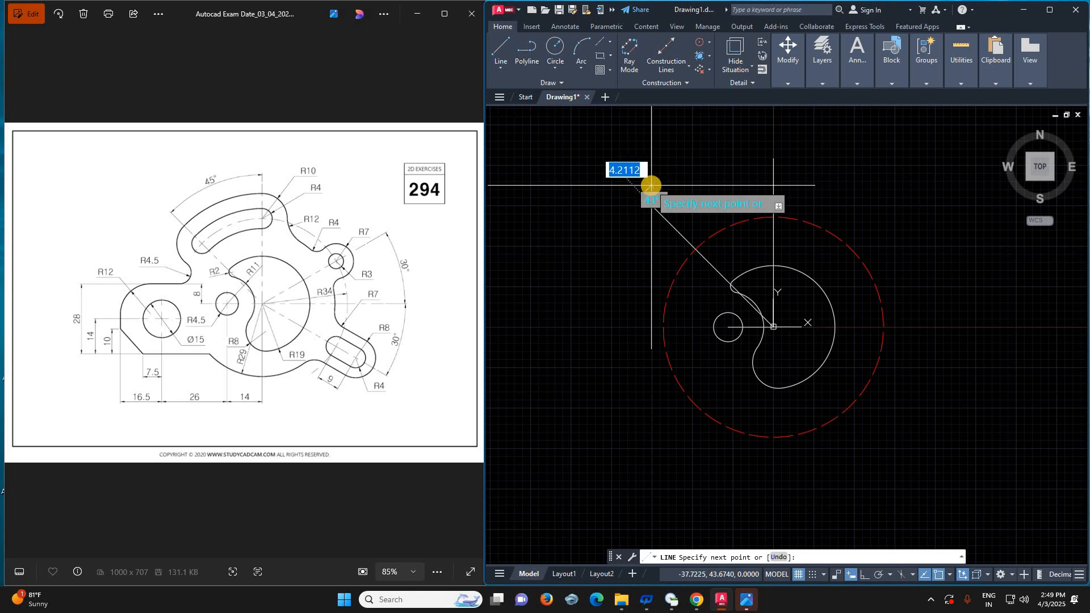
pyautogui.press('Return')
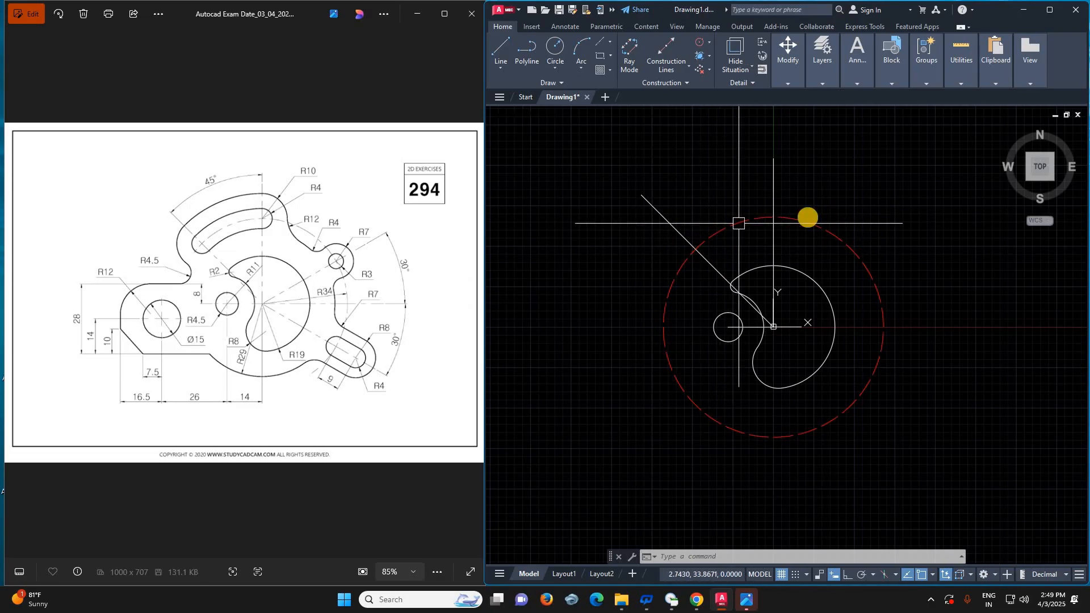
# - Draw a circle of radius 4 centred where the vertical line crosses the dashed radius 34 circle
pyautogui.write('C')
pyautogui.press('Return')
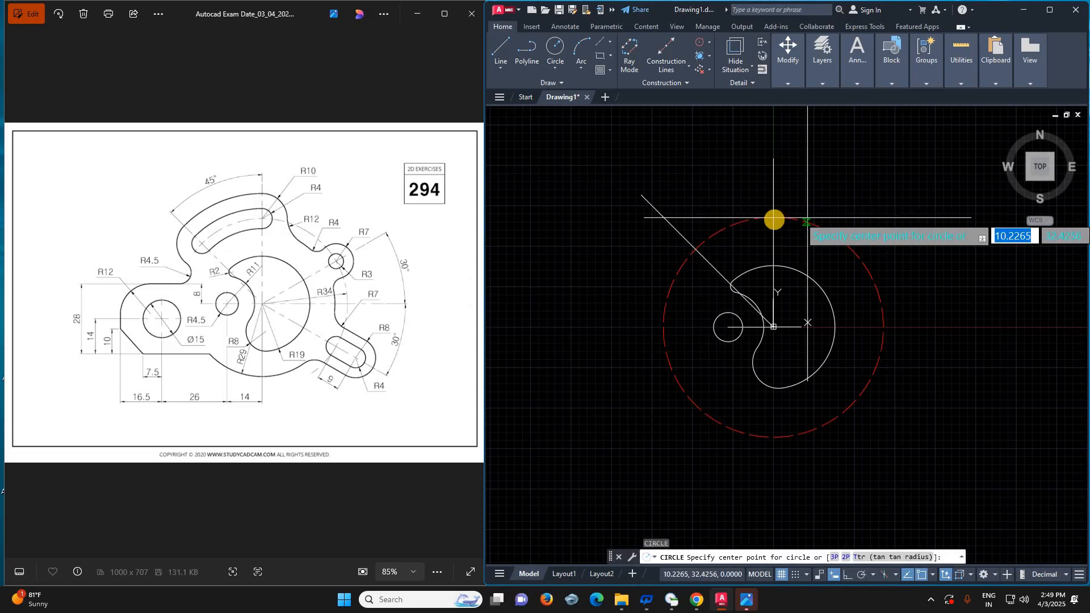
pyautogui.click(784, 213)
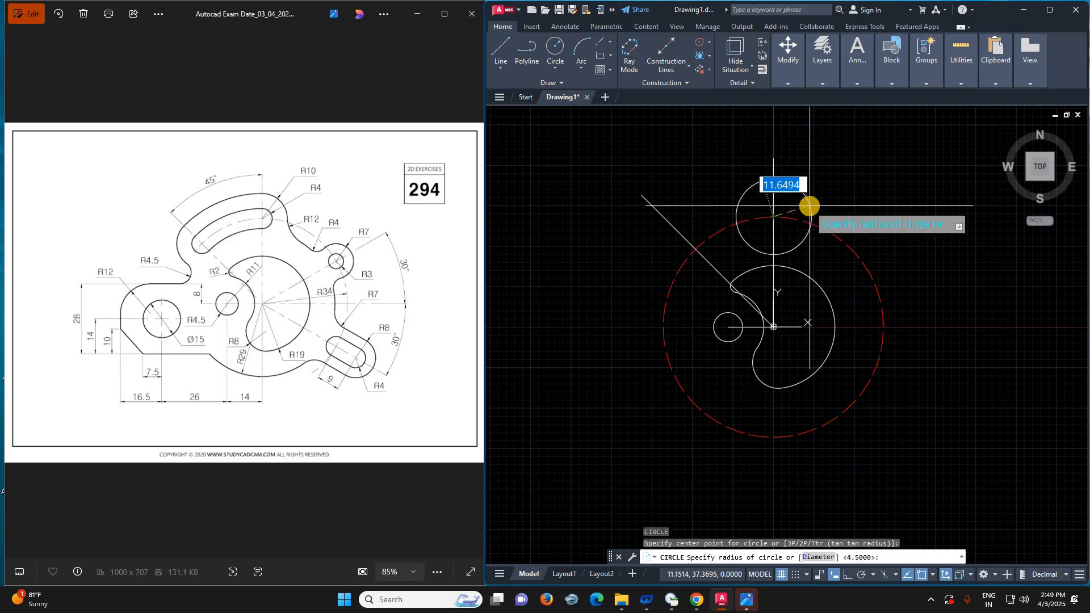
pyautogui.scroll(6, 809, 206)
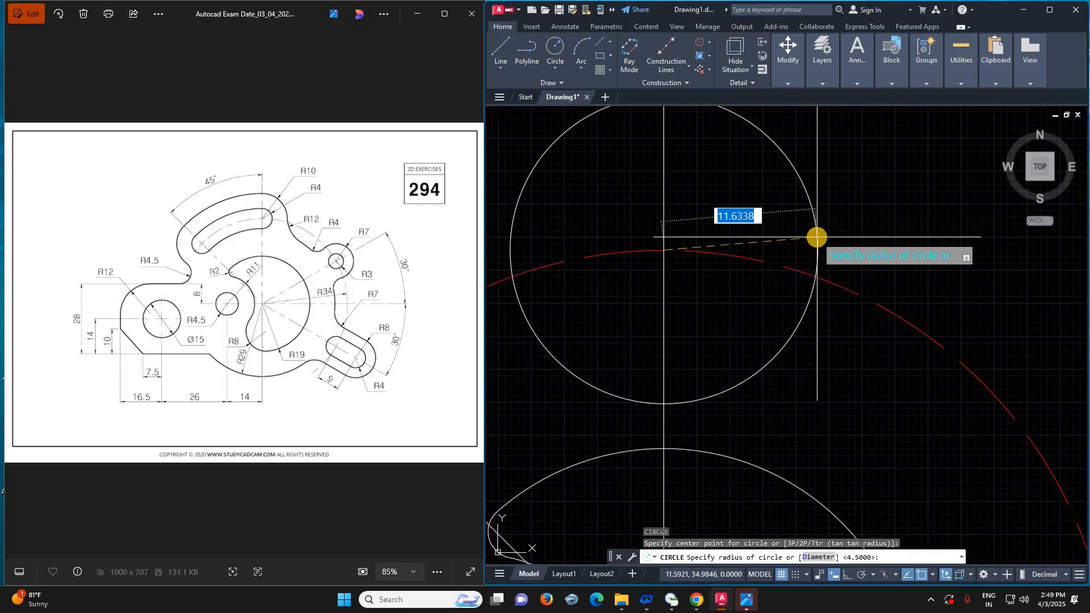
pyautogui.write('4')
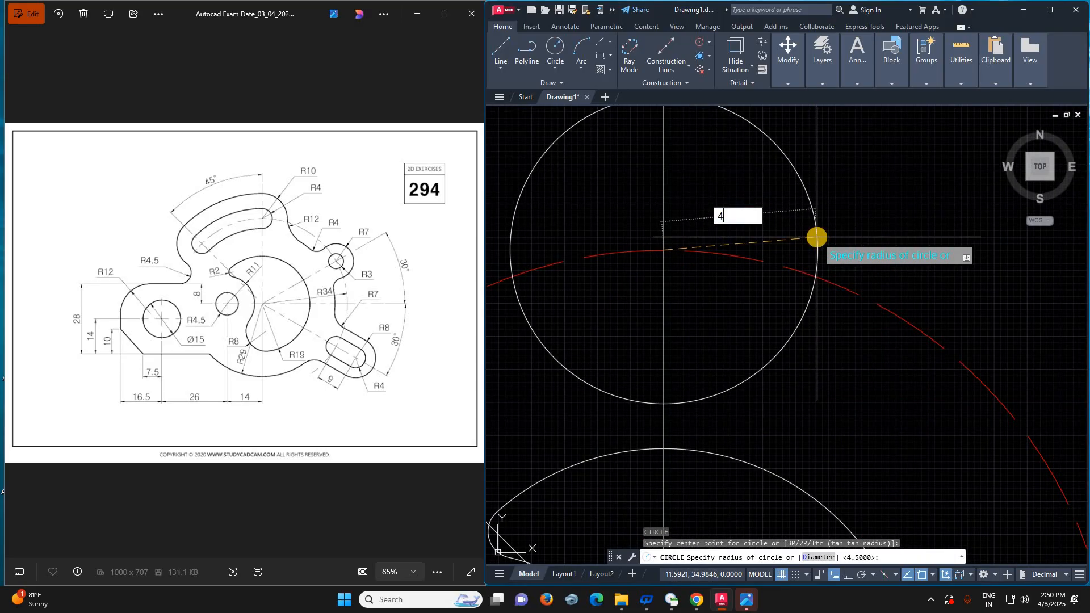
pyautogui.press('Return')
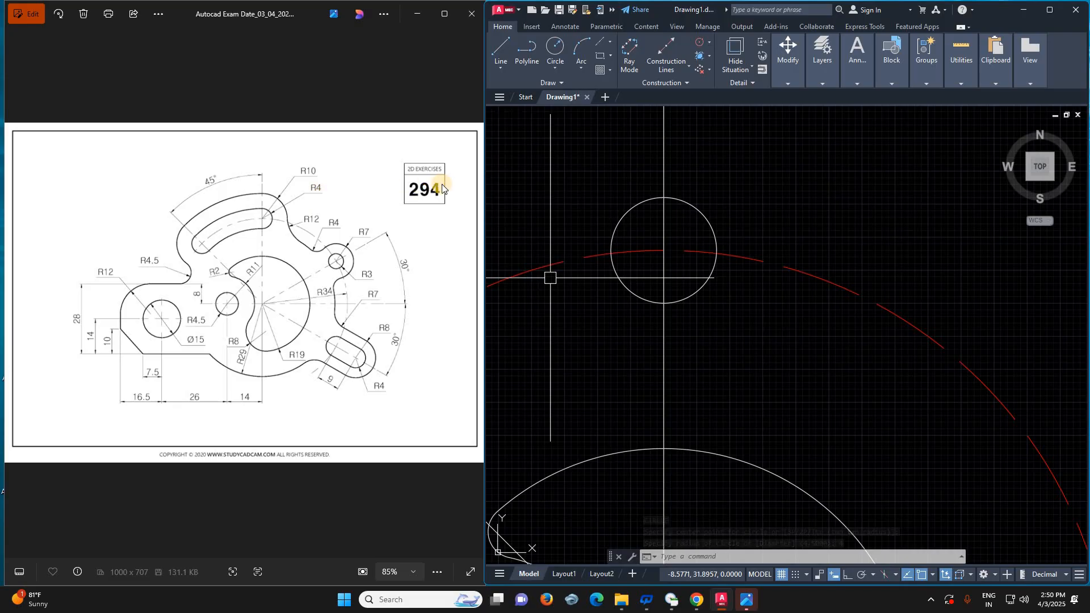
# - Offset the upper radius 4 circle outward by 6 and check the radius of the outer circle
pyautogui.write('o')
pyautogui.press('Return')
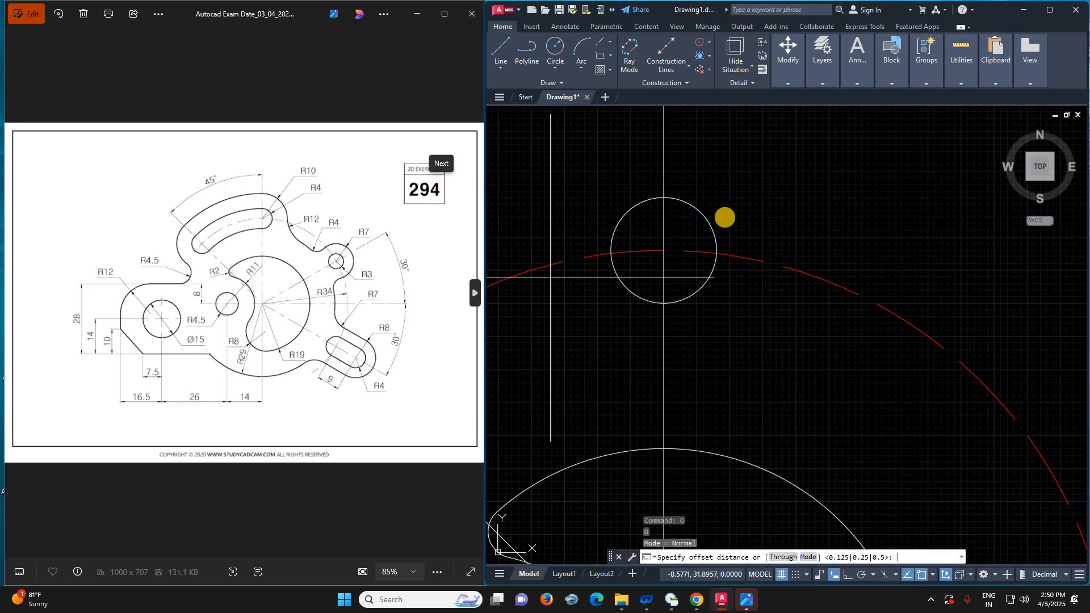
pyautogui.write('6')
pyautogui.press('Return')
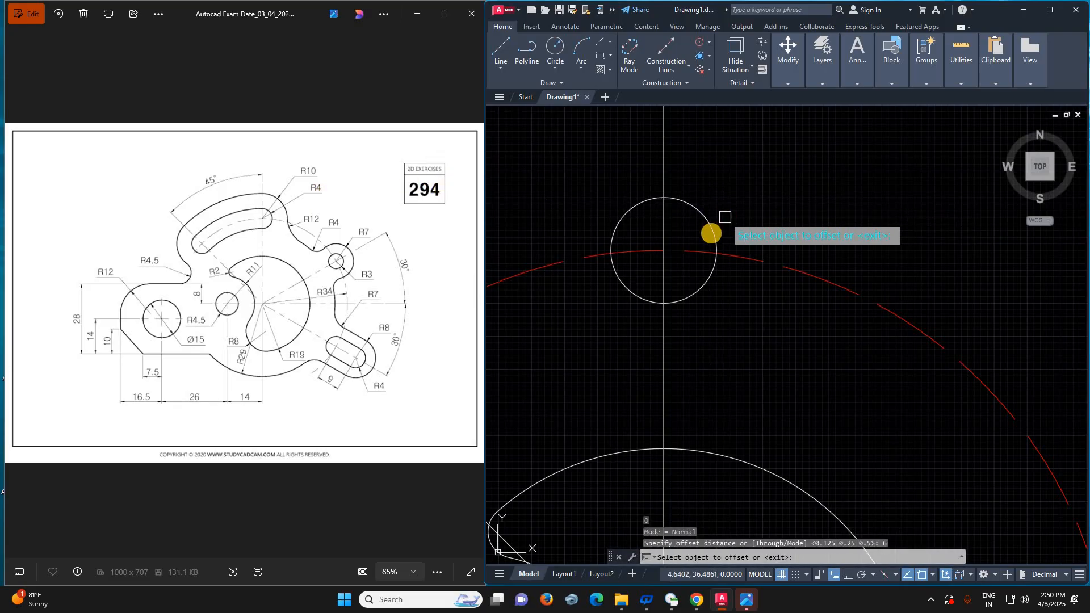
pyautogui.click(713, 233)
pyautogui.click(829, 205)
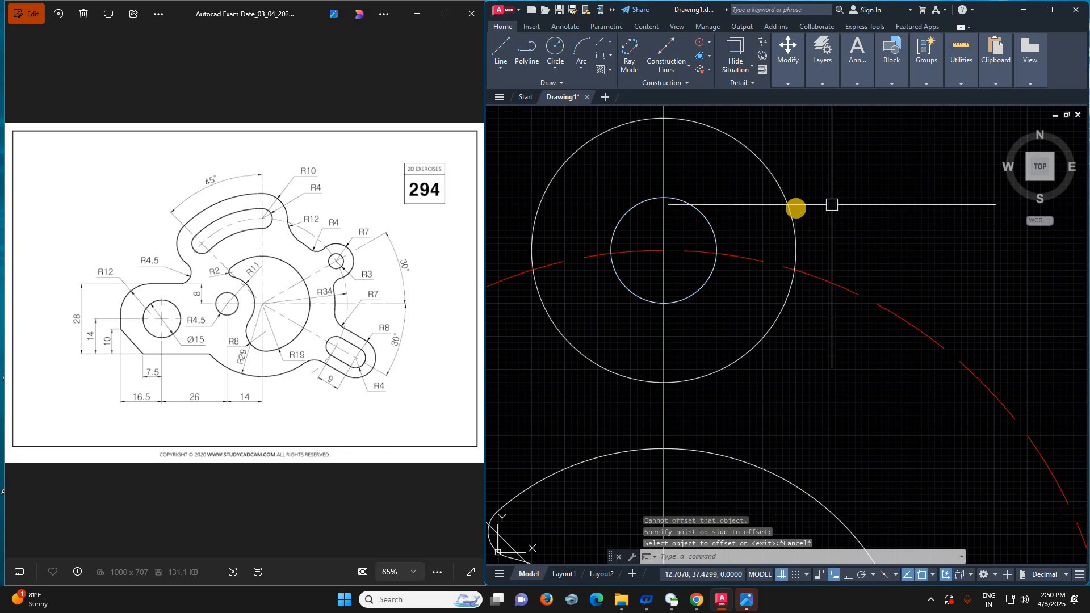
pyautogui.press('Escape')
pyautogui.click(796, 209)
pyautogui.doubleClick(796, 208)
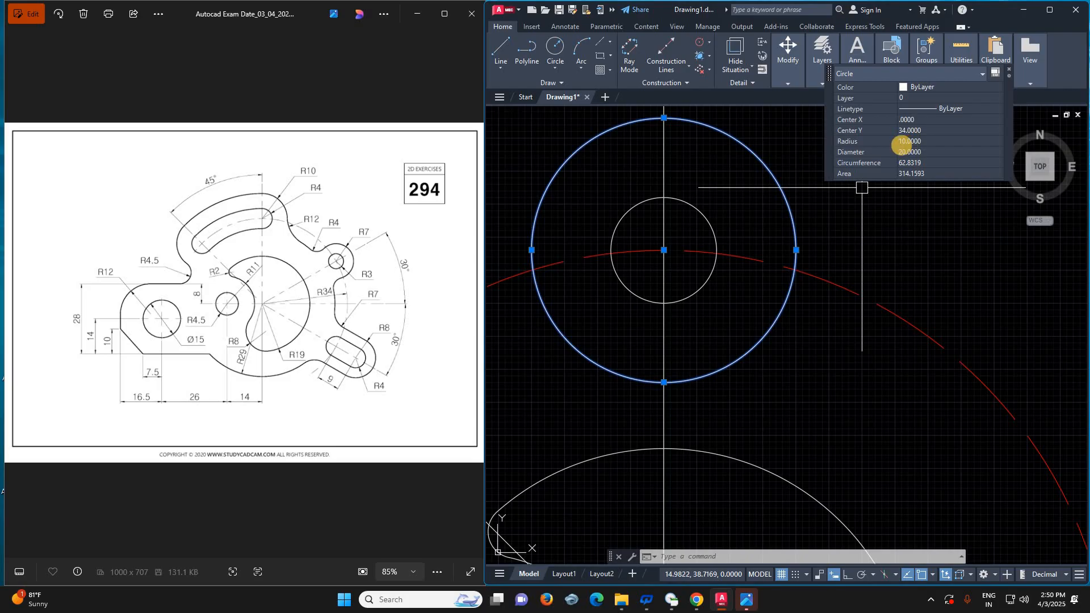
pyautogui.press('Escape')
# - Draw a circle of radius 4 centred where the 135-degree line crosses the dashed radius 34 circle
pyautogui.scroll(-4, 768, 213)
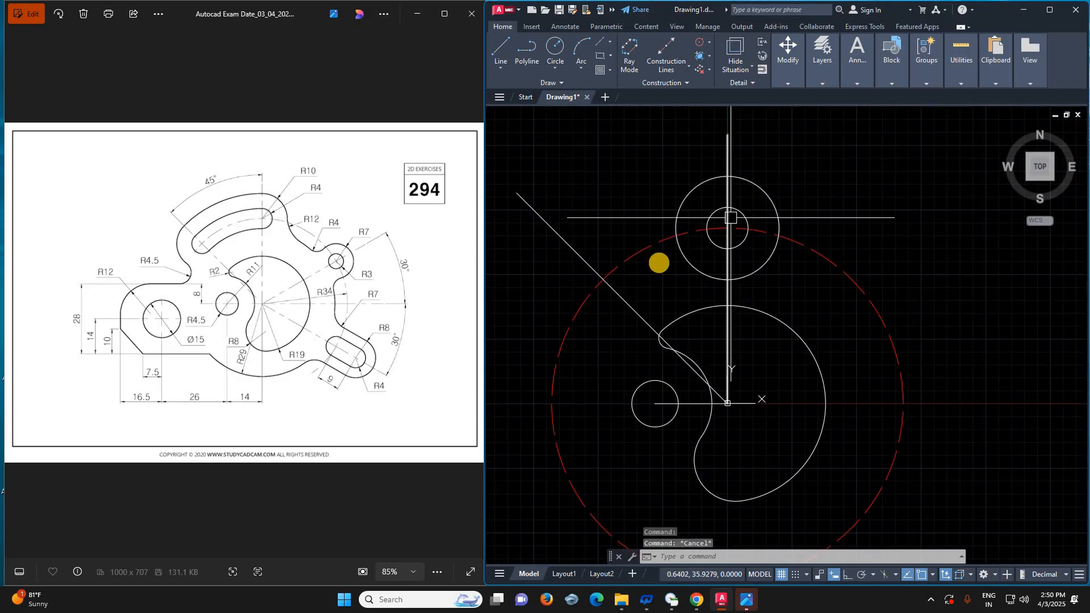
pyautogui.write('c')
pyautogui.press('Return')
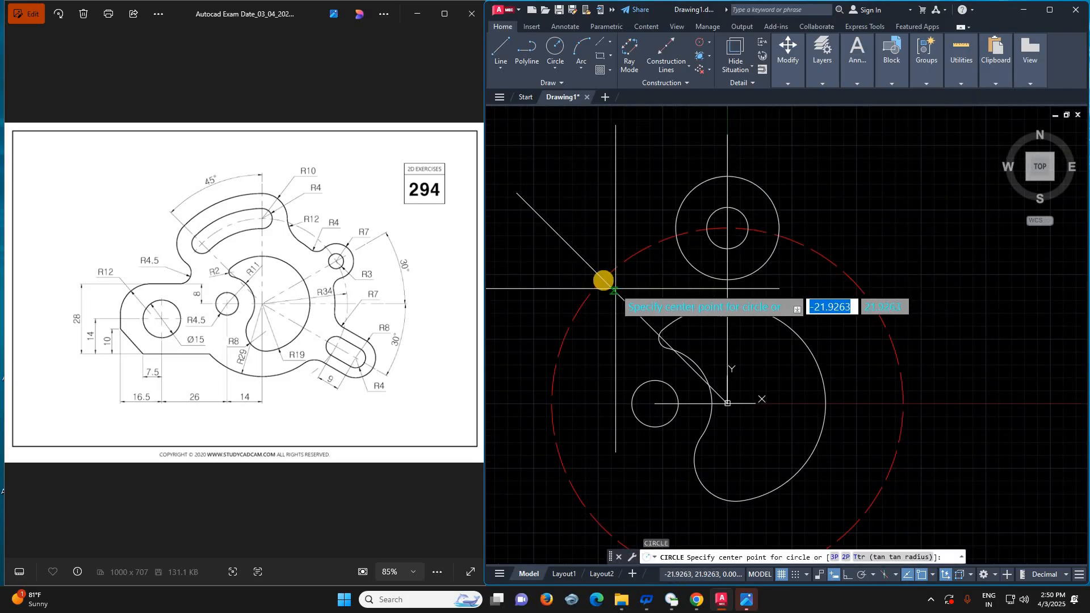
pyautogui.click(605, 280)
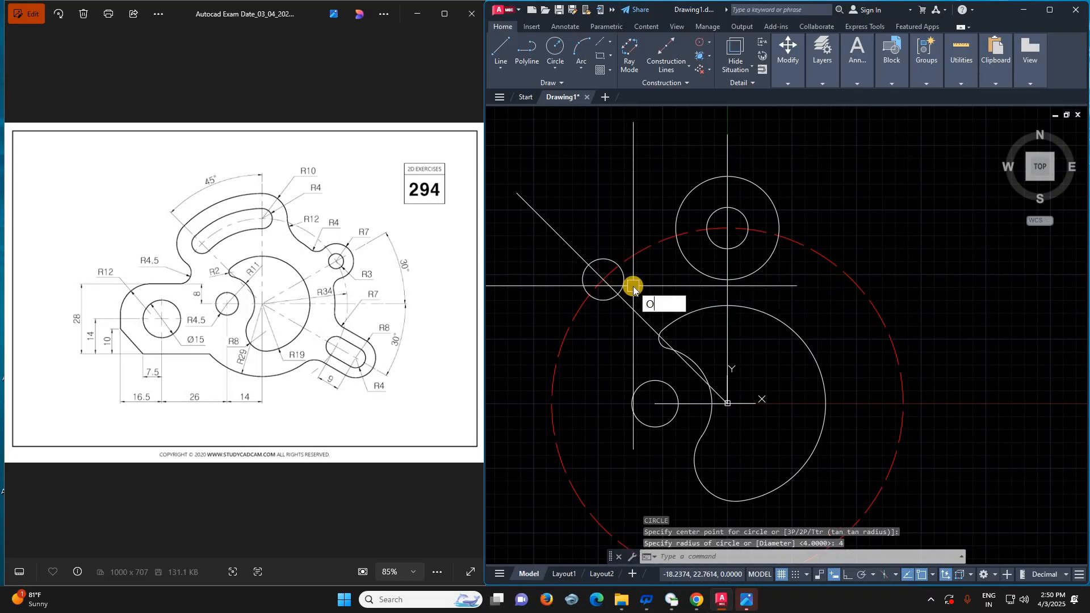
# - Offset the radius 4 circle on the 135-degree line outward by 6
pyautogui.press('Return')
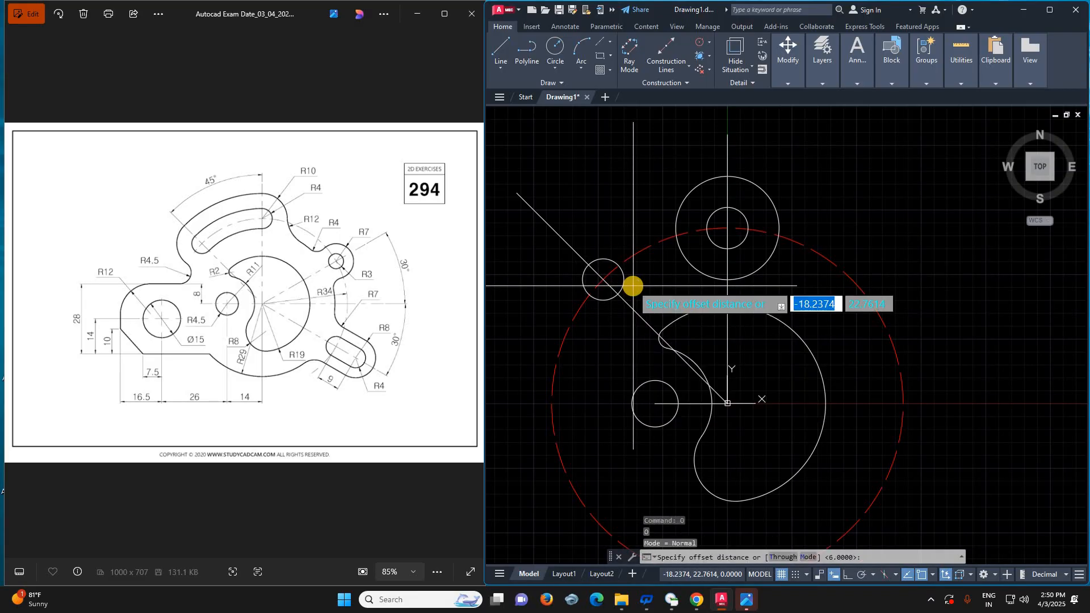
pyautogui.press('Return')
pyautogui.click(623, 286)
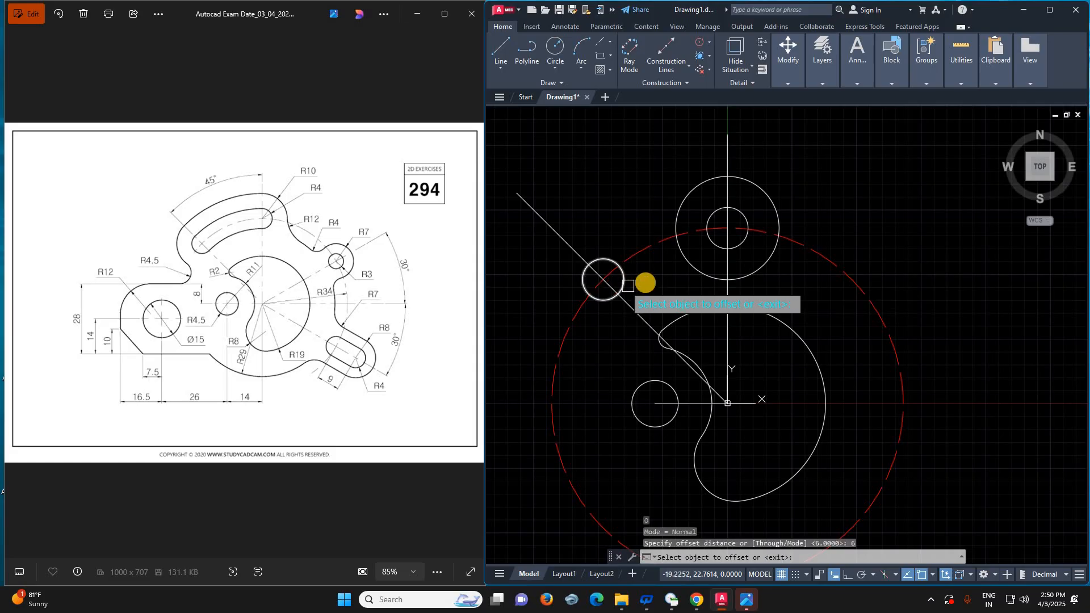
pyautogui.click(674, 286)
pyautogui.press('Escape')
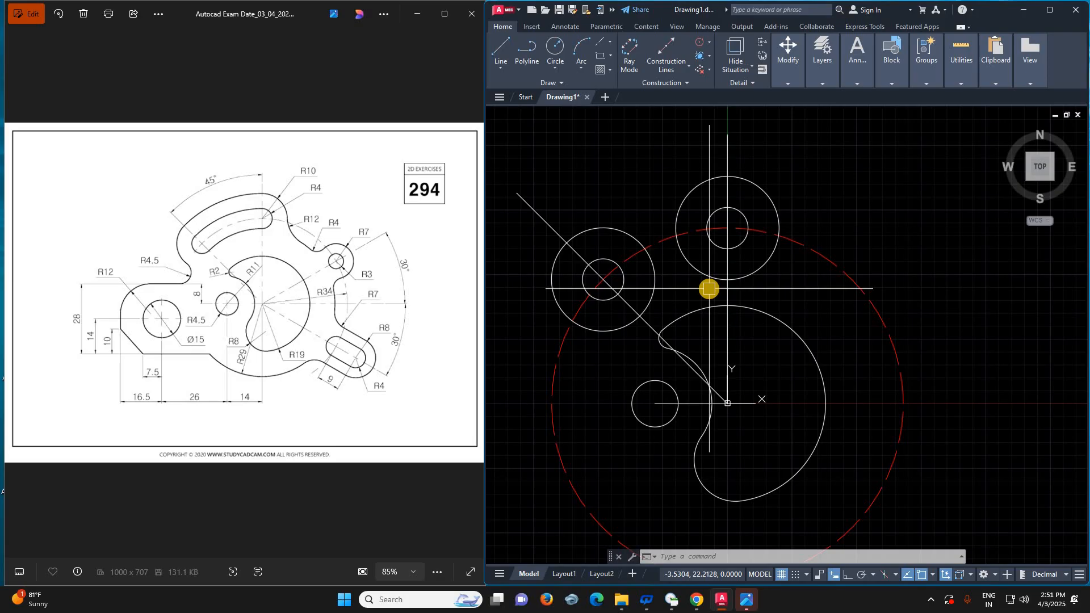
# - Fillet the inner sides of the two radius 4 circles with radius 30 to form the curved slot's lower edge
pyautogui.write('f')
pyautogui.press('Return')
pyautogui.write('rst object or :')
pyautogui.press('Return')
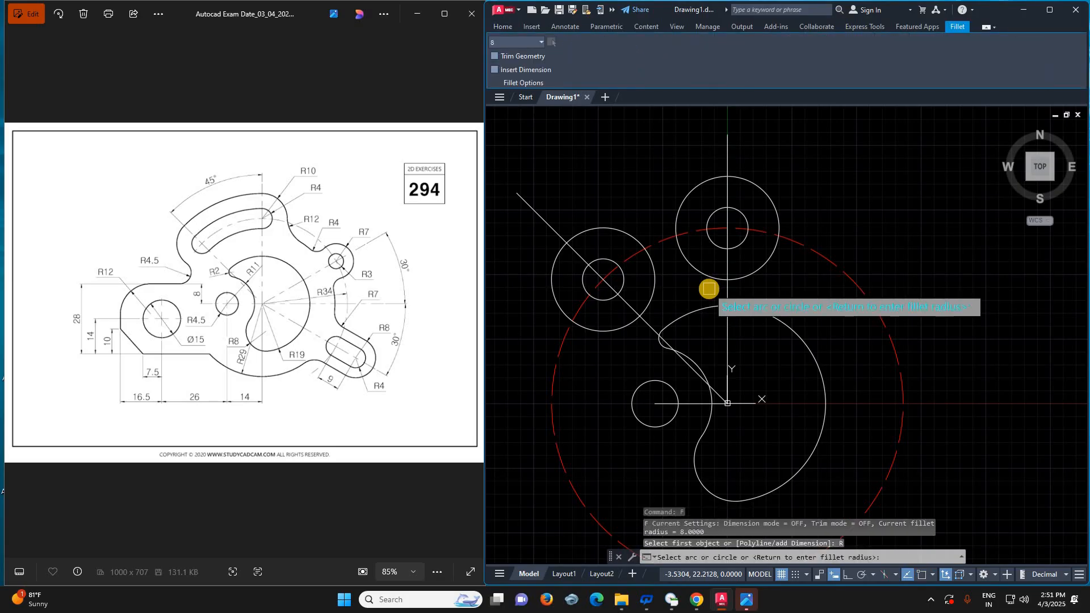
pyautogui.press('Return')
pyautogui.write('30')
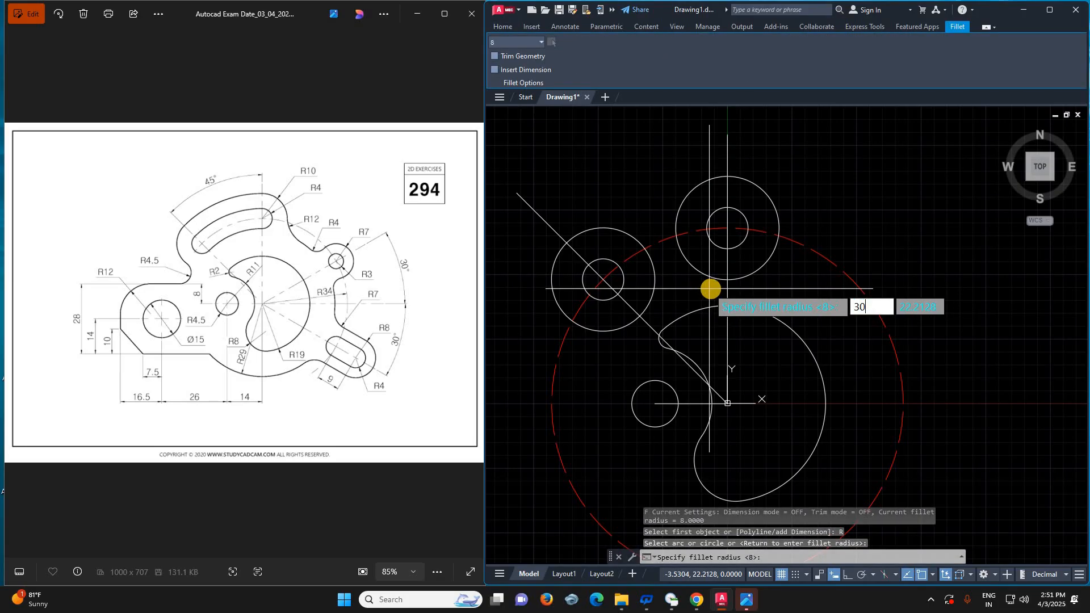
pyautogui.press('Return')
pyautogui.click(625, 289)
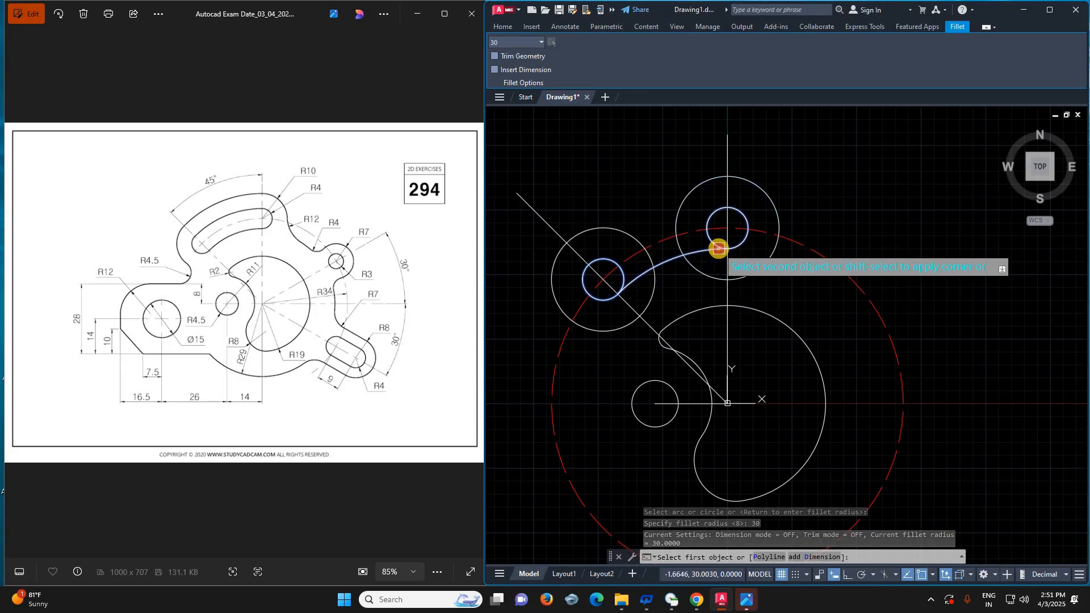
pyautogui.click(719, 249)
pyautogui.press('Return')
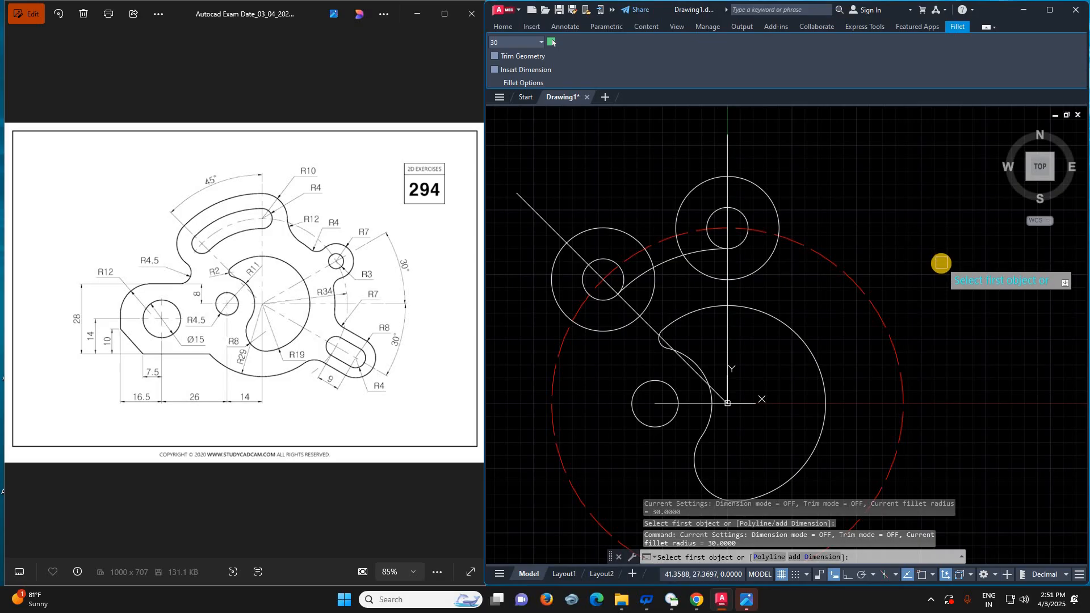
# - Draw a circle of radius 30 centred at the origin 0,0 and select it to compare with the slot's lower arc
pyautogui.press('Escape')
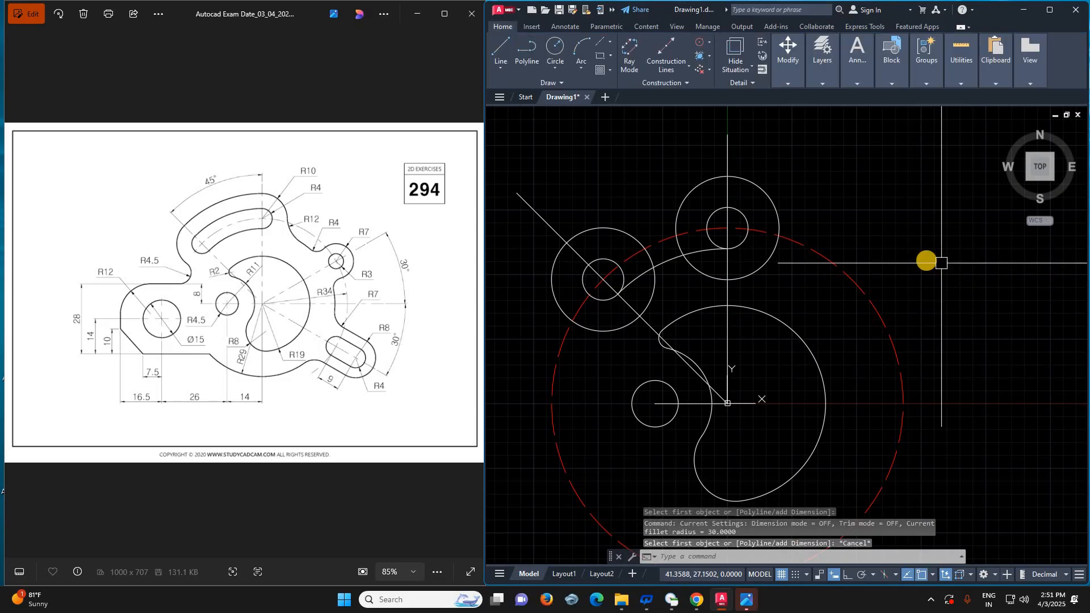
pyautogui.write('c')
pyautogui.press('Return')
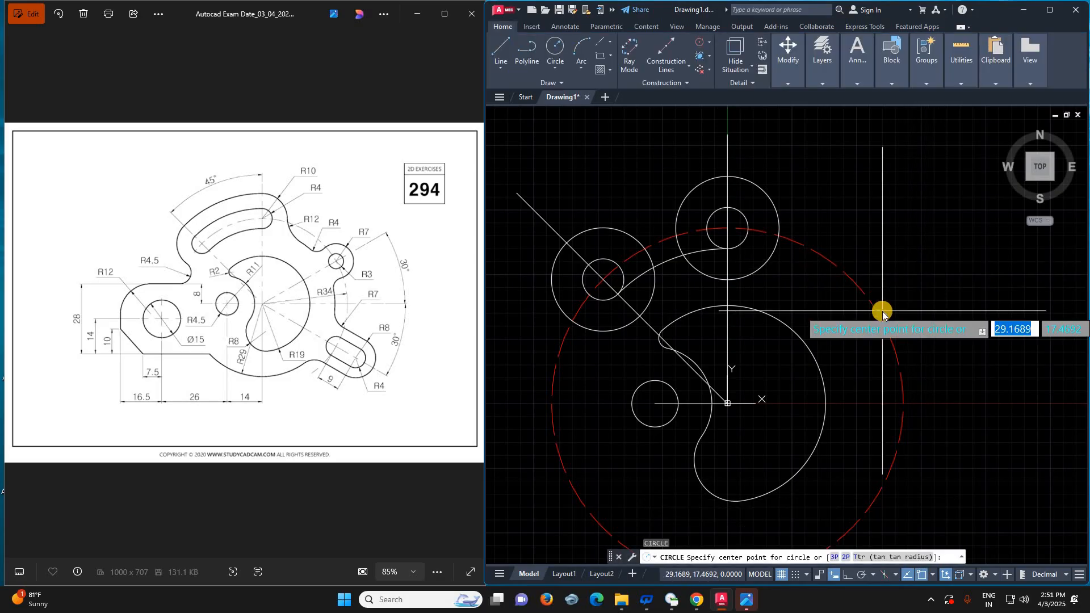
pyautogui.write('0,0')
pyautogui.press('Return')
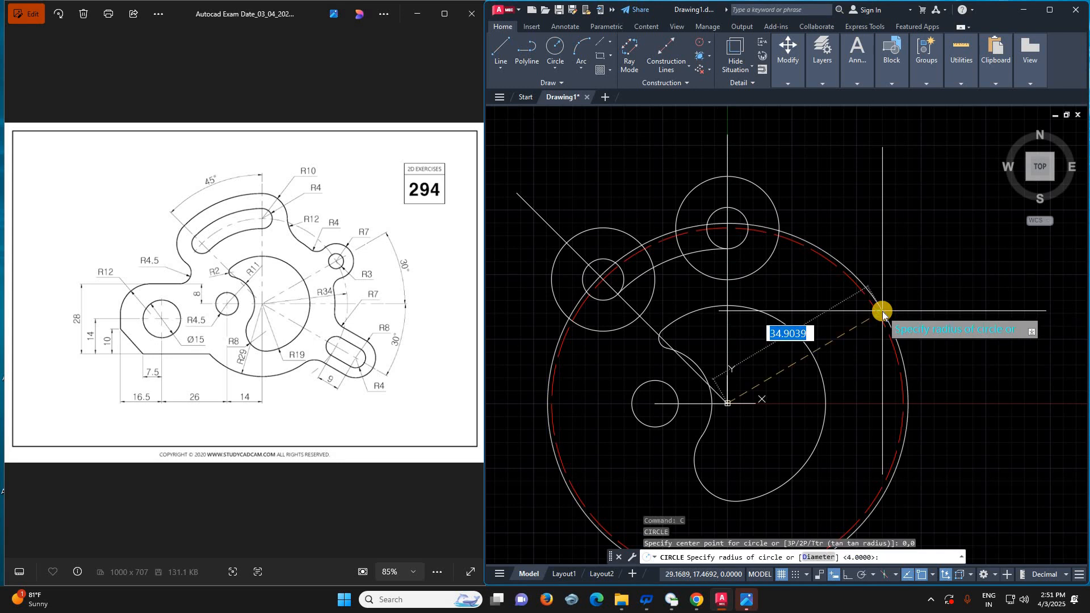
pyautogui.write('30')
pyautogui.press('Return')
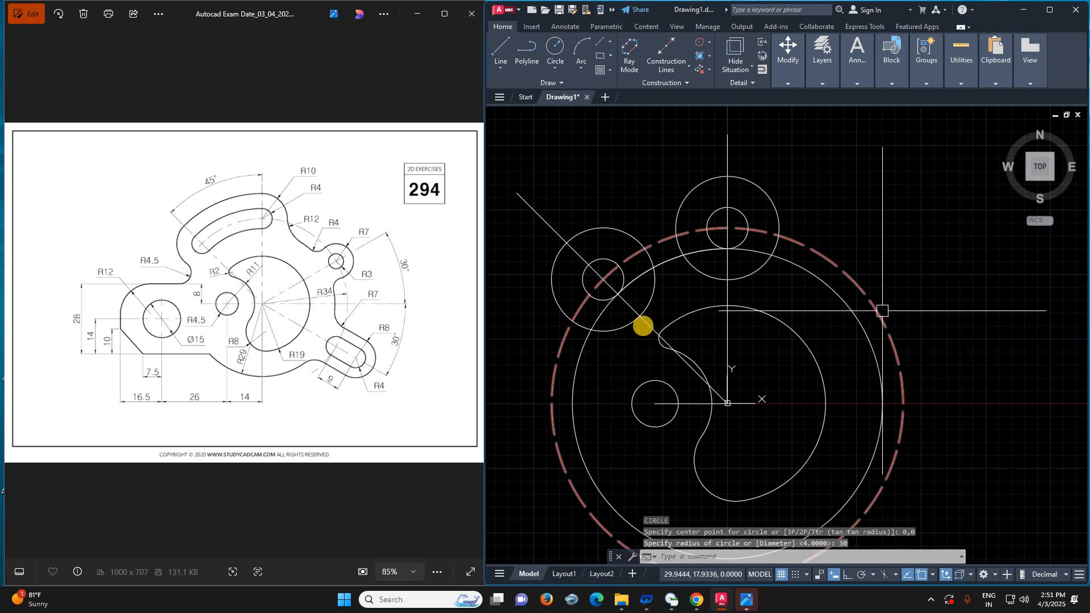
pyautogui.click(580, 366)
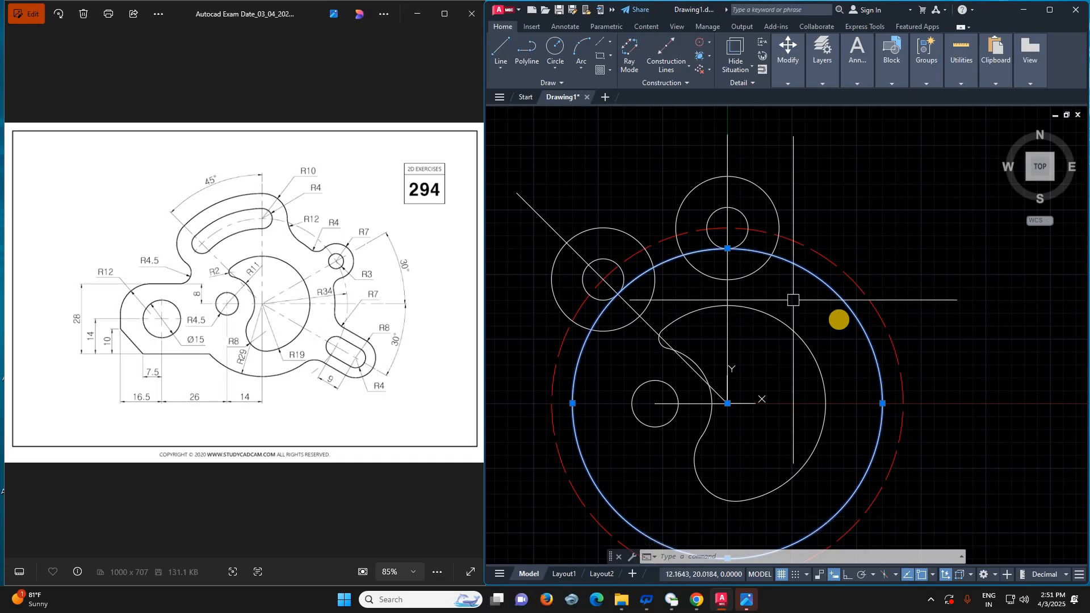
pyautogui.scroll(-2, 840, 319)
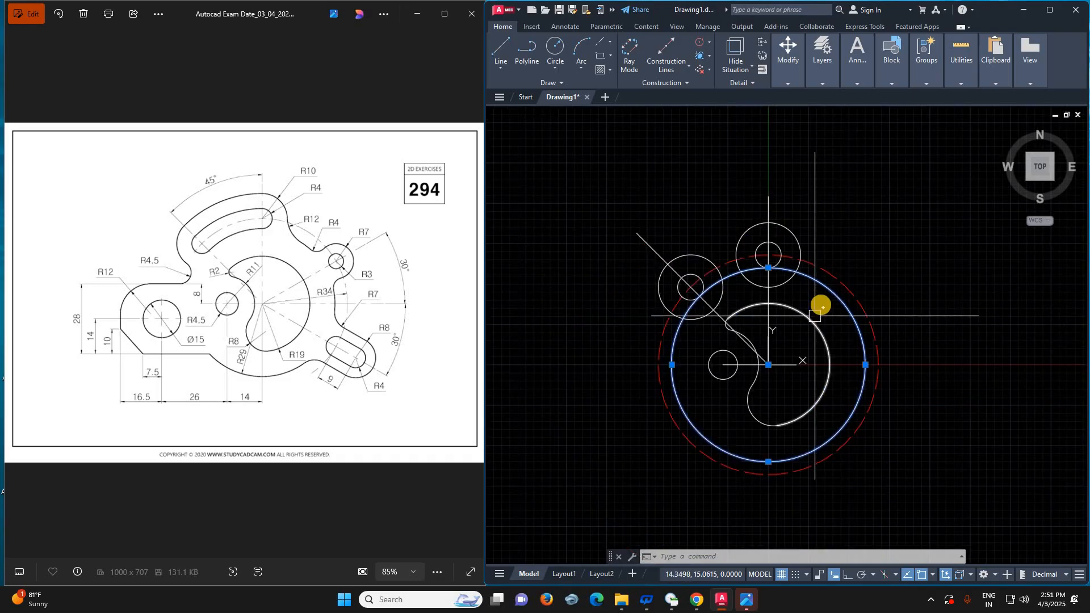
pyautogui.scroll(2, 821, 305)
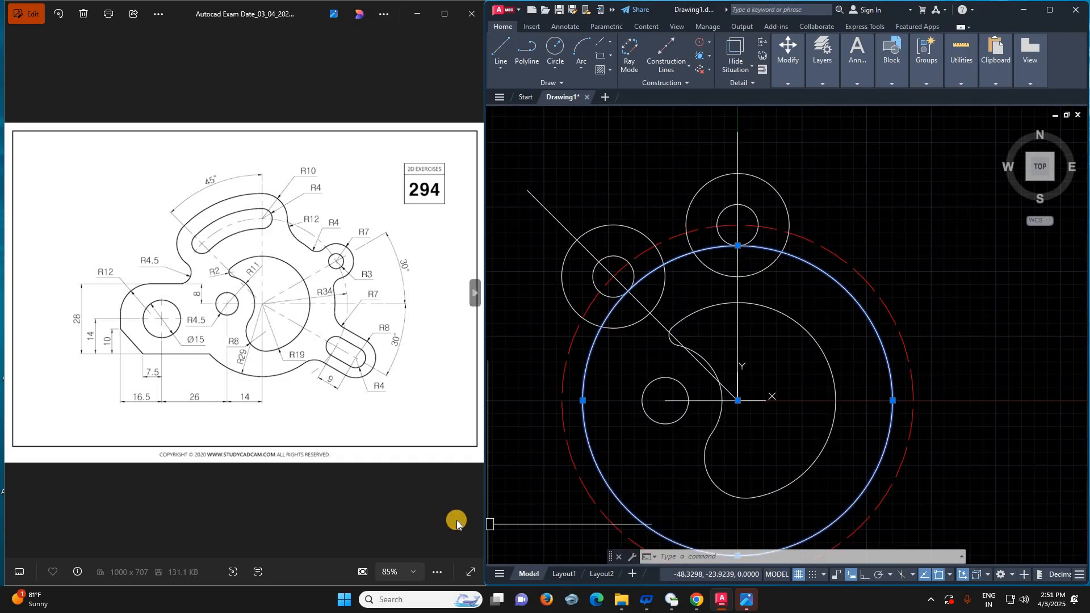
# - Narrow the reference image window to give the drawing more room and delete the radius 30 circle
pyautogui.press('Right')
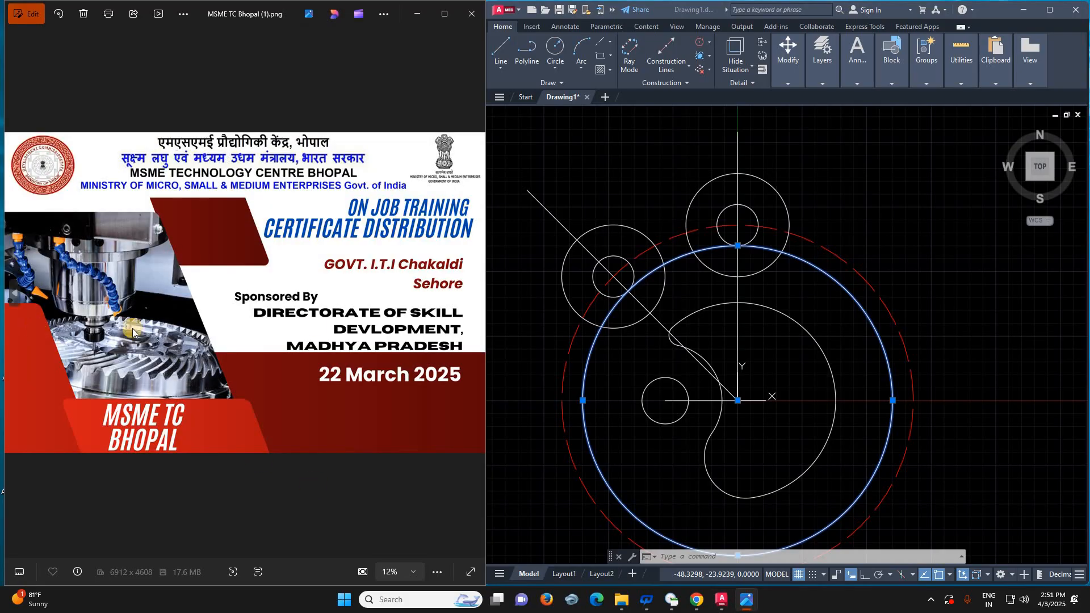
pyautogui.press('Left')
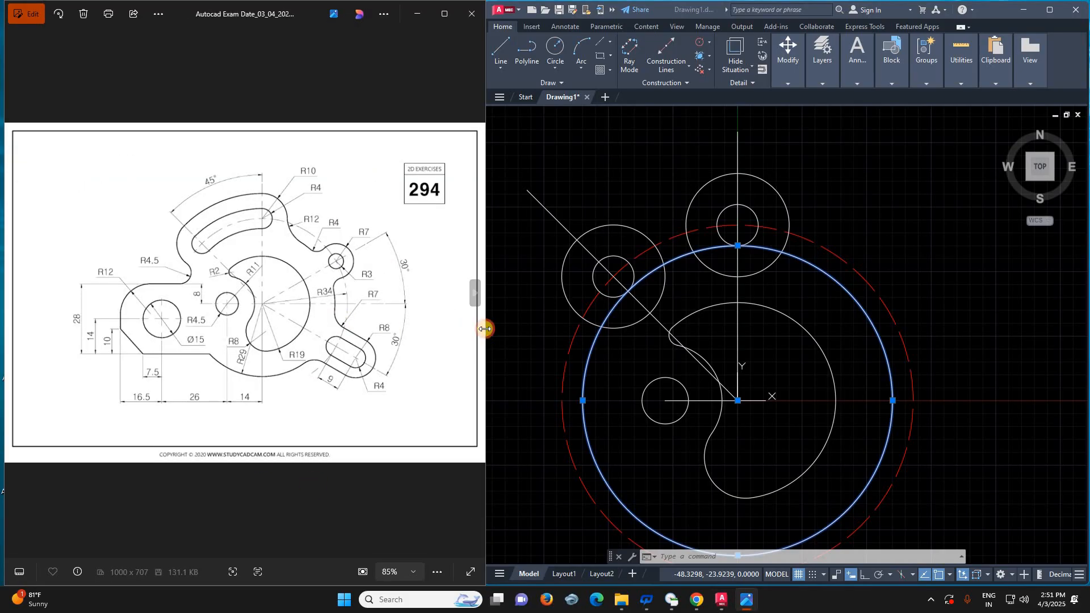
pyautogui.moveTo(474, 329); pyautogui.dragTo(413, 335)
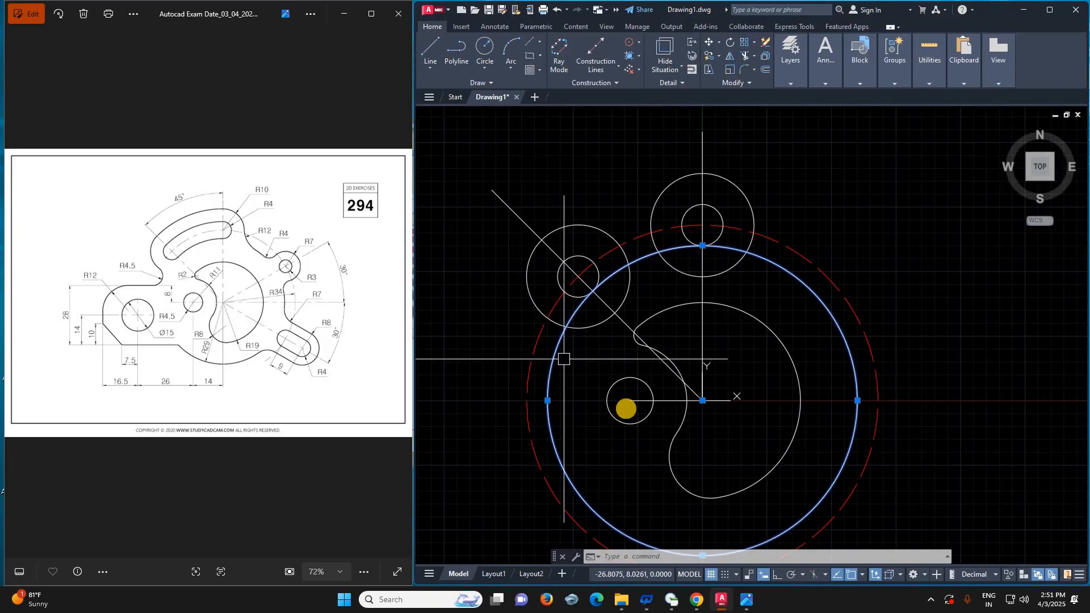
pyautogui.press('Delete')
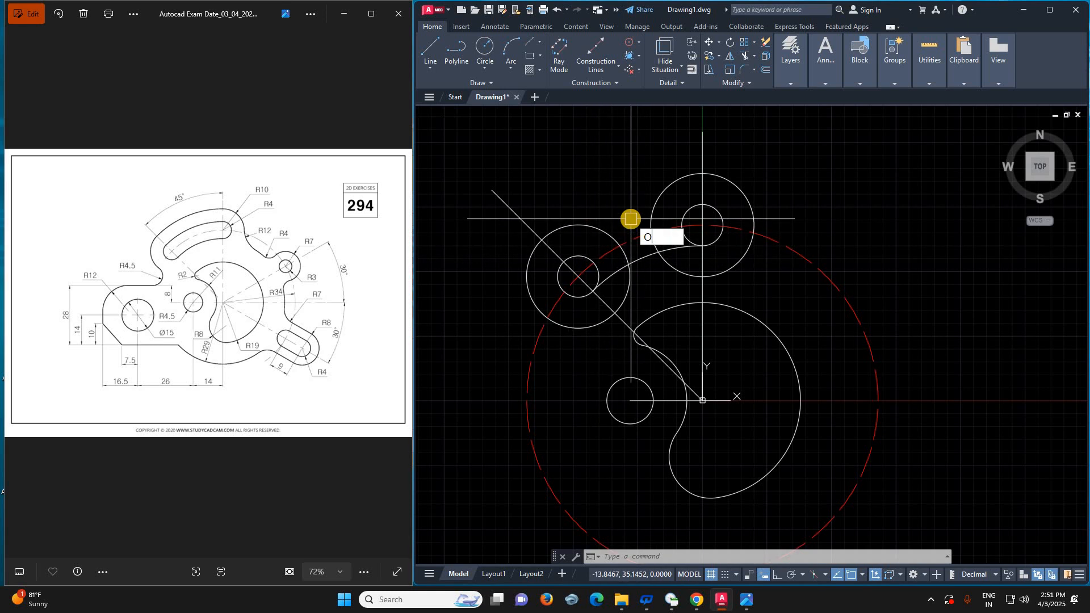
# - Offset the curved slot's lower arc outward by 8 and delete the resulting upper arc
pyautogui.press('Return')
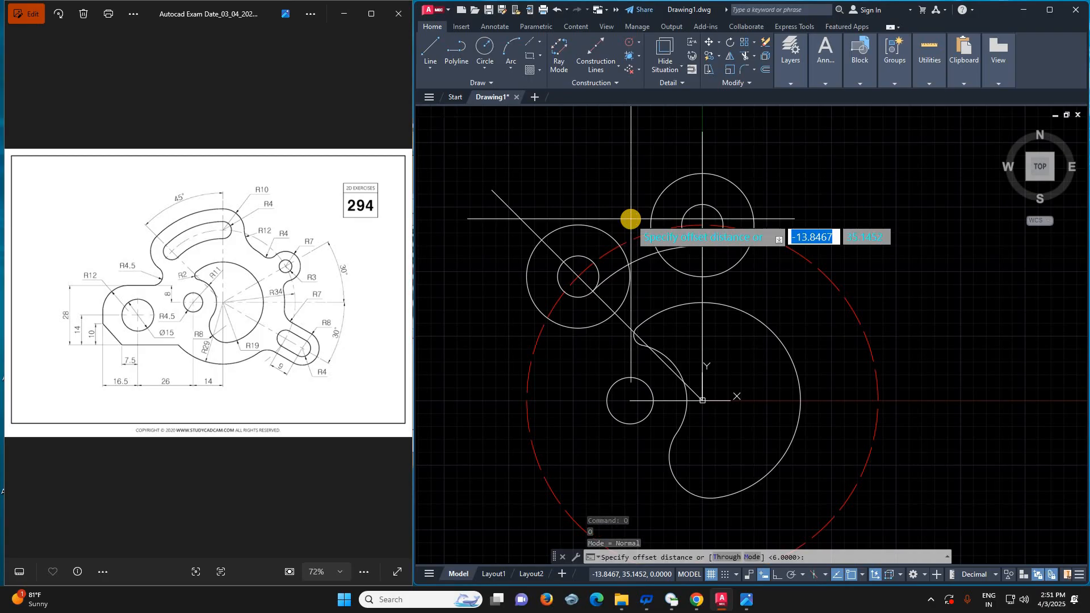
pyautogui.write('8')
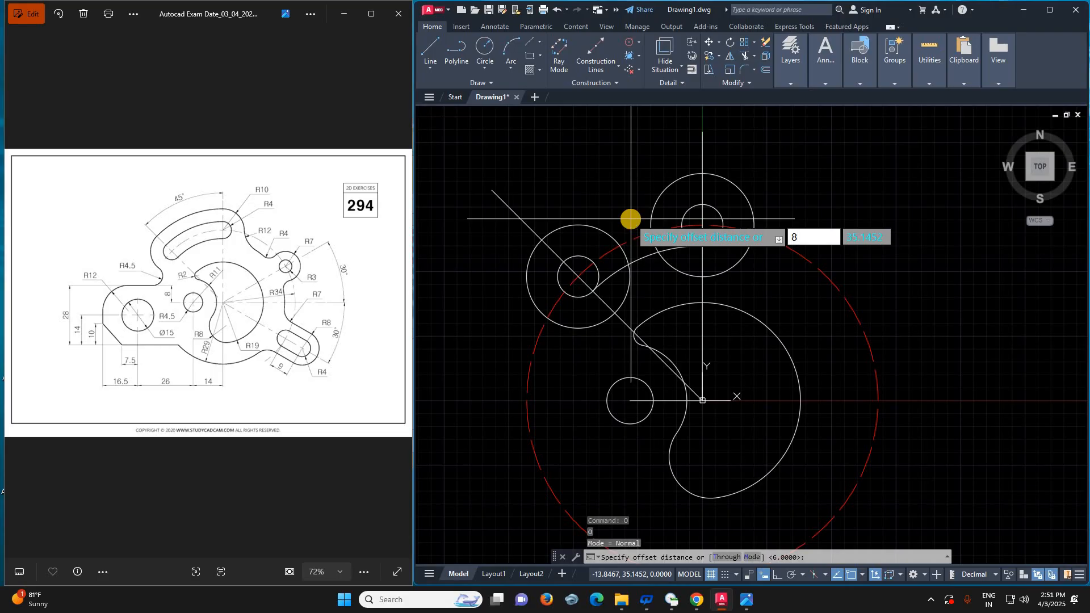
pyautogui.press('Return')
pyautogui.click(643, 253)
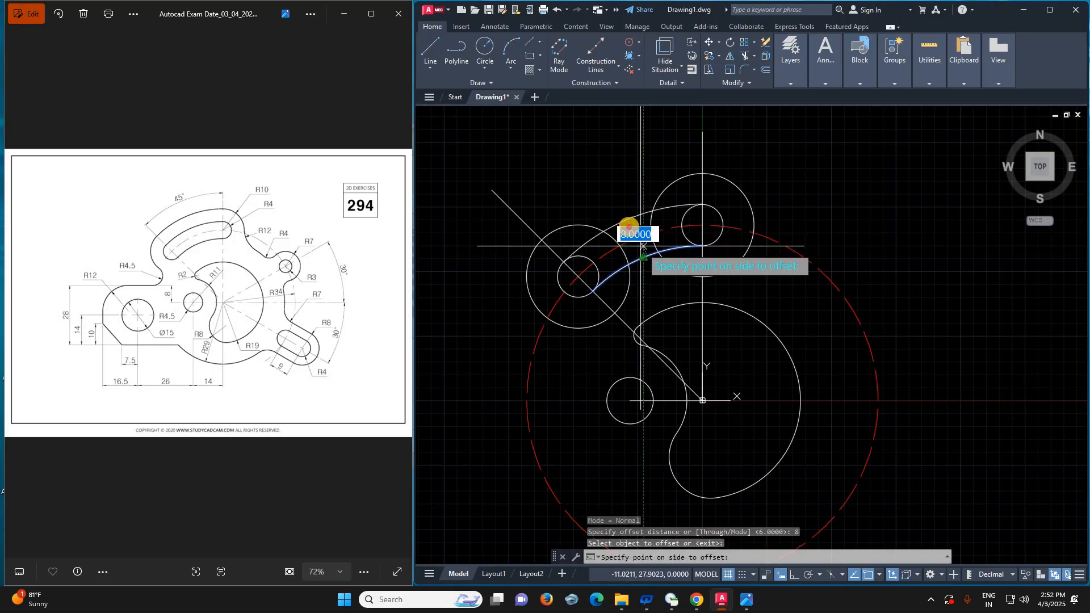
pyautogui.click(629, 227)
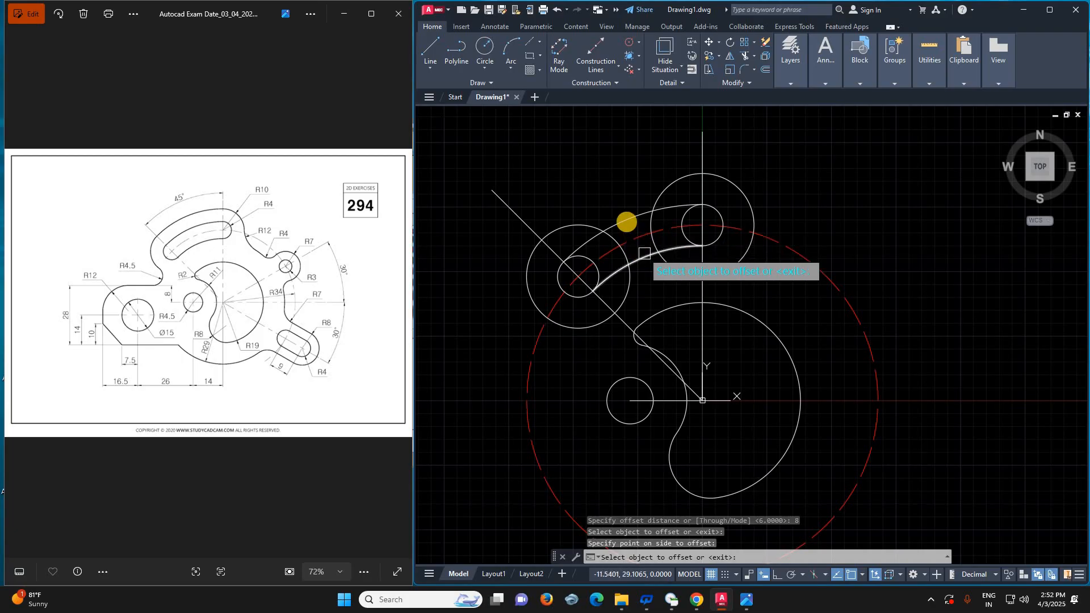
pyautogui.click(626, 222)
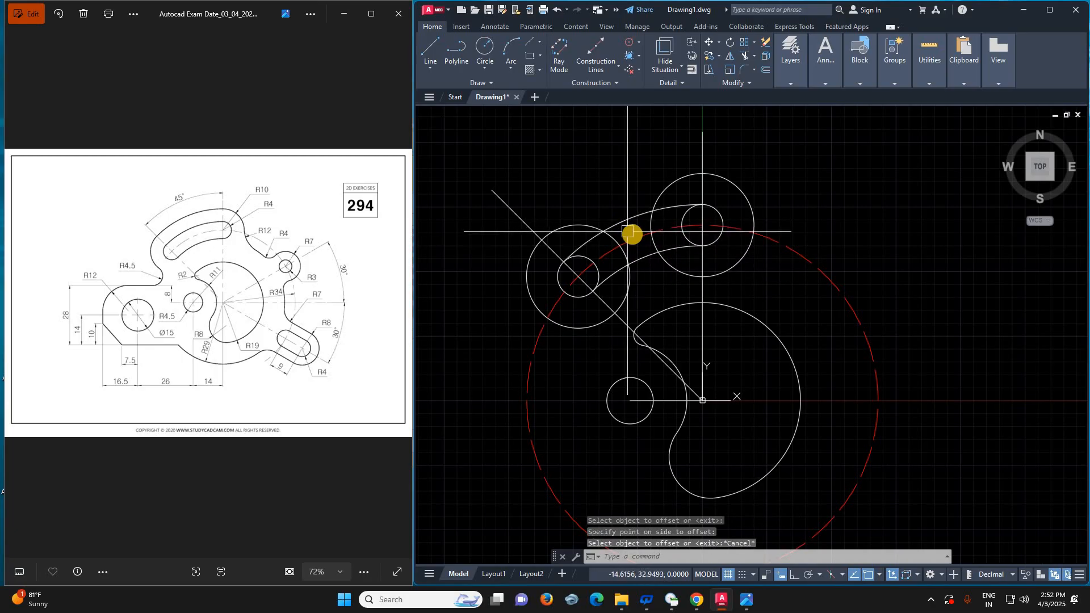
pyautogui.click(633, 233)
pyautogui.press('Escape')
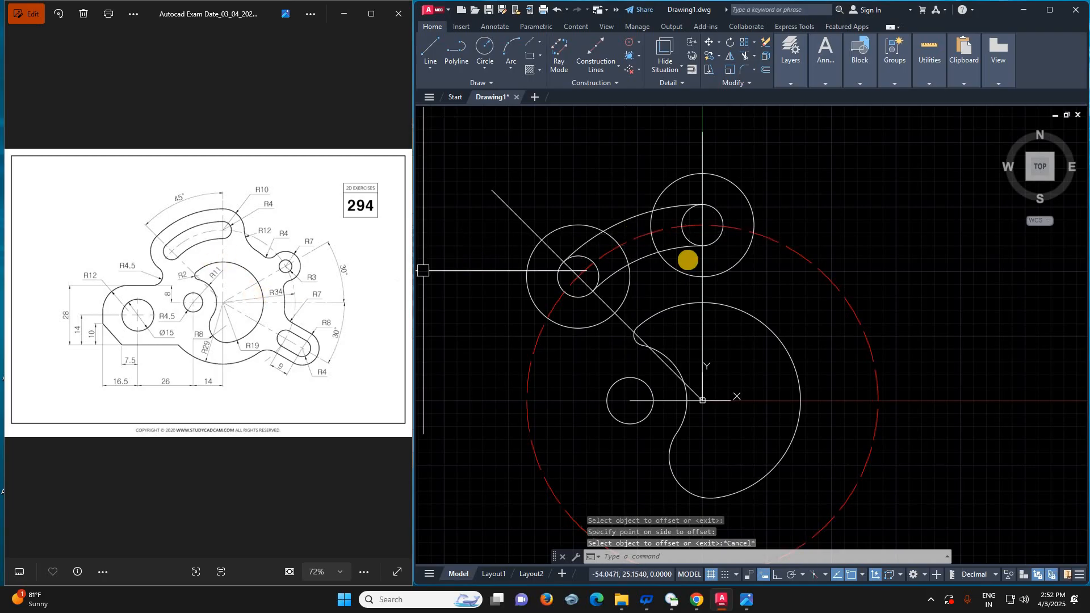
pyautogui.click(627, 212)
pyautogui.press('Delete')
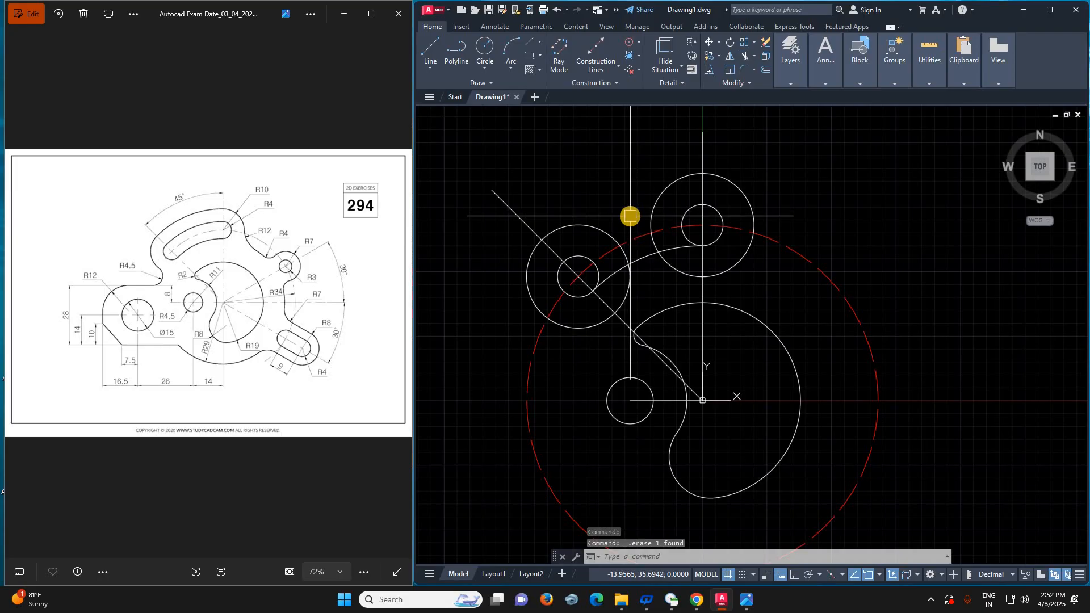
# - Try to draw a tan-tan-radius circle of radius 8 against the two radius 4 circles
pyautogui.write('c')
pyautogui.press('Return')
pyautogui.write('T')
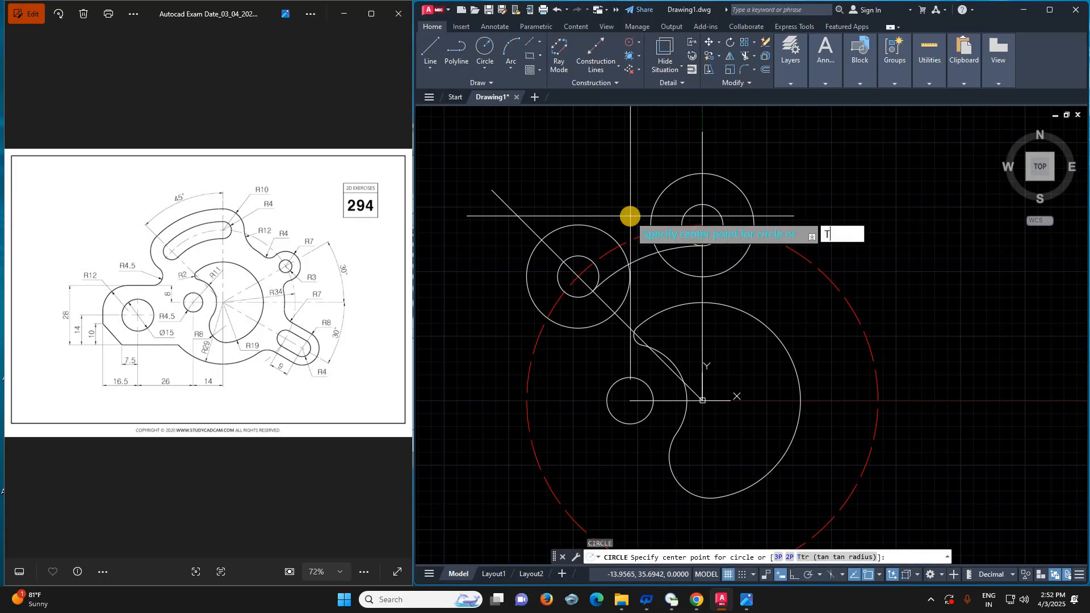
pyautogui.write('TR')
pyautogui.press('Return')
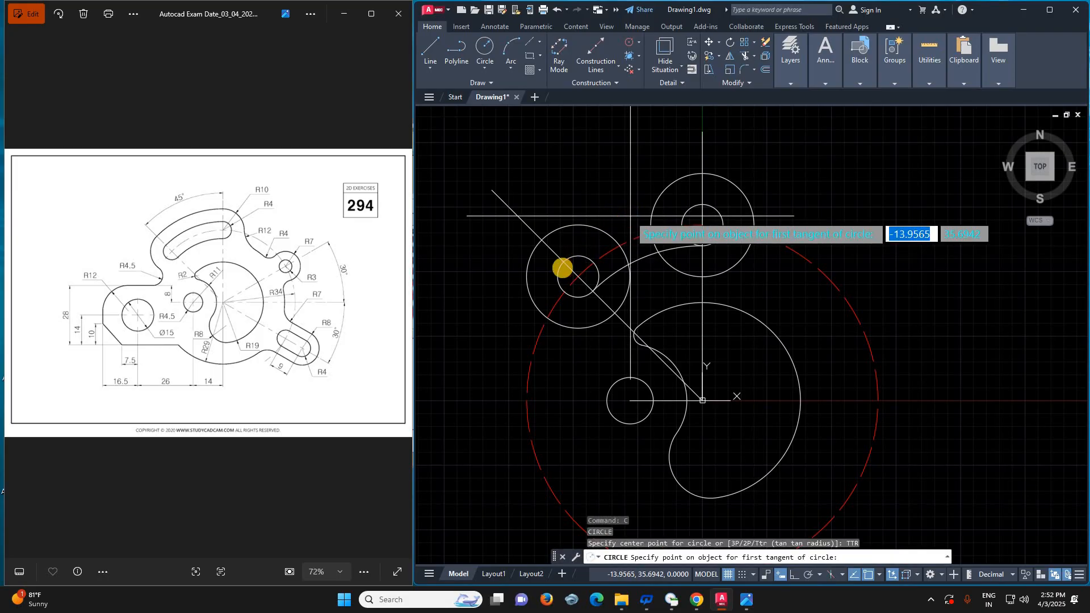
pyautogui.click(711, 196)
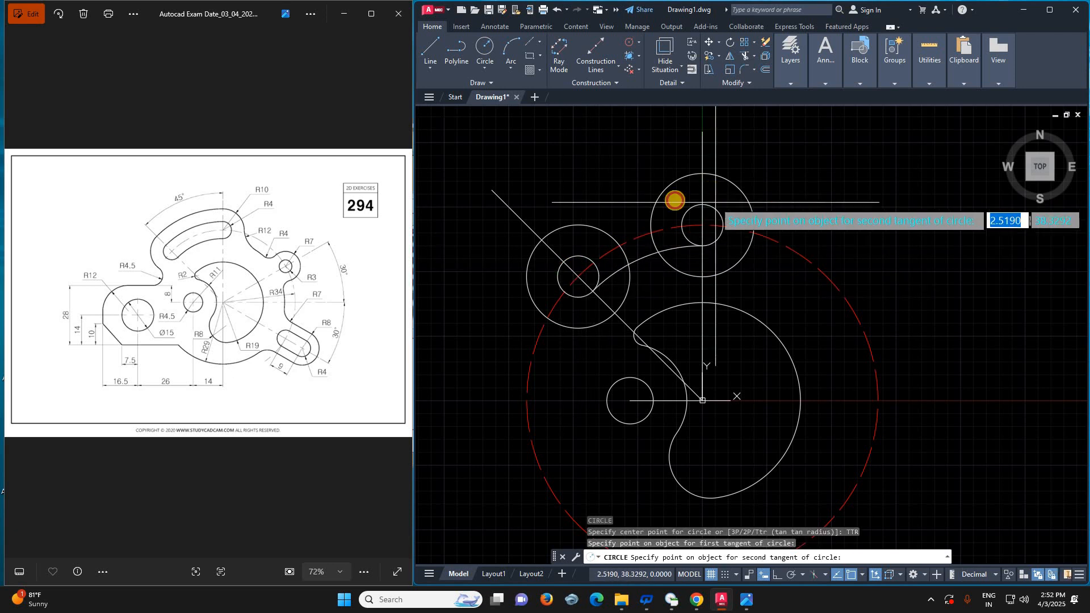
pyautogui.click(675, 200)
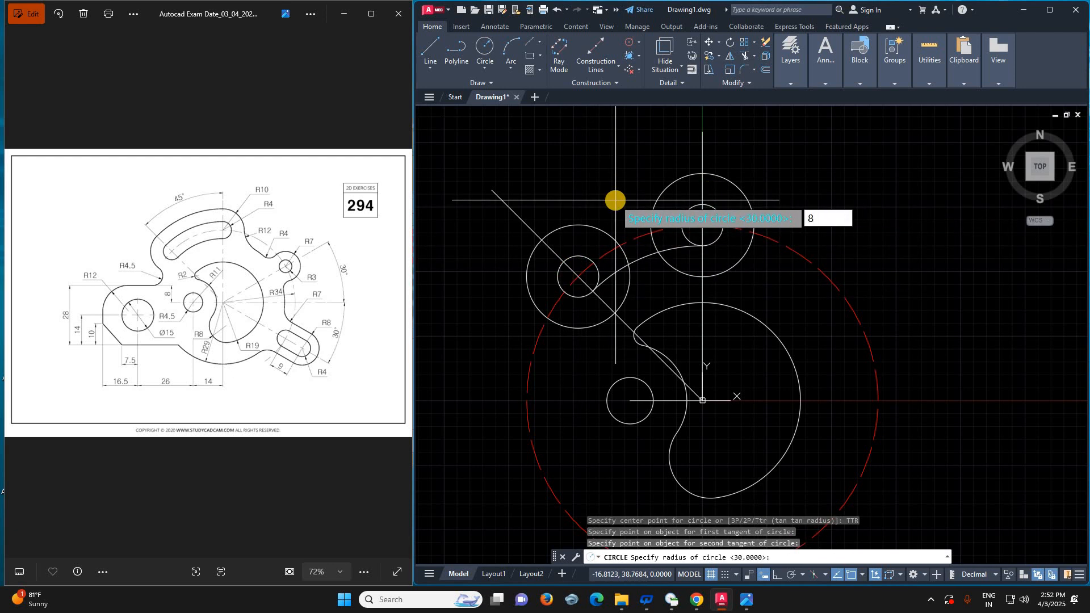
pyautogui.press('Return')
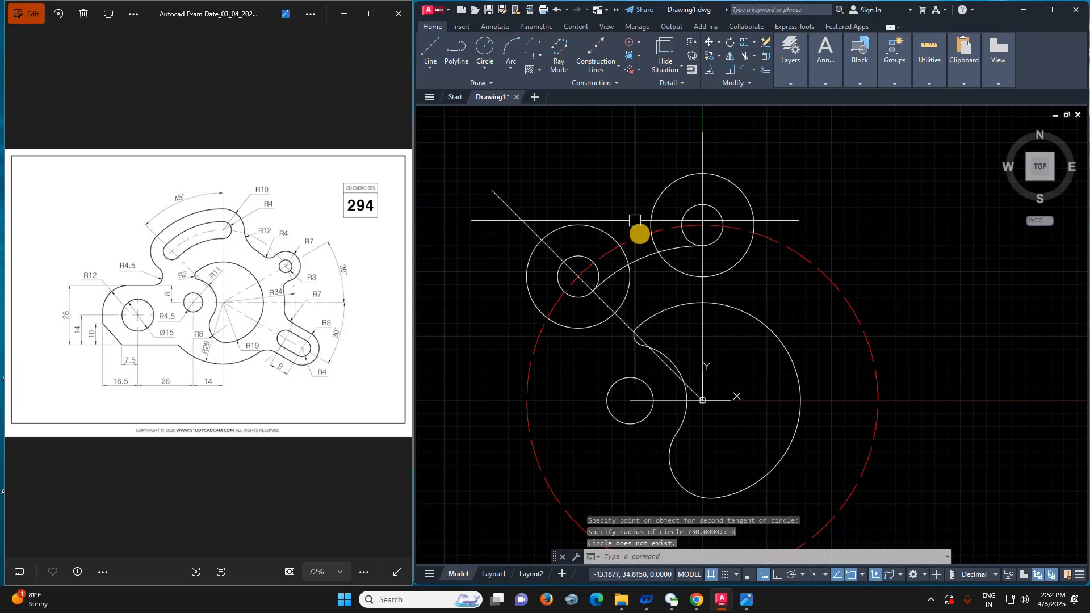
# - Draw a tan-tan-radius circle of radius 38 along the outer sides of the two radius 4 circles and delete it
pyautogui.scroll(-4, 637, 224)
pyautogui.scroll(4, 639, 231)
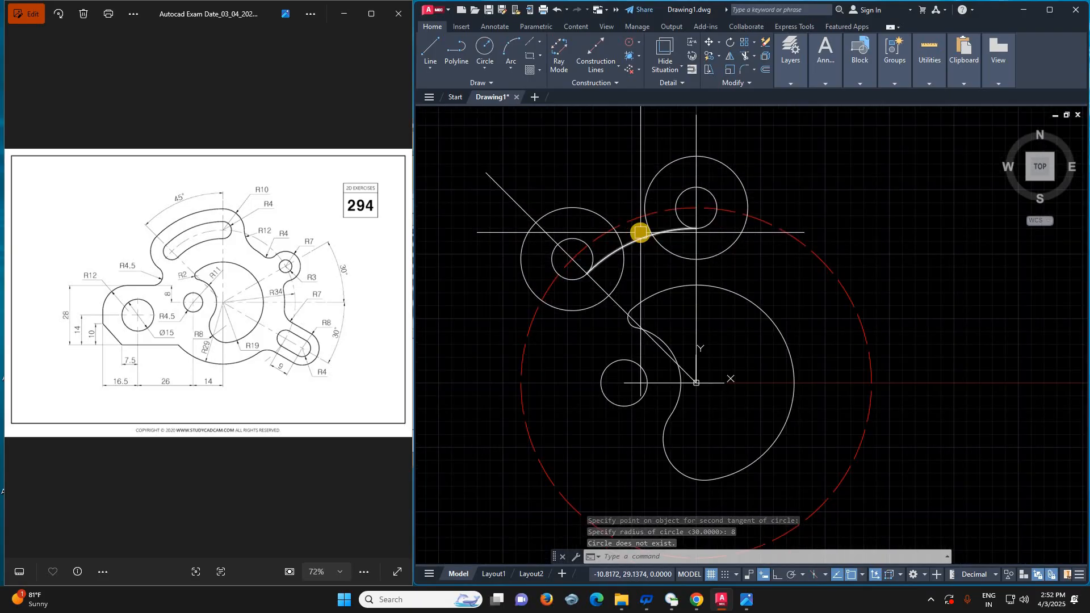
pyautogui.press('Return')
pyautogui.write('TTR')
pyautogui.press('Return')
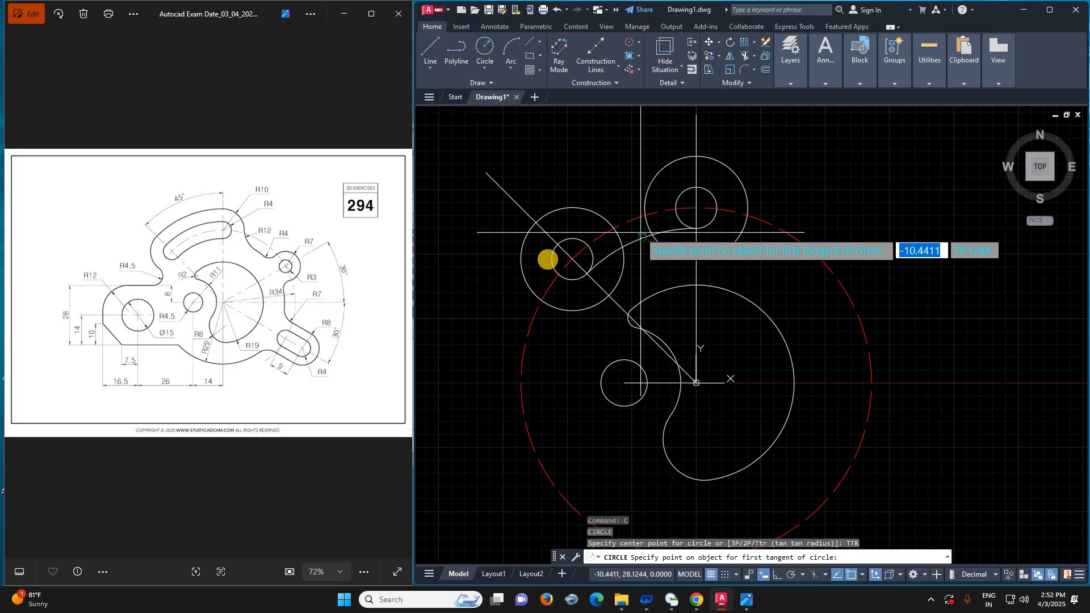
pyautogui.click(548, 257)
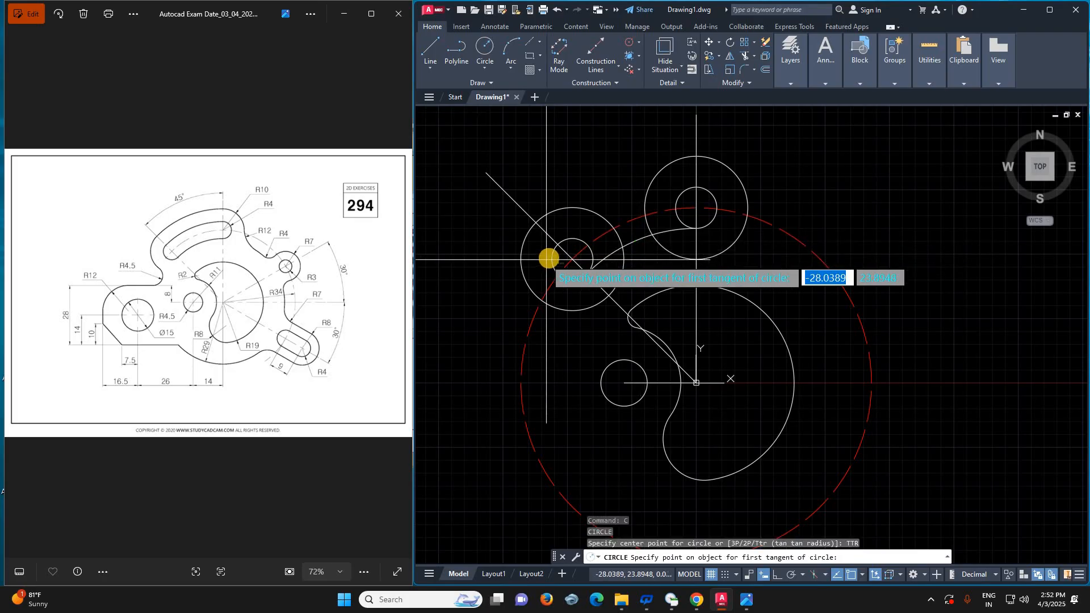
pyautogui.click(697, 188)
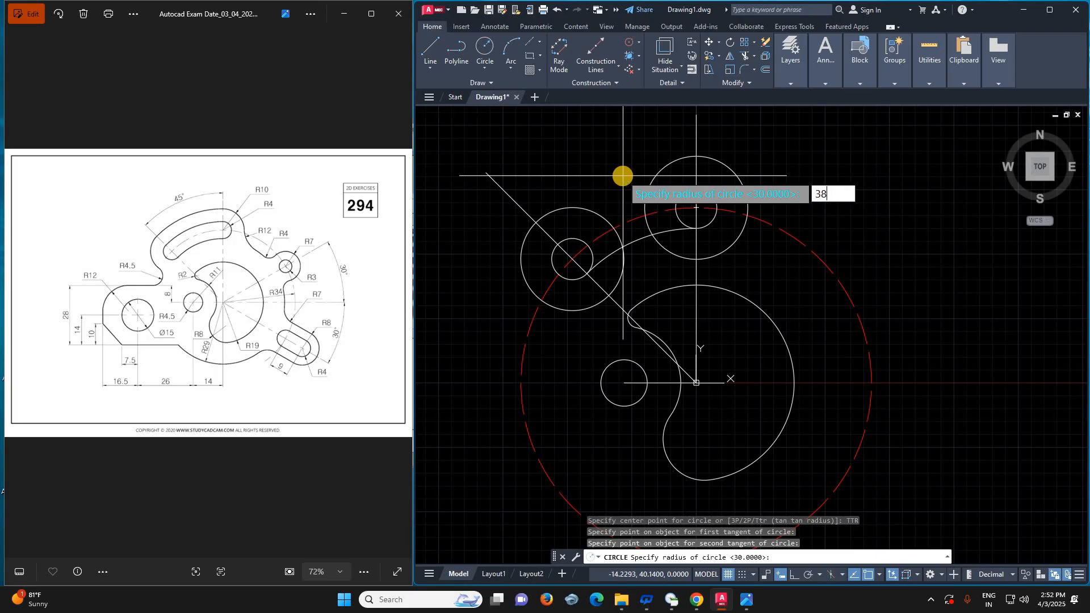
pyautogui.press('Return')
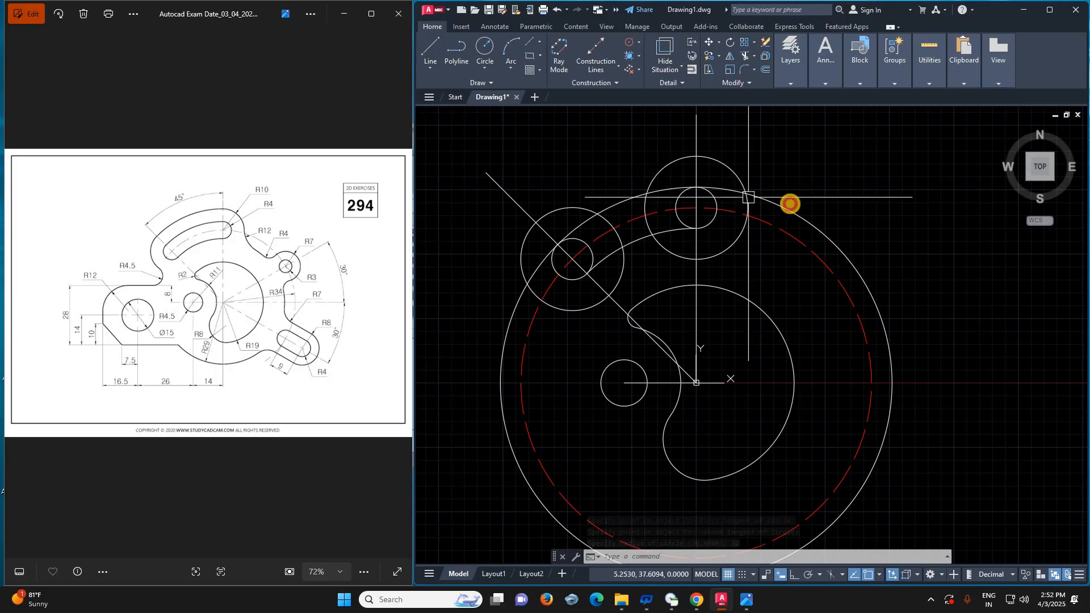
pyautogui.click(789, 202)
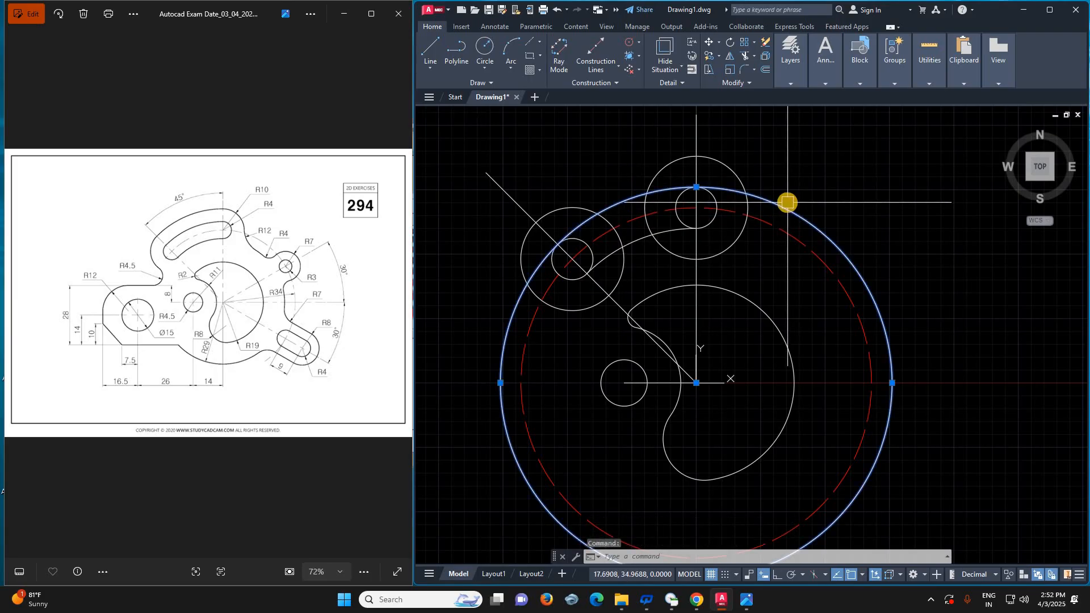
pyautogui.press('Delete')
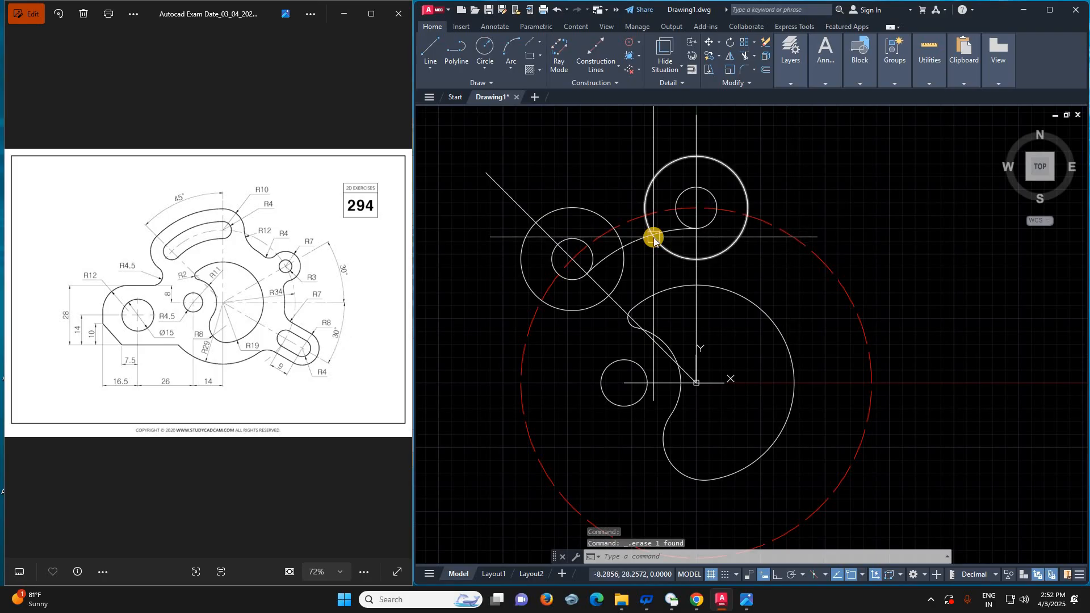
# - Offset the curved slot's lower arc outward by 8 to form its upper edge and select the new arc
pyautogui.write('O')
pyautogui.press('Return')
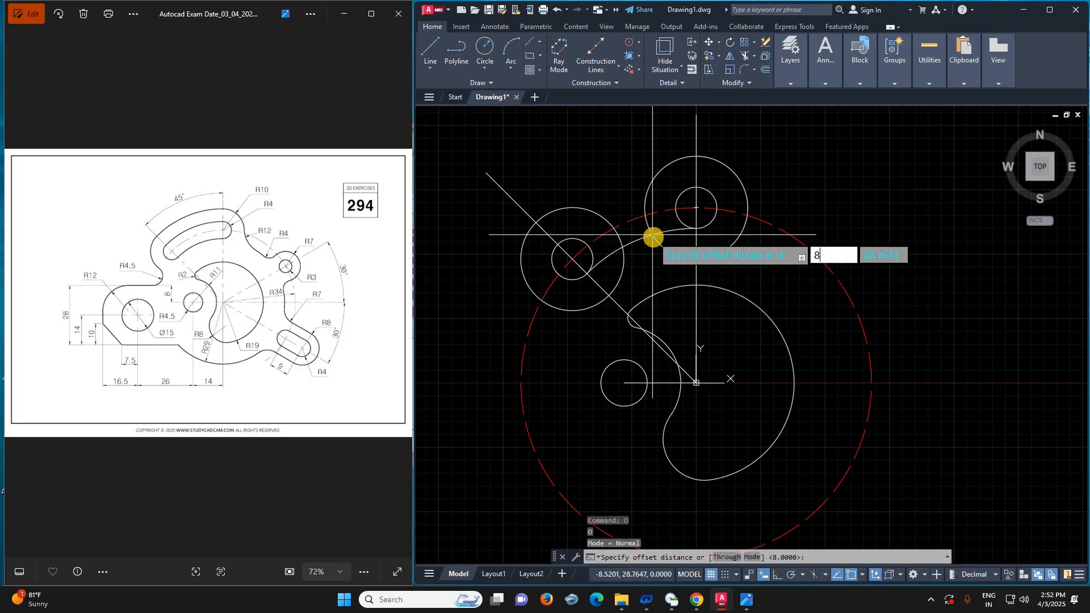
pyautogui.press('Return')
pyautogui.click(638, 244)
pyautogui.click(625, 206)
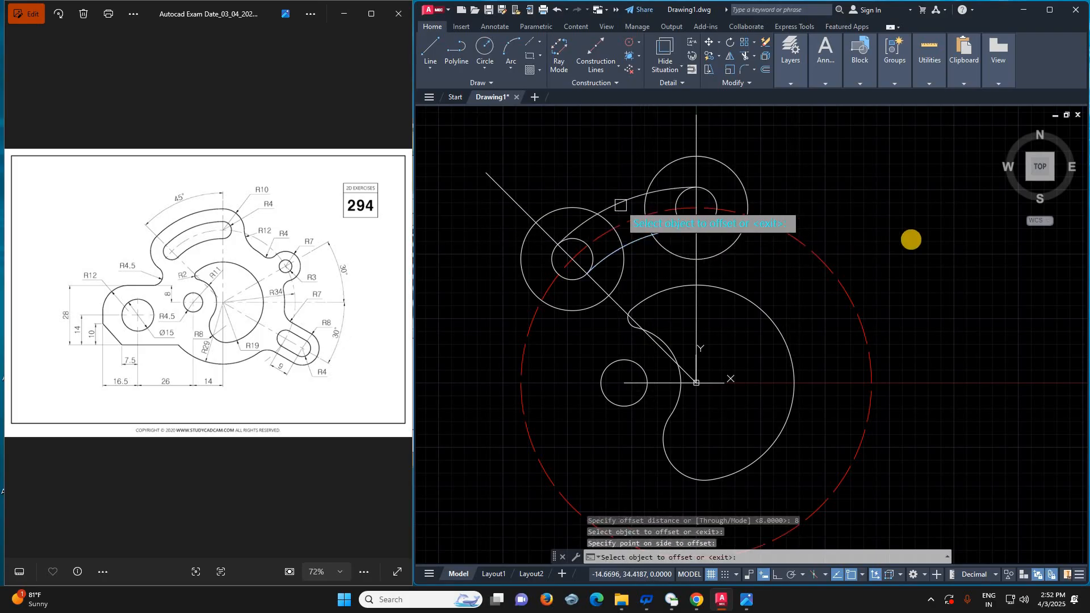
pyautogui.press('Escape')
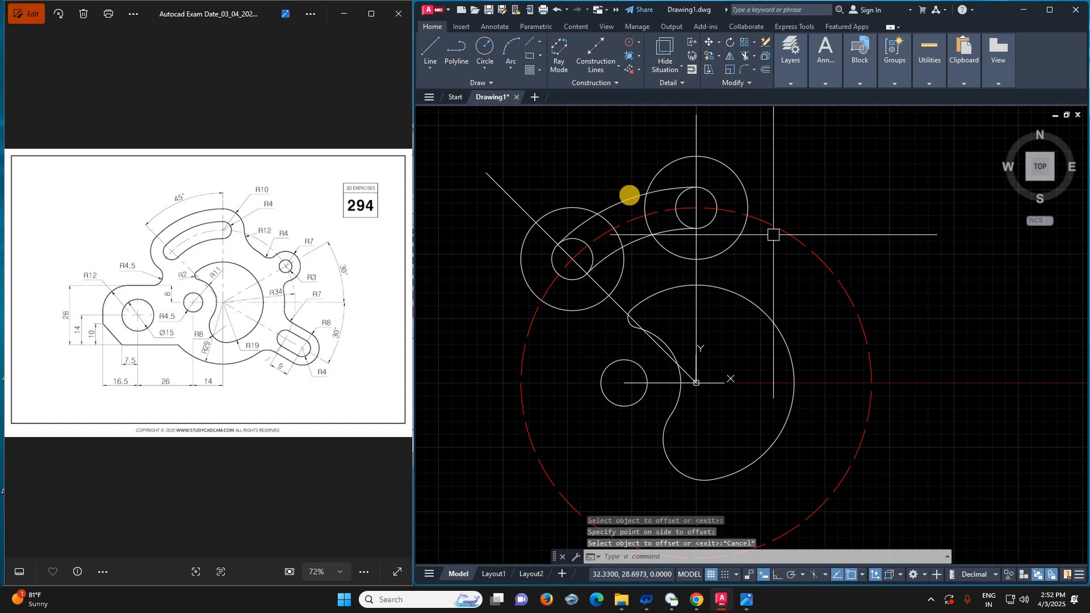
pyautogui.click(630, 198)
pyautogui.click(698, 382)
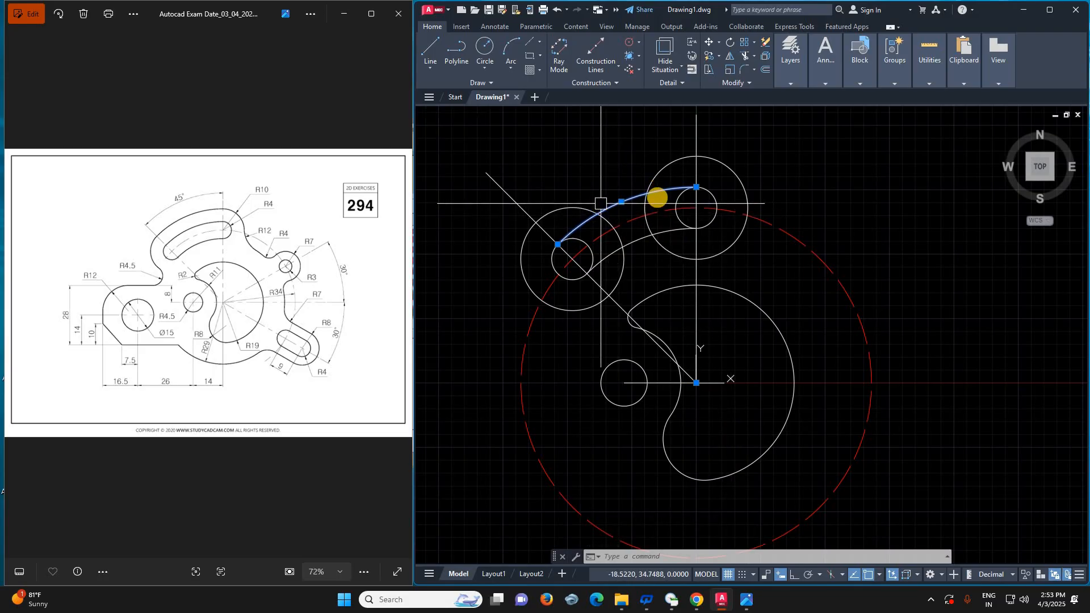
pyautogui.scroll(-2, 667, 284)
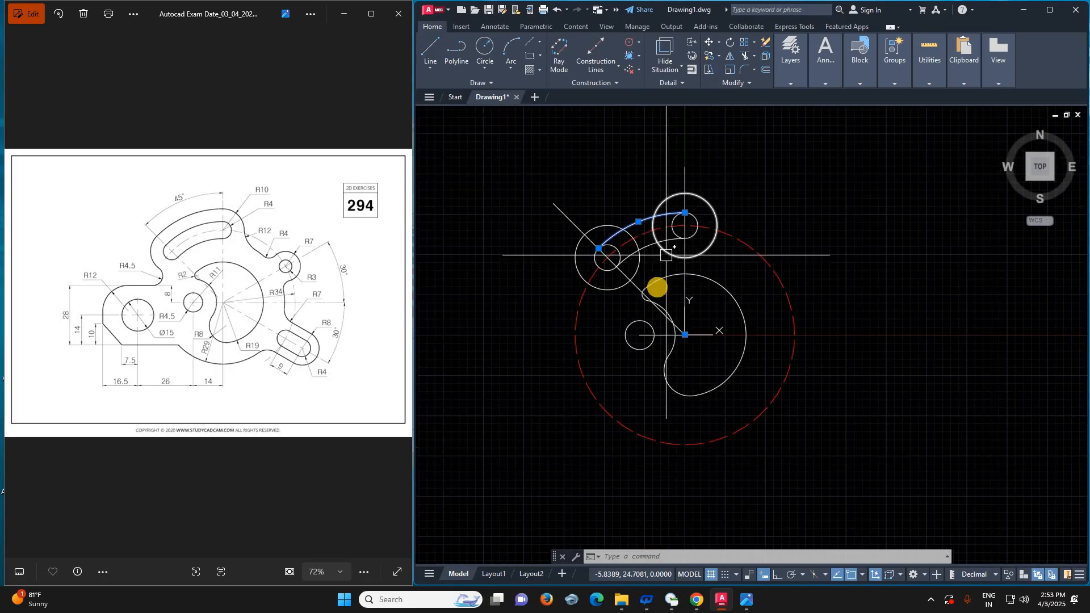
# - Offset the curved slot's upper arc outward by 6
pyautogui.press('Escape')
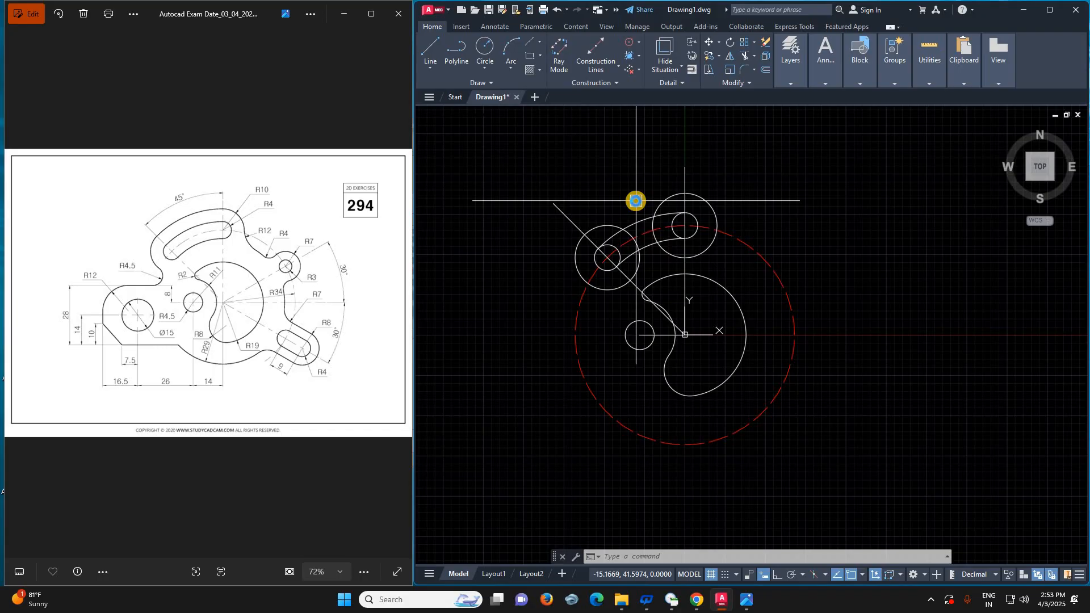
pyautogui.press('Return')
pyautogui.press('Return')
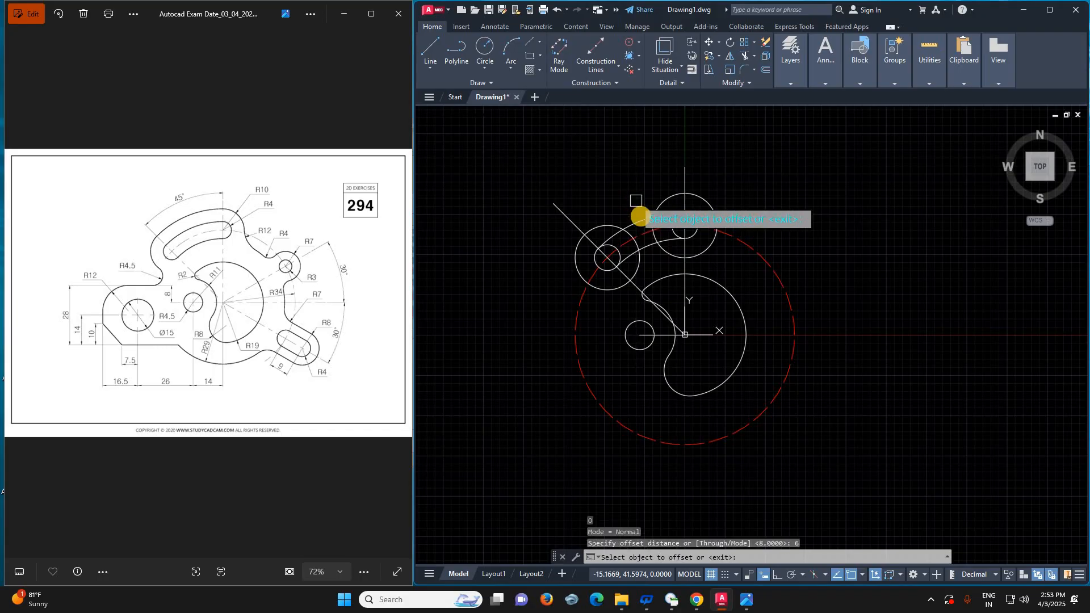
pyautogui.click(641, 216)
pyautogui.click(620, 188)
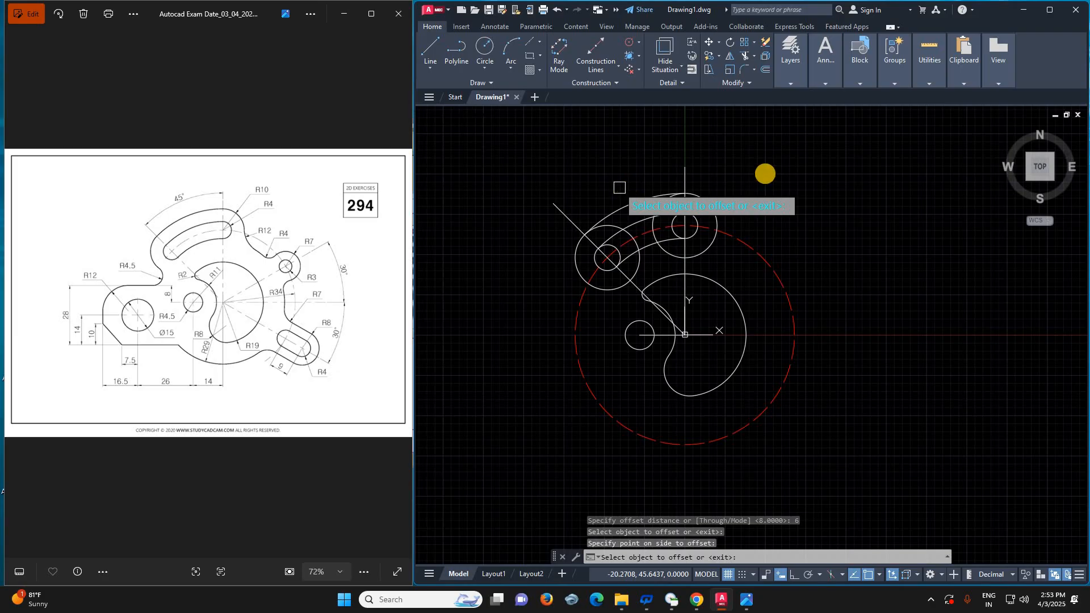
pyautogui.press('Escape')
# - Draw a tan-tan-radius circle of radius 40 along the outer sides of the two radius 10 circles
pyautogui.click(247, 202)
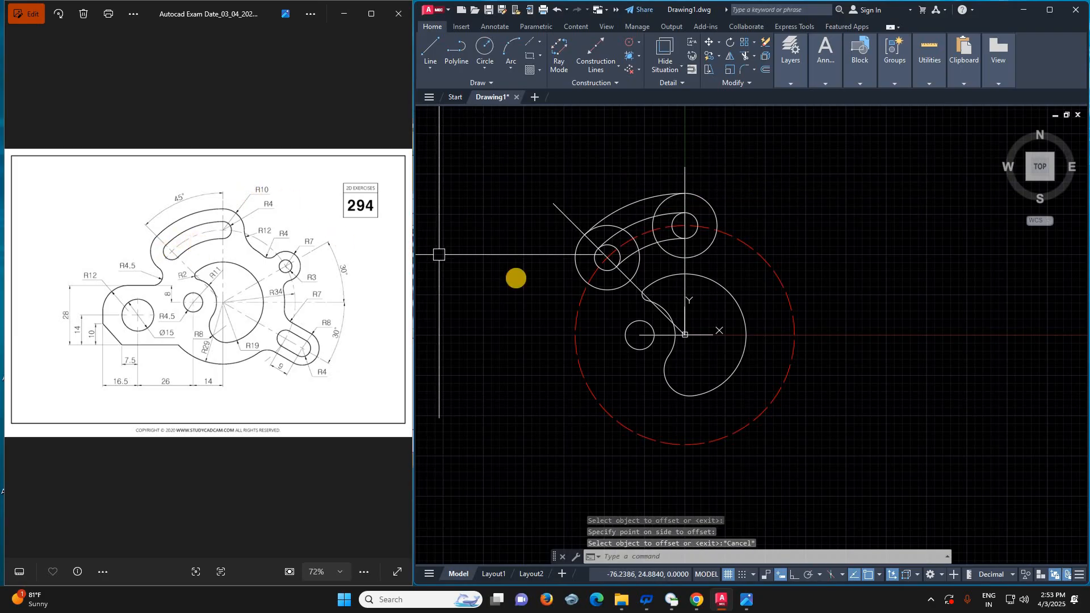
pyautogui.click(523, 276)
pyautogui.write('c')
pyautogui.press('Return')
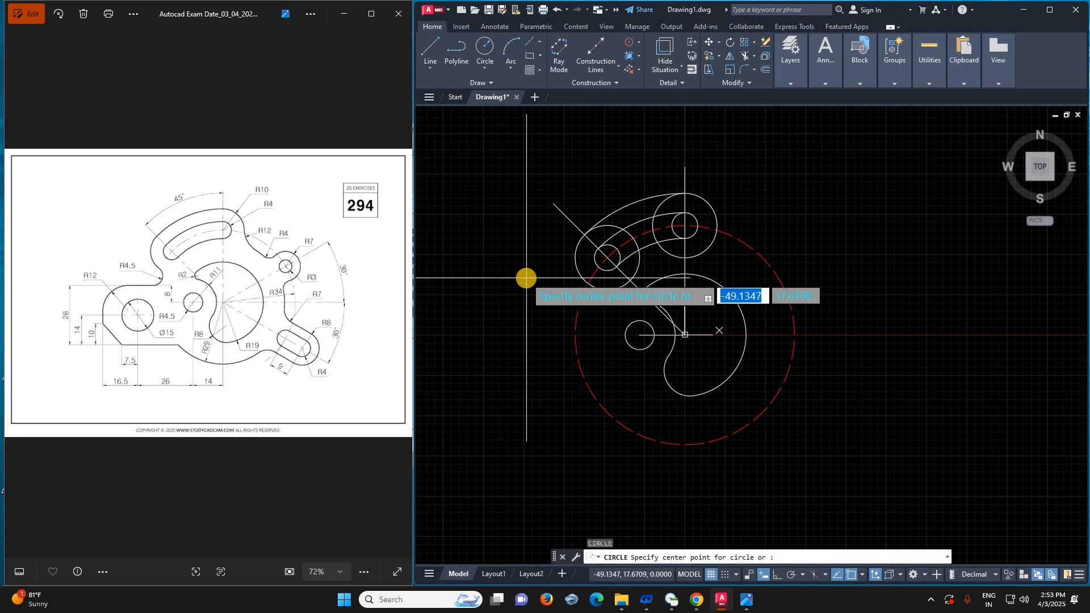
pyautogui.write('ttr')
pyautogui.press('Return')
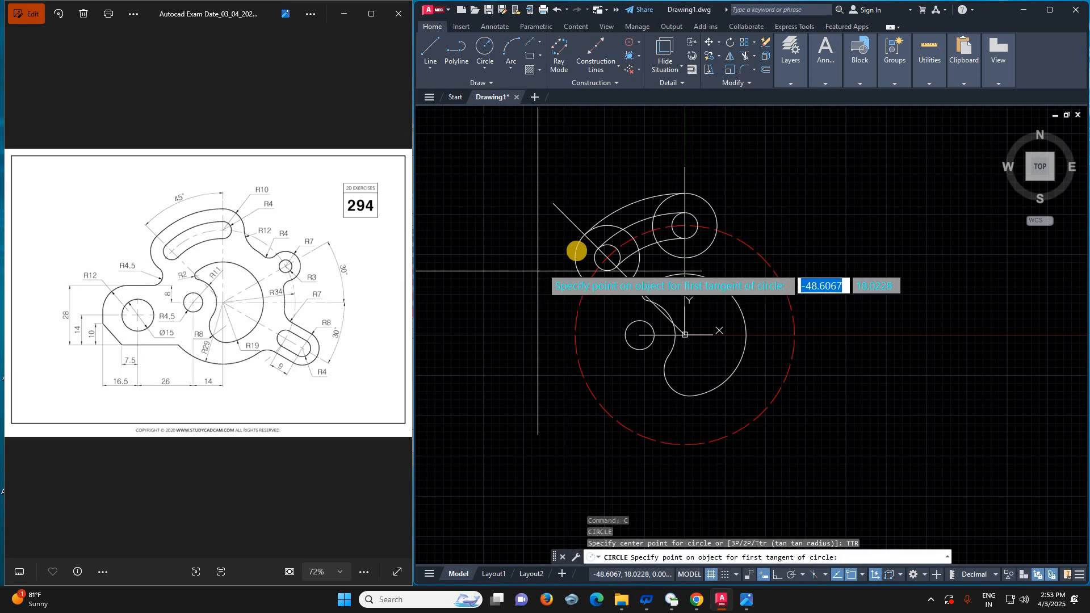
pyautogui.click(690, 193)
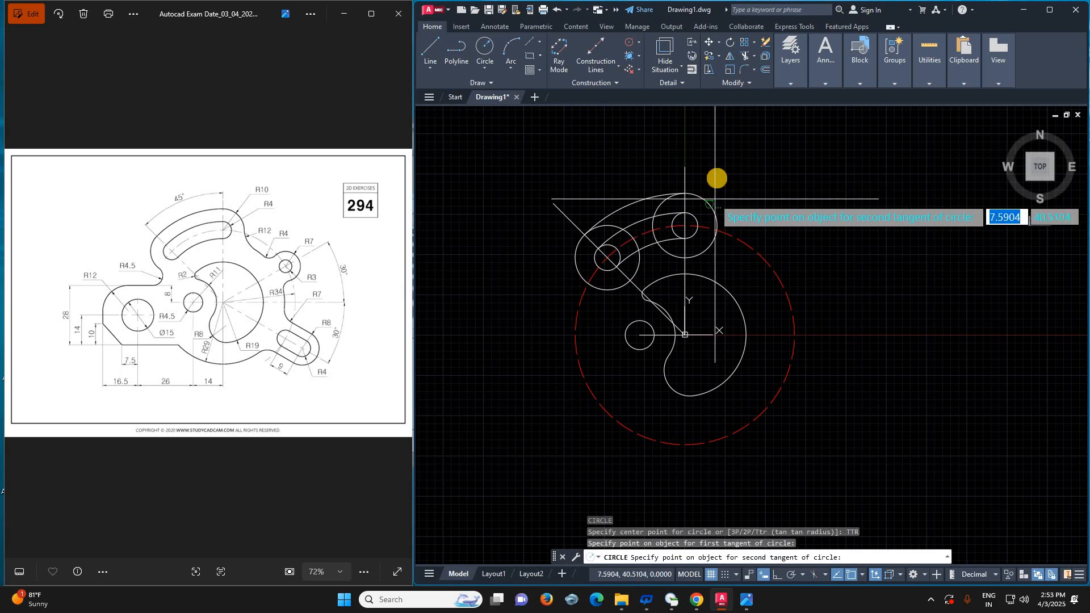
pyautogui.click(718, 179)
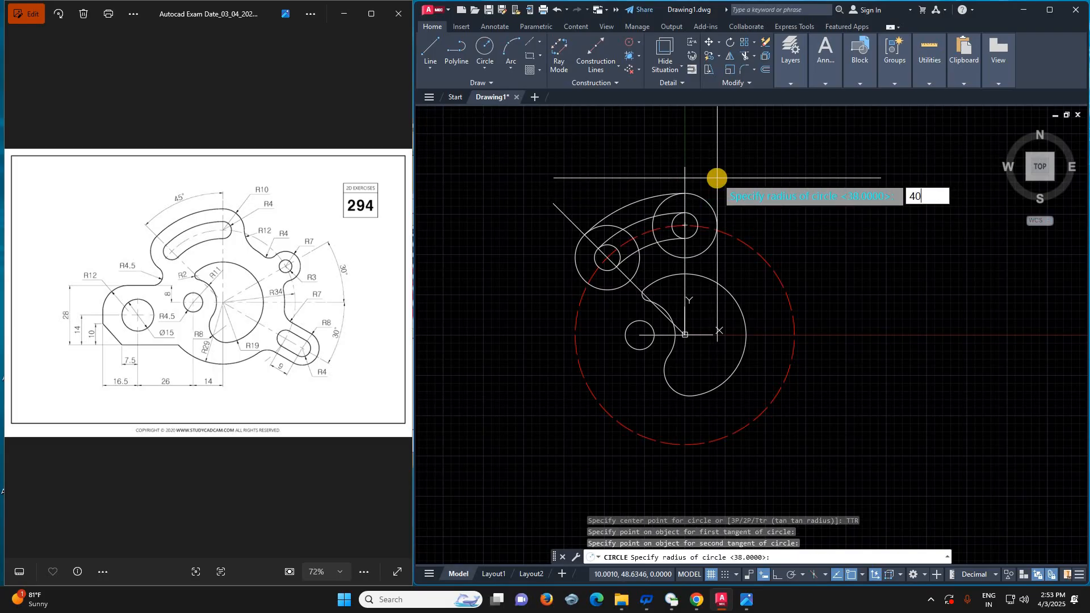
pyautogui.press('Return')
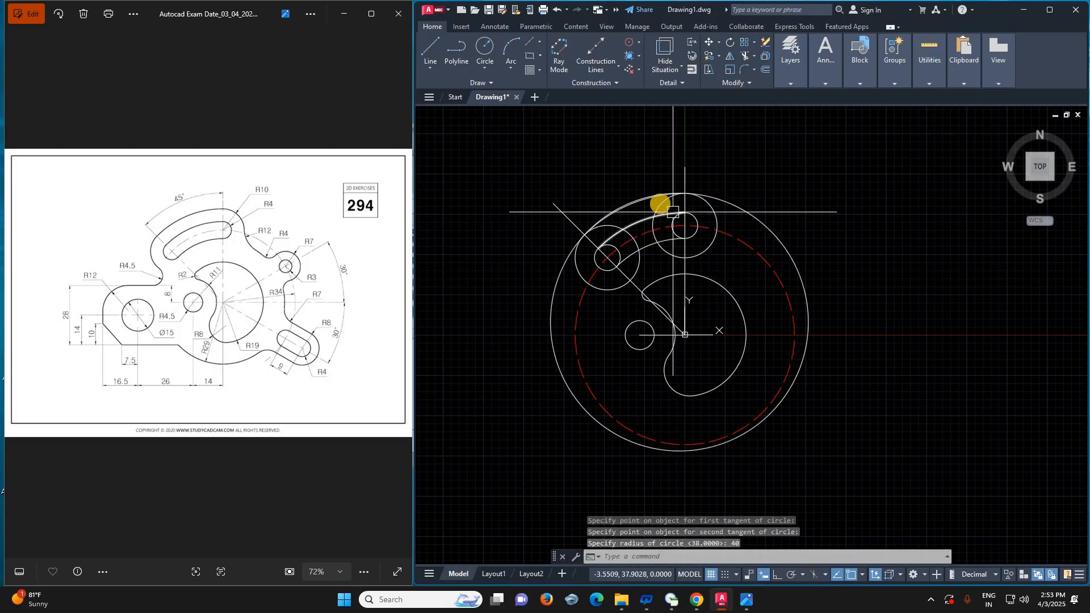
# - Delete the curved slot's upper arc and the outer arc offset from it
pyautogui.scroll(4, 672, 210)
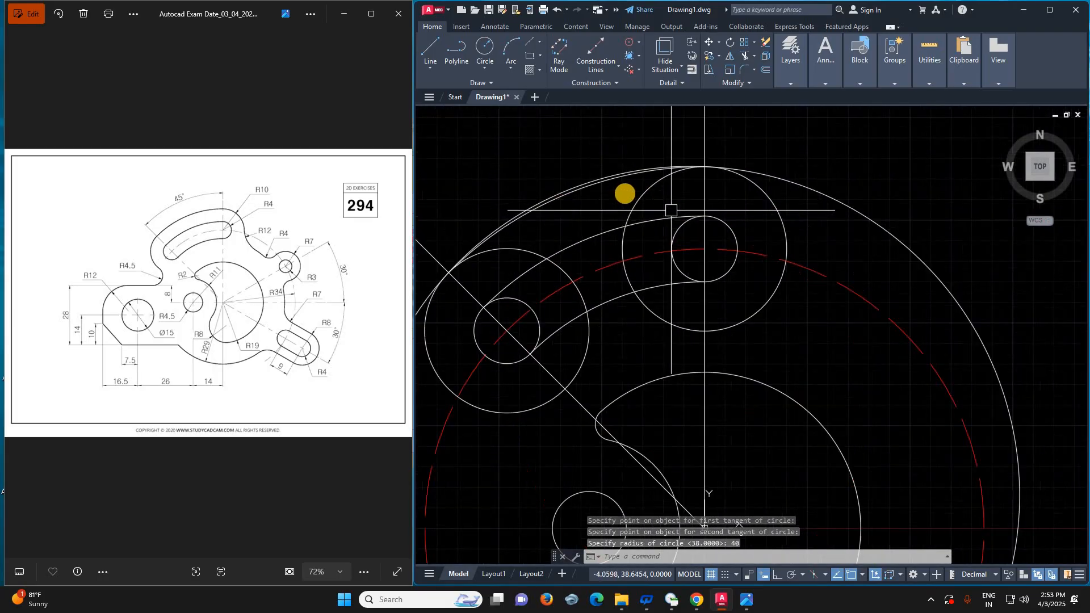
pyautogui.click(598, 187)
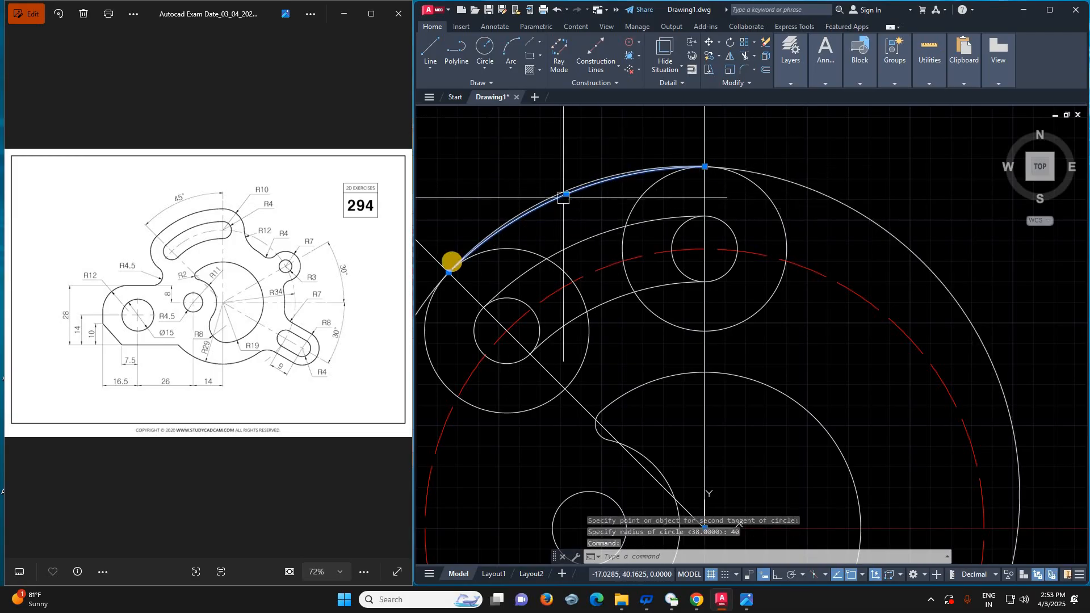
pyautogui.scroll(4, 452, 261)
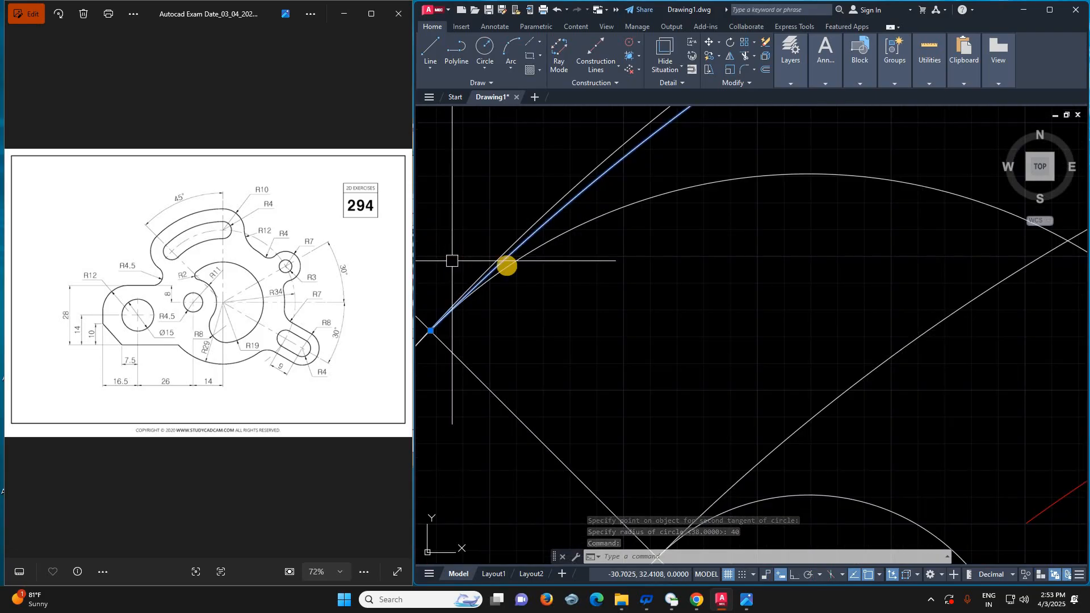
pyautogui.scroll(-5, 452, 260)
pyautogui.click(538, 250)
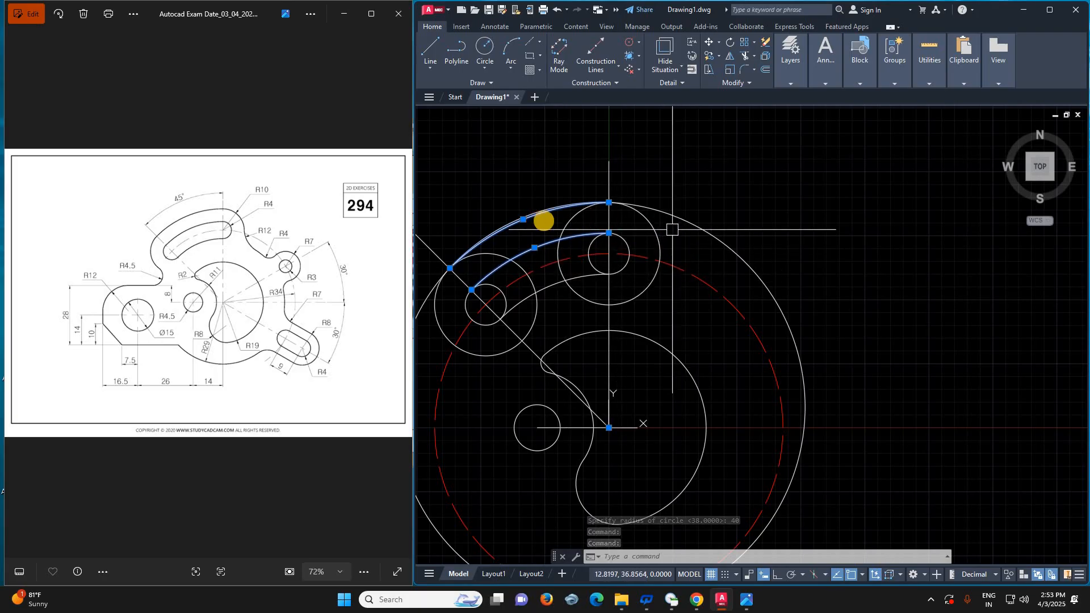
pyautogui.press('Delete')
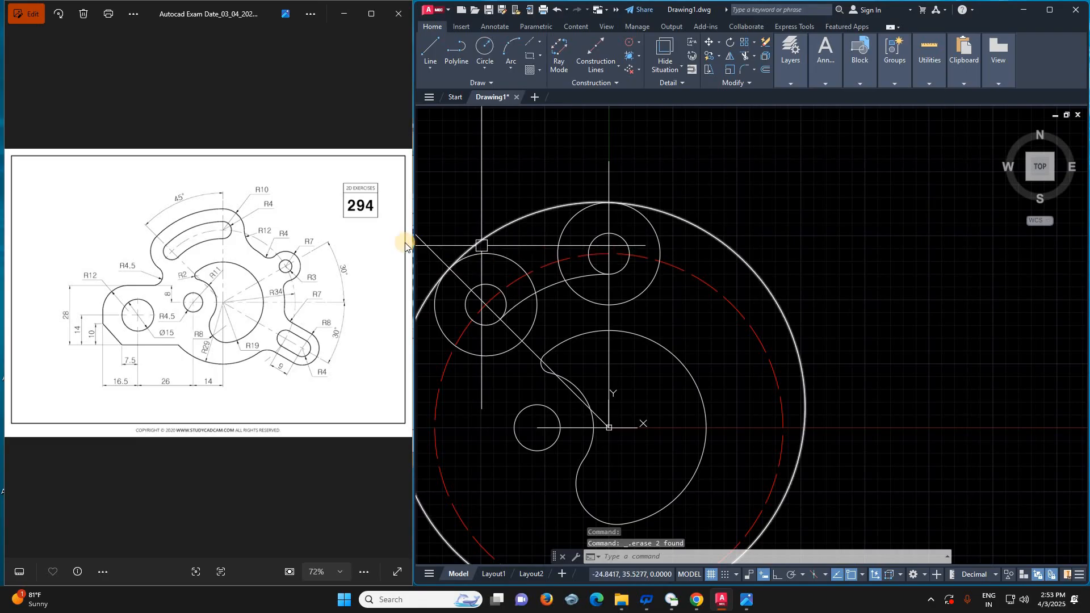
# - Delete the radius 40 circle around the two radius 10 circles
pyautogui.scroll(-5, 533, 228)
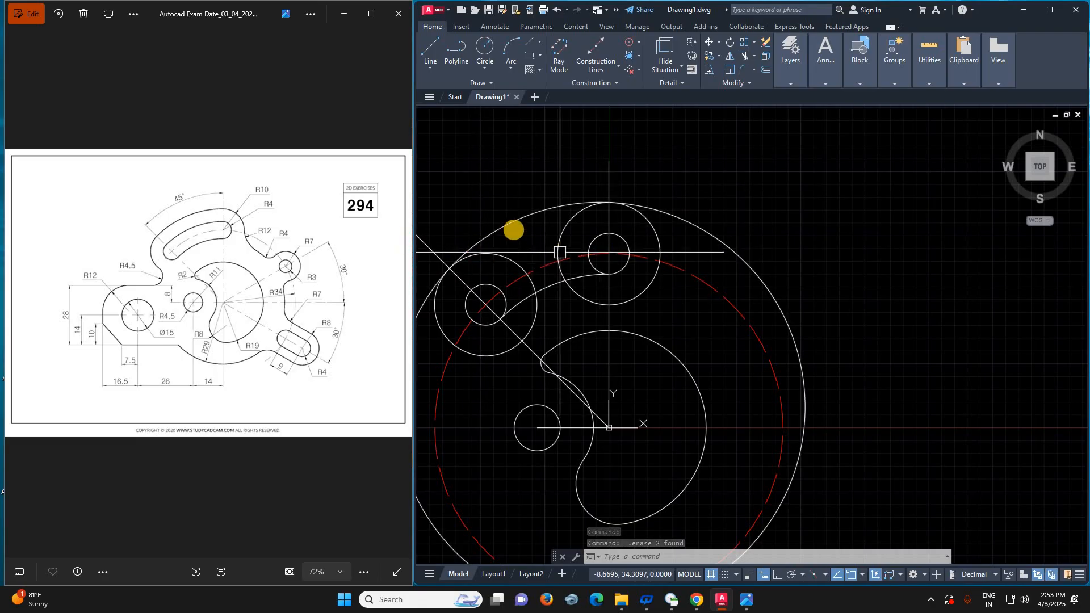
pyautogui.scroll(5, 556, 230)
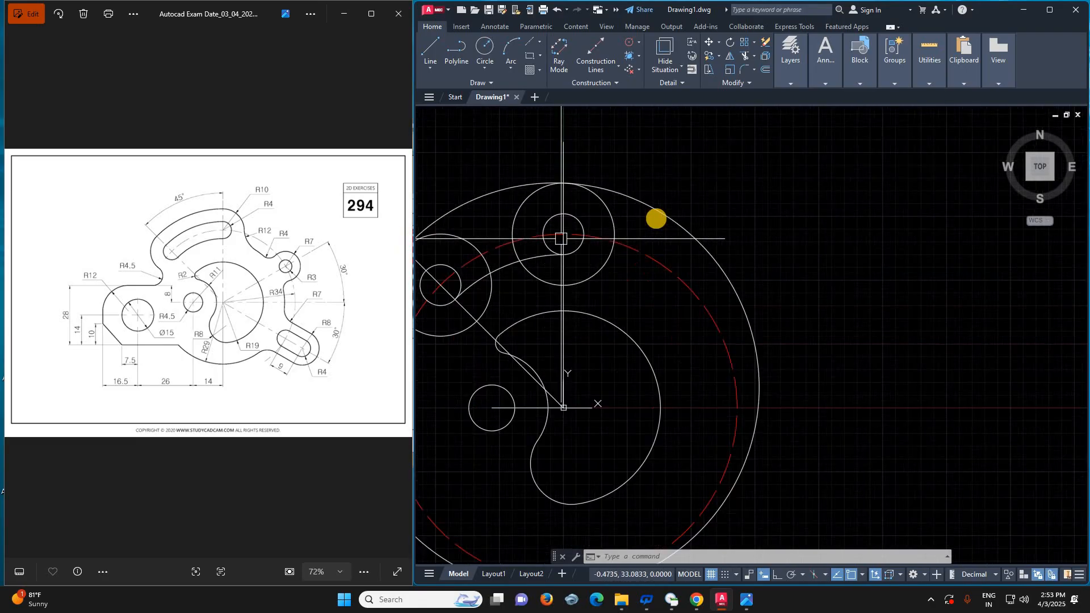
pyautogui.scroll(-3, 554, 232)
pyautogui.scroll(2, 552, 233)
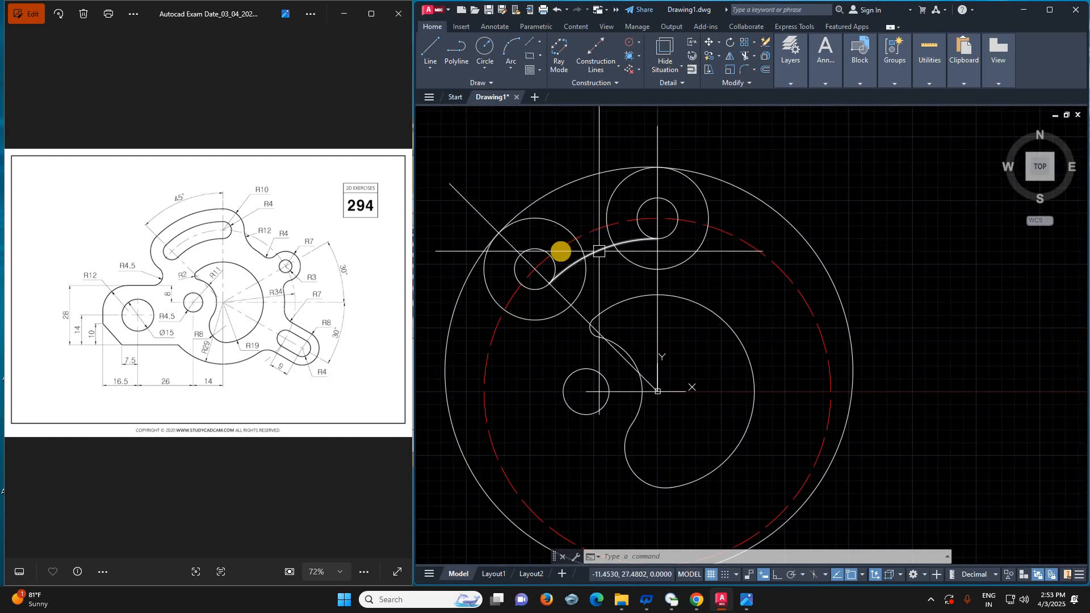
pyautogui.click(528, 209)
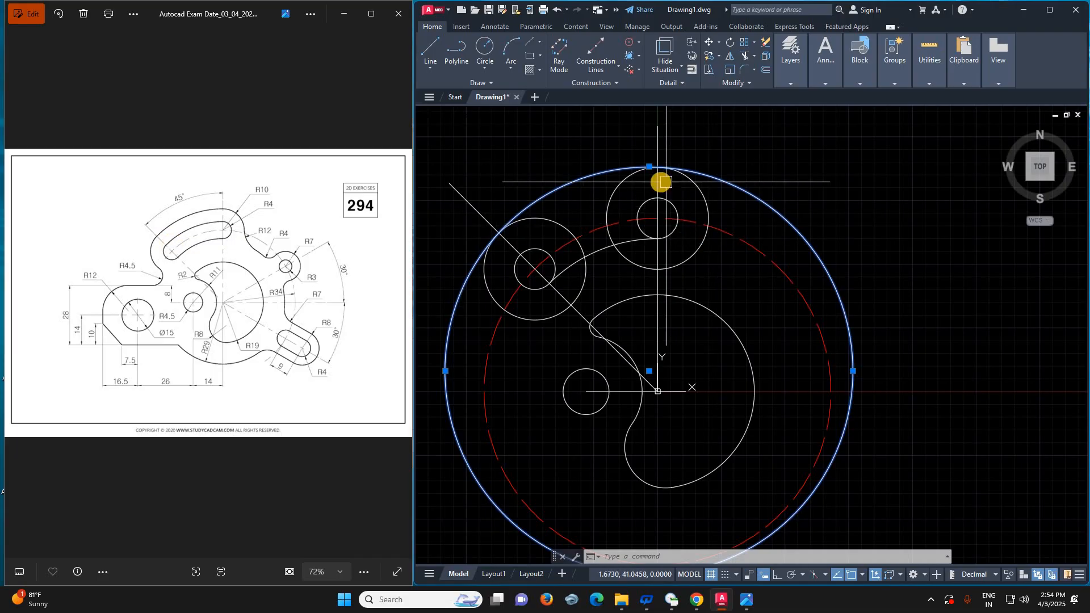
pyautogui.press('Delete')
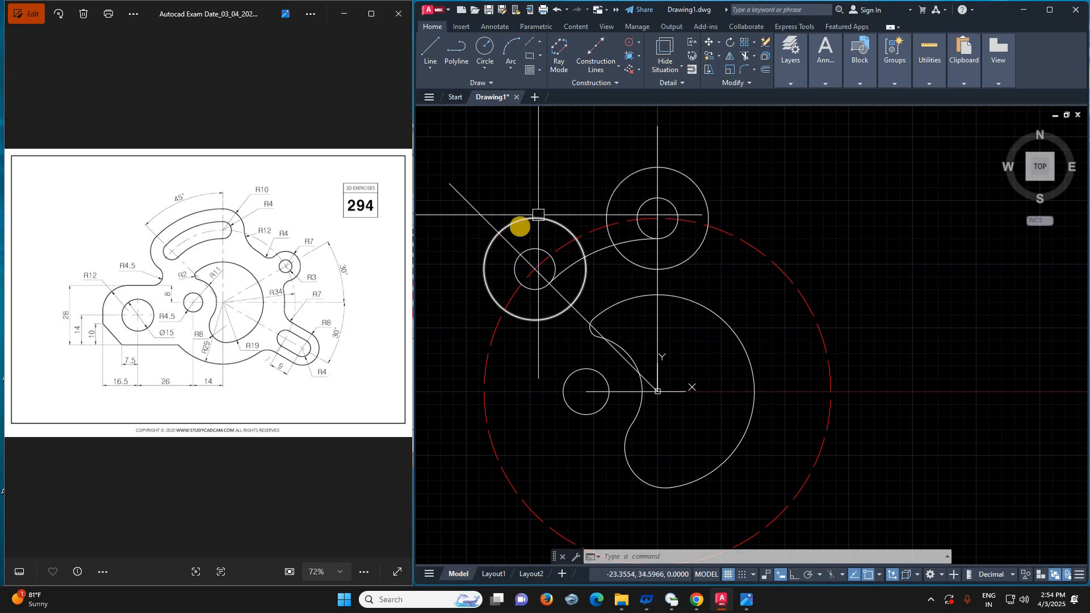
# - Delete the curved slot's remaining lower arc between the two radius 4 circles
pyautogui.click(515, 224)
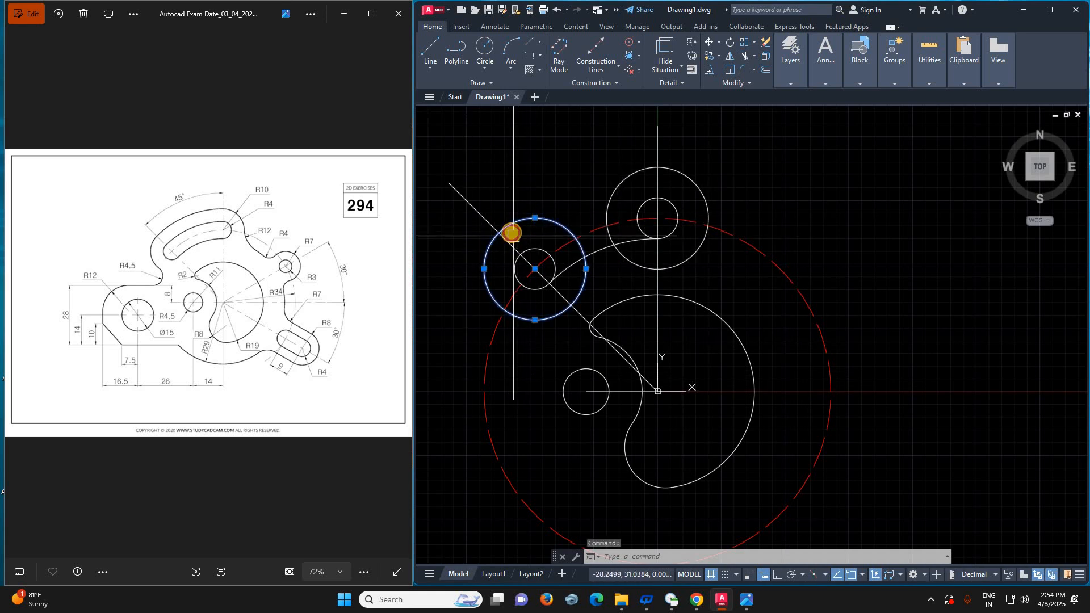
pyautogui.click(513, 244)
pyautogui.press('Escape')
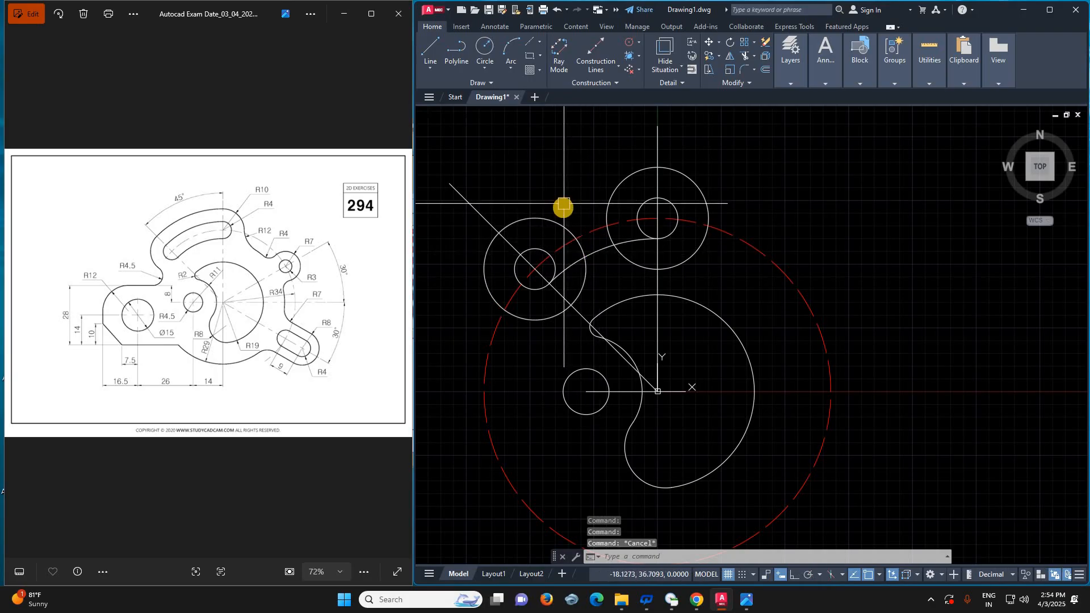
pyautogui.click(489, 250)
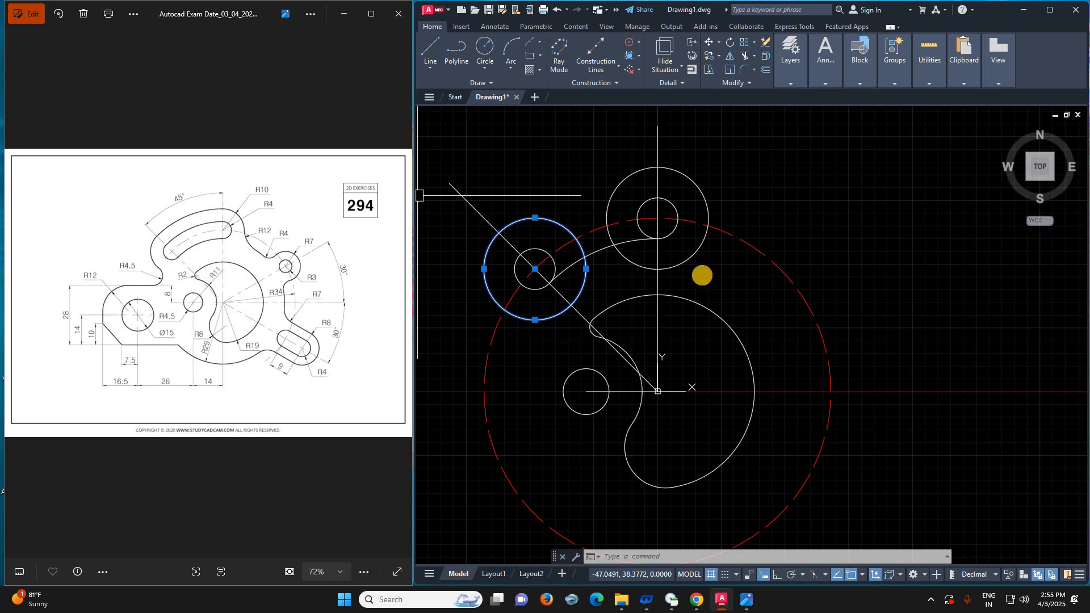
pyautogui.click(604, 250)
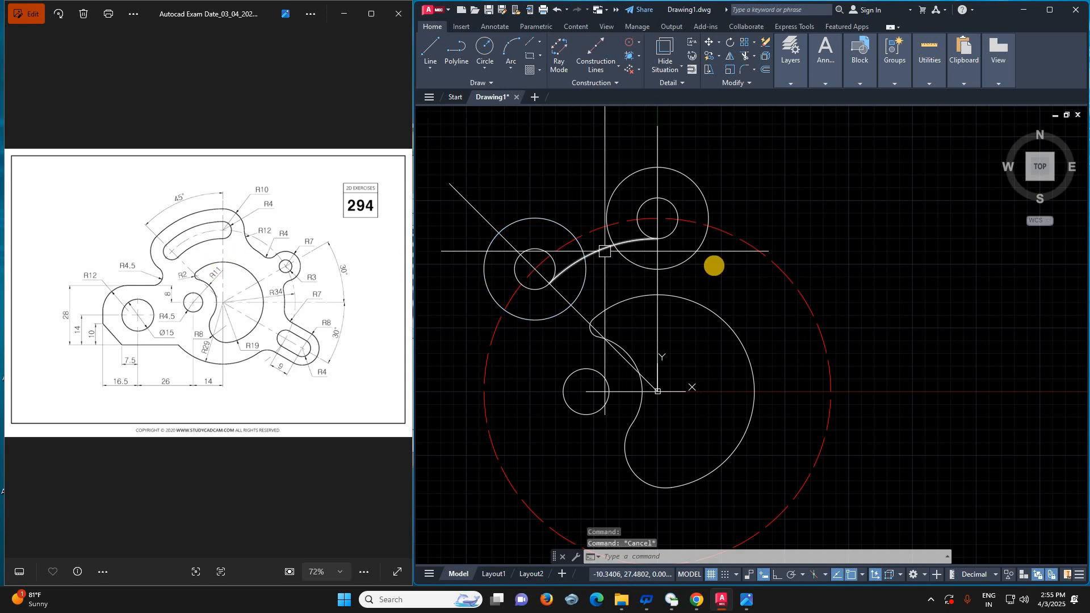
pyautogui.press('Delete')
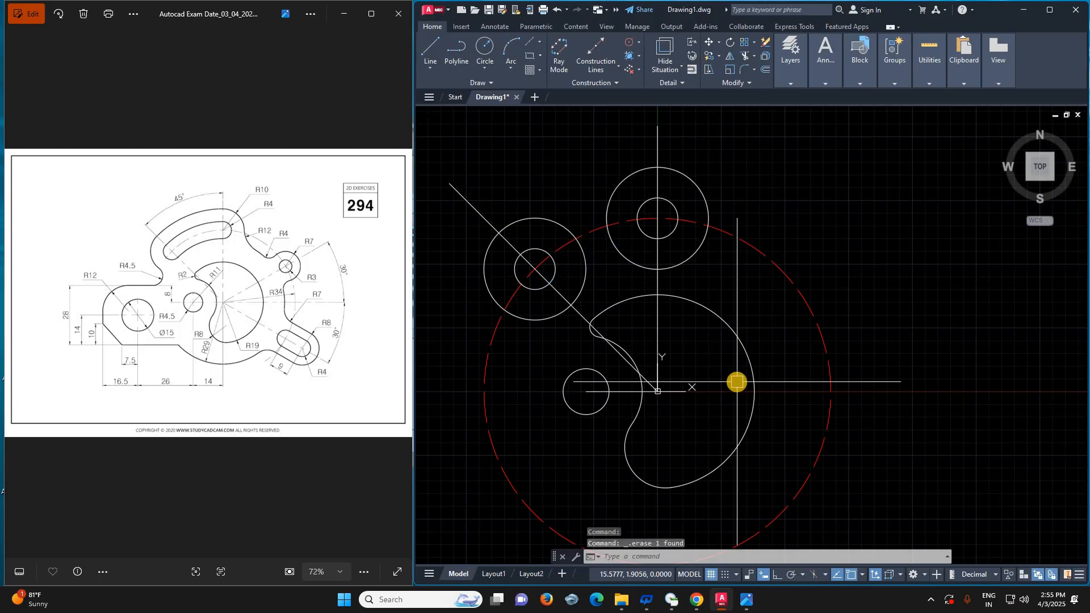
# - Draw a circle of radius 30 centred at 0,0 for the curved slot's lower edge
pyautogui.write('c')
pyautogui.press('Return')
pyautogui.write('0,0')
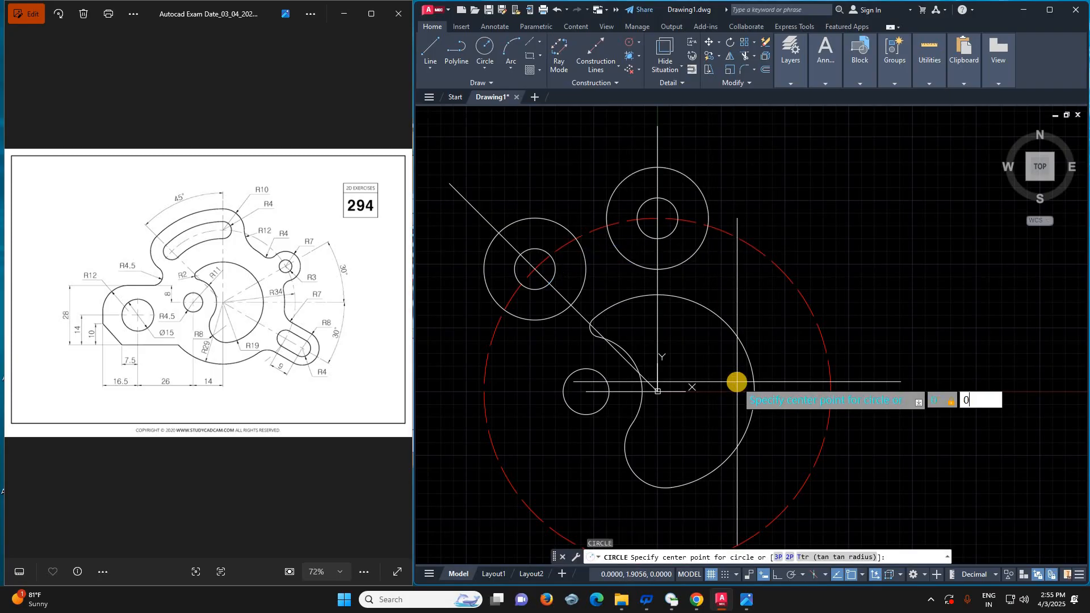
pyautogui.press('Return')
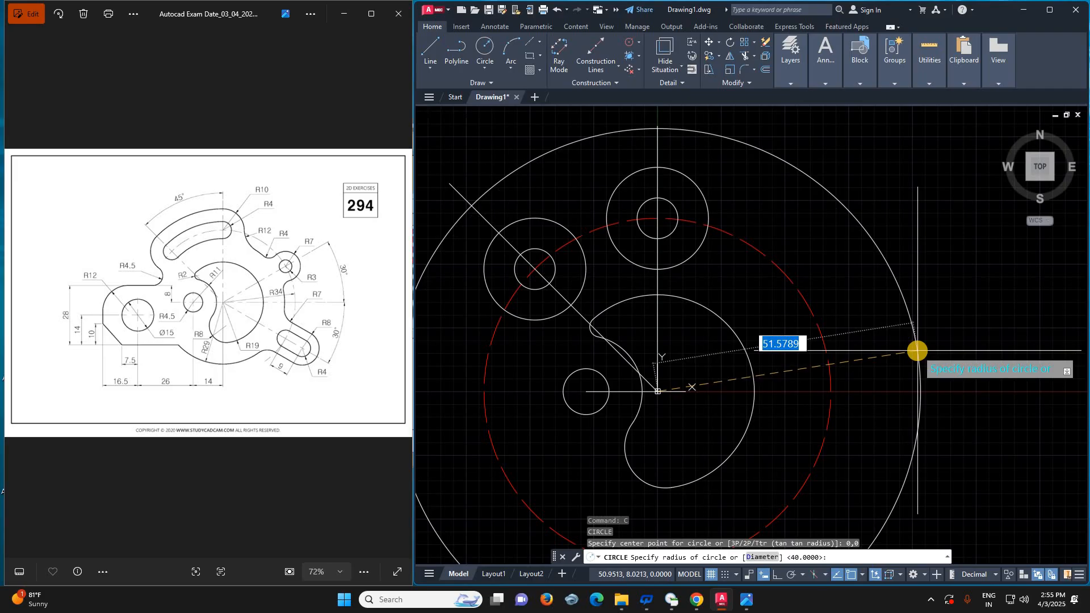
pyautogui.write('30')
pyautogui.press('Return')
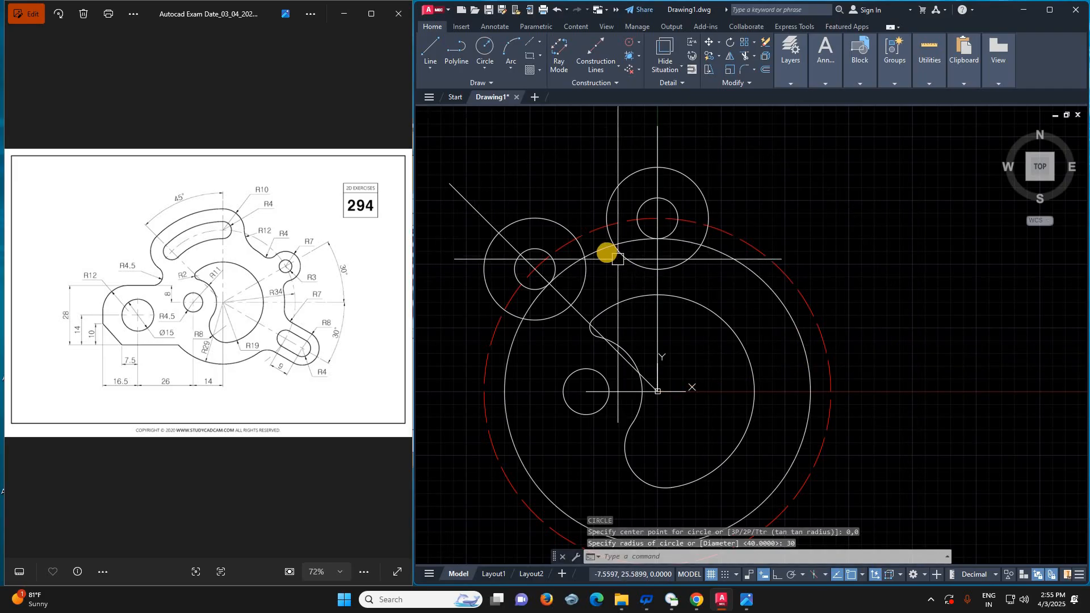
pyautogui.click(725, 253)
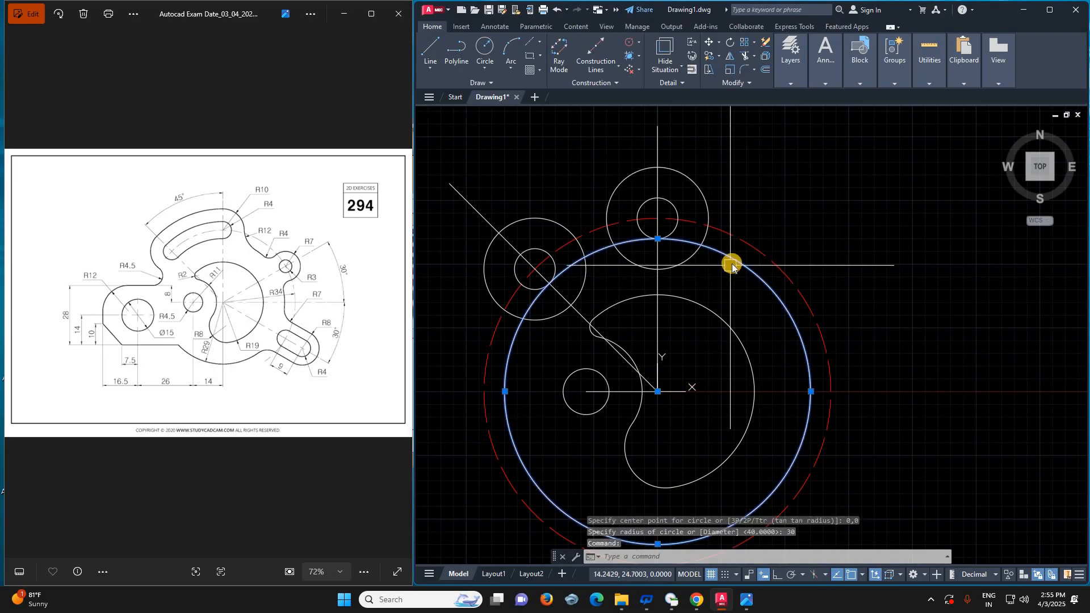
pyautogui.press('Escape')
# - Offset the radius 30 circle outward by 8 to form the curved slot's upper edge
pyautogui.write('o')
pyautogui.press('Return')
pyautogui.write('8')
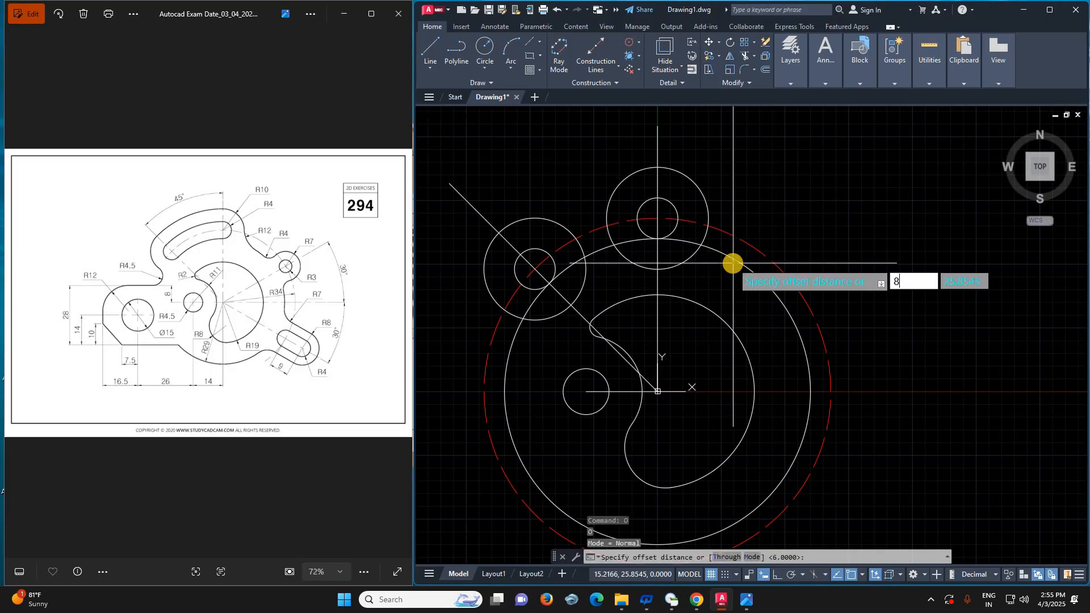
pyautogui.press('Return')
pyautogui.click(766, 249)
pyautogui.click(779, 243)
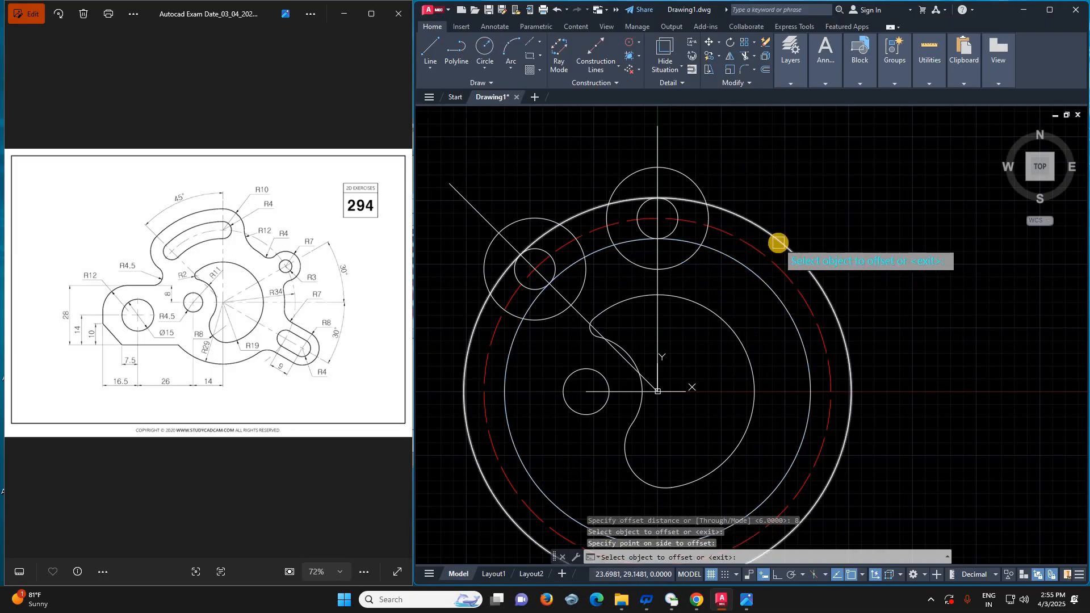
pyautogui.press('Escape')
# - Offset the curved slot's upper edge circle outward by 6 to form the plate's outer arc
pyautogui.write('o')
pyautogui.press('Return')
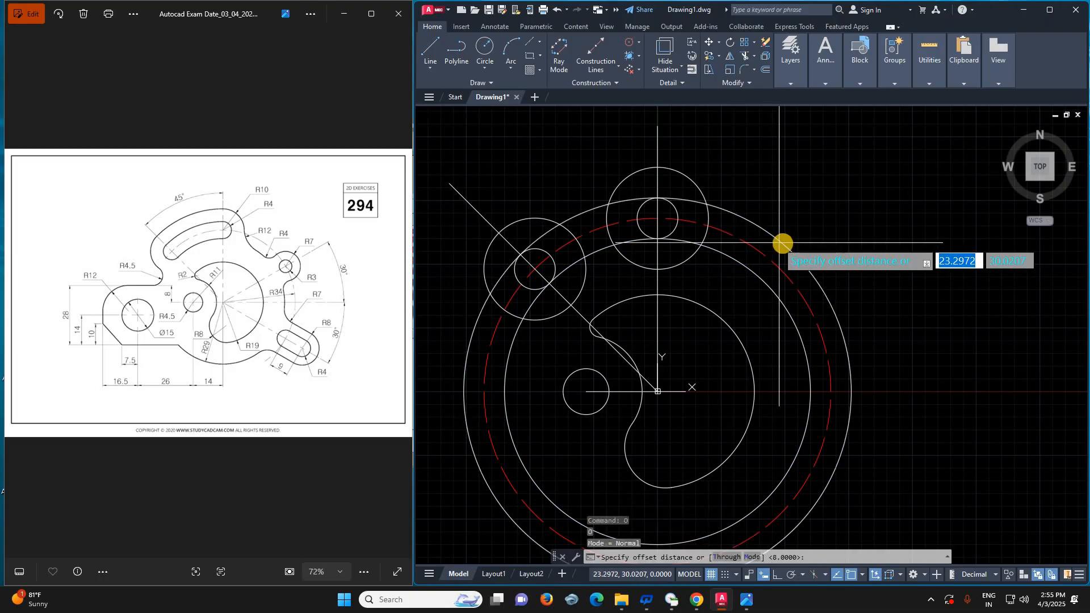
pyautogui.write('6')
pyautogui.press('Return')
pyautogui.click(783, 244)
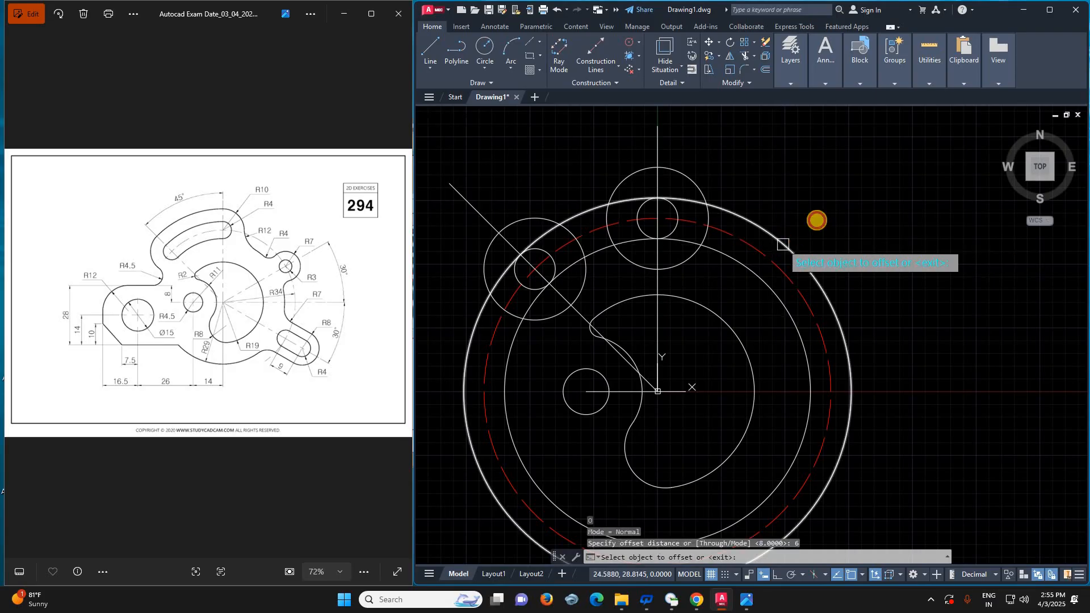
pyautogui.click(818, 220)
pyautogui.press('Escape')
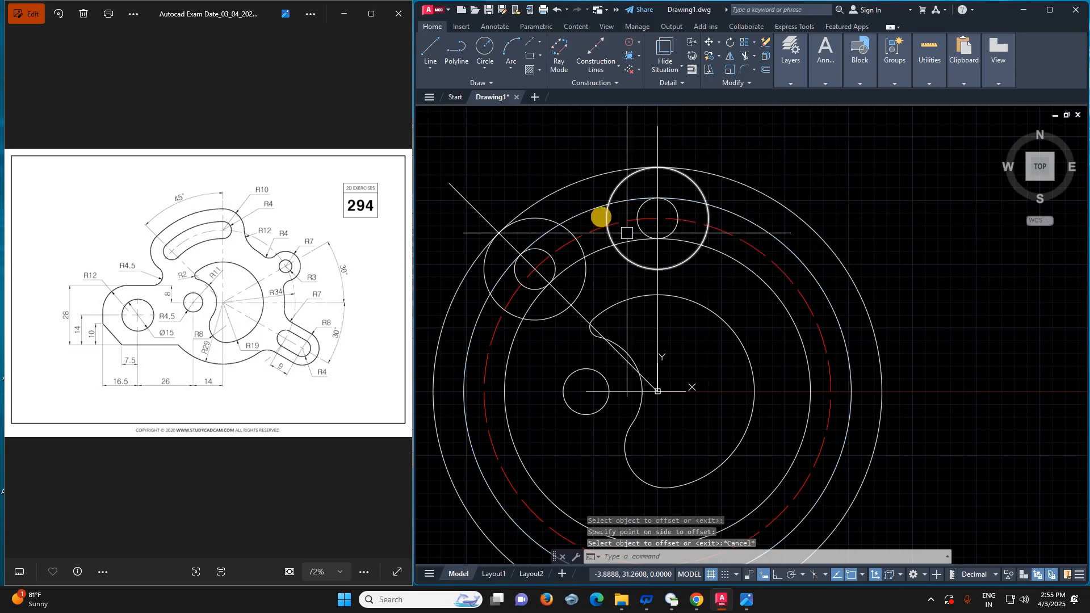
pyautogui.click(500, 234)
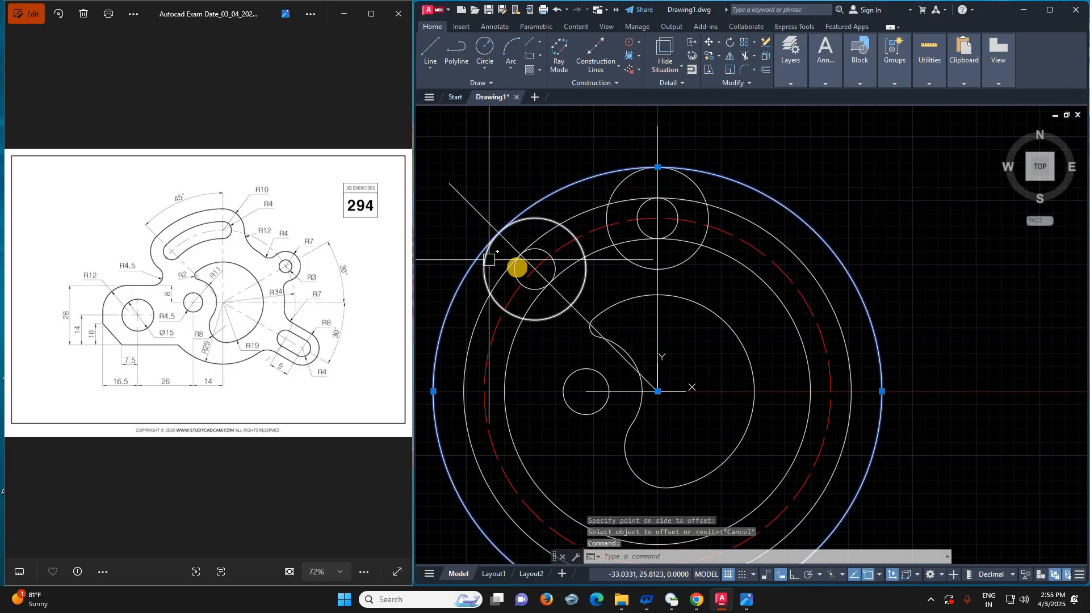
pyautogui.press('Escape')
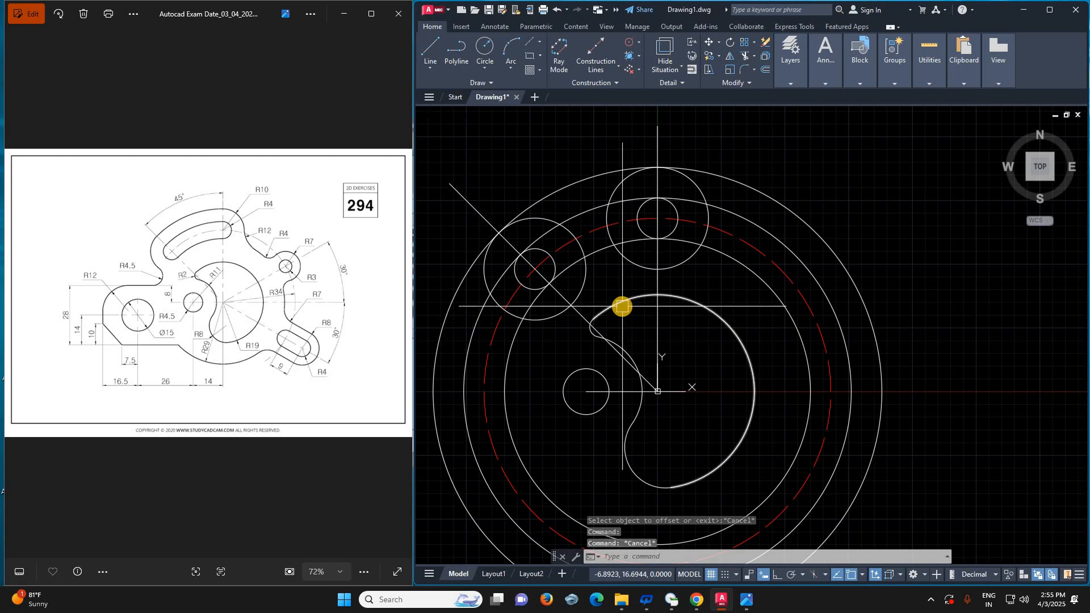
# - Trim the radius 44 outer circle and the two slot-edge circles past the end circles of the curved slot
pyautogui.write('tr')
pyautogui.press('Return')
pyautogui.click(499, 276)
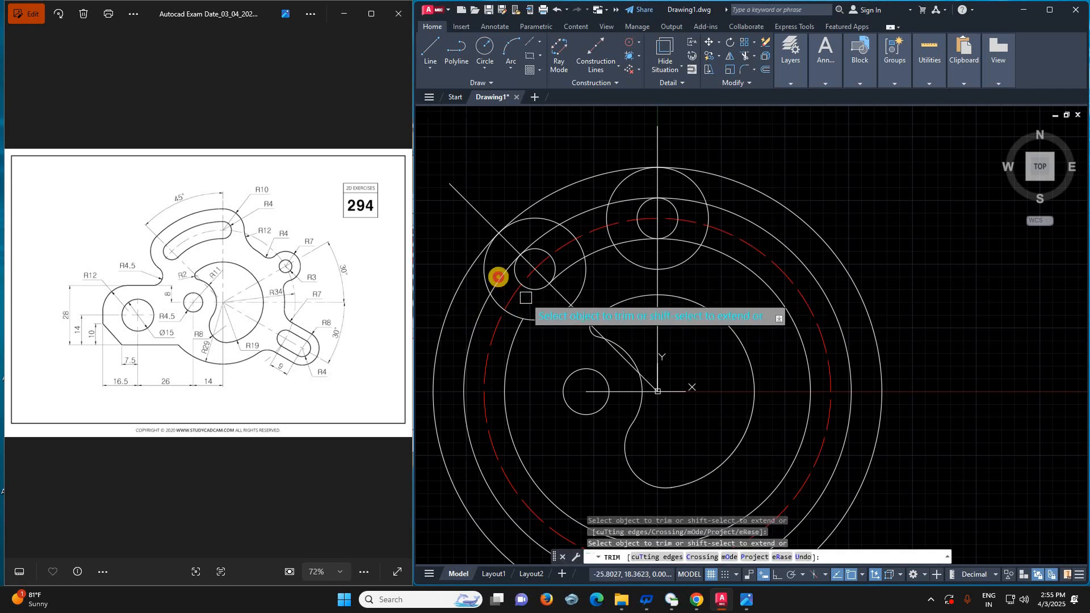
pyautogui.click(466, 263)
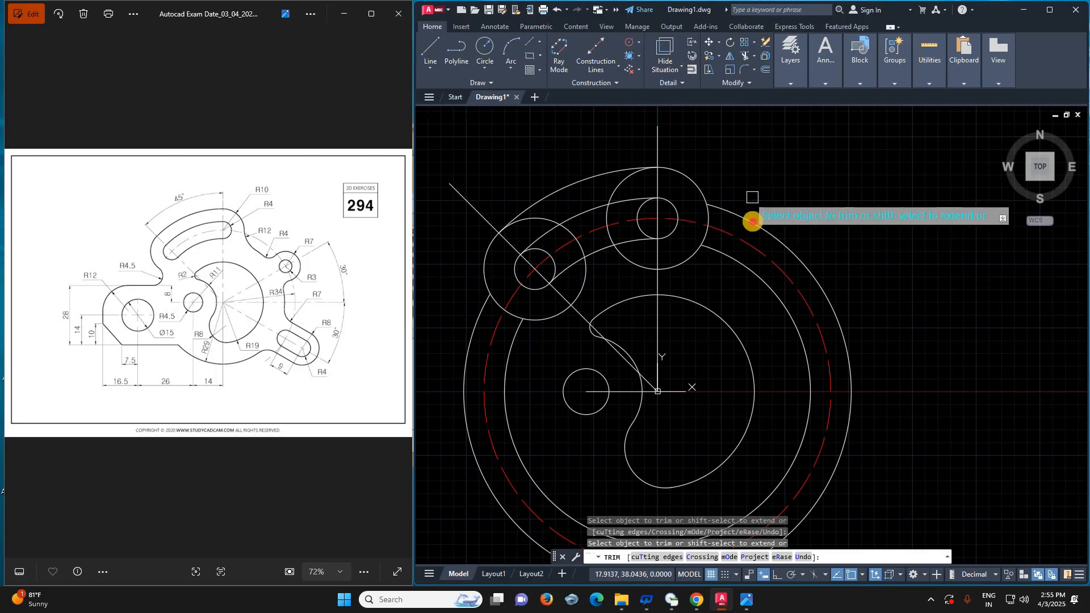
# - Delete the leftover arcs of the radius 38 and radius 30 circles outside the curved slot's radius 10 end circles
pyautogui.press('Escape')
pyautogui.click(753, 221)
pyautogui.click(748, 266)
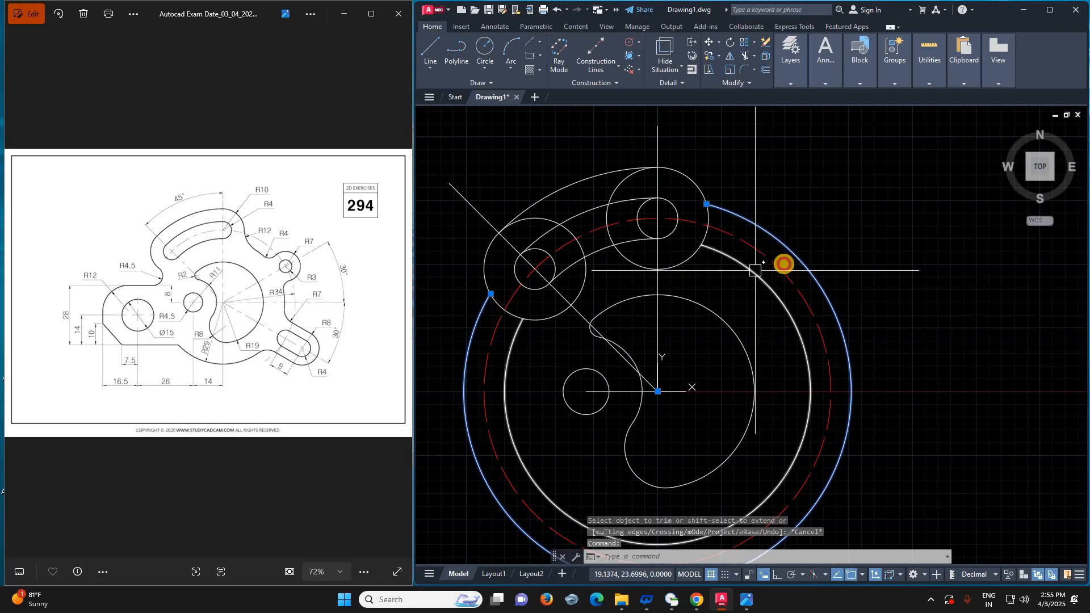
pyautogui.press('Delete')
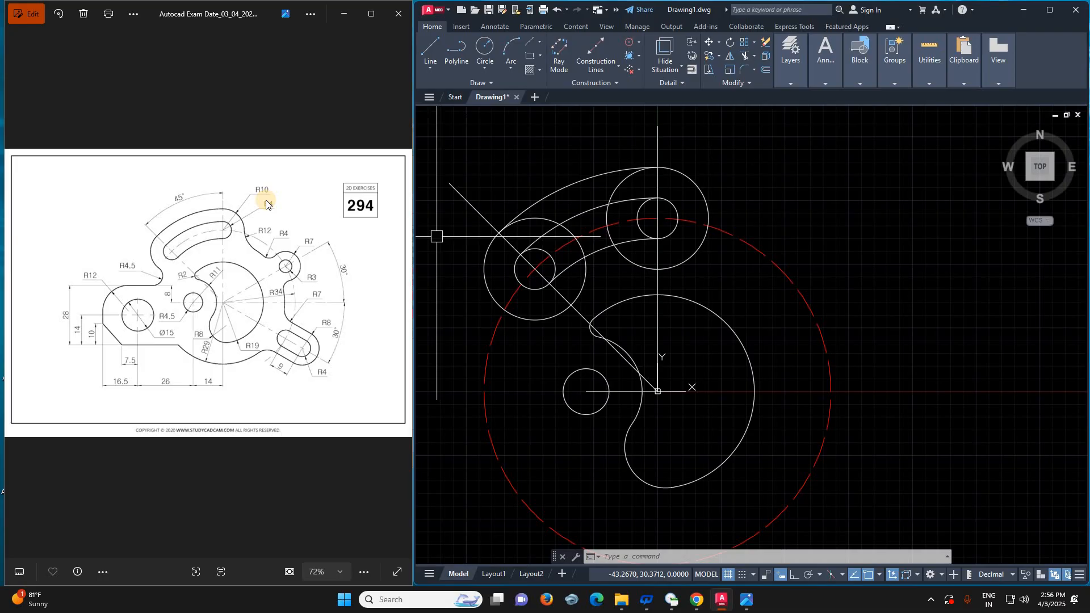
# - Try a tangent-tangent-radius circle of radius 44 touching both radius 10 end circles, and delete it
pyautogui.write('c')
pyautogui.press('Return')
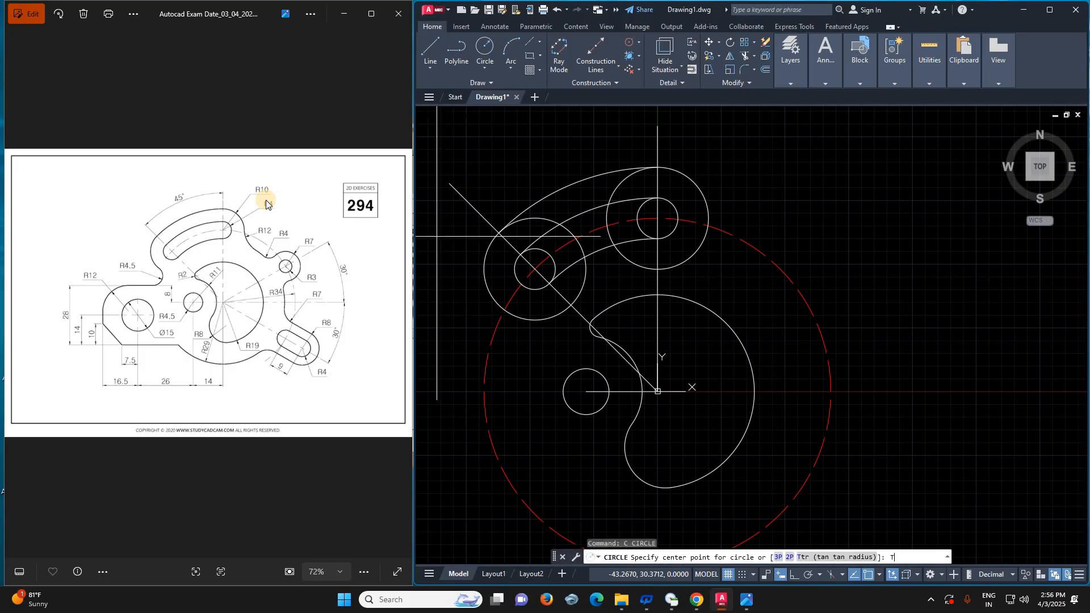
pyautogui.write('TTR')
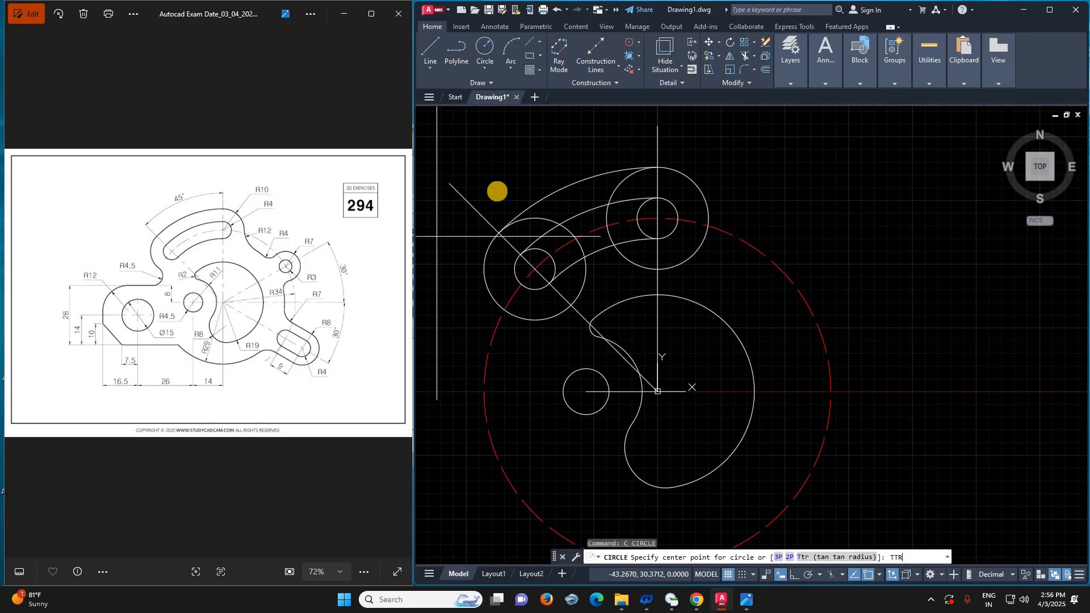
pyautogui.press('Return')
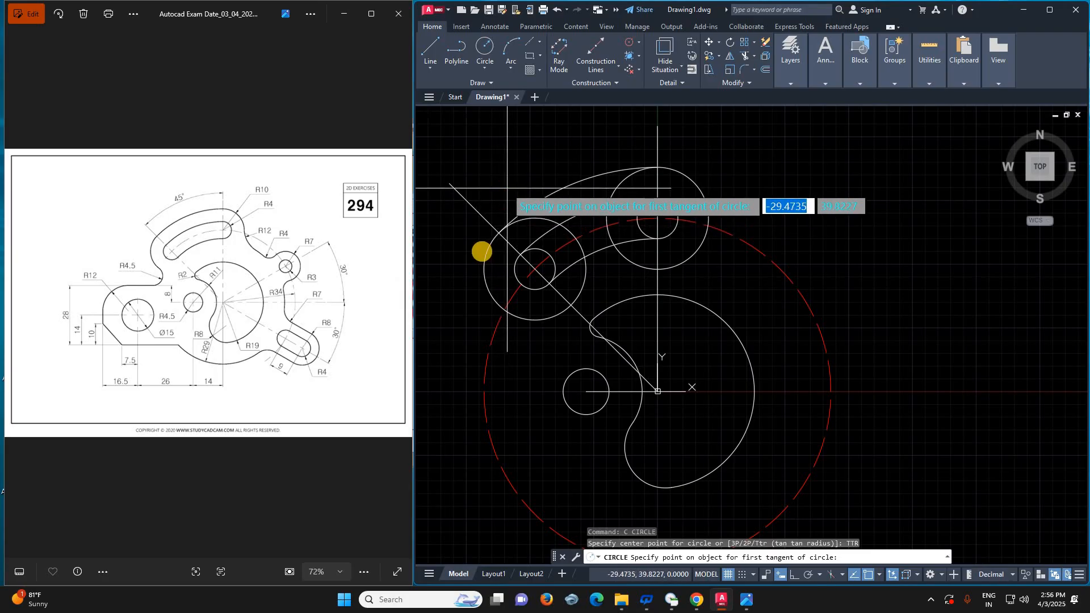
pyautogui.click(483, 251)
pyautogui.click(679, 167)
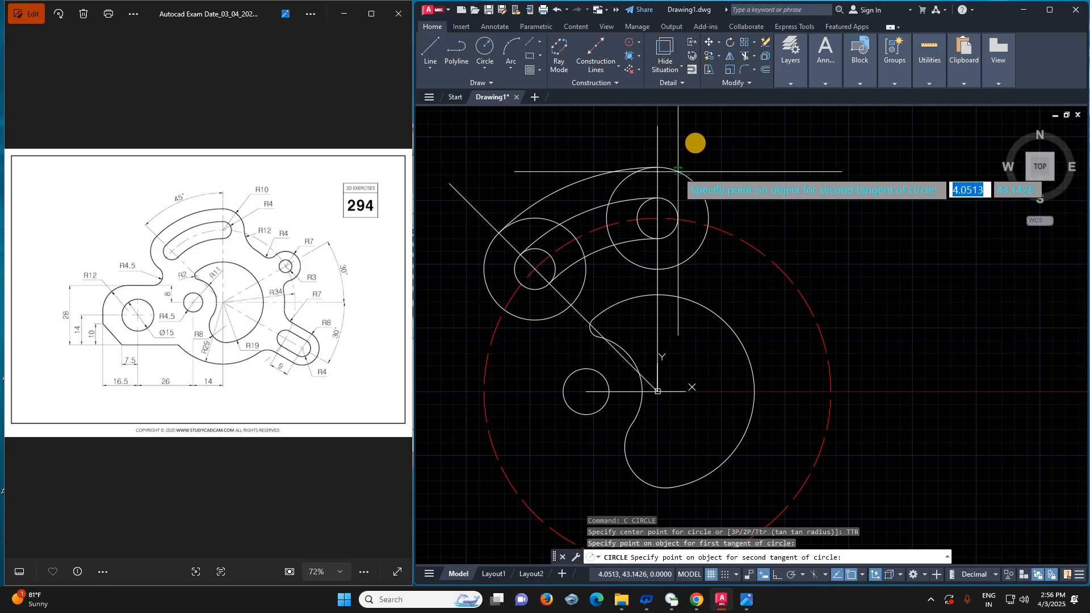
pyautogui.write('44')
pyautogui.press('Return')
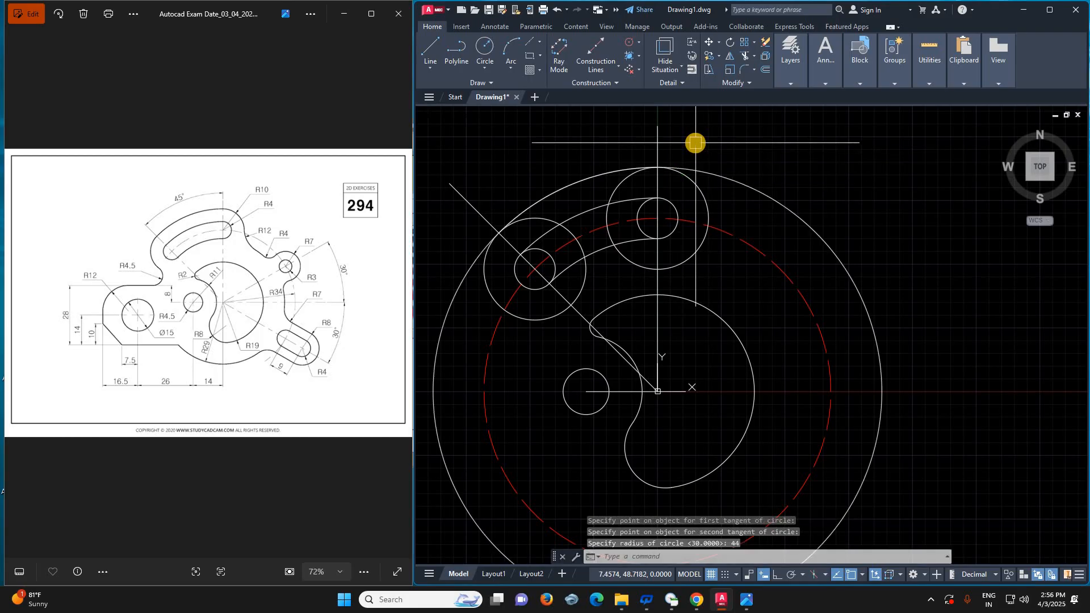
pyautogui.click(720, 175)
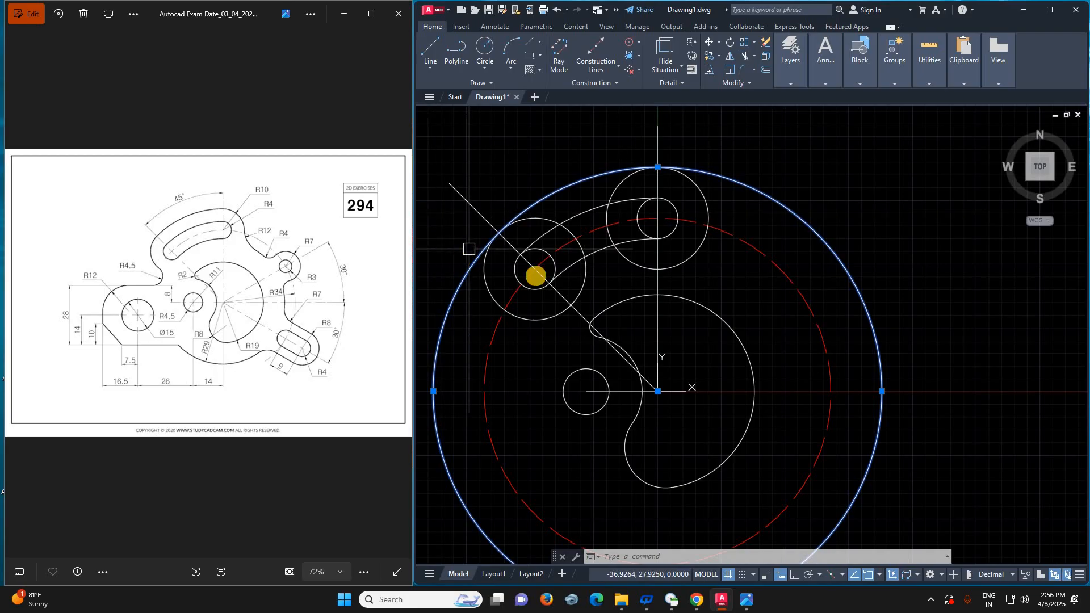
pyautogui.press('Delete')
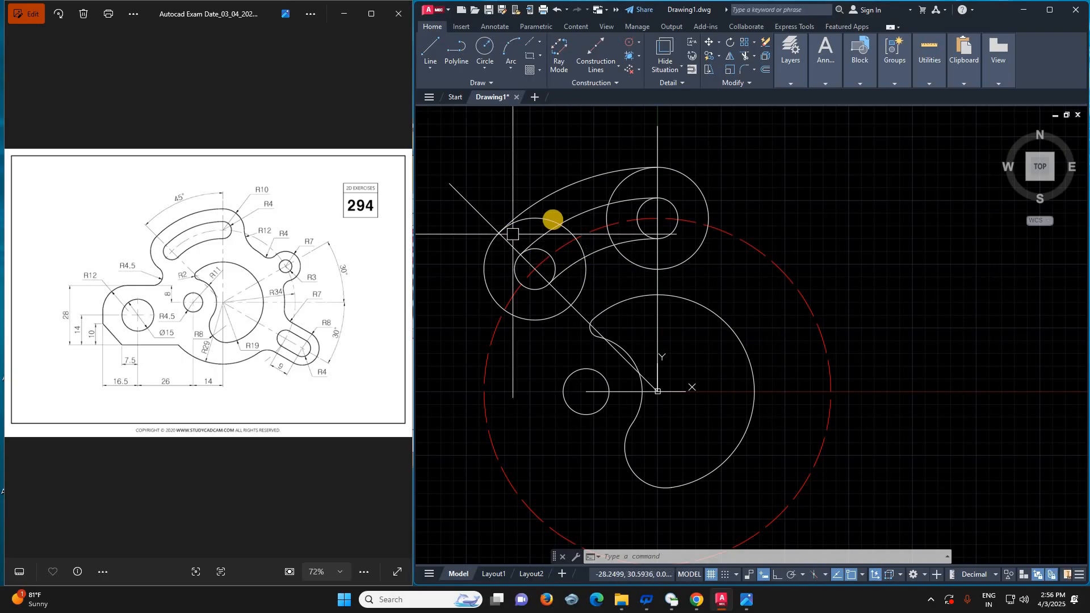
# - Trim the portions of the two radius 10 end circles that lie between the outer arc and the slot's lower arc
pyautogui.write('tr')
pyautogui.press('Return')
pyautogui.click(556, 224)
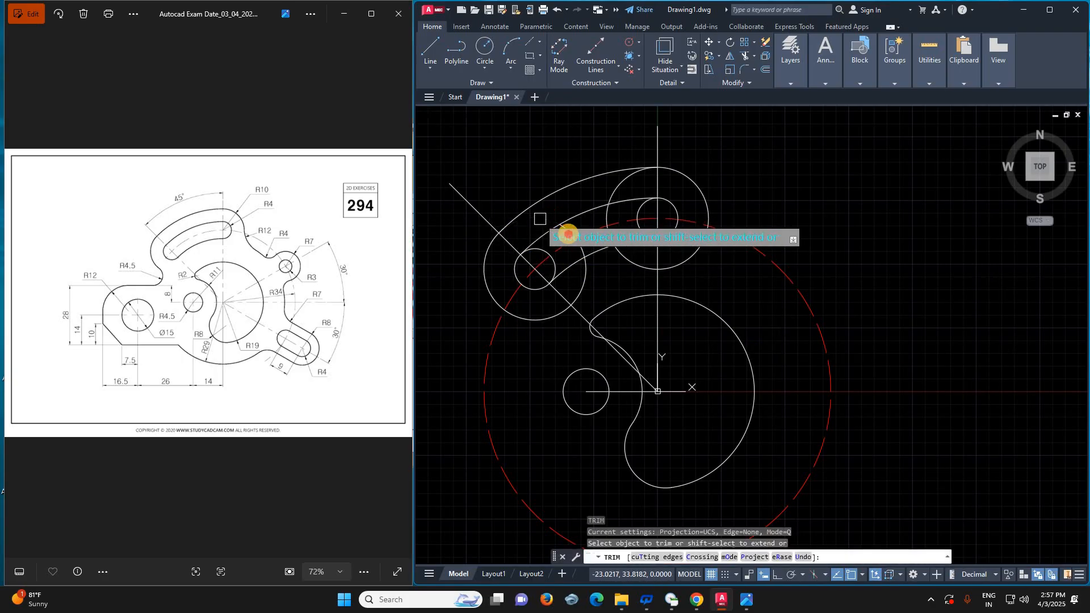
pyautogui.click(575, 241)
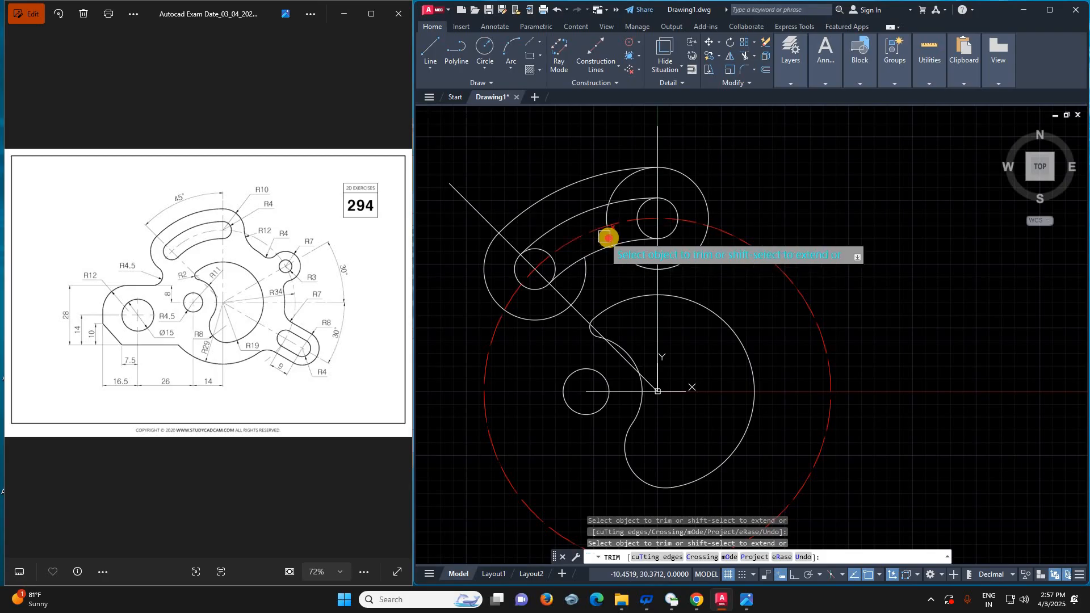
pyautogui.click(605, 217)
pyautogui.click(615, 190)
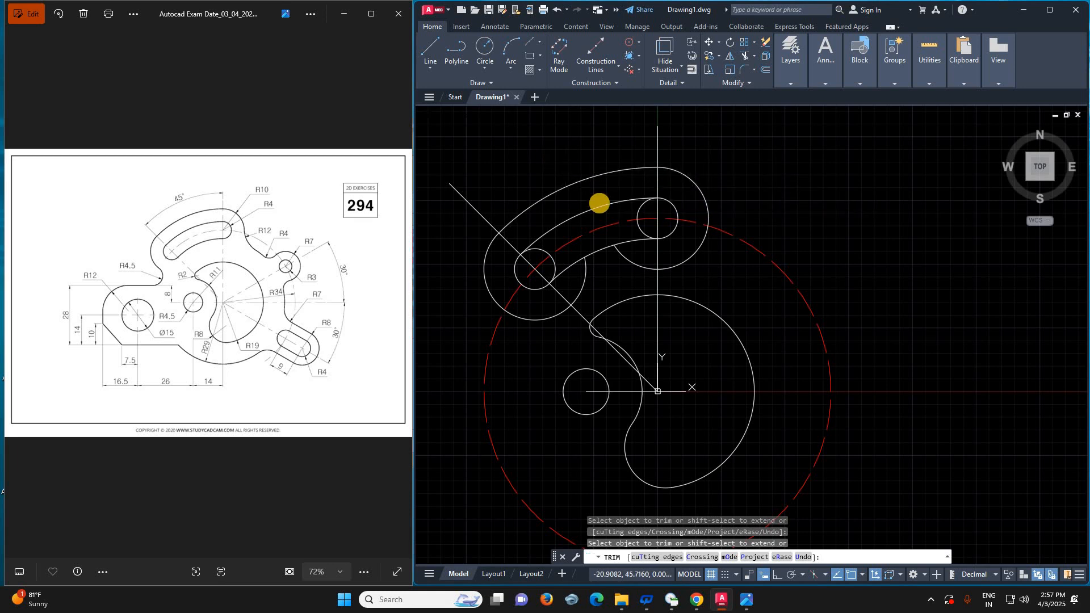
# - Draw a circle of radius 29 centred at 0,0 for the plate's lower outline
pyautogui.scroll(-2, 774, 277)
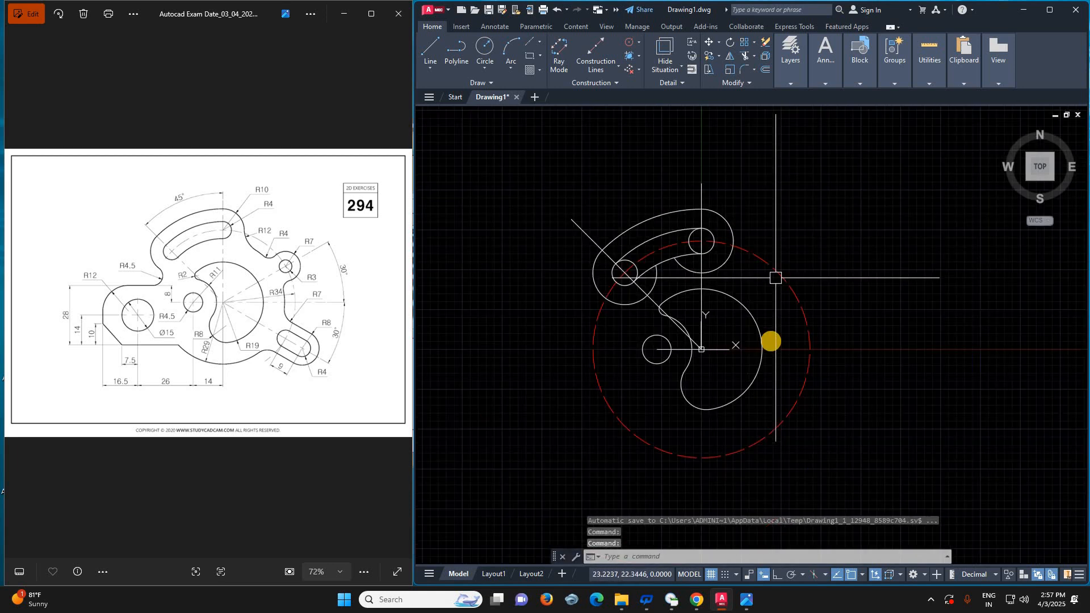
pyautogui.scroll(2, 771, 340)
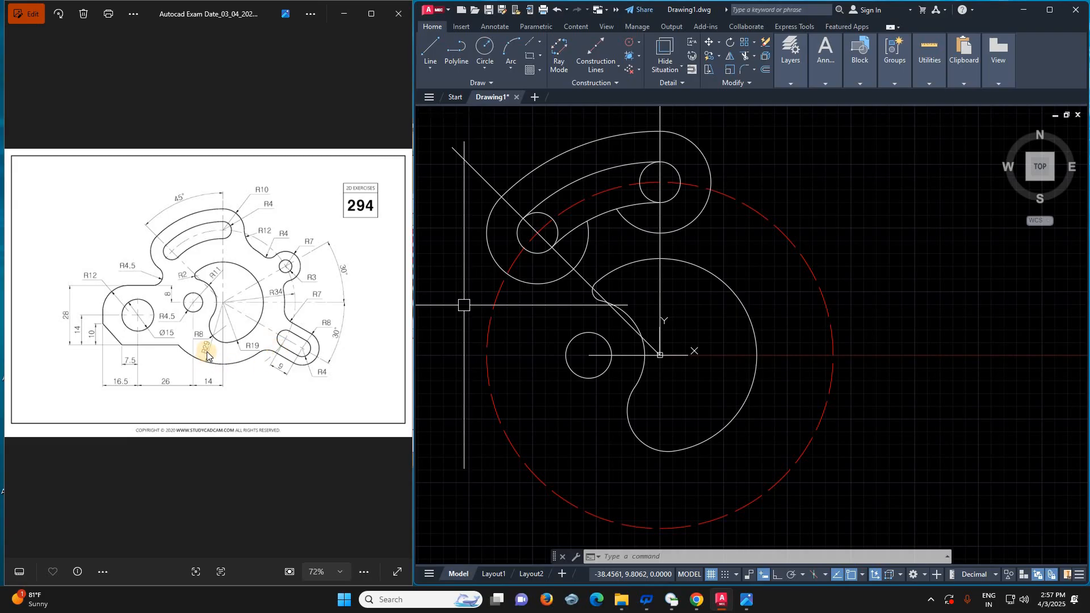
pyautogui.write('c')
pyautogui.press('Return')
pyautogui.write('0,0')
pyautogui.press('Return')
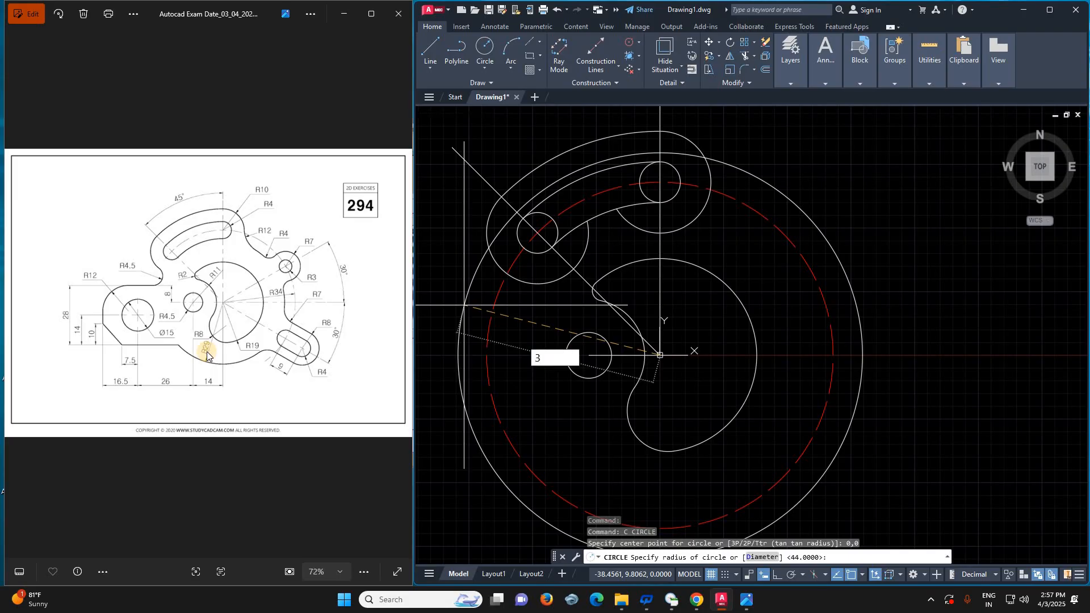
pyautogui.write('29')
pyautogui.press('Return')
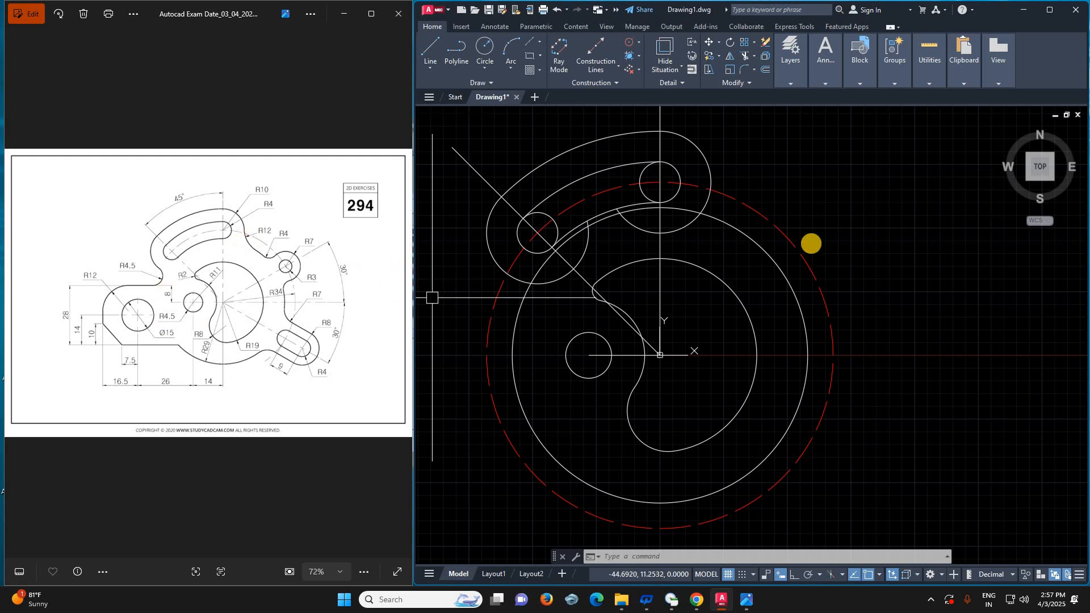
# - Draw a construction line from 0,0 toward the upper right at 30 degrees above the horizontal
pyautogui.scroll(-3, 815, 244)
pyautogui.scroll(3, 837, 249)
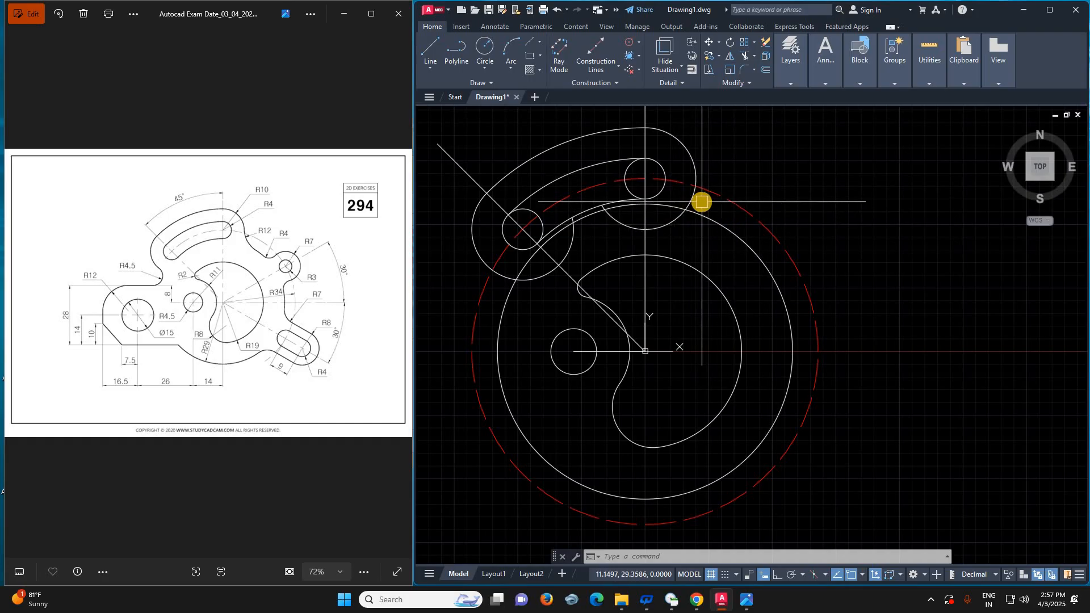
pyautogui.write('l')
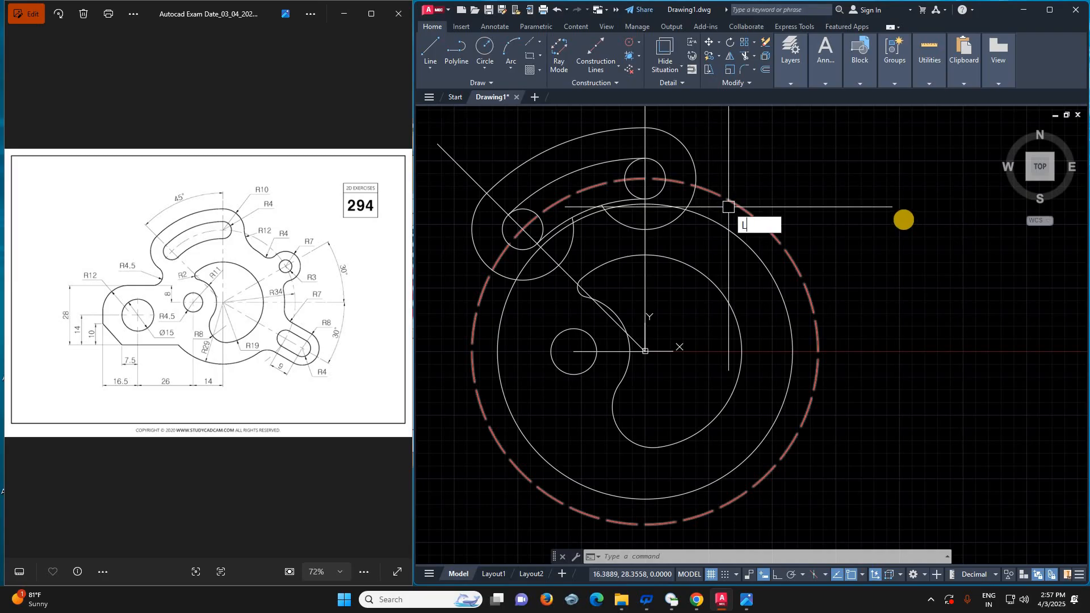
pyautogui.press('Return')
pyautogui.write('0,0')
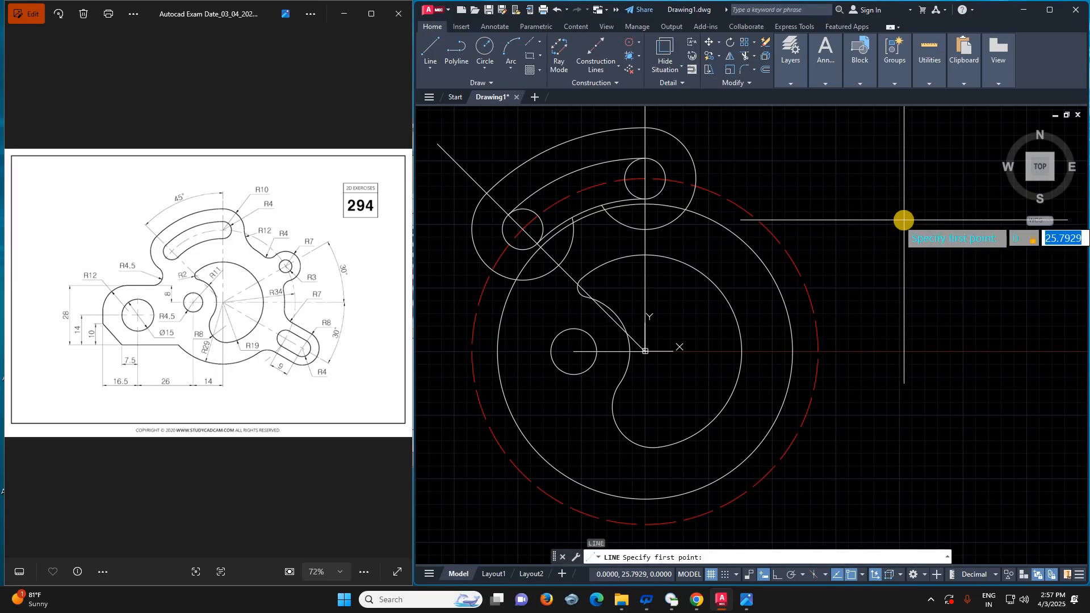
pyautogui.press('Return')
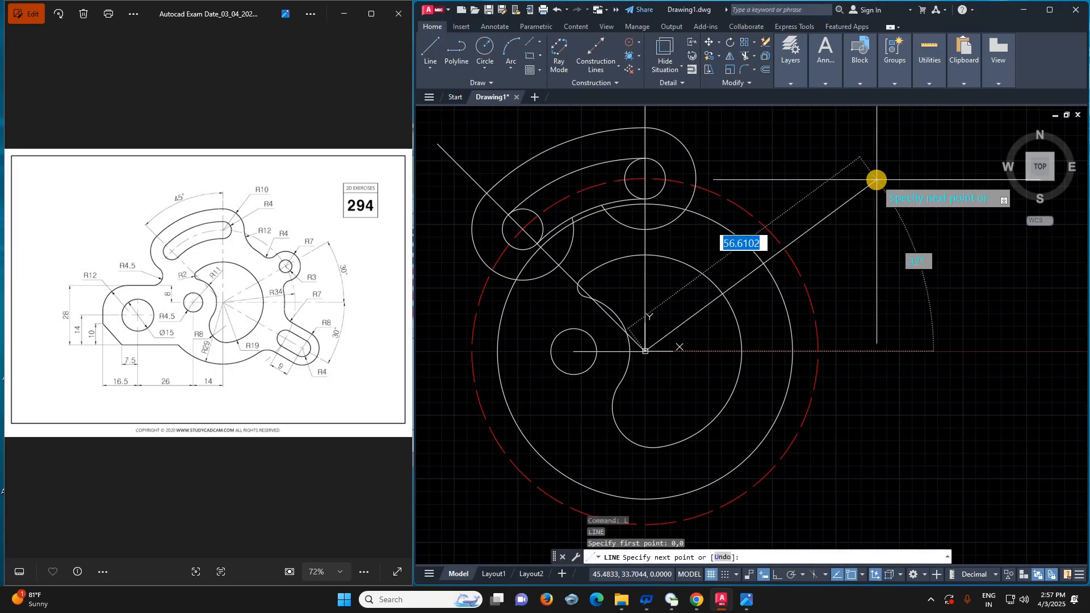
pyautogui.press('Tab')
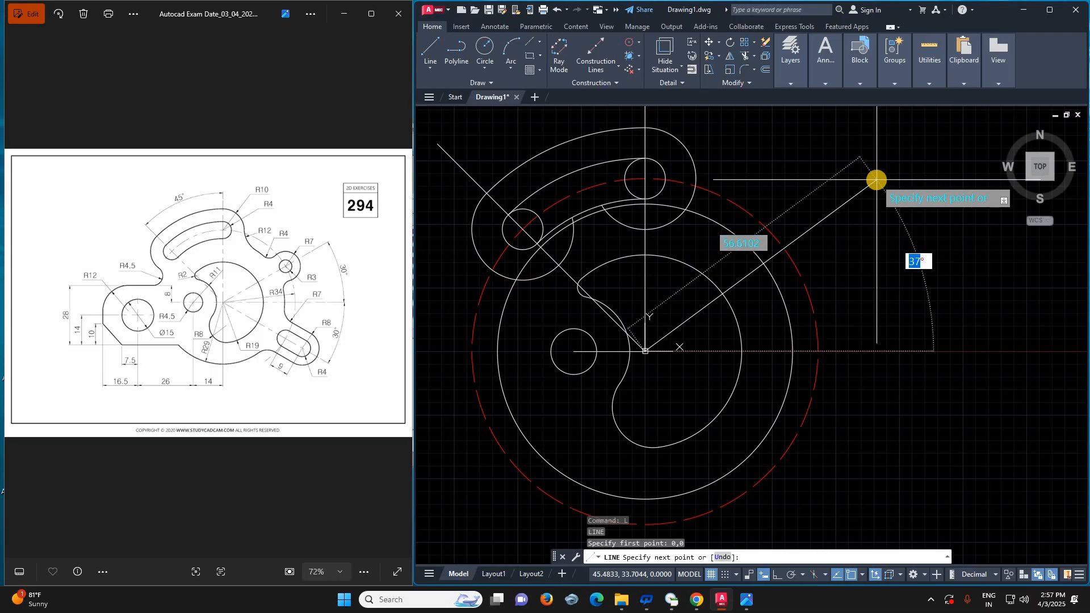
pyautogui.write('30')
pyautogui.press('Return')
pyautogui.press('Escape')
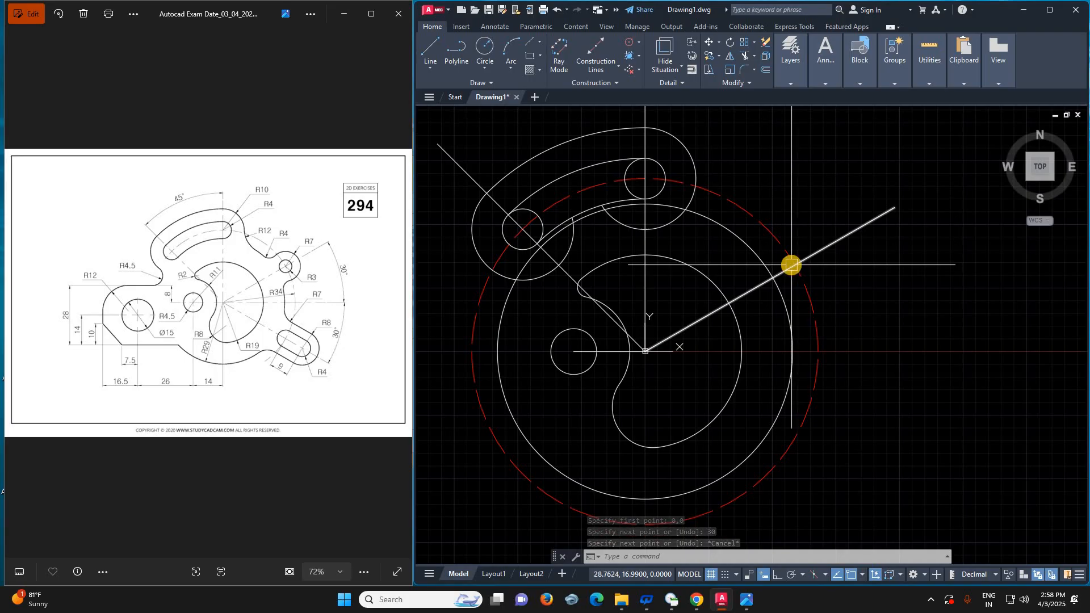
# - Draw a second construction line from 0,0 toward the lower right at 30 degrees below the horizontal
pyautogui.press('space')
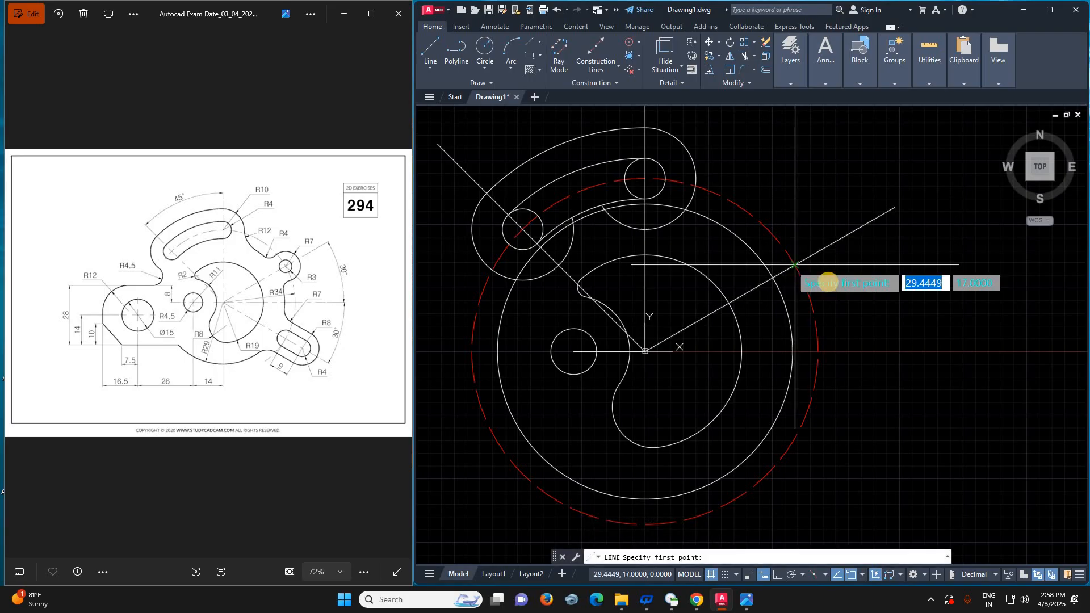
pyautogui.write('0,0')
pyautogui.press('Return')
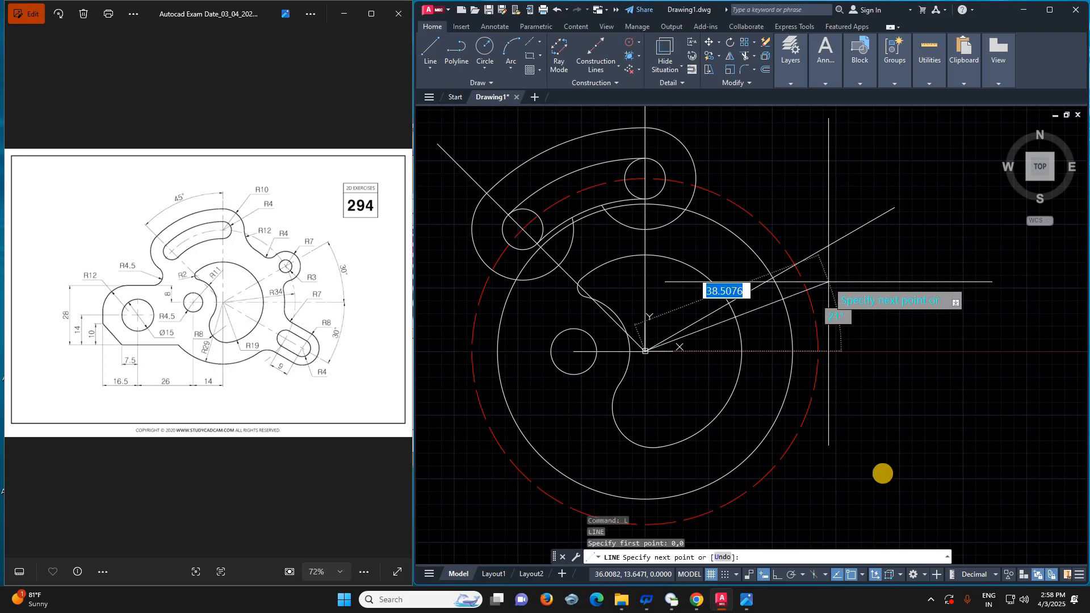
pyautogui.press('Tab')
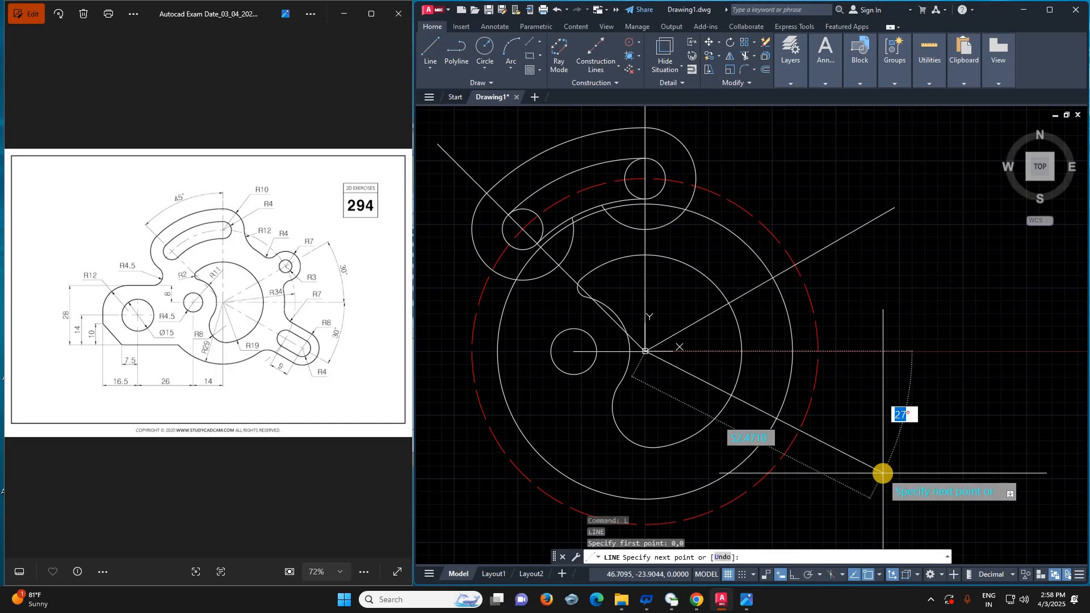
pyautogui.write('30')
pyautogui.press('Return')
pyautogui.press('Escape')
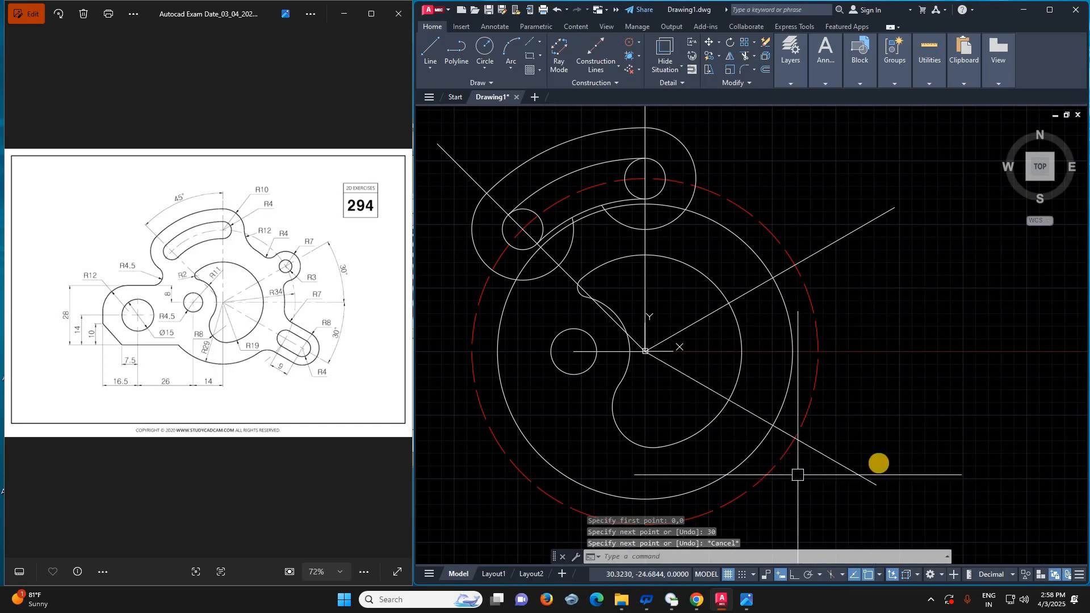
# - Draw a circle of radius 7 centred where the upper 30-degree line crosses the dashed radius 34 circle
pyautogui.scroll(2, 791, 463)
pyautogui.write('c')
pyautogui.press('Return')
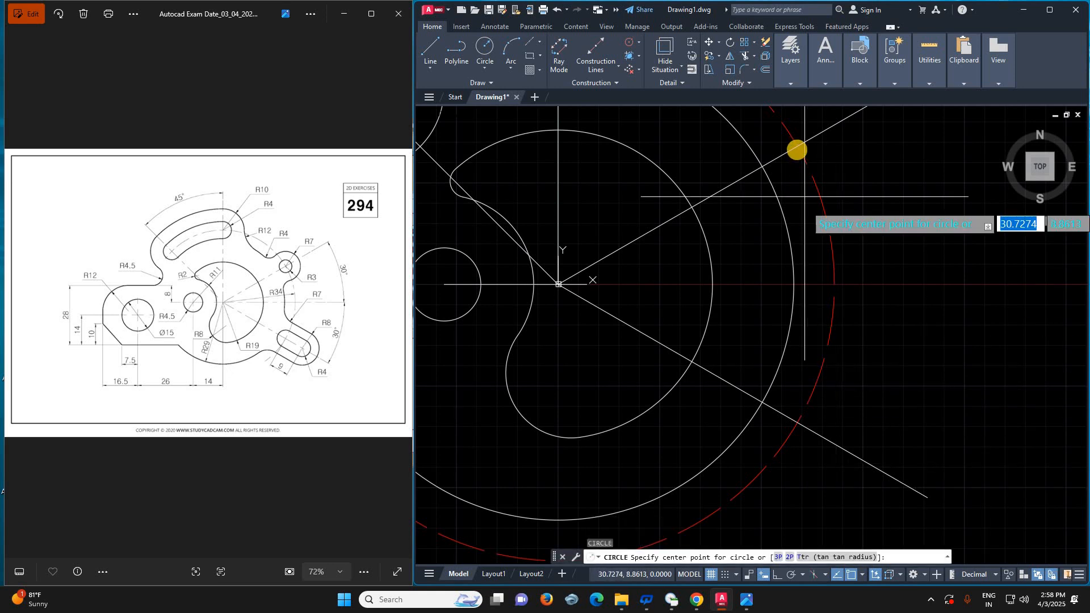
pyautogui.click(797, 149)
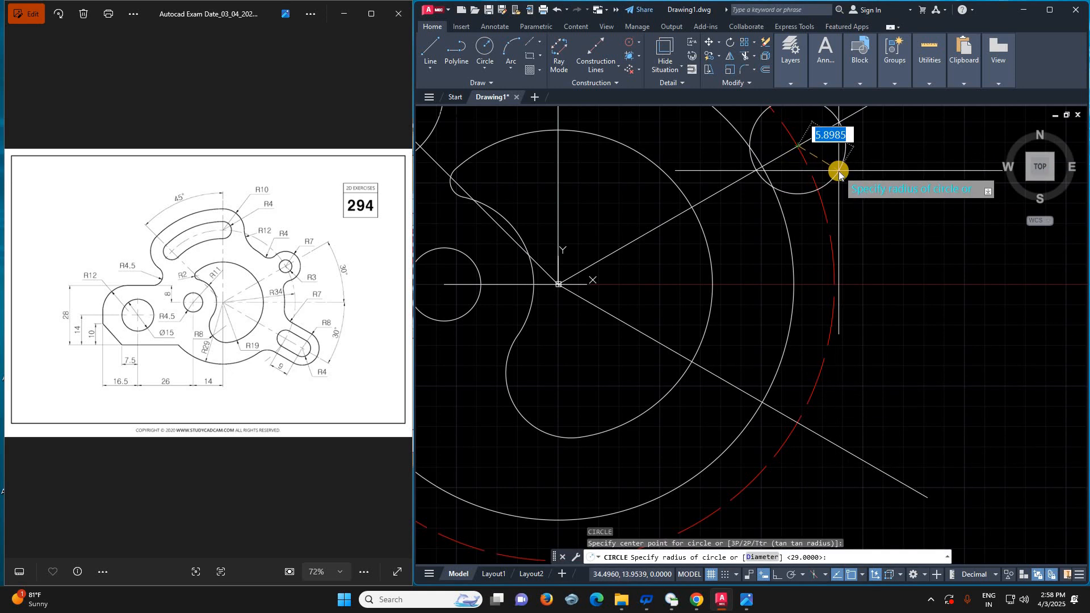
pyautogui.press('Return')
# - Draw a circle of radius 4 centred where the lower 30-degree line crosses the dashed radius 34 circle
pyautogui.press('Return')
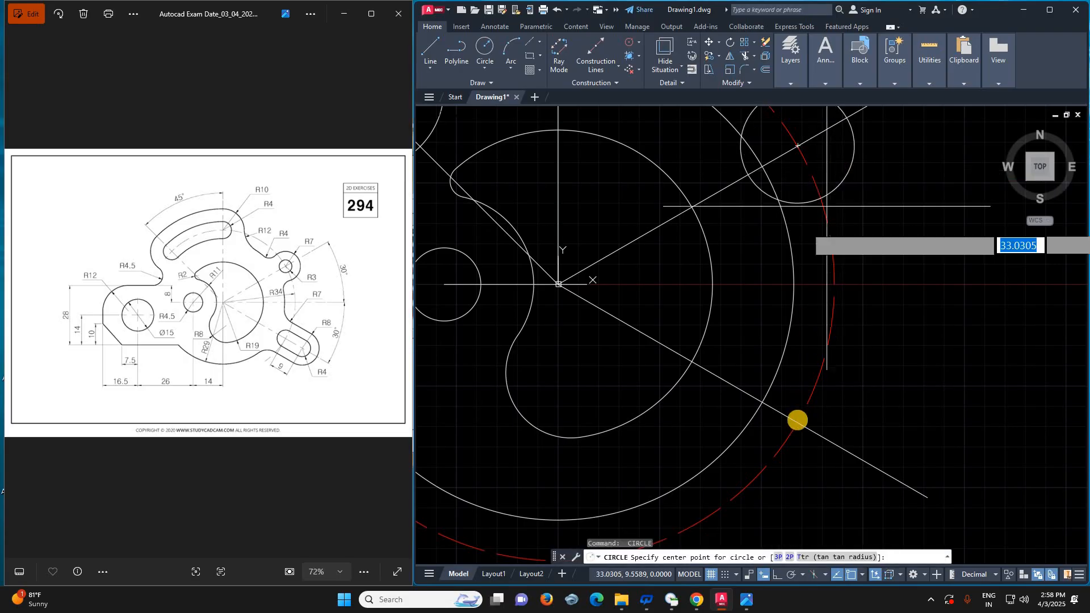
pyautogui.click(862, 411)
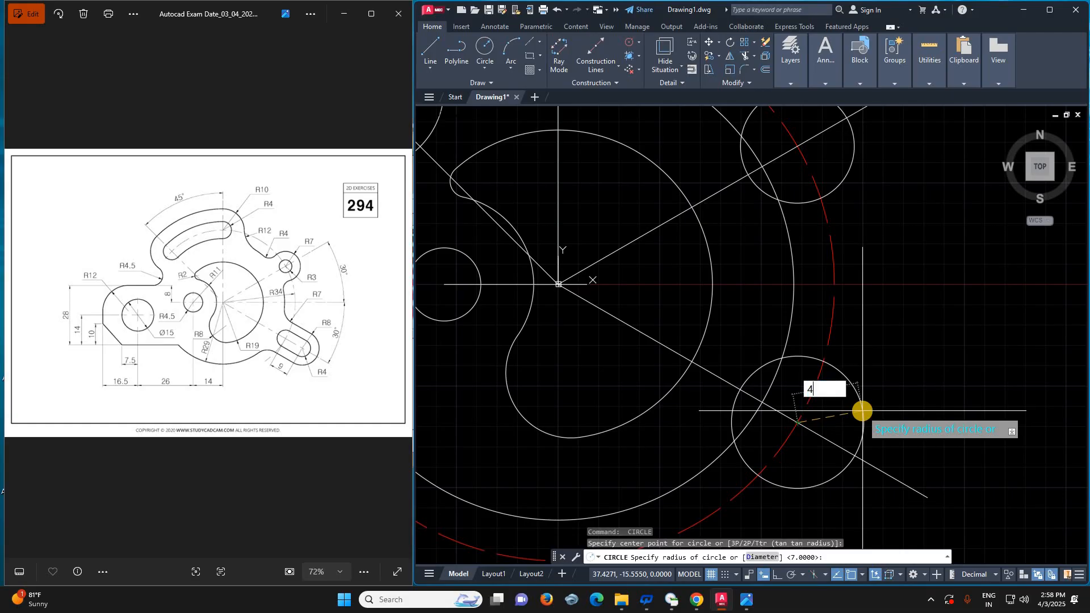
pyautogui.write('4')
pyautogui.press('Return')
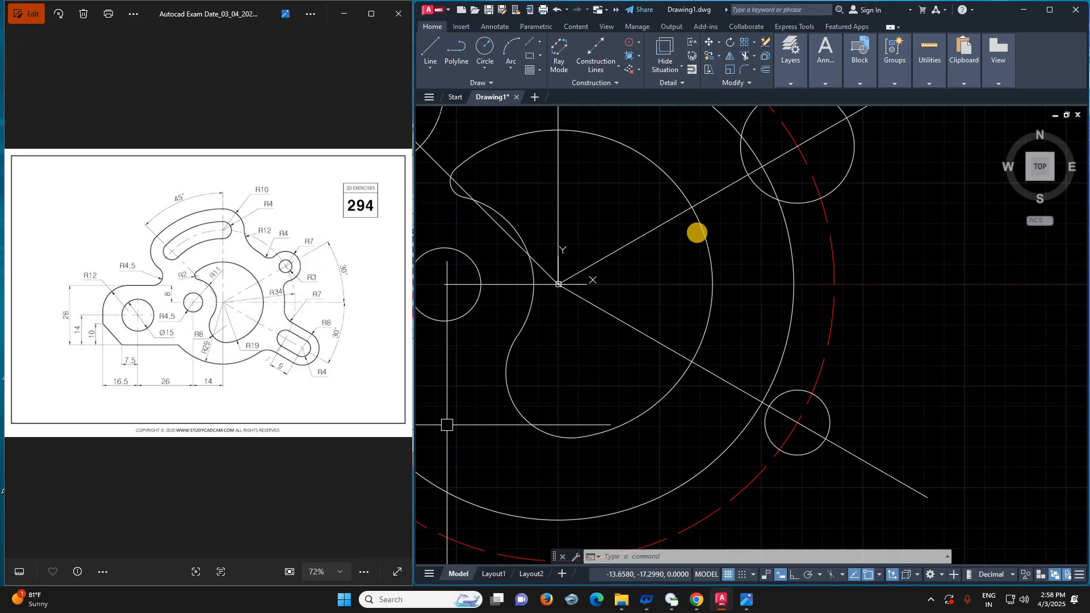
# - Offset the radius 7 circle on the upper 30-degree line by 4, once outward and once inward
pyautogui.scroll(-5, 846, 264)
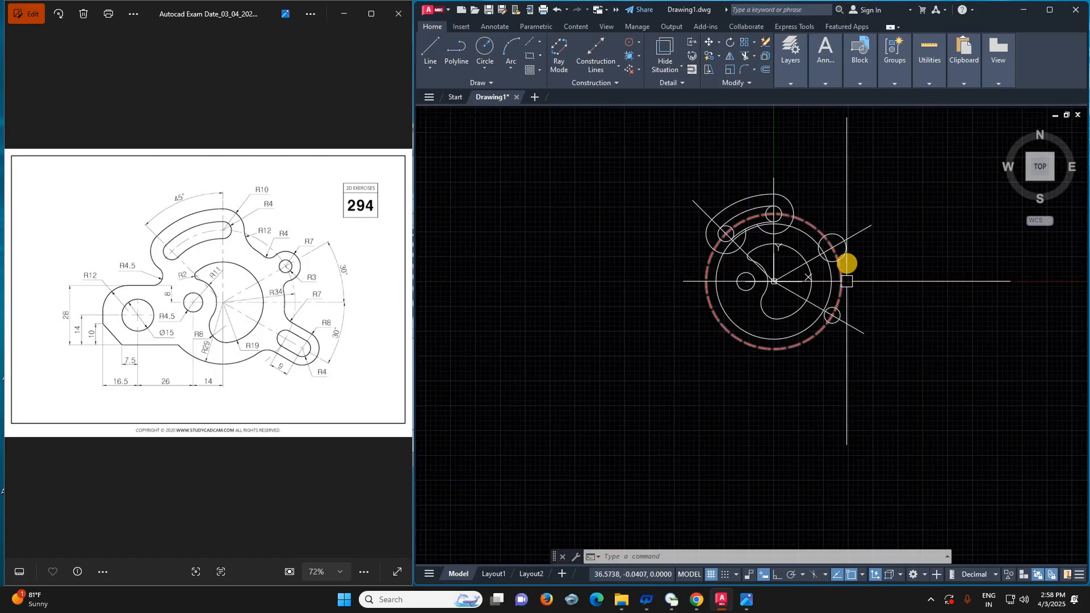
pyautogui.scroll(3, 852, 262)
pyautogui.write('o')
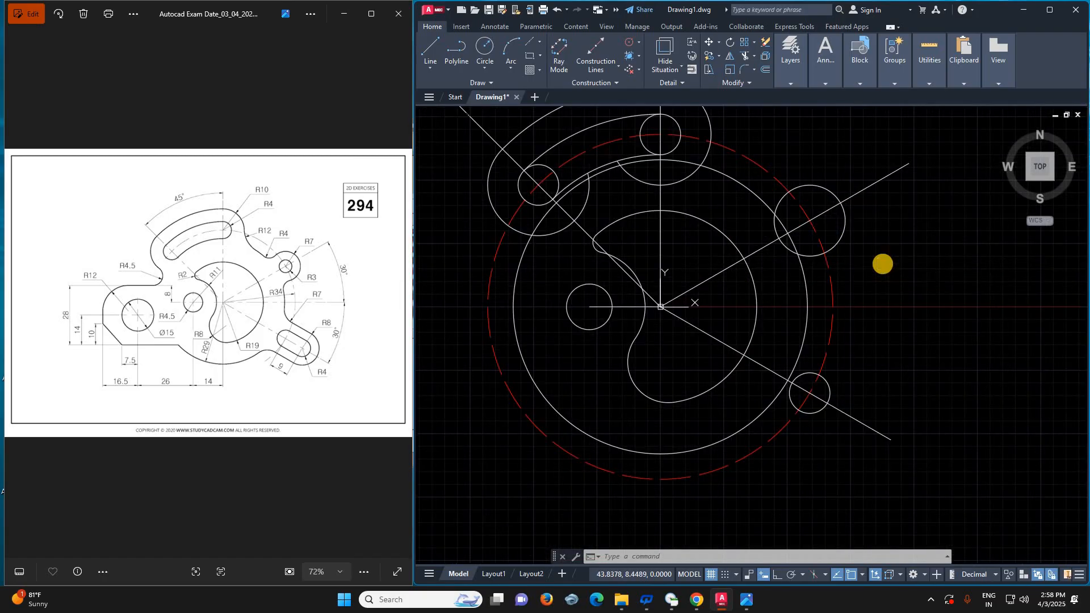
pyautogui.press('Return')
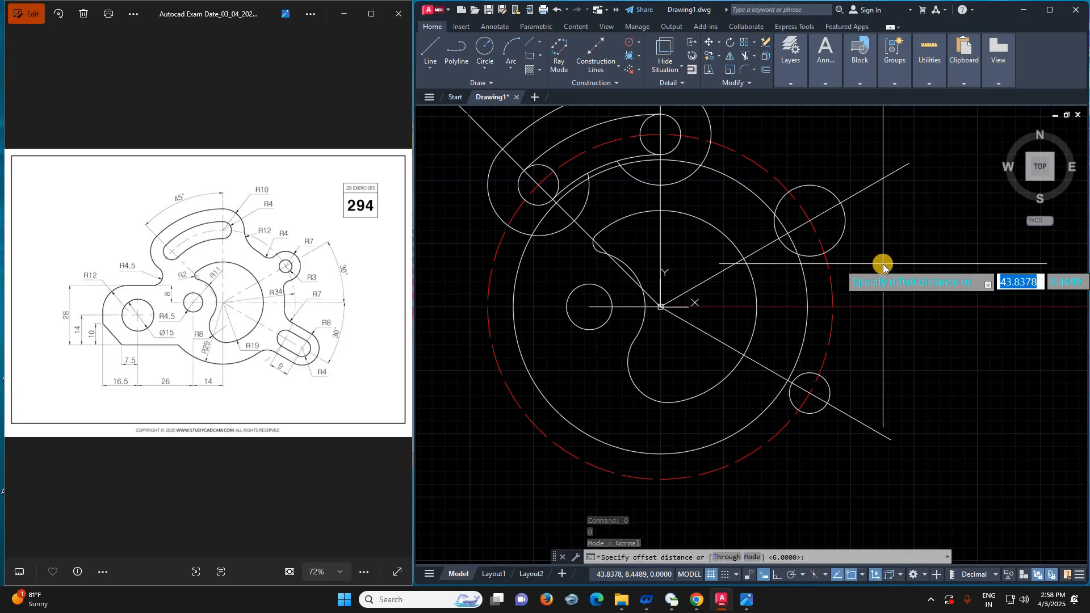
pyautogui.write('4')
pyautogui.press('Return')
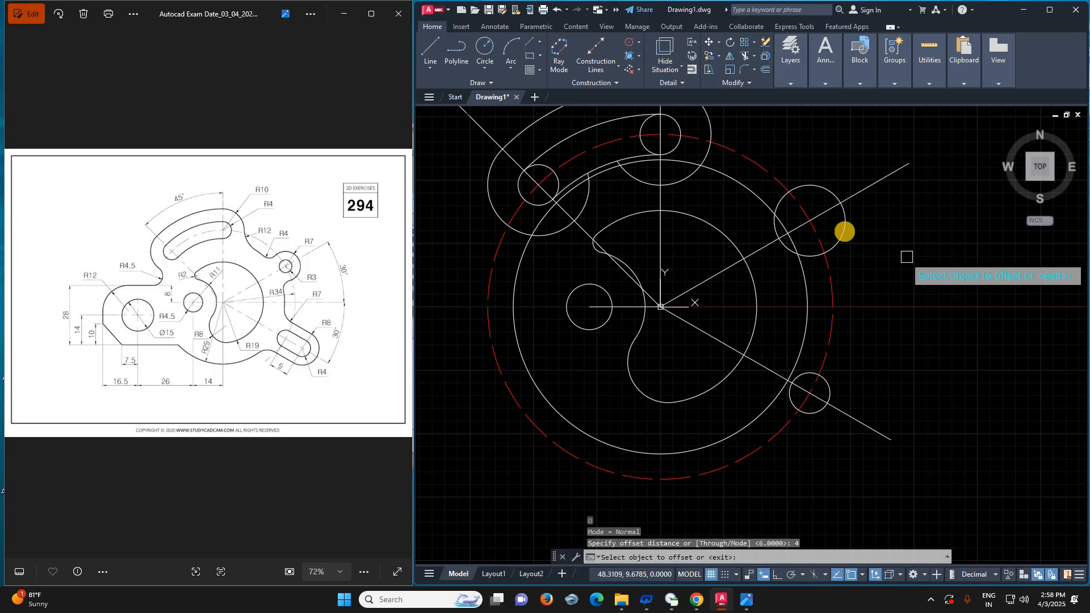
pyautogui.click(845, 225)
pyautogui.click(908, 290)
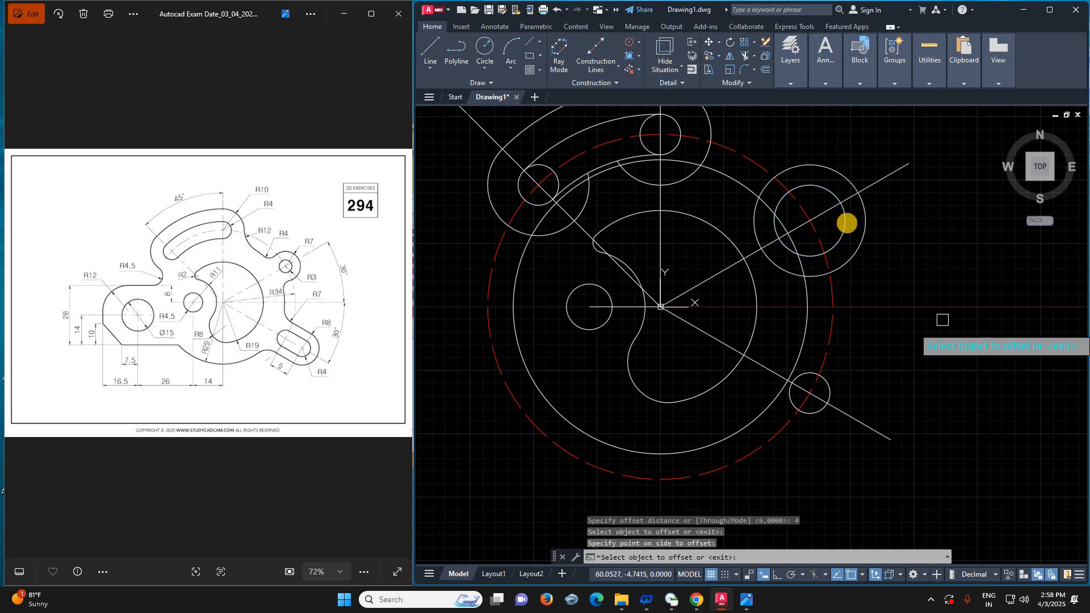
pyautogui.click(844, 223)
pyautogui.click(831, 225)
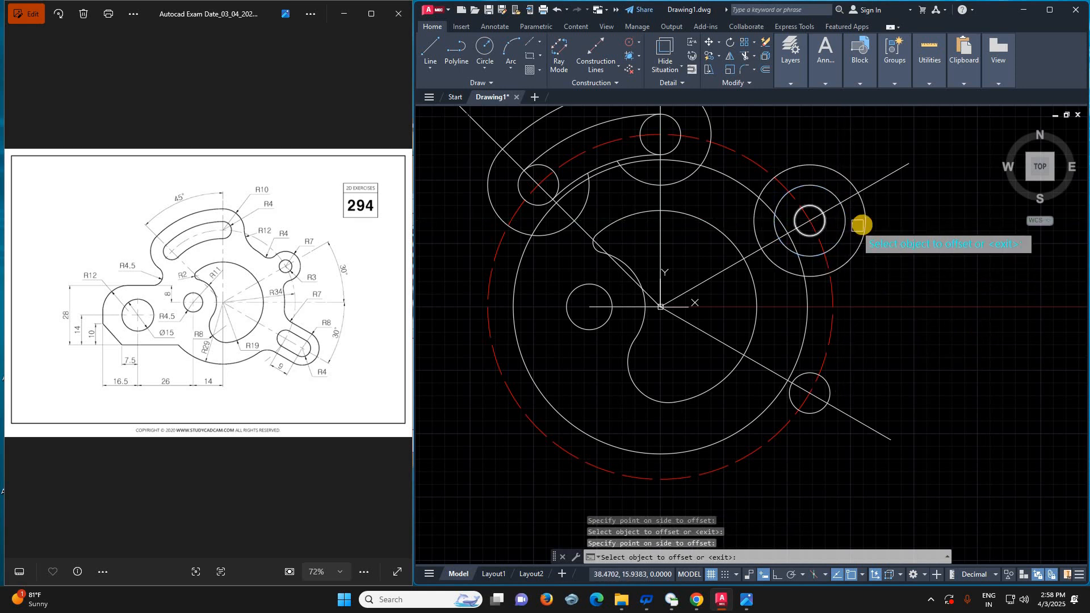
# - Delete the outer and inner offset copies around the radius 7 circle
pyautogui.press('Escape')
pyautogui.click(861, 223)
pyautogui.press('Delete')
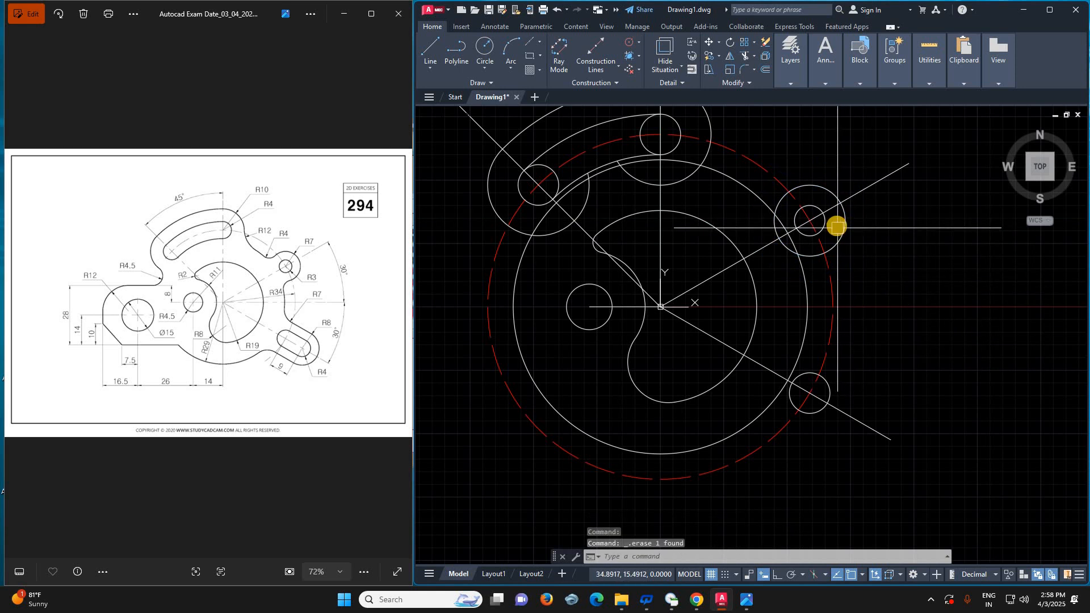
pyautogui.scroll(2, 837, 227)
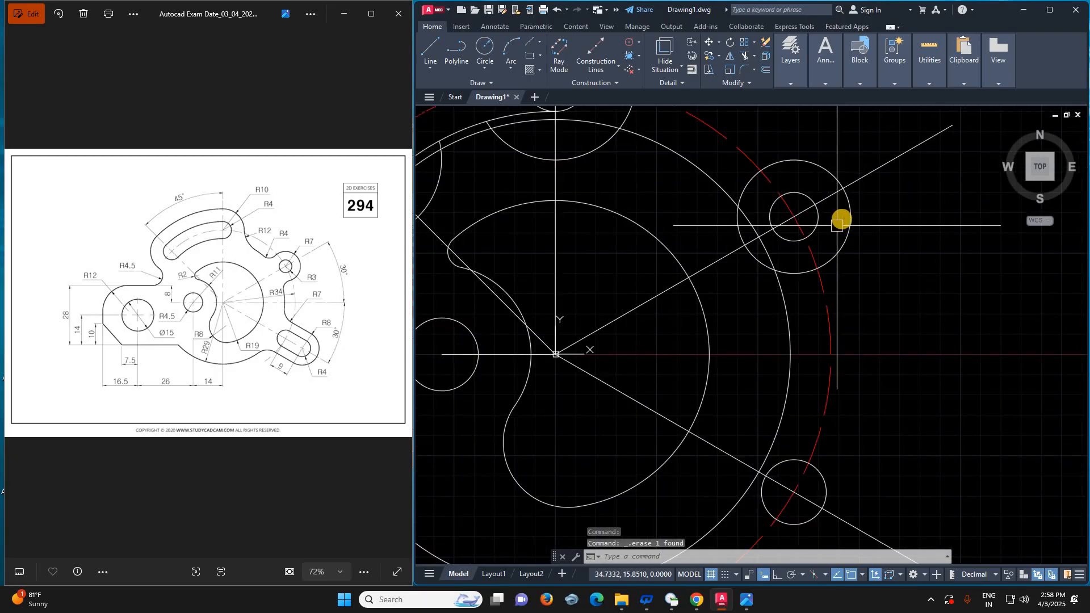
pyautogui.click(818, 217)
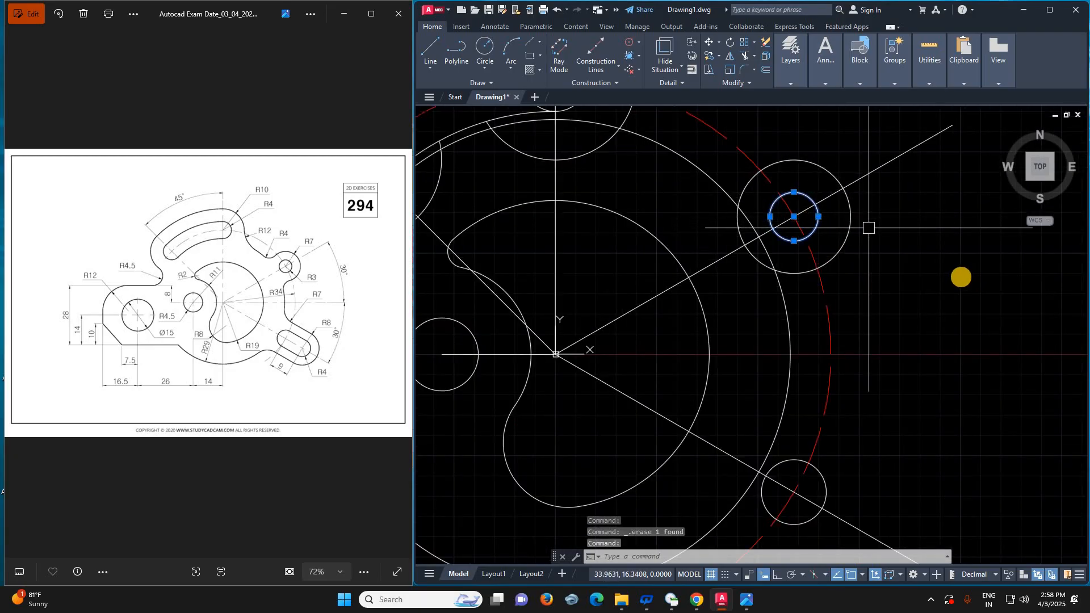
pyautogui.press('Delete')
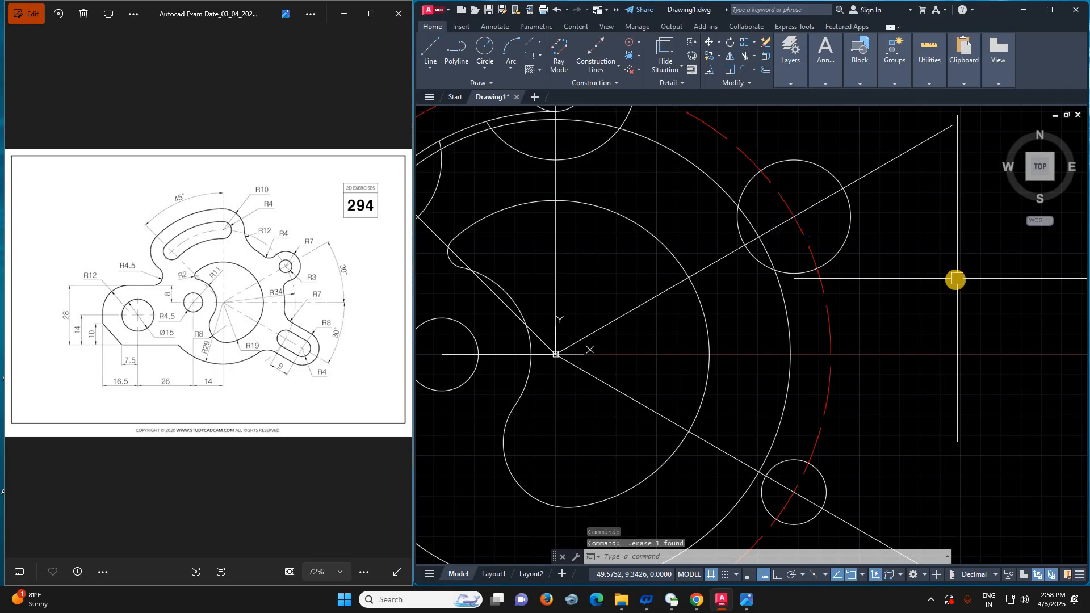
# - Draw a circle of radius 3 concentric with the radius 7 circle on the upper 30-degree line
pyautogui.write('c')
pyautogui.press('Return')
pyautogui.click(795, 216)
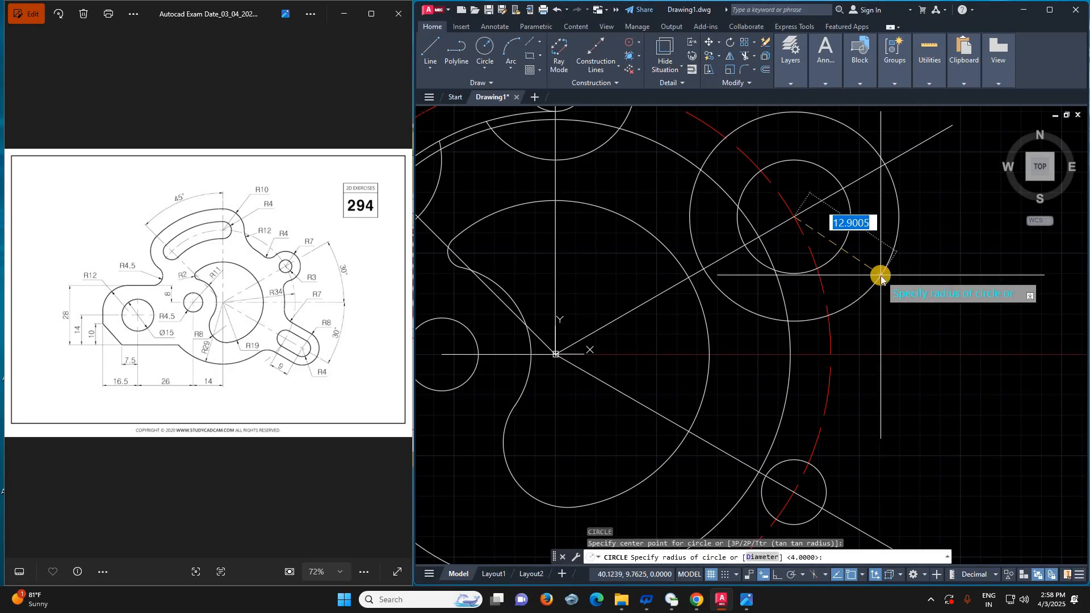
pyautogui.press('Return')
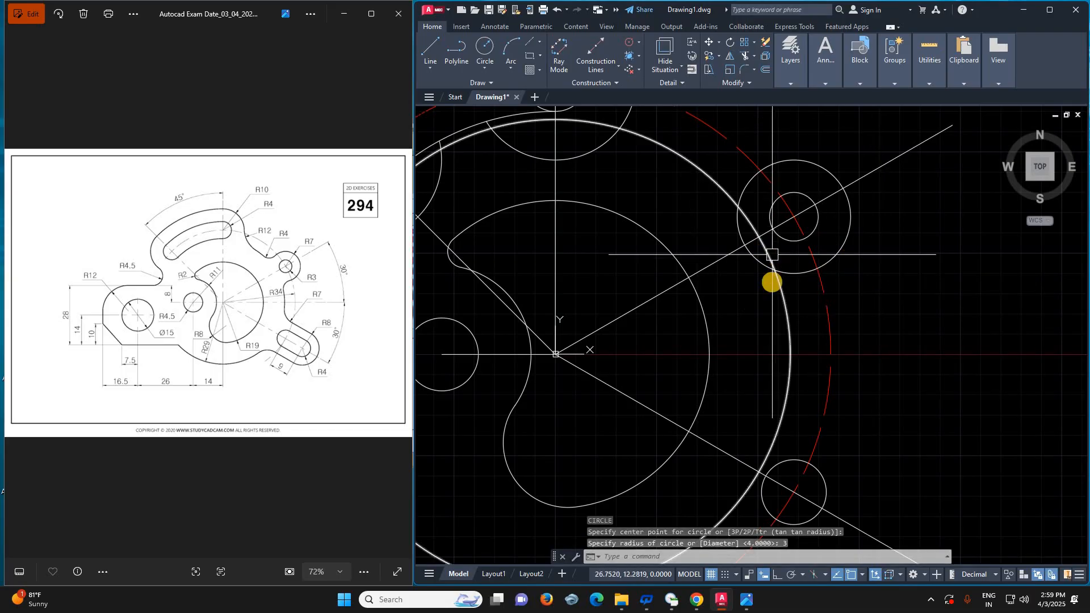
# - Fillet the upper side of the radius 7 circle to the large radius 29 circle with radius 4
pyautogui.scroll(-2, 738, 227)
pyautogui.scroll(2, 831, 221)
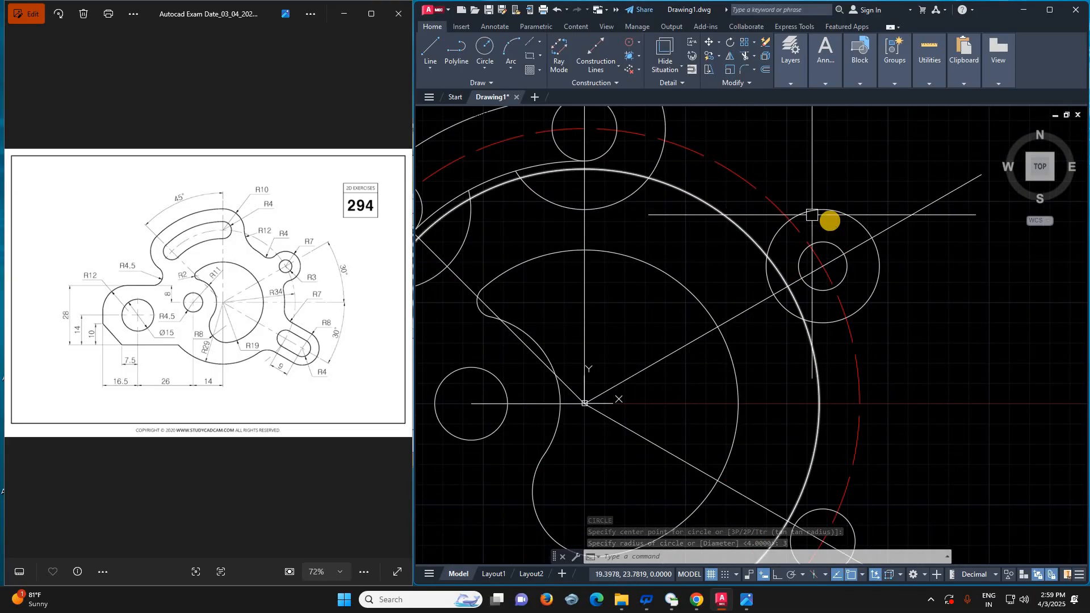
pyautogui.write('F')
pyautogui.press('Return')
pyautogui.write('R')
pyautogui.press('Return')
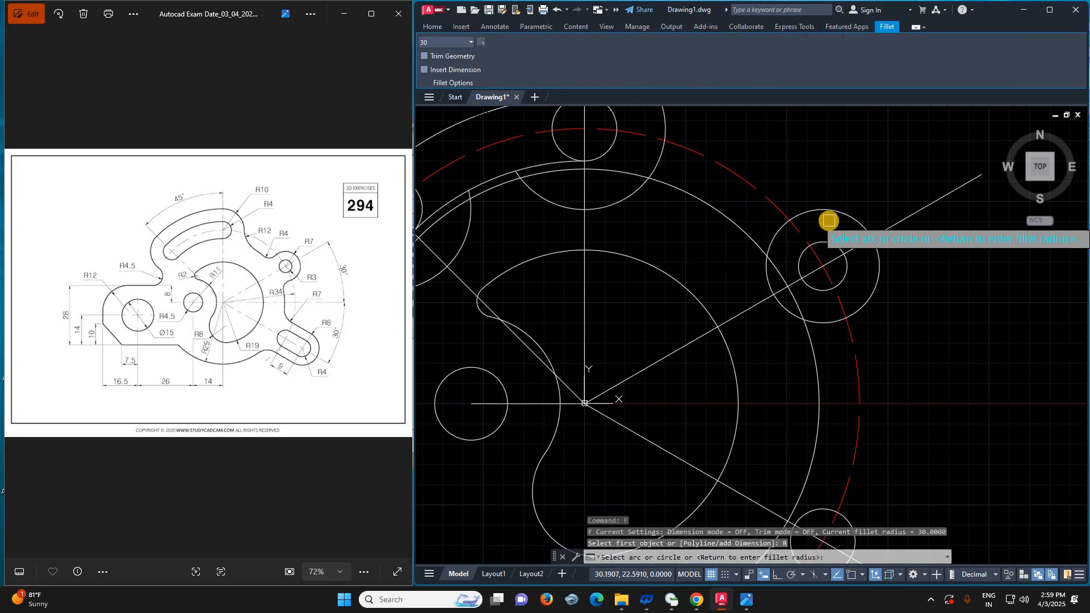
pyautogui.press('Return')
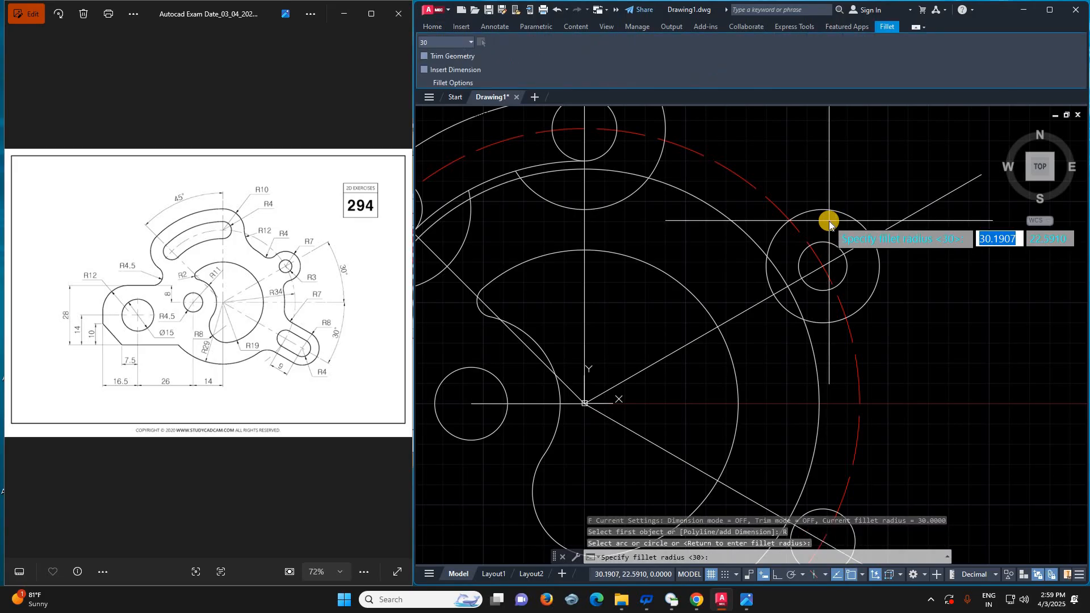
pyautogui.press('Return')
pyautogui.click(775, 236)
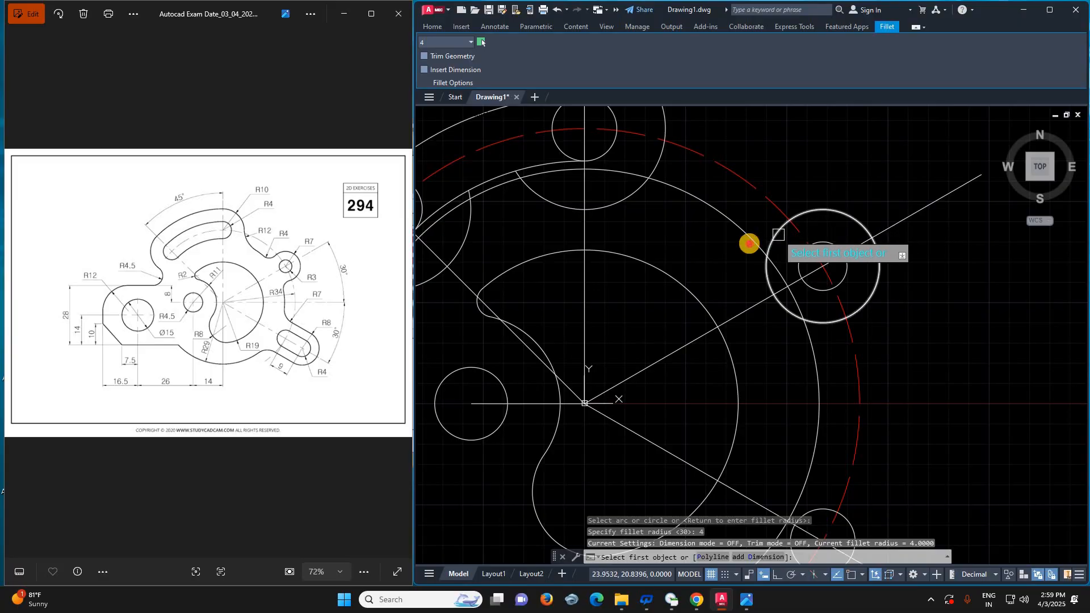
pyautogui.click(726, 197)
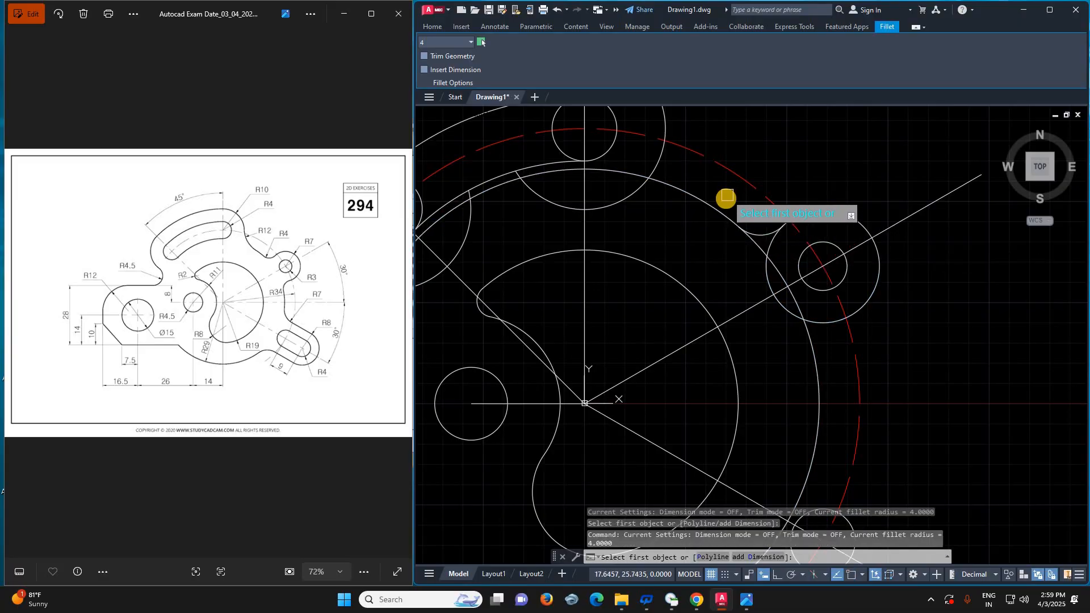
pyautogui.press('Escape')
# - Fillet the radius 29 circle to the circular end of the upper arc slot's outer outline with radius 12
pyautogui.write('f')
pyautogui.press('Return')
pyautogui.write('r')
pyautogui.press('Return')
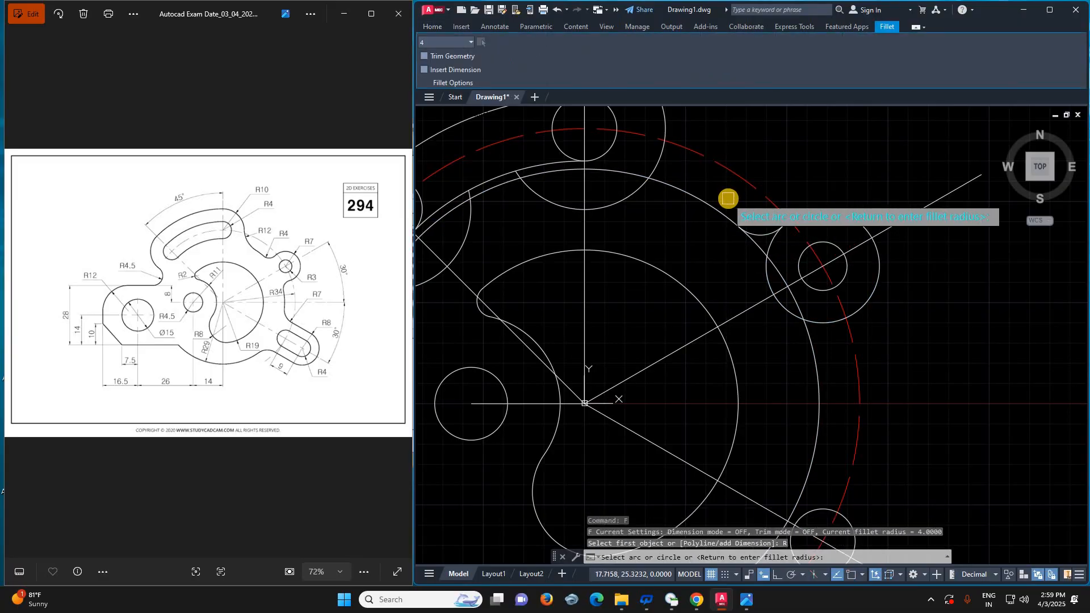
pyautogui.press('Return')
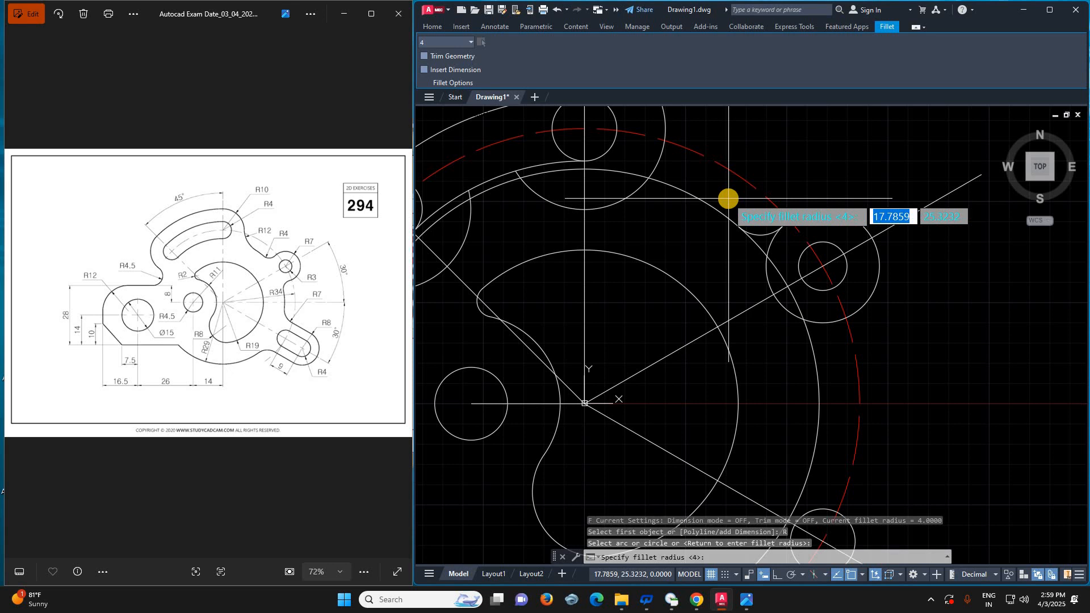
pyautogui.write('12')
pyautogui.press('Return')
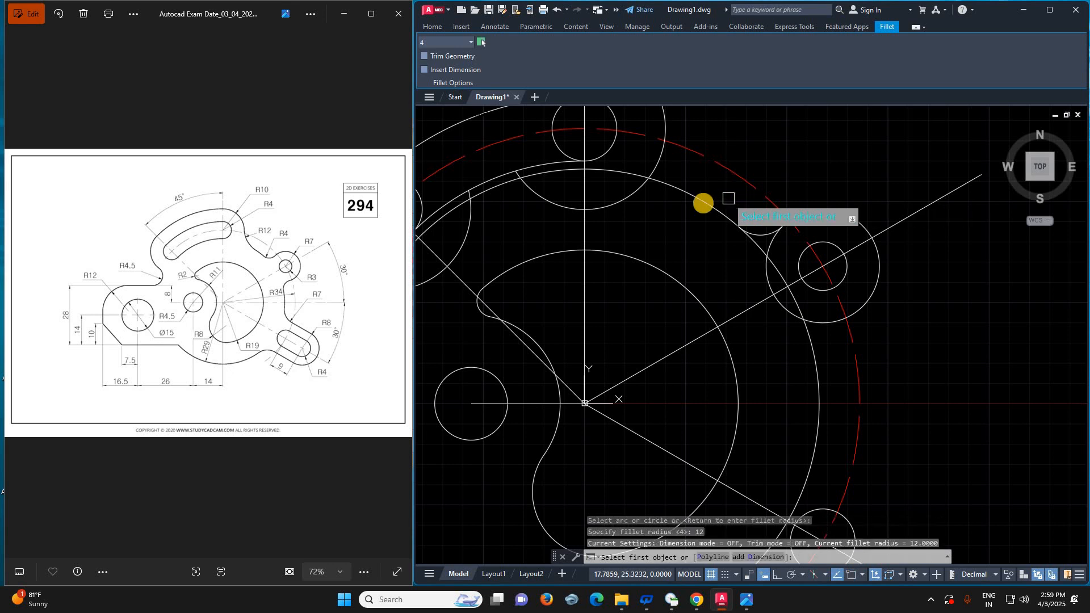
pyautogui.click(664, 165)
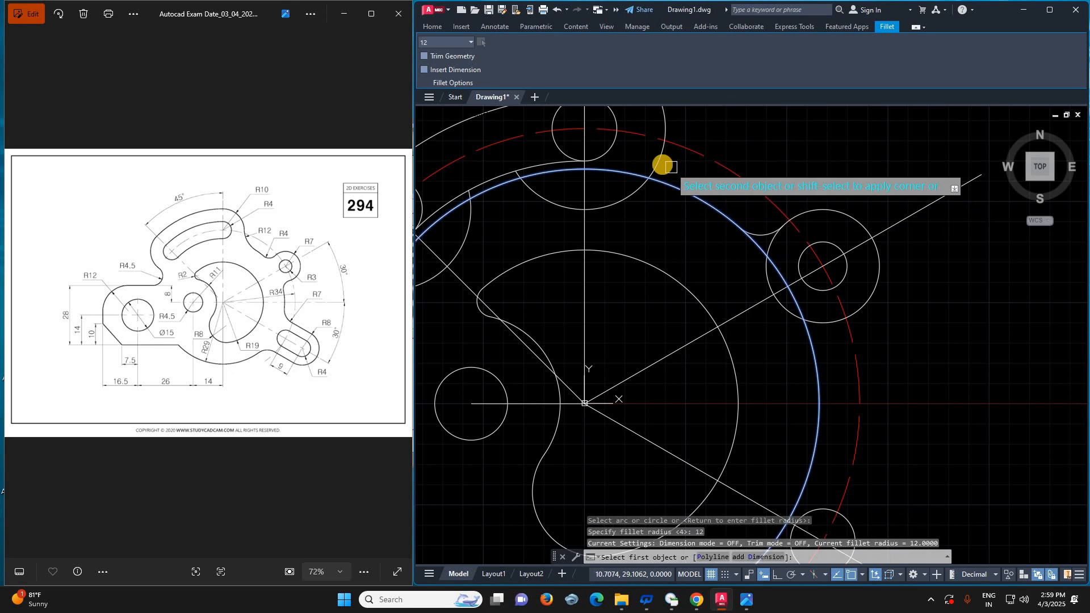
pyautogui.click(662, 164)
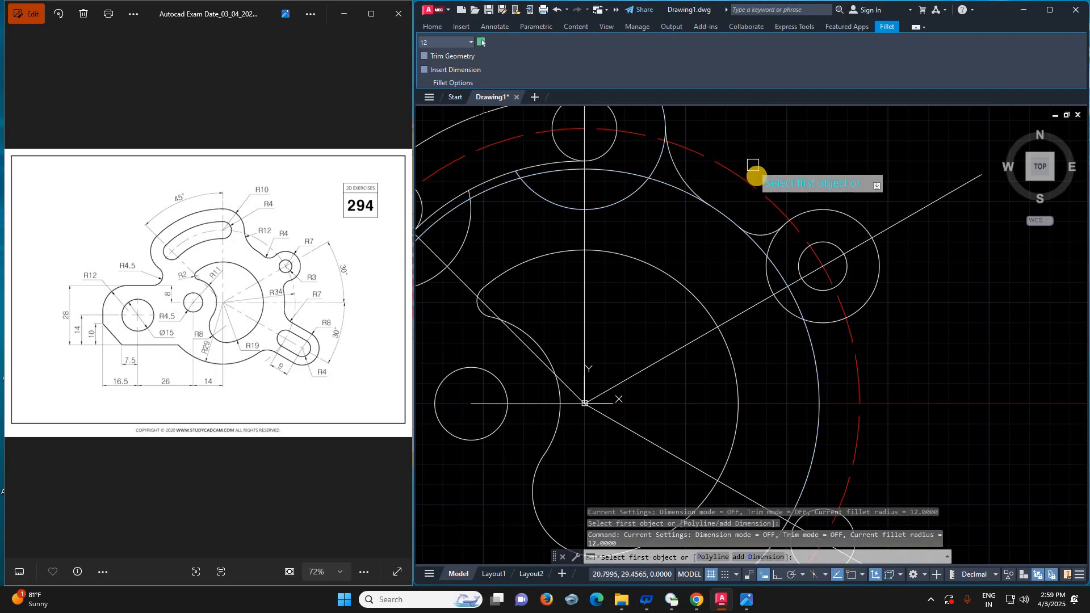
pyautogui.press('Escape')
pyautogui.scroll(-2, 757, 173)
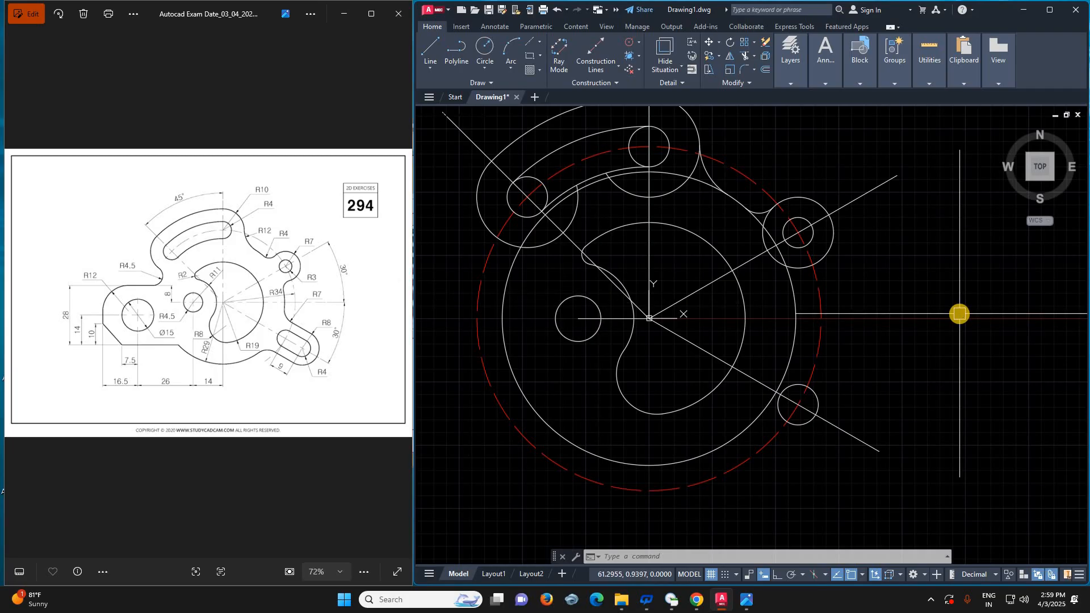
pyautogui.write('F')
pyautogui.press('Return')
pyautogui.write('R')
pyautogui.press('Return')
pyautogui.write('4')
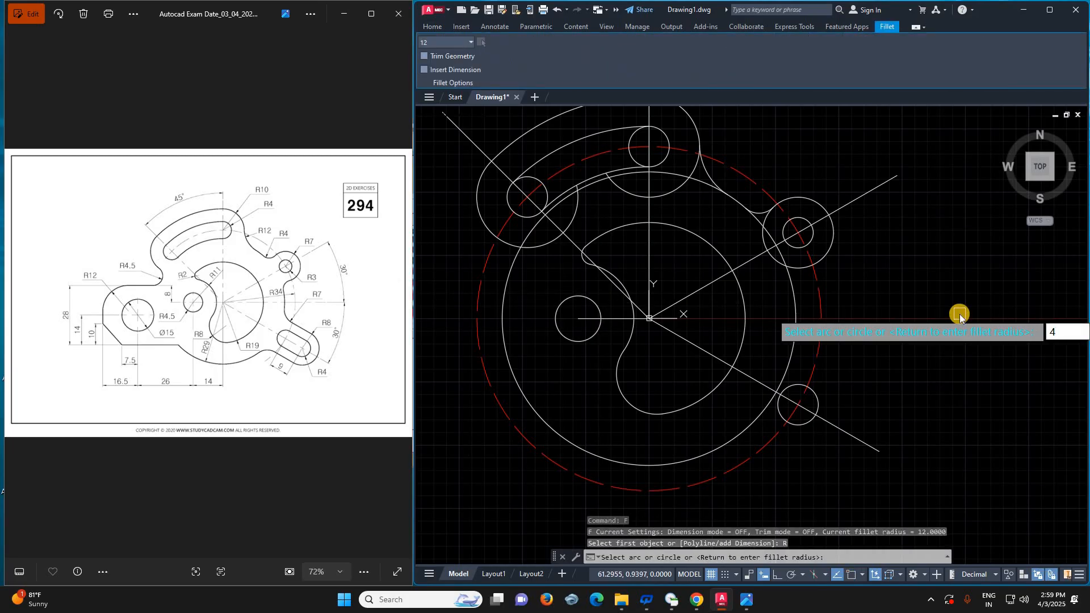
pyautogui.press('Return')
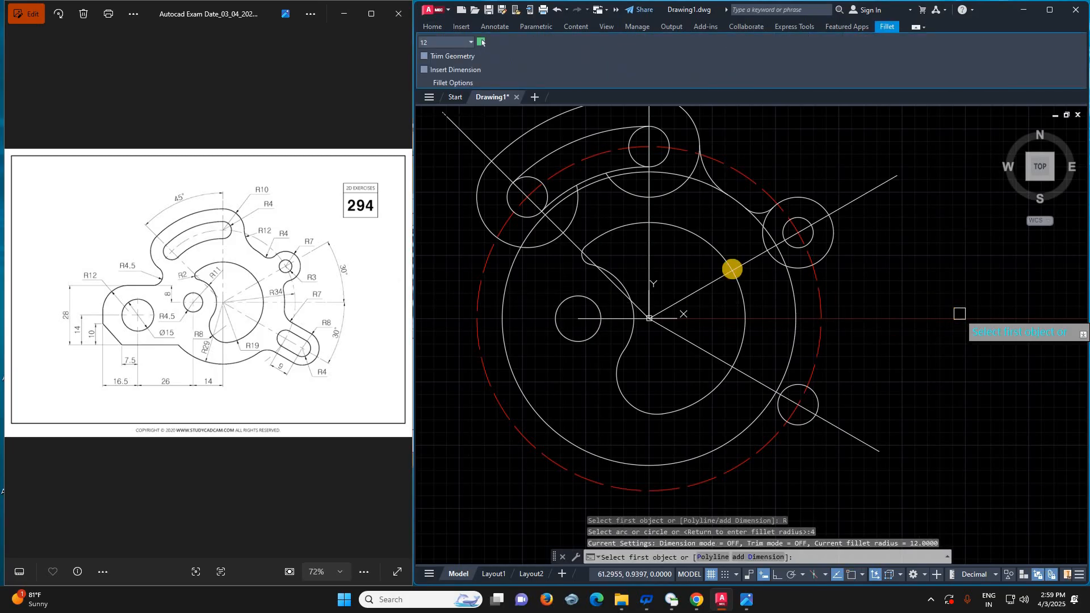
pyautogui.click(799, 267)
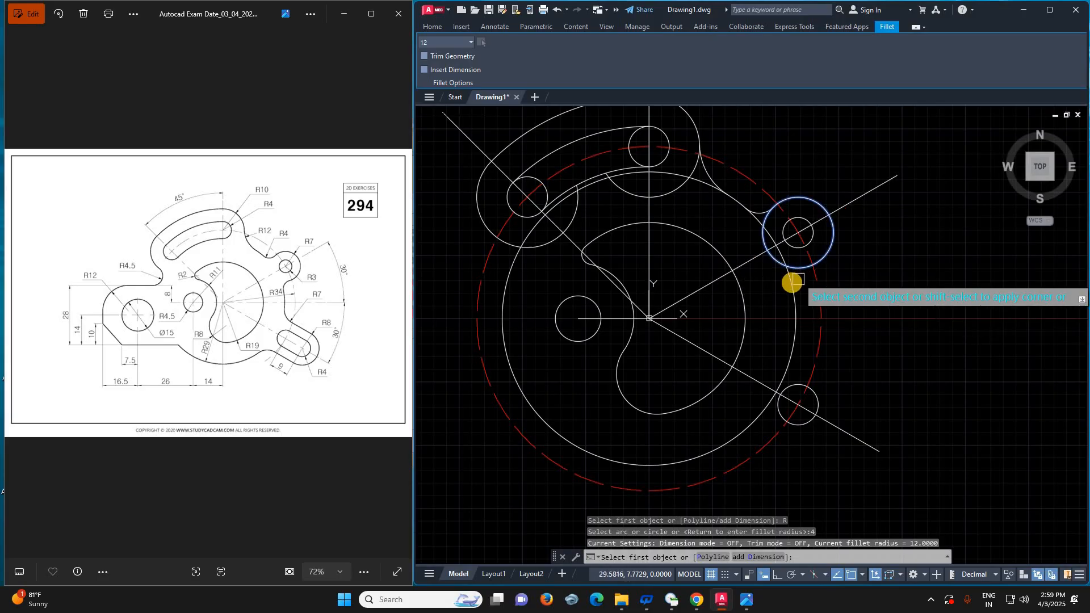
pyautogui.press('Escape')
pyautogui.press('Return')
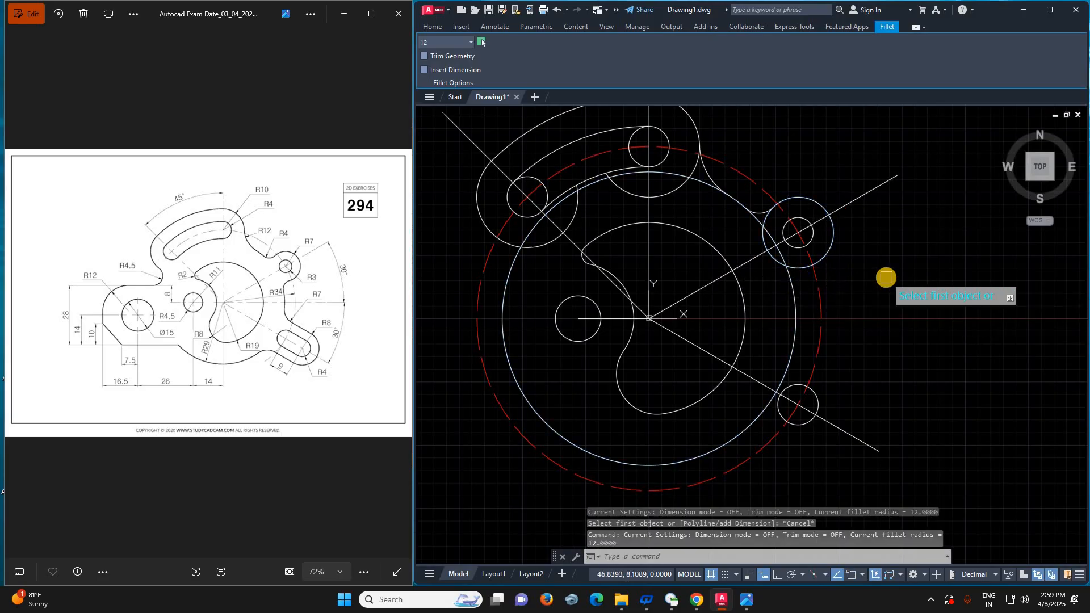
pyautogui.press('Escape')
pyautogui.press('Escape')
# - Fillet the underside of the radius 7 circle to the radius 29 circle with radius 4
pyautogui.write('f')
pyautogui.press('Return')
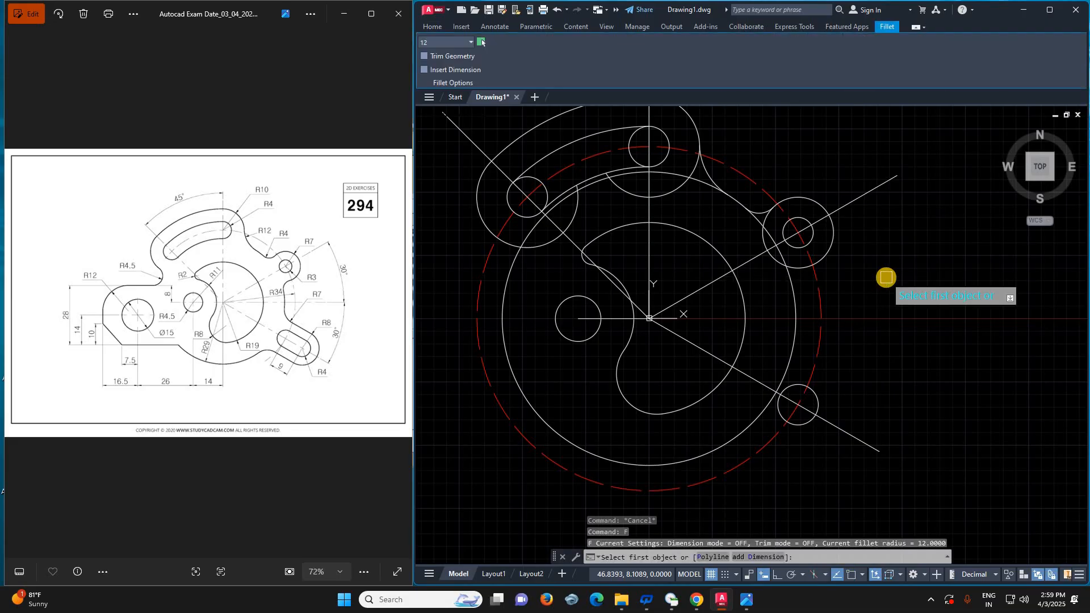
pyautogui.write('r')
pyautogui.press('Return')
pyautogui.press('Return')
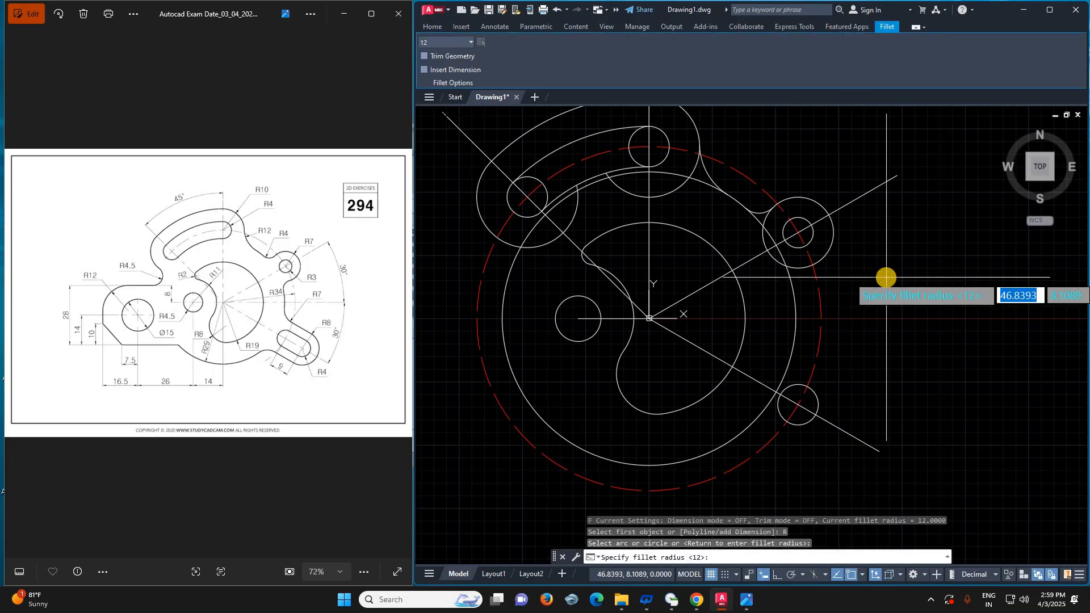
pyautogui.write('4')
pyautogui.press('Return')
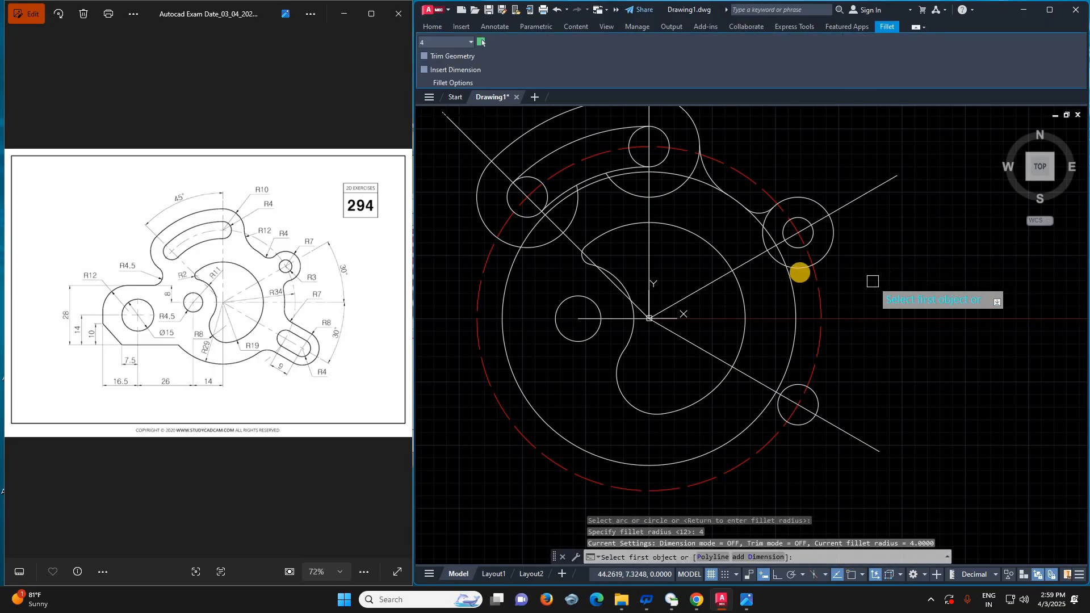
pyautogui.click(799, 272)
pyautogui.click(787, 282)
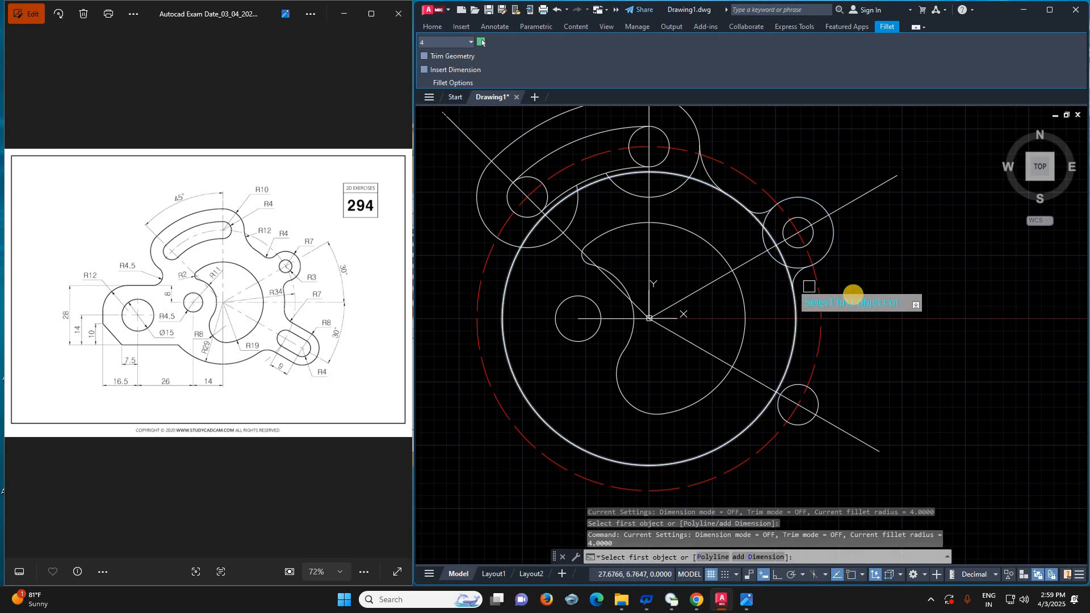
pyautogui.press('Escape')
# - Trim the inner side of the radius 7 circle, the radius 29 circle between the fillets, and the underside of the upper slot outline's end circle
pyautogui.scroll(4, 794, 269)
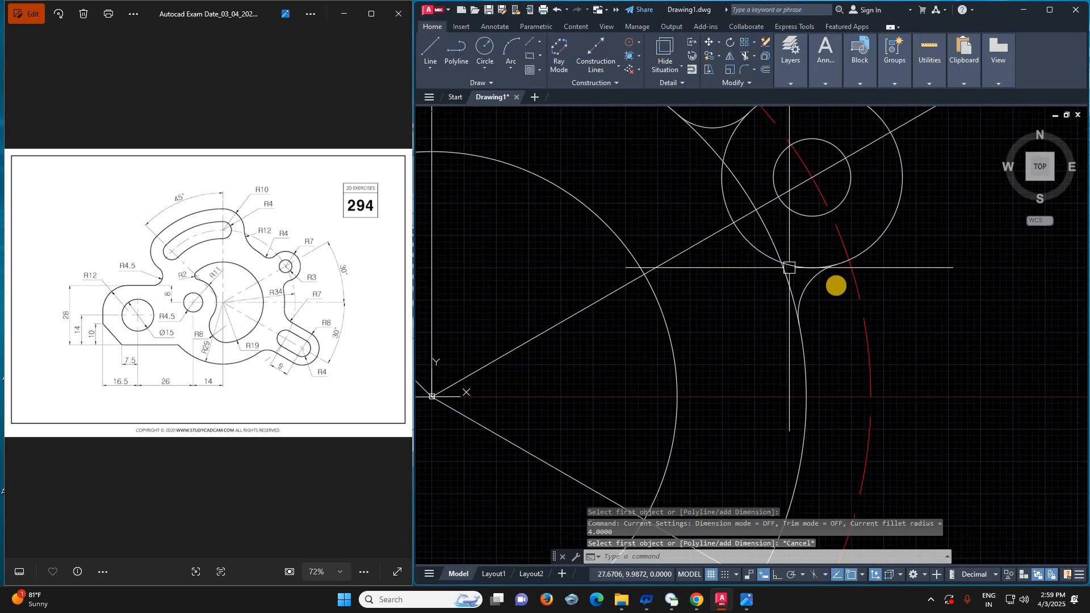
pyautogui.scroll(-2, 805, 344)
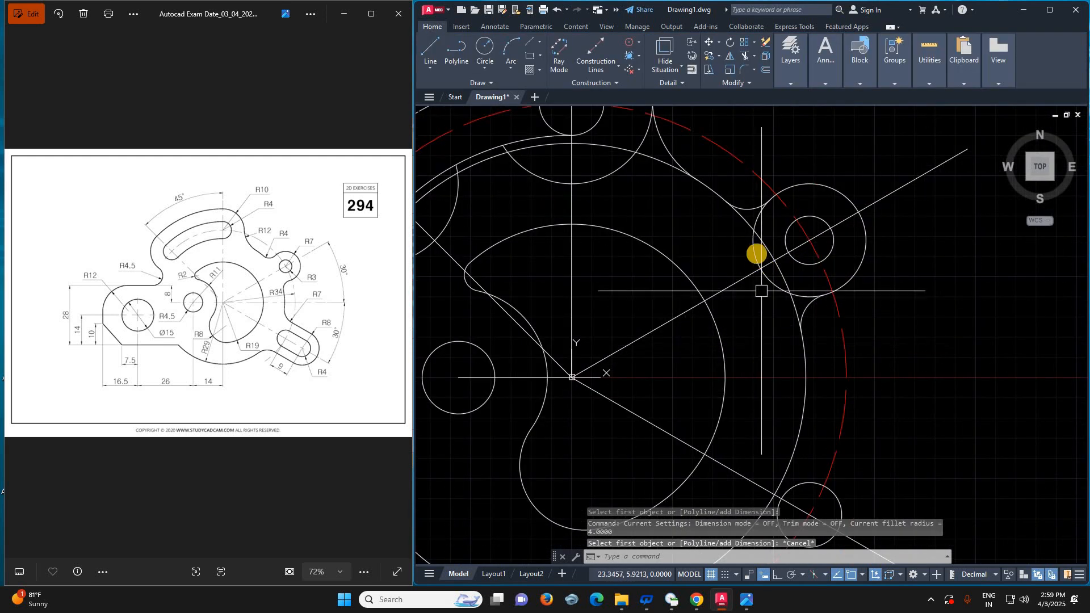
pyautogui.write('tr')
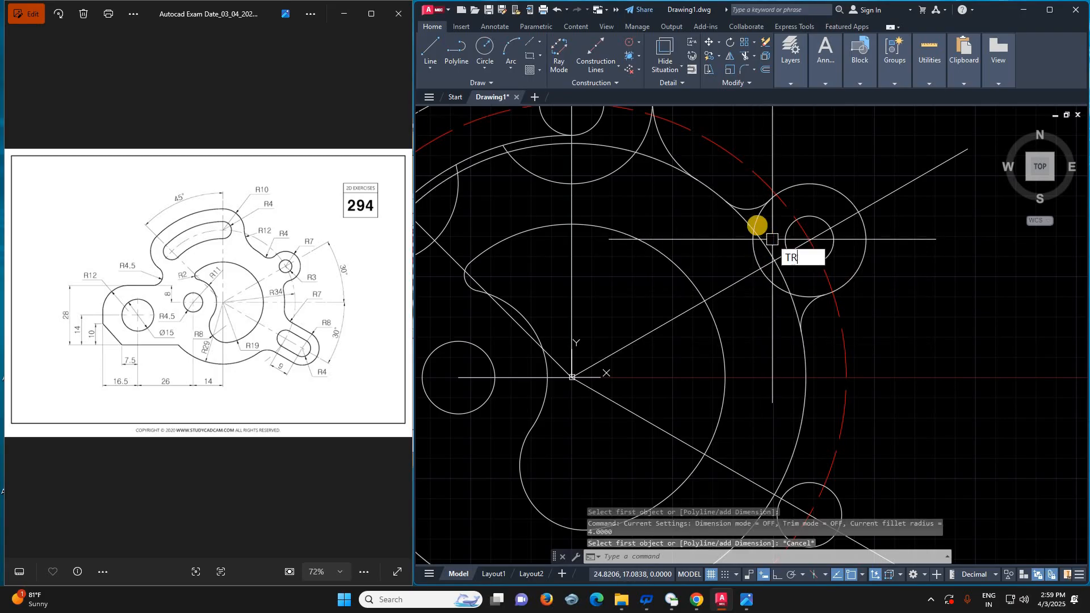
pyautogui.press('Return')
pyautogui.click(755, 243)
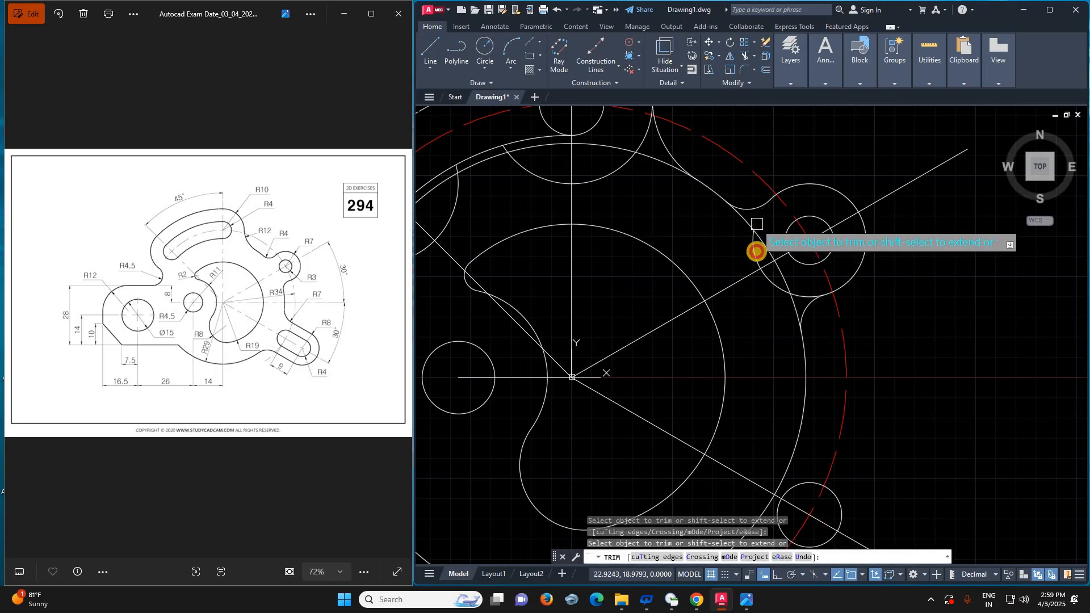
pyautogui.click(780, 276)
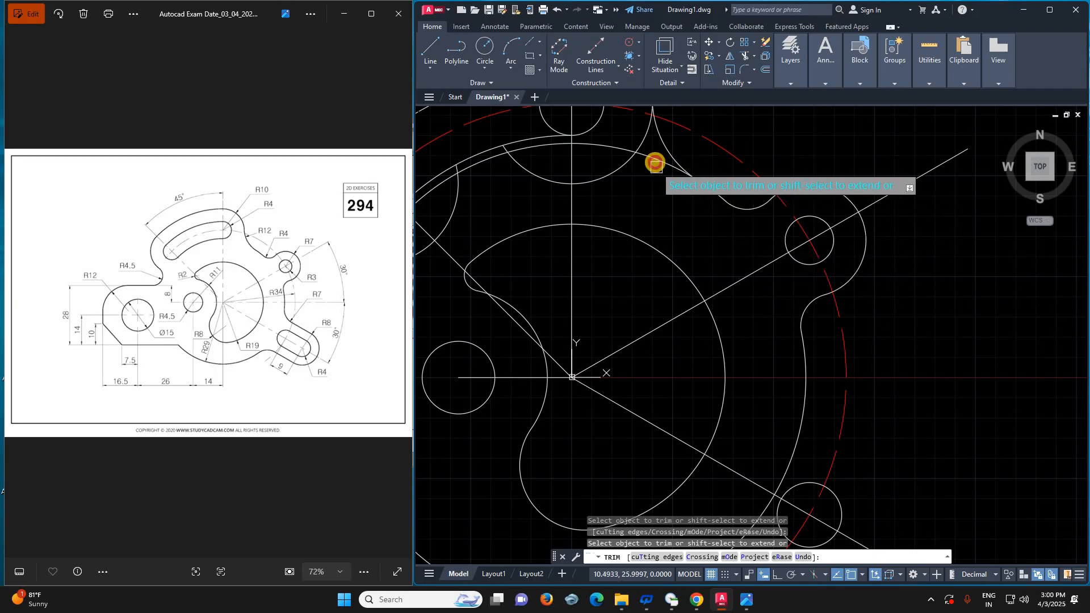
pyautogui.scroll(-4, 691, 224)
pyautogui.scroll(2, 664, 199)
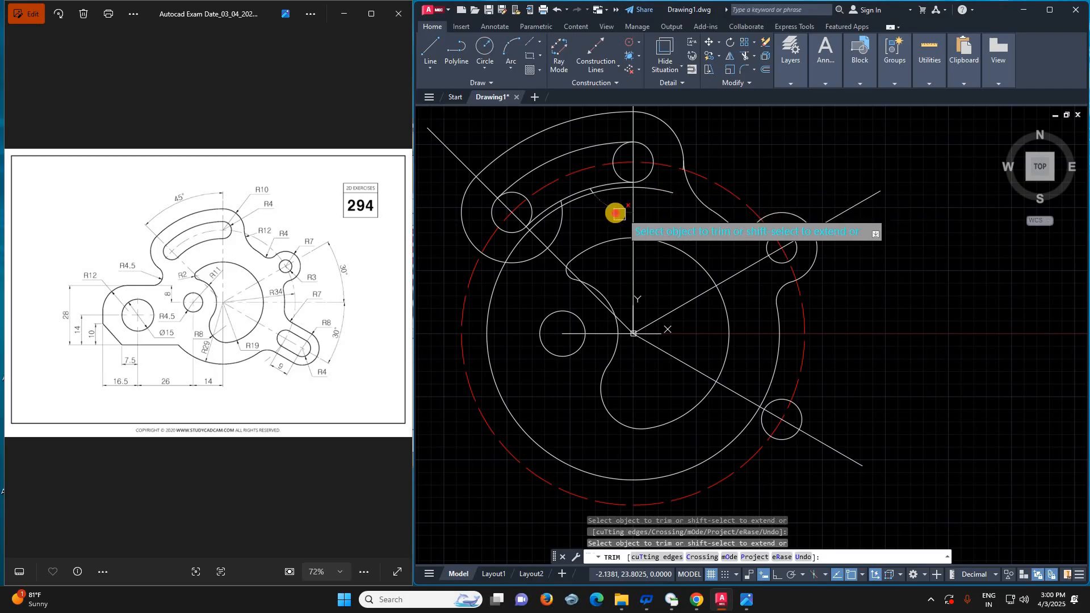
pyautogui.scroll(3, 587, 189)
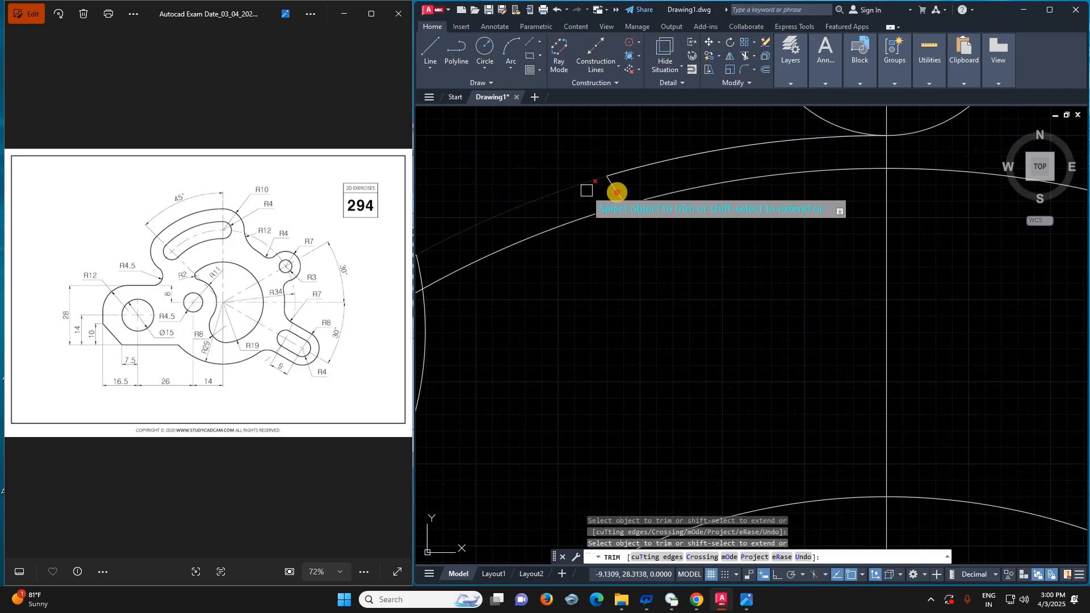
pyautogui.scroll(-3, 626, 246)
pyautogui.scroll(-2, 632, 253)
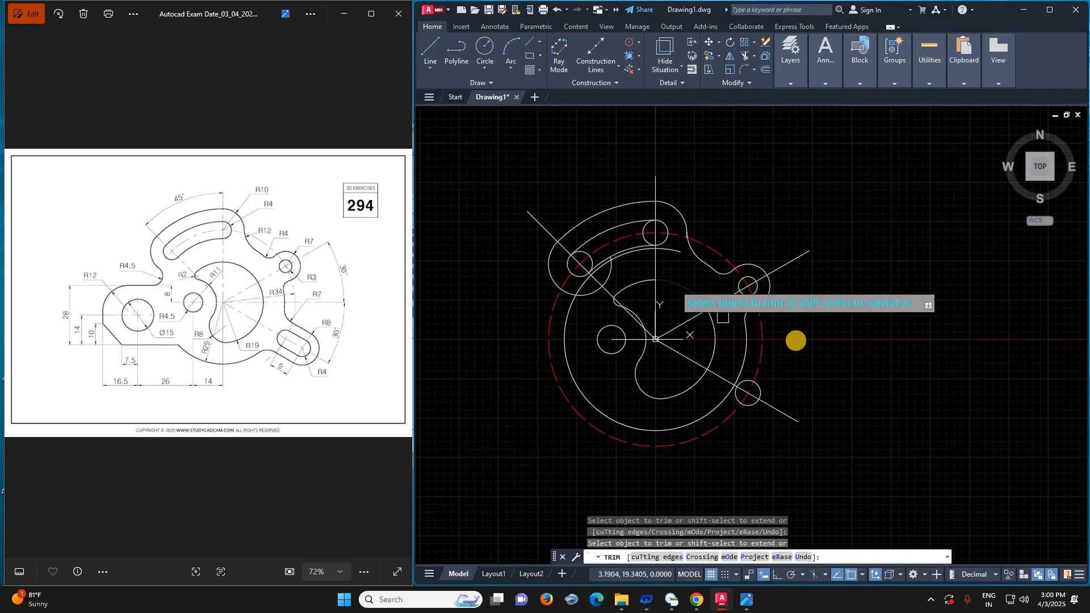
pyautogui.scroll(2, 805, 306)
pyautogui.press('Escape')
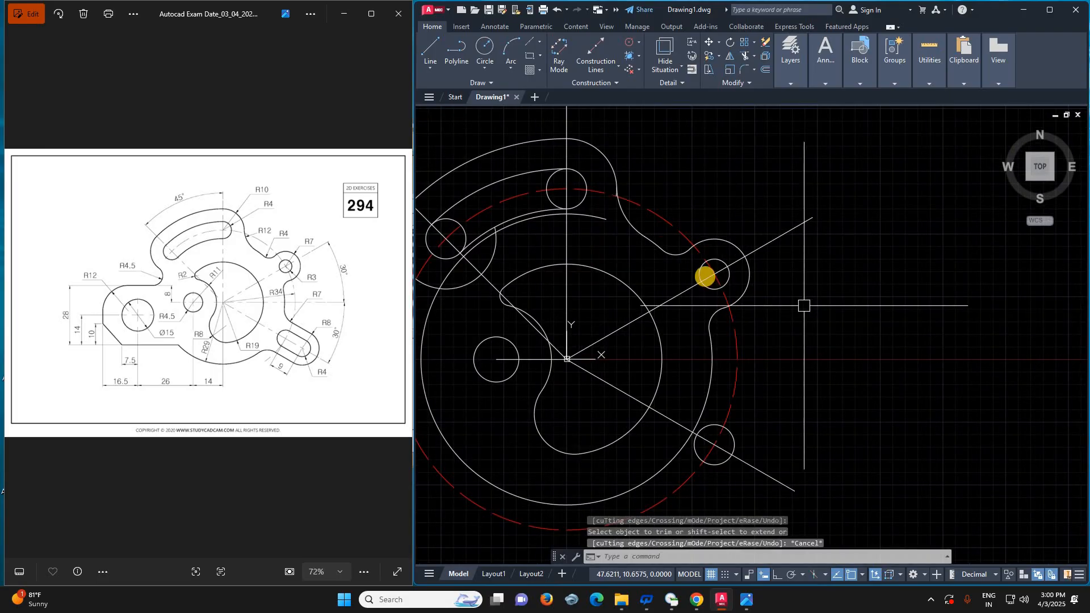
# - Offset the dashed radius 34 centre circle outward by 9
pyautogui.scroll(-3, 707, 281)
pyautogui.scroll(4, 649, 225)
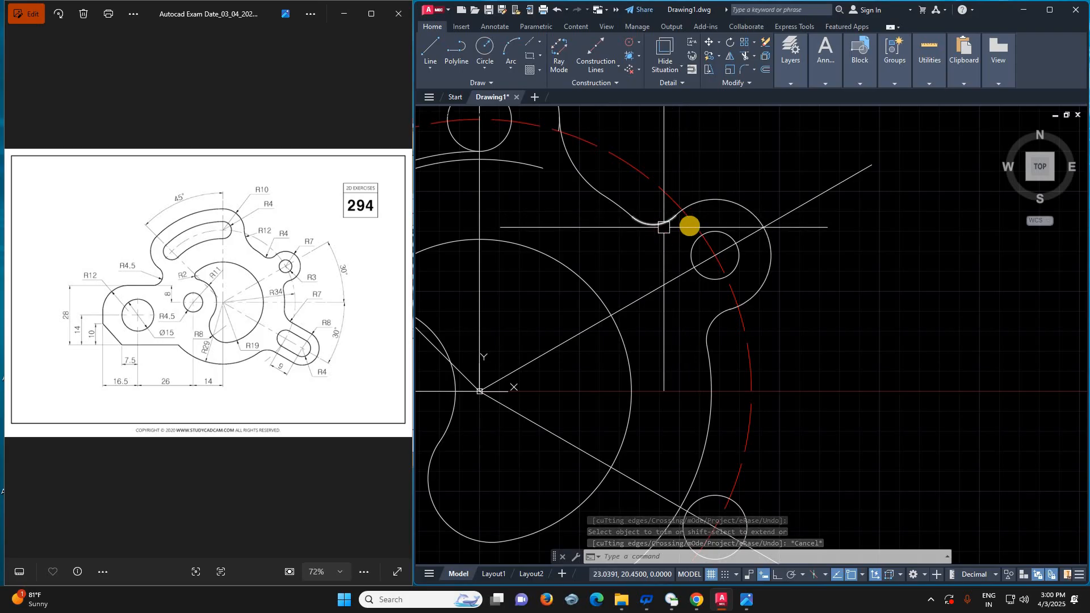
pyautogui.scroll(-3, 690, 224)
pyautogui.scroll(2, 706, 363)
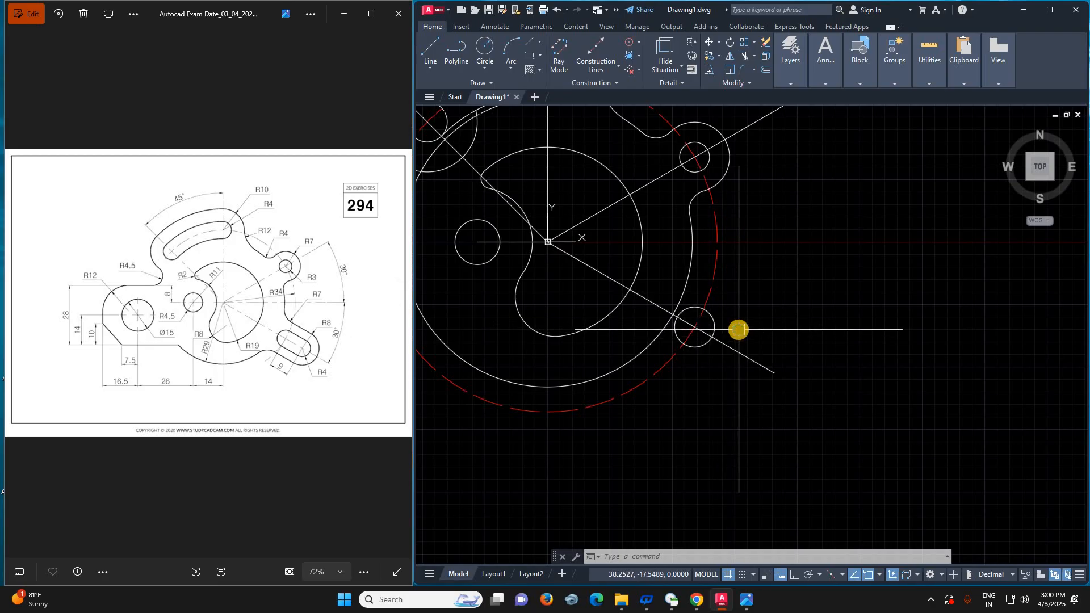
pyautogui.write('o')
pyautogui.press('Return')
pyautogui.write('9')
pyautogui.press('Return')
pyautogui.click(711, 279)
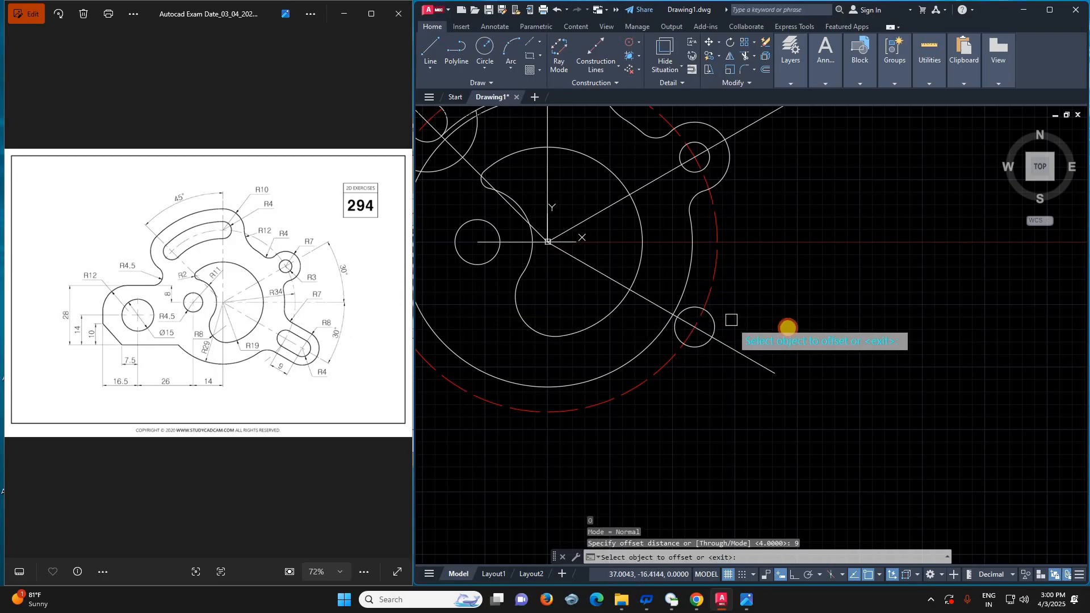
pyautogui.click(789, 325)
pyautogui.press('Escape')
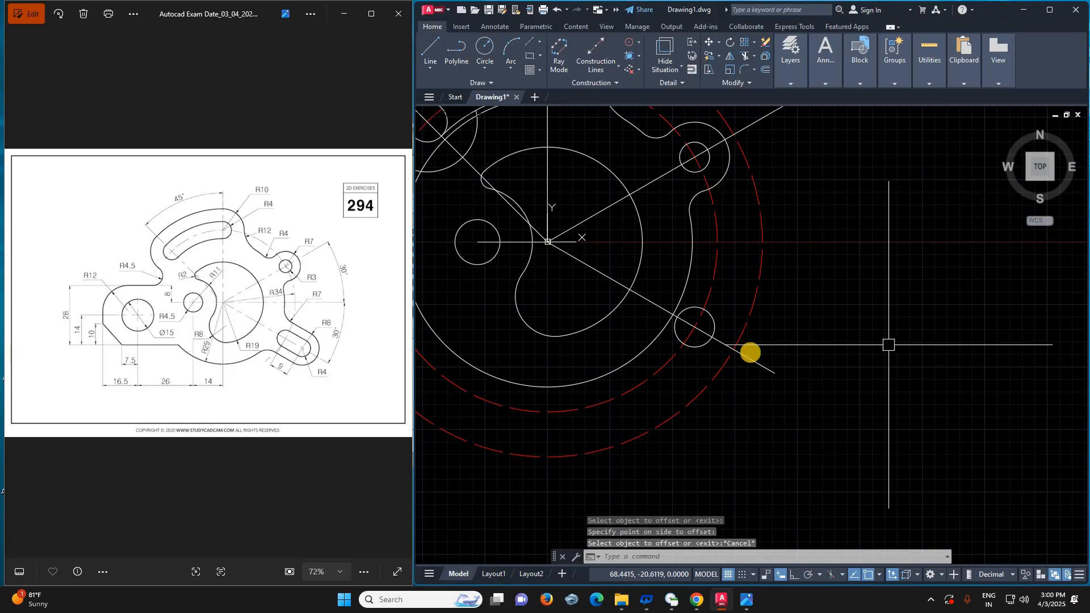
# - Draw a circle of radius 4 where the offset dashed circle crosses the lower 30-degree line
pyautogui.scroll(4, 750, 352)
pyautogui.scroll(-2, 750, 352)
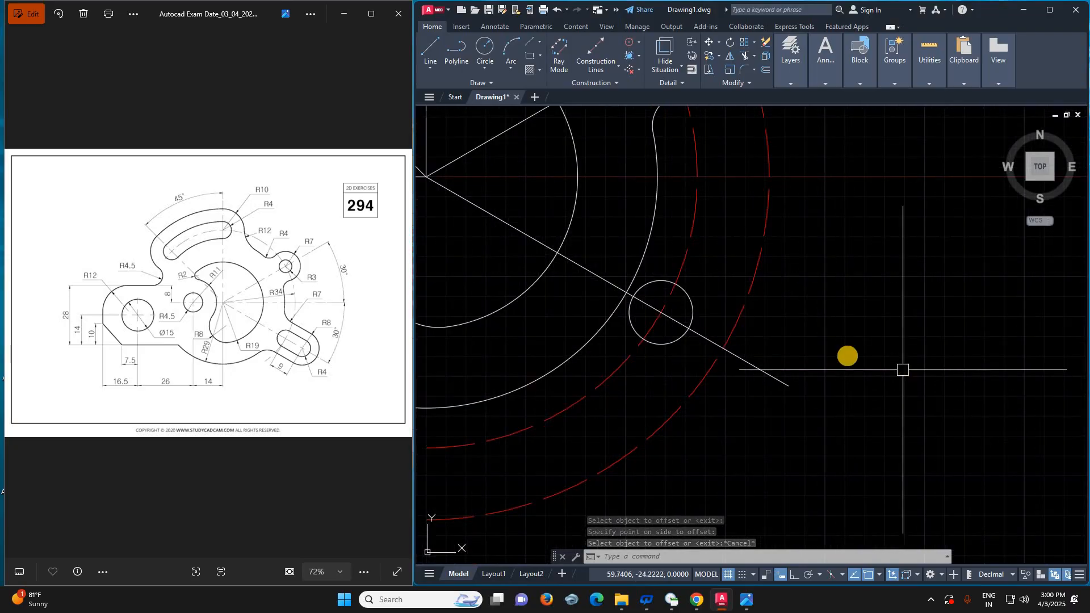
pyautogui.write('c')
pyautogui.press('Return')
pyautogui.click(721, 347)
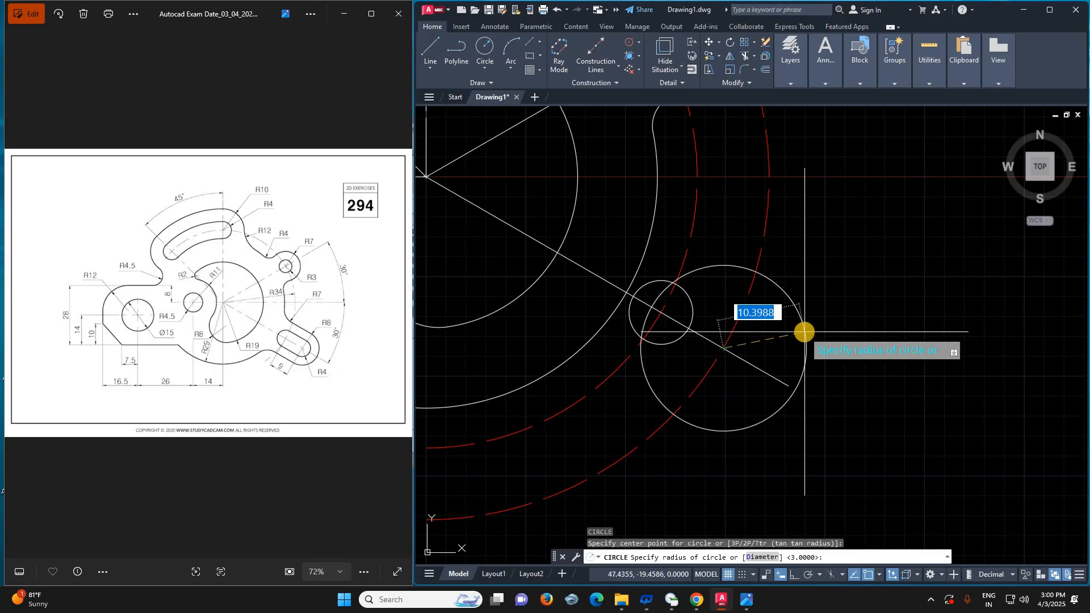
pyautogui.press('Return')
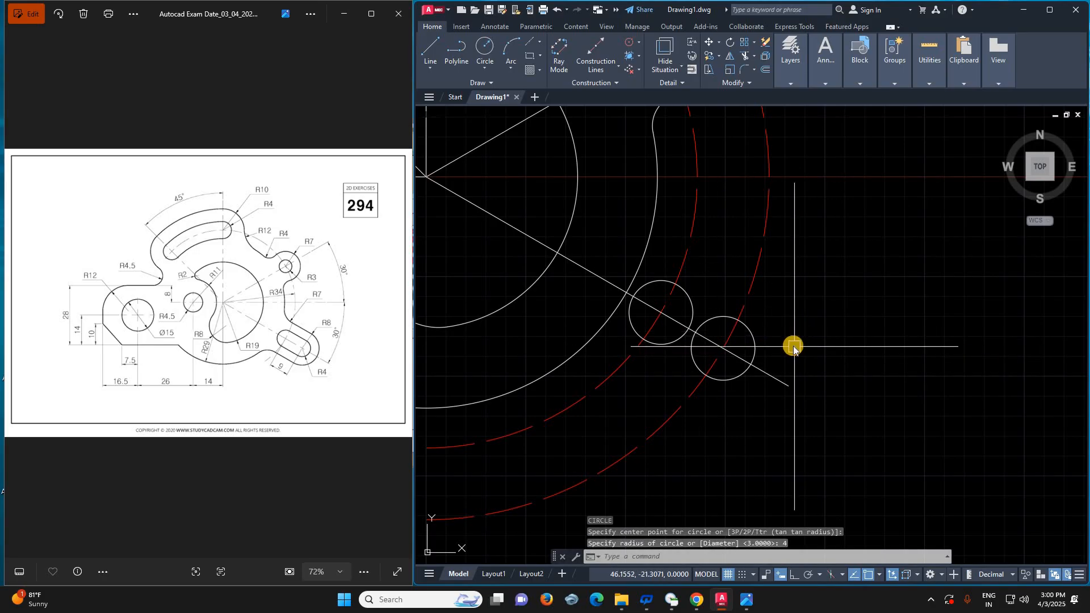
# - Trim the lower 30-degree line inside both radius 4 circles, keeping the segment that joins their centres
pyautogui.write('tr')
pyautogui.press('Return')
pyautogui.click(725, 348)
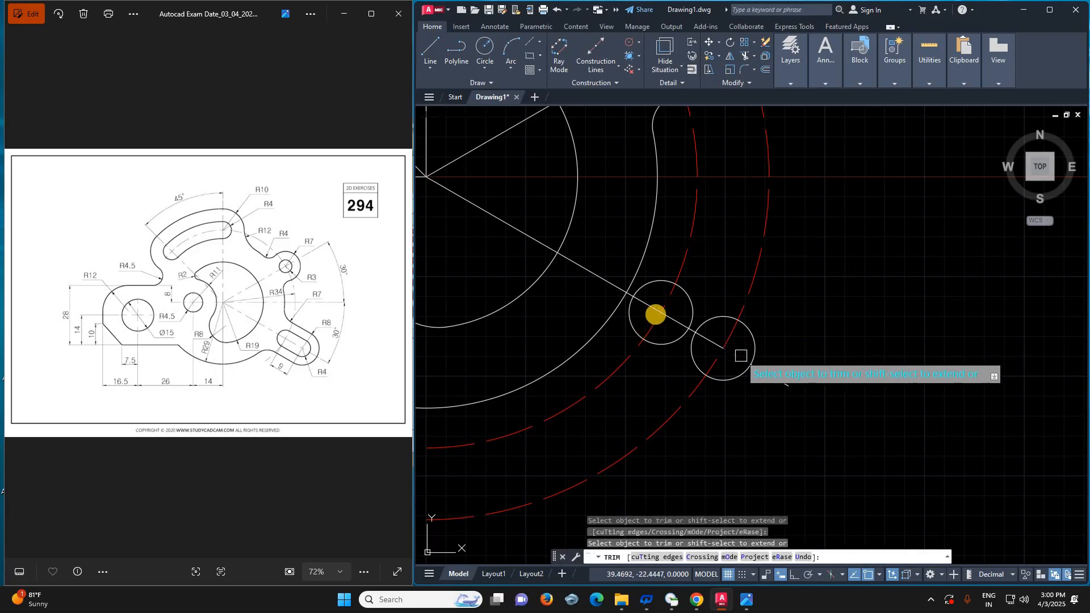
pyautogui.click(648, 309)
pyautogui.press('Escape')
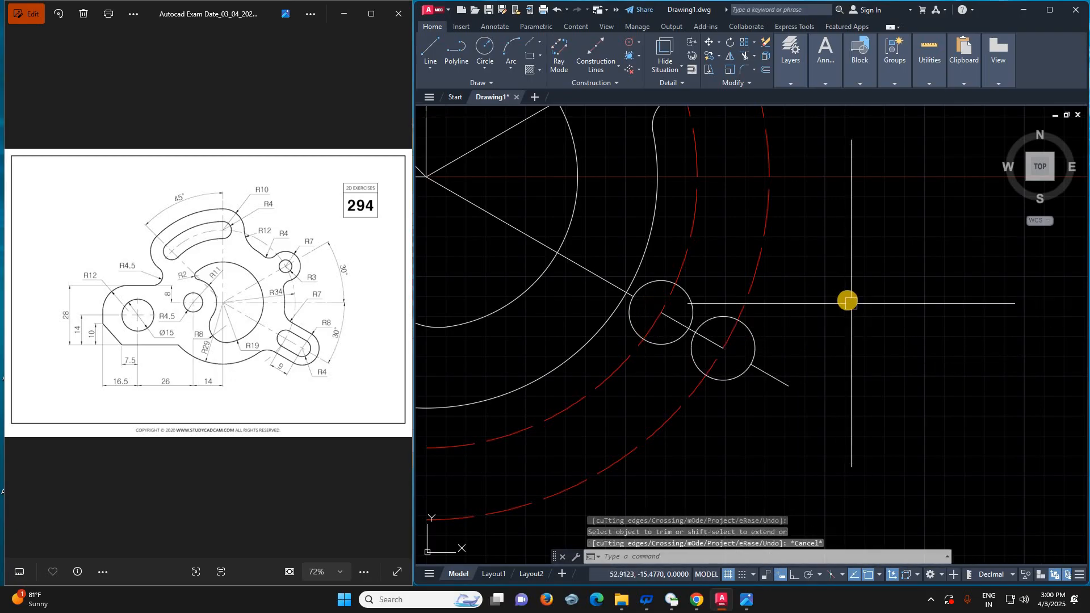
# - Offset the segment between the two radius 4 circle centres by 4 to both sides to form the slot's straight edges
pyautogui.write('o')
pyautogui.press('Return')
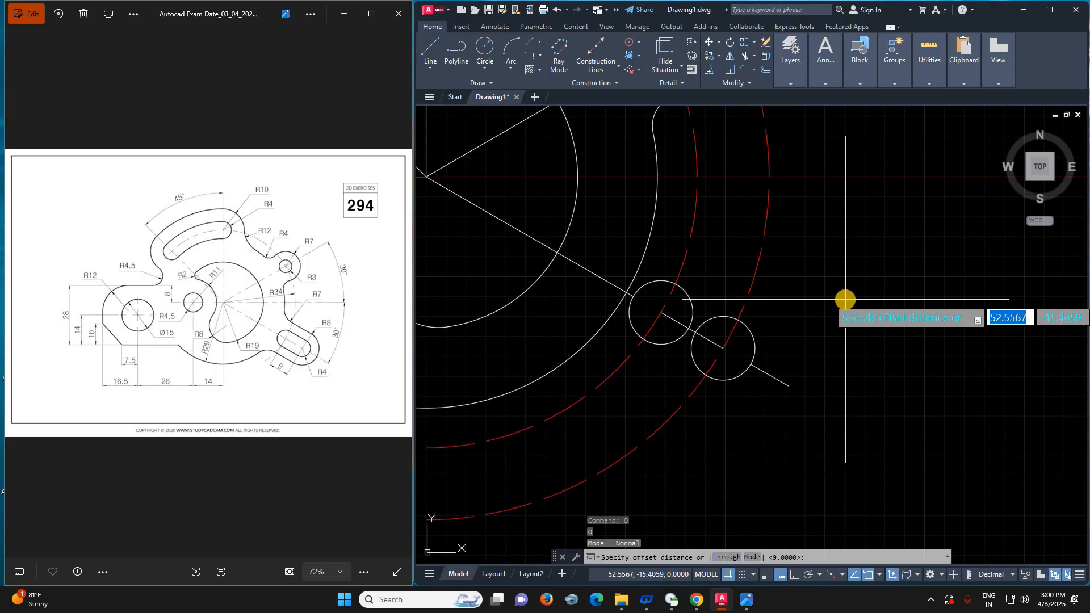
pyautogui.write('4')
pyautogui.press('Return')
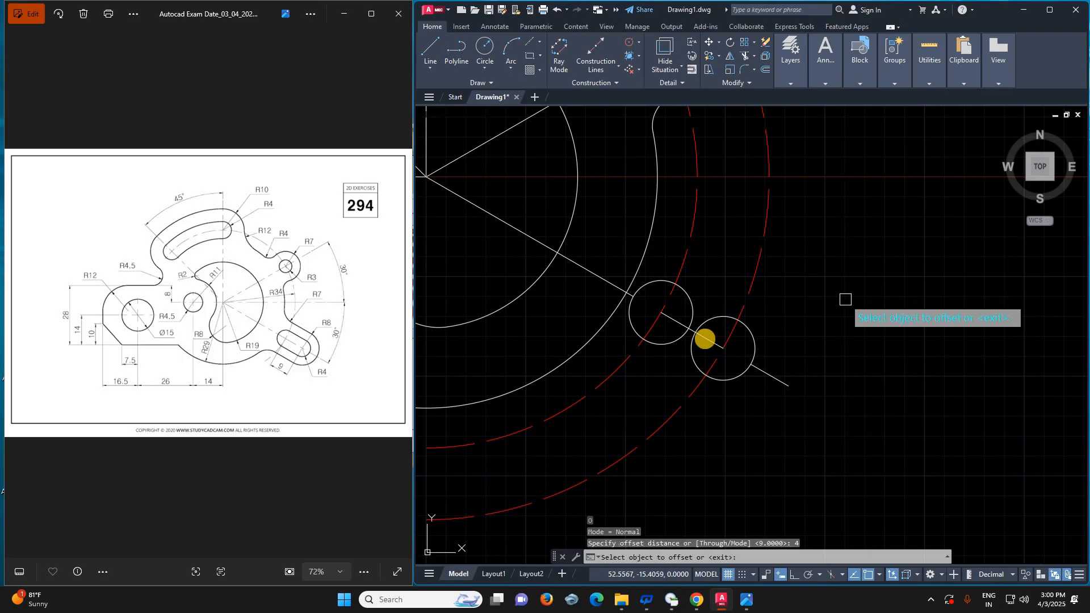
pyautogui.click(713, 340)
pyautogui.click(716, 319)
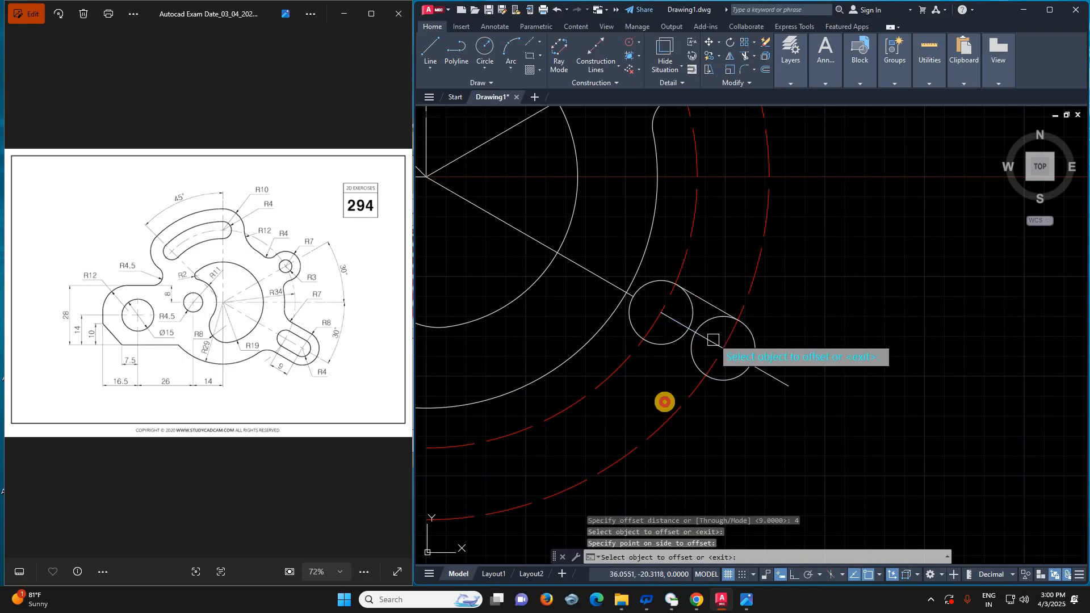
pyautogui.click(713, 339)
pyautogui.click(665, 401)
pyautogui.press('Escape')
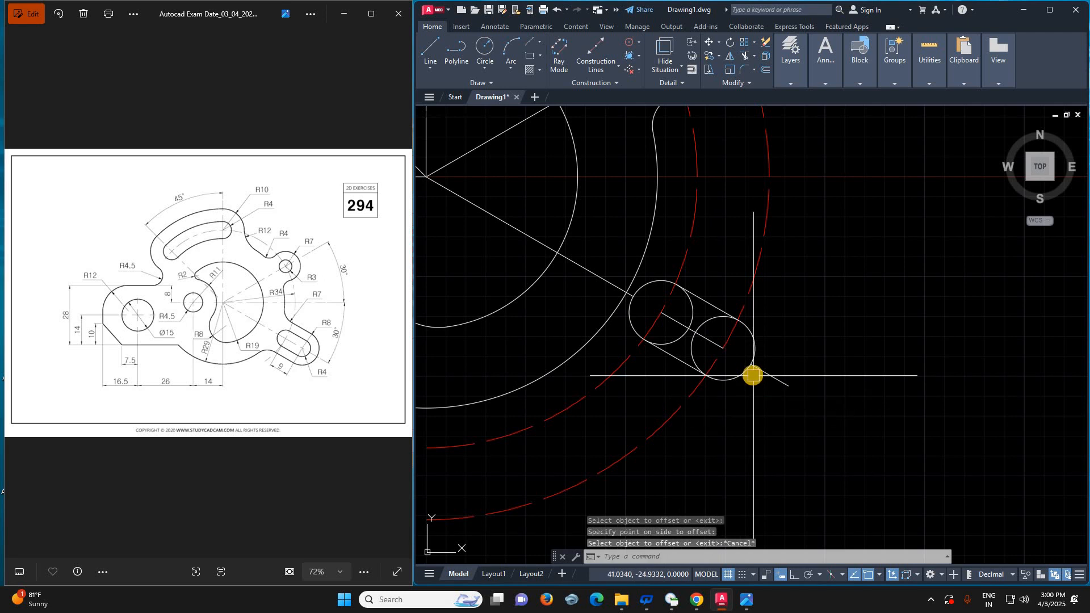
pyautogui.press('Escape')
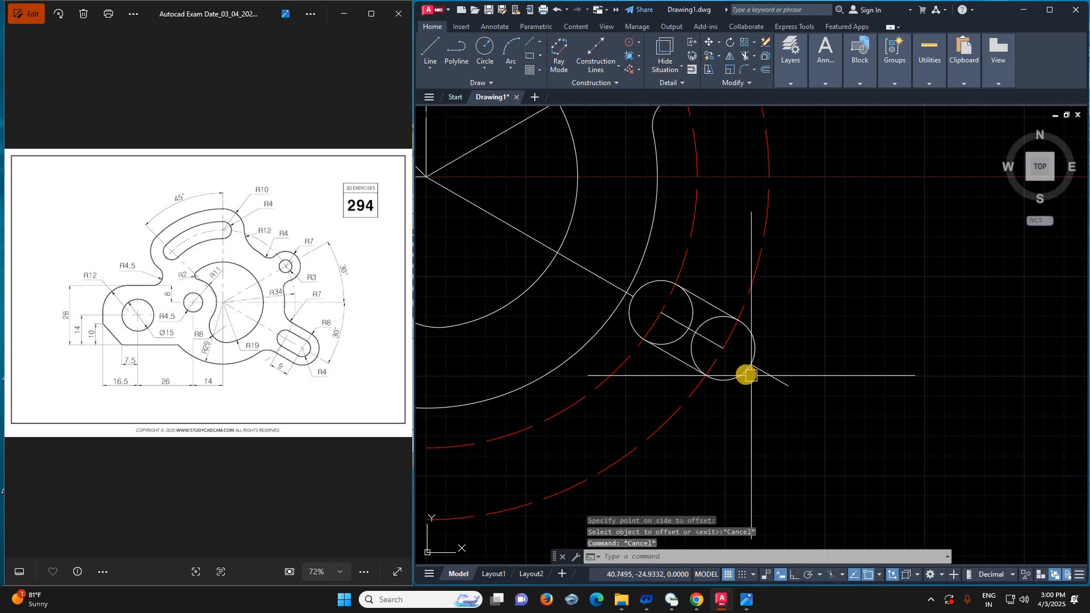
# - Trim the inner halves of the two radius 4 circles to form the slot, and delete the leftover line beyond its outer end
pyautogui.press('Return')
pyautogui.click(705, 321)
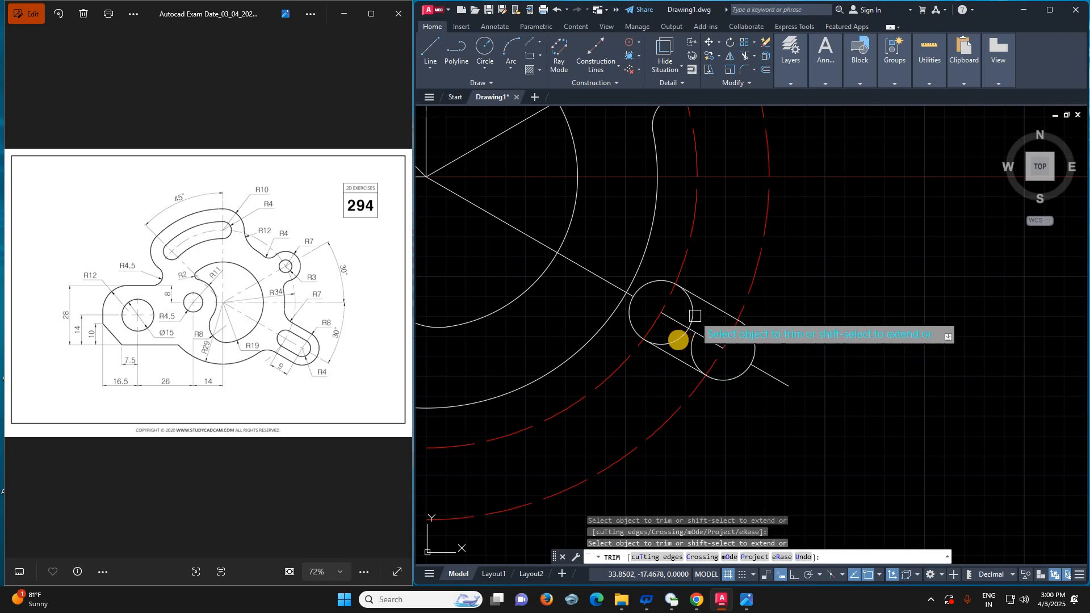
pyautogui.click(692, 316)
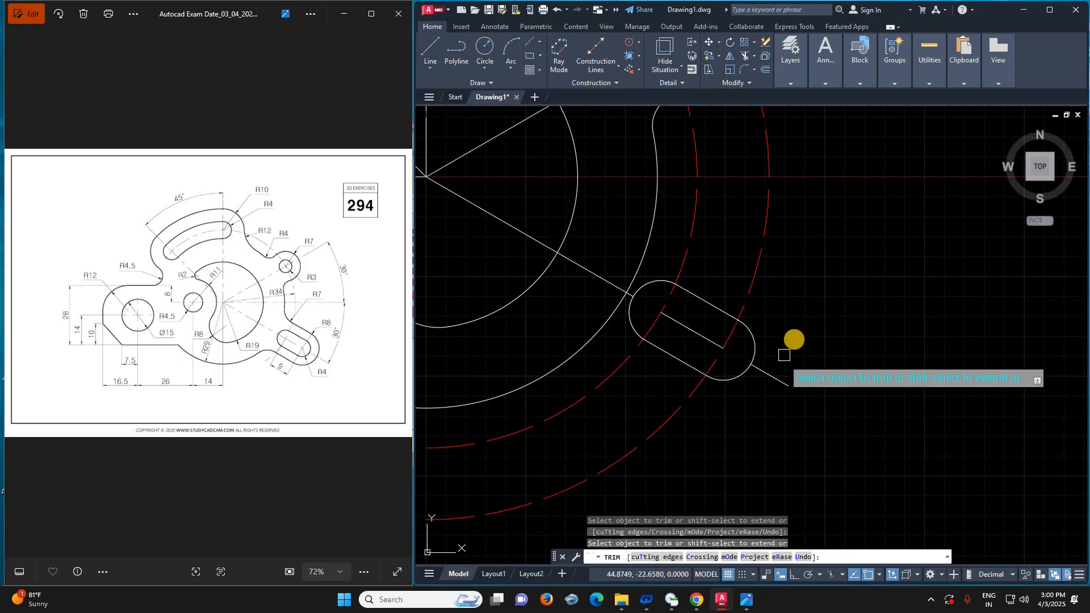
pyautogui.press('Escape')
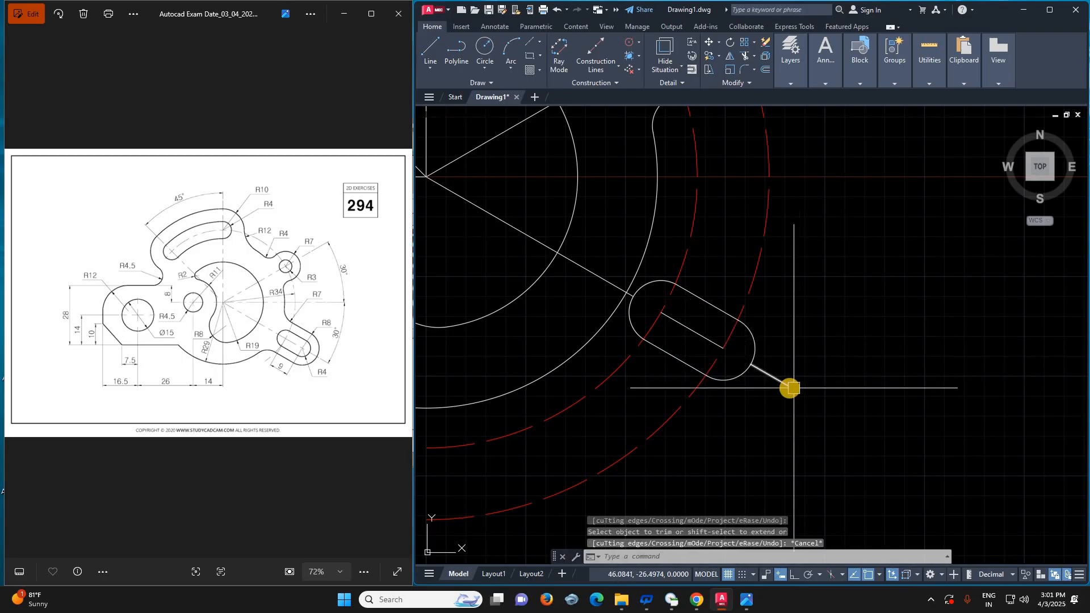
pyautogui.click(787, 384)
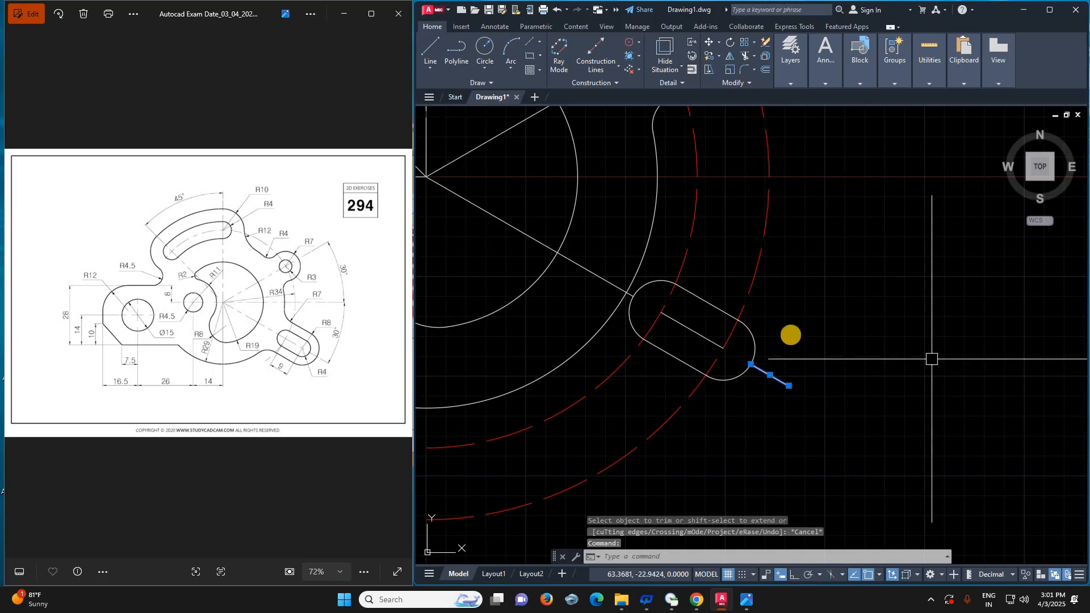
pyautogui.press('Delete')
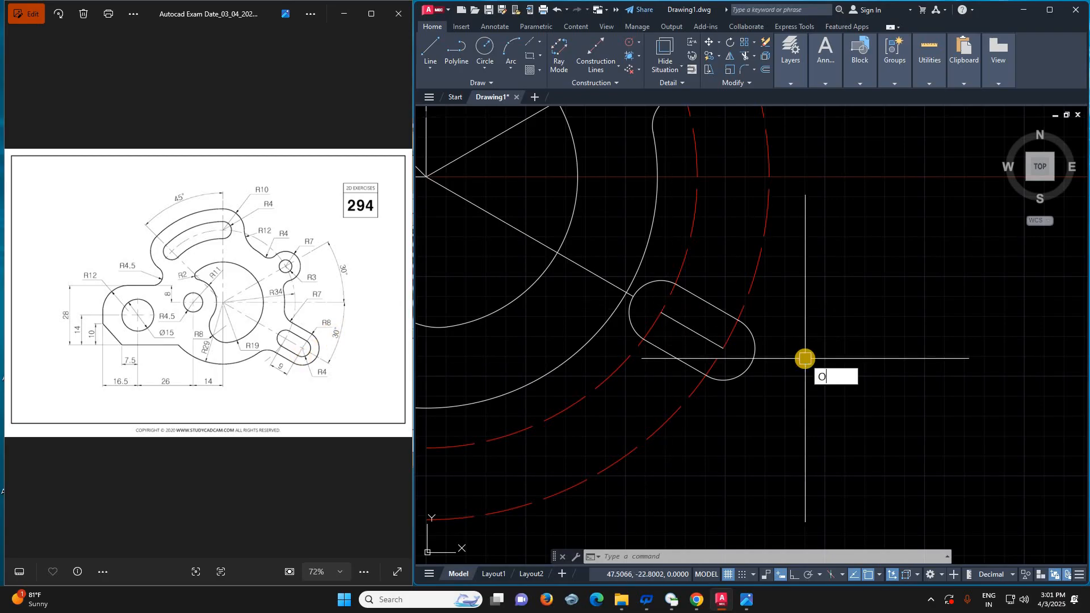
# - Offset the lower slot's two straight edges and its outer end arc outward by 4
pyautogui.write('o')
pyautogui.press('Return')
pyautogui.write('4')
pyautogui.press('Return')
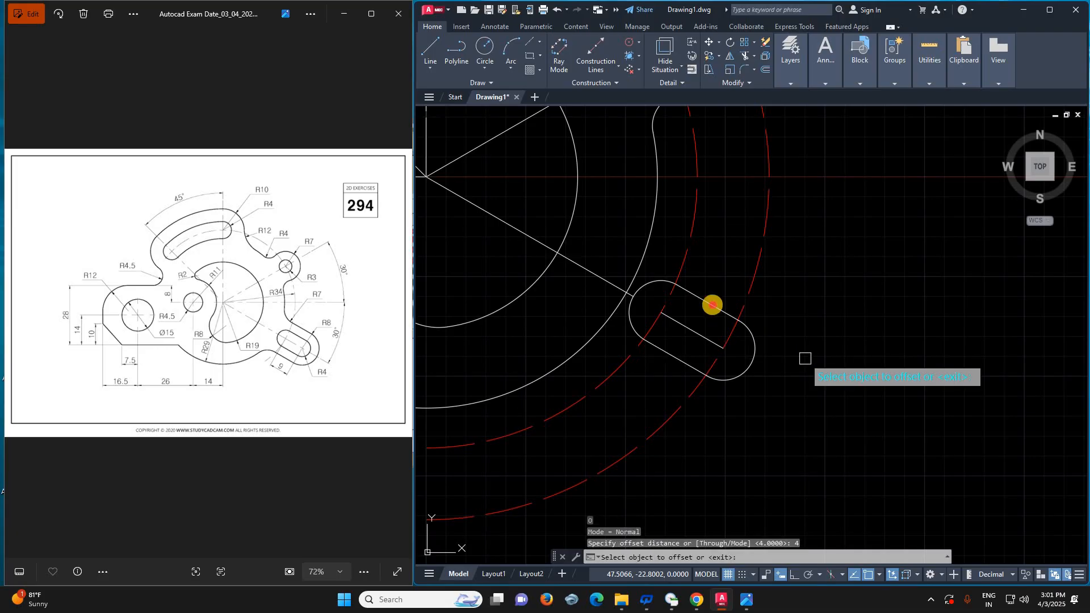
pyautogui.click(714, 307)
pyautogui.click(738, 274)
pyautogui.click(754, 337)
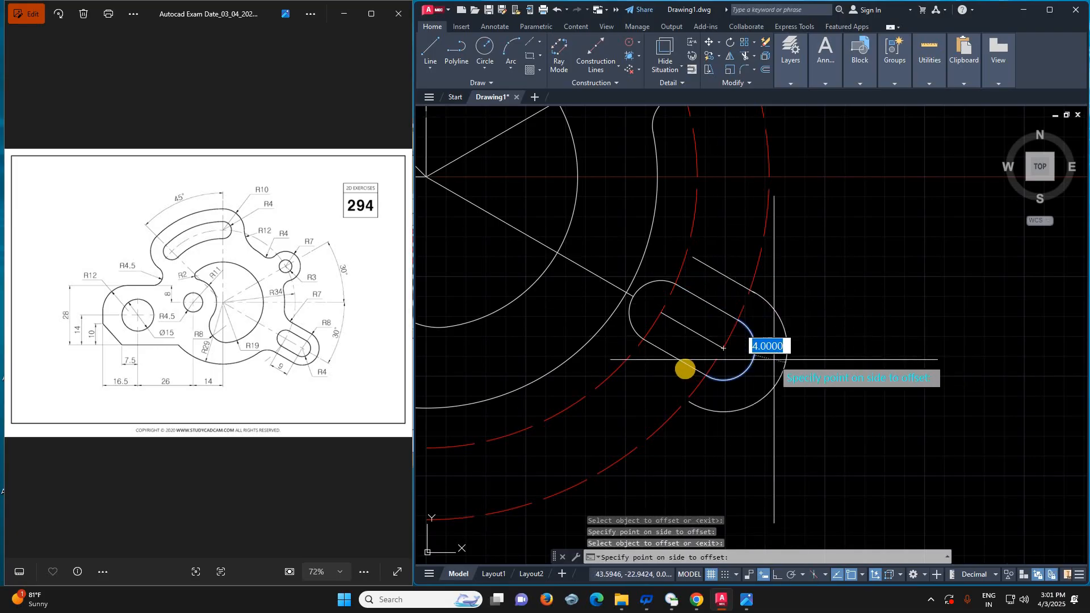
pyautogui.click(777, 364)
pyautogui.click(686, 365)
pyautogui.click(638, 387)
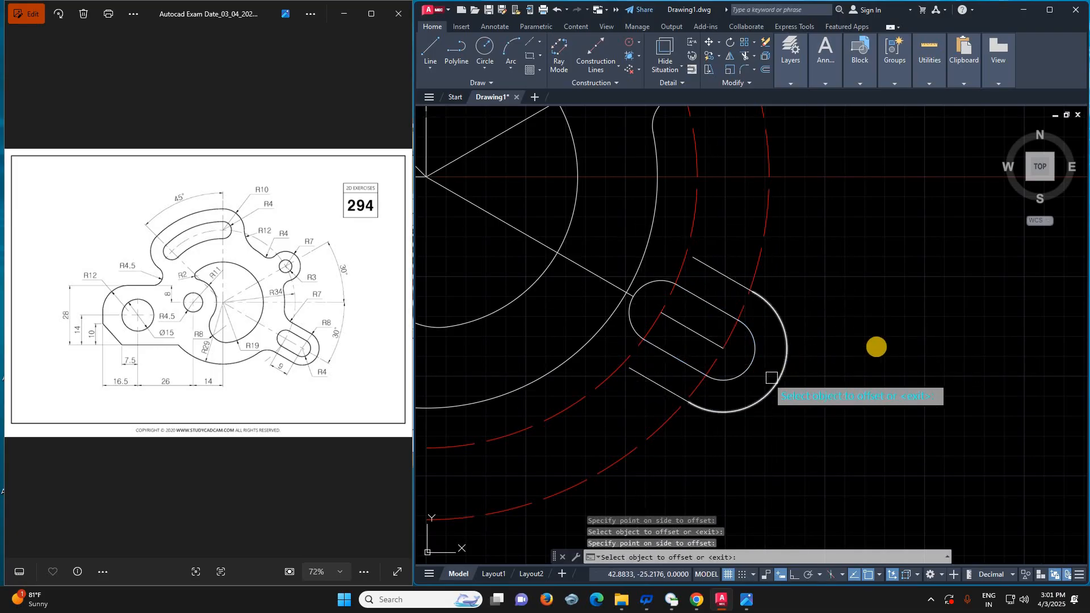
pyautogui.press('Escape')
# - Extend both straight edges of the lower slot's outer outline to the radius 29 circle
pyautogui.write('EXTEND :')
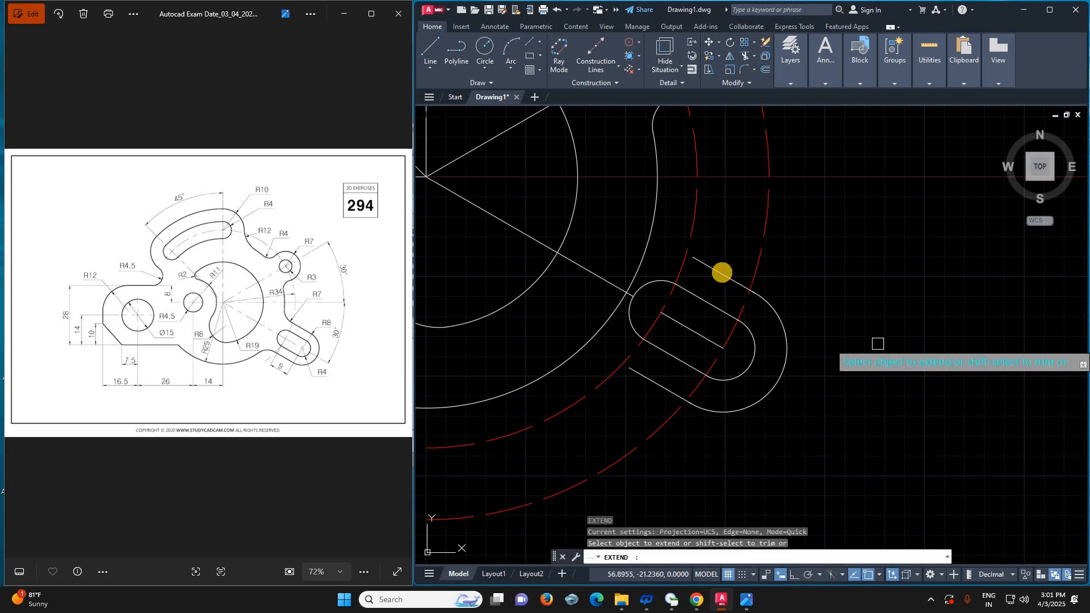
pyautogui.press('Return')
pyautogui.click(709, 266)
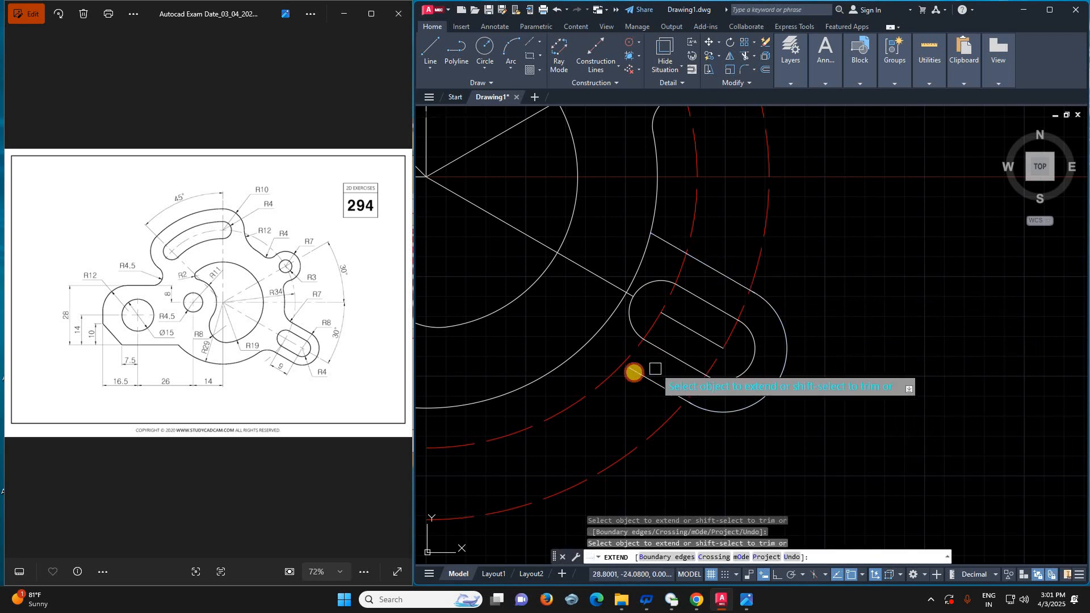
pyautogui.click(650, 374)
pyautogui.press('Escape')
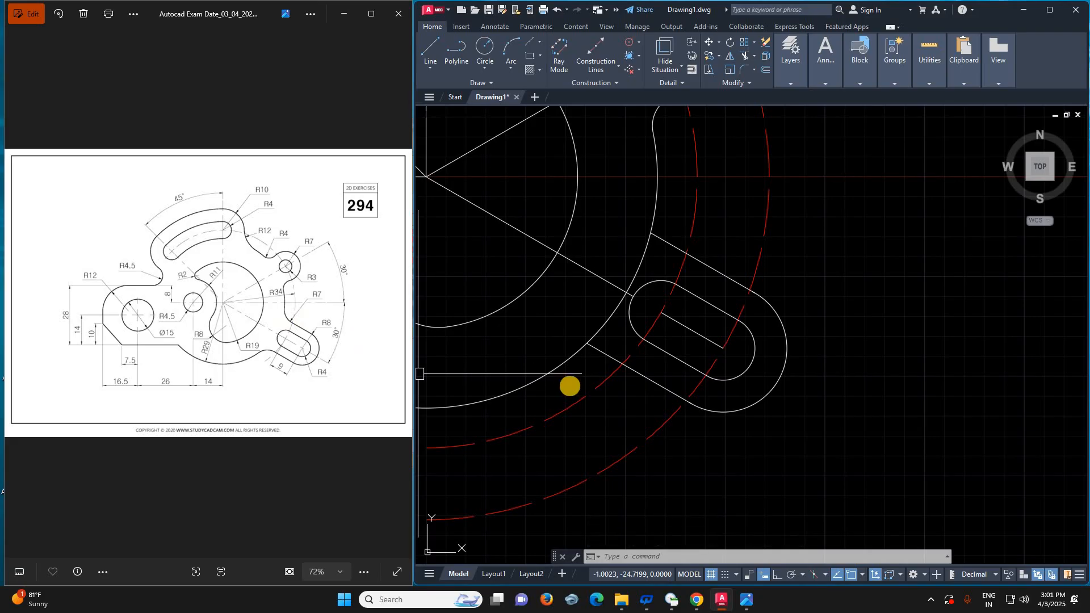
# - Fillet both straight edges of the lower slot's outer outline to the radius 29 circle with radius 7
pyautogui.write('f')
pyautogui.press('Return')
pyautogui.write('r')
pyautogui.press('Return')
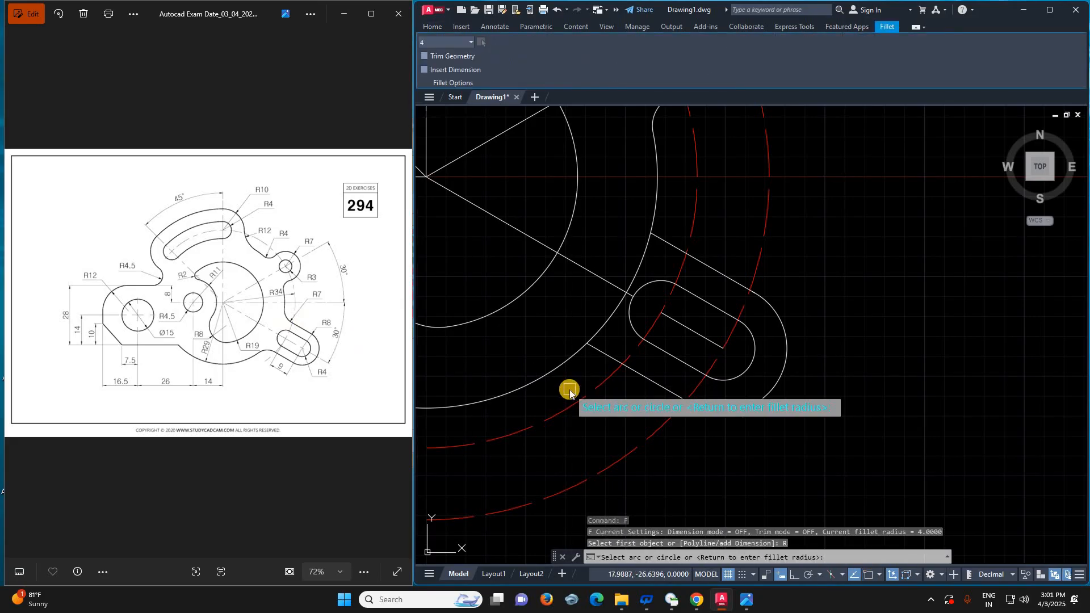
pyautogui.press('Return')
pyautogui.write('7')
pyautogui.press('Return')
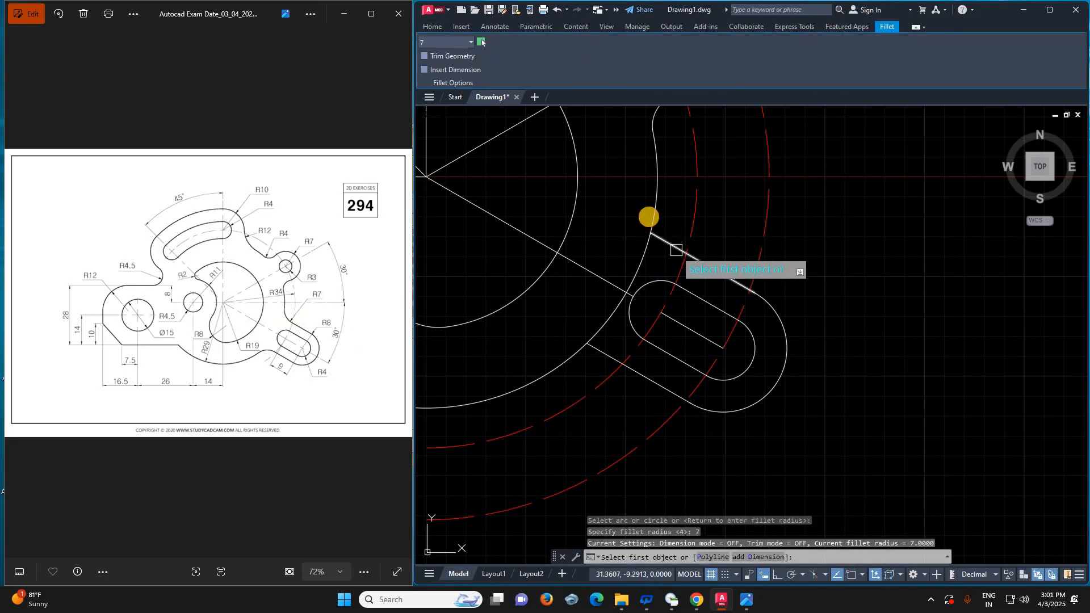
pyautogui.click(656, 228)
pyautogui.click(656, 228)
pyautogui.click(591, 354)
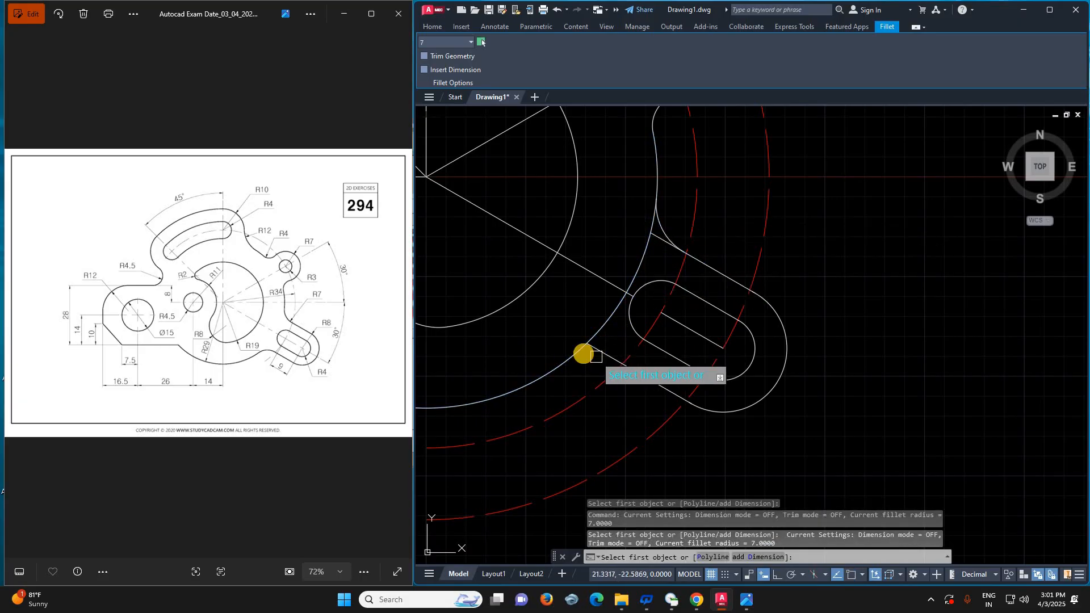
pyautogui.press('Escape')
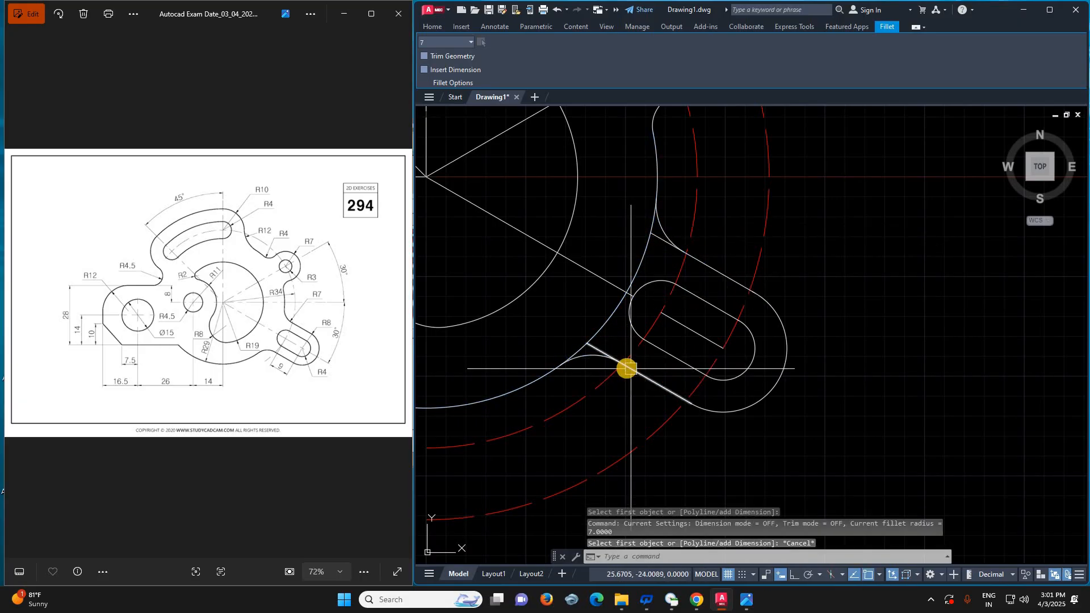
# - Trim the leftover pieces of the radius 29 circle and the slot outline's straight edges inside the two radius 7 fillets
pyautogui.write('TR')
pyautogui.press('Return')
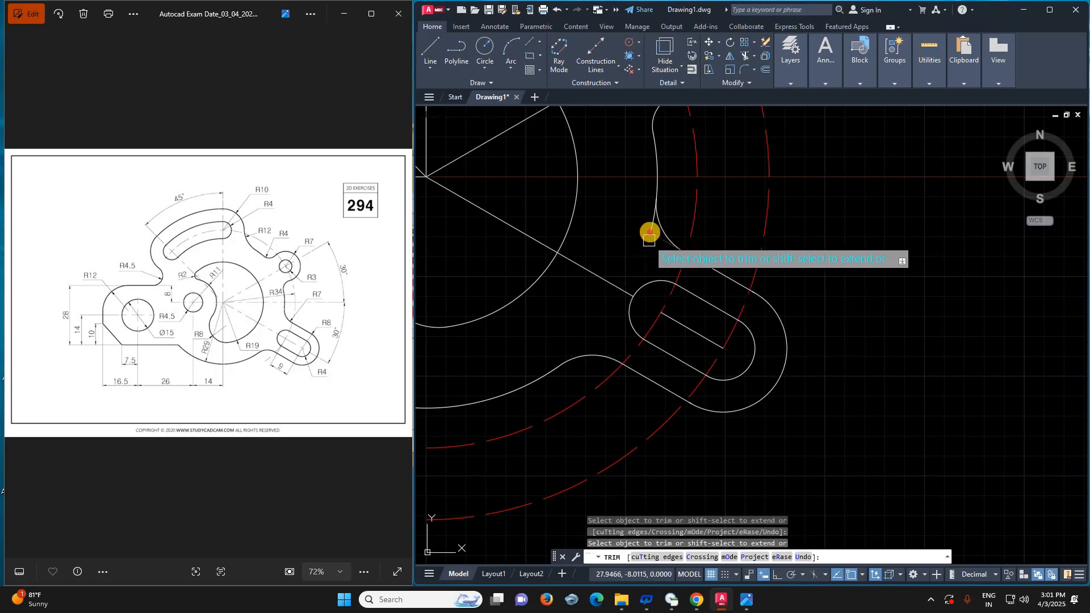
pyautogui.scroll(-4, 782, 301)
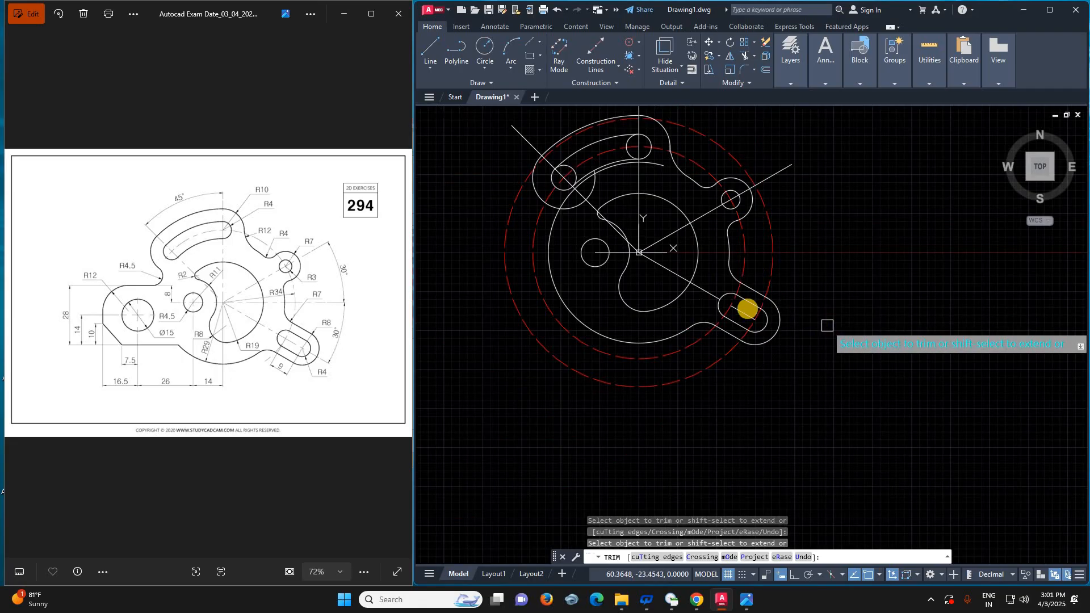
pyautogui.click(755, 308)
pyautogui.click(786, 309)
pyautogui.click(733, 314)
pyautogui.click(583, 226)
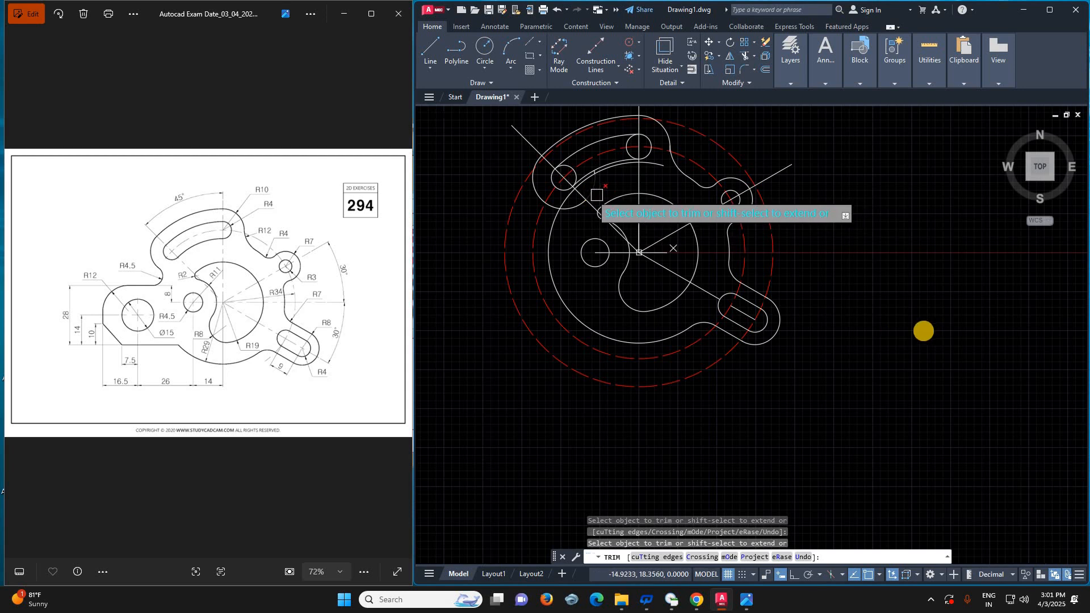
pyautogui.press('Escape')
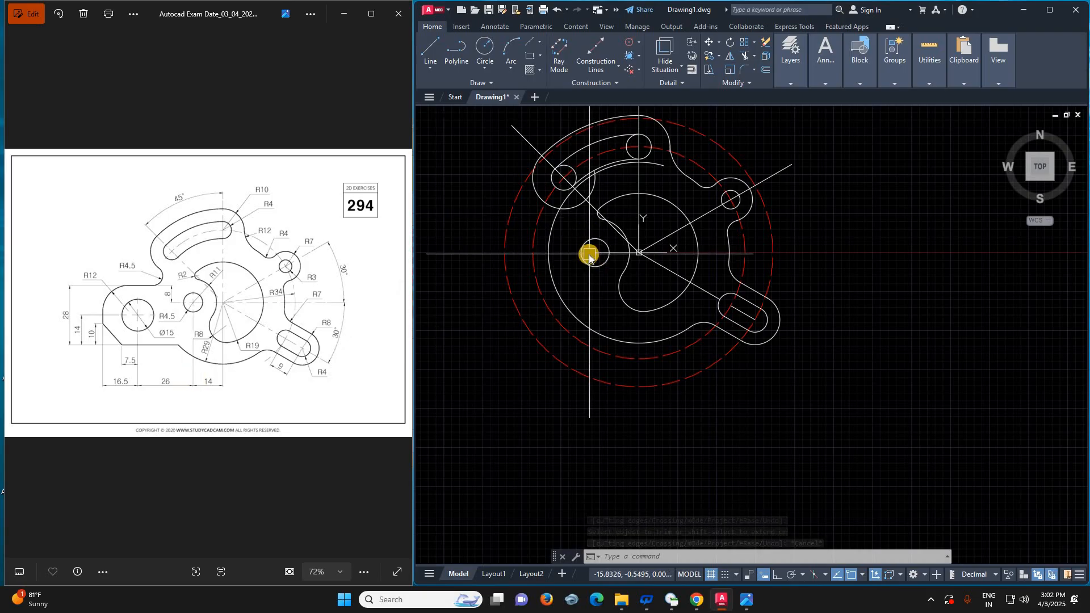
# - With ortho on, draw a horizontal line 26 long leftward from the centre of the small radius 4.5 hole
pyautogui.write('l')
pyautogui.press('Return')
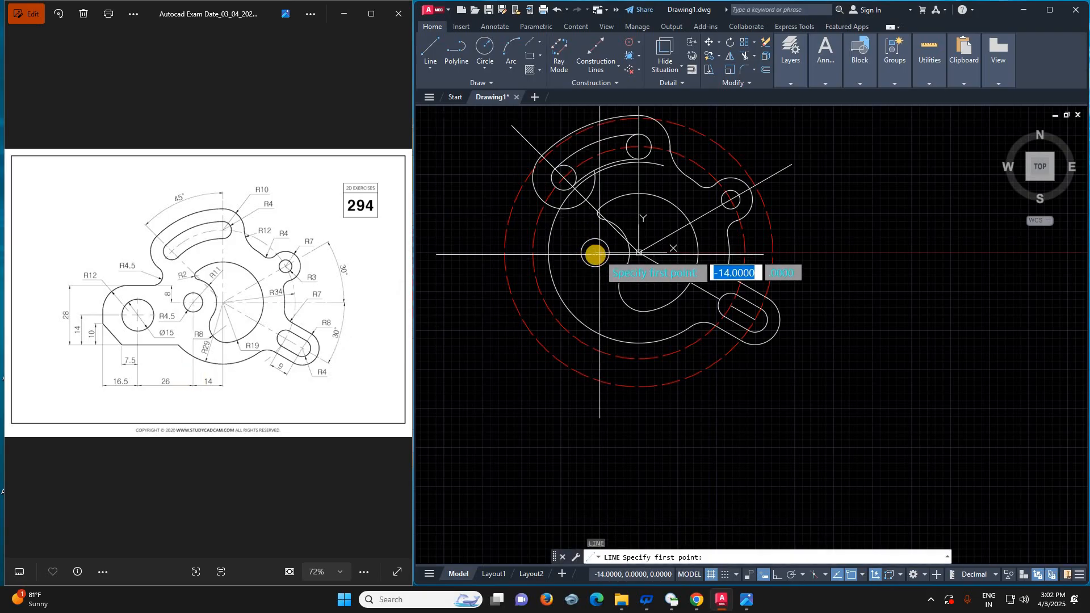
pyautogui.click(595, 254)
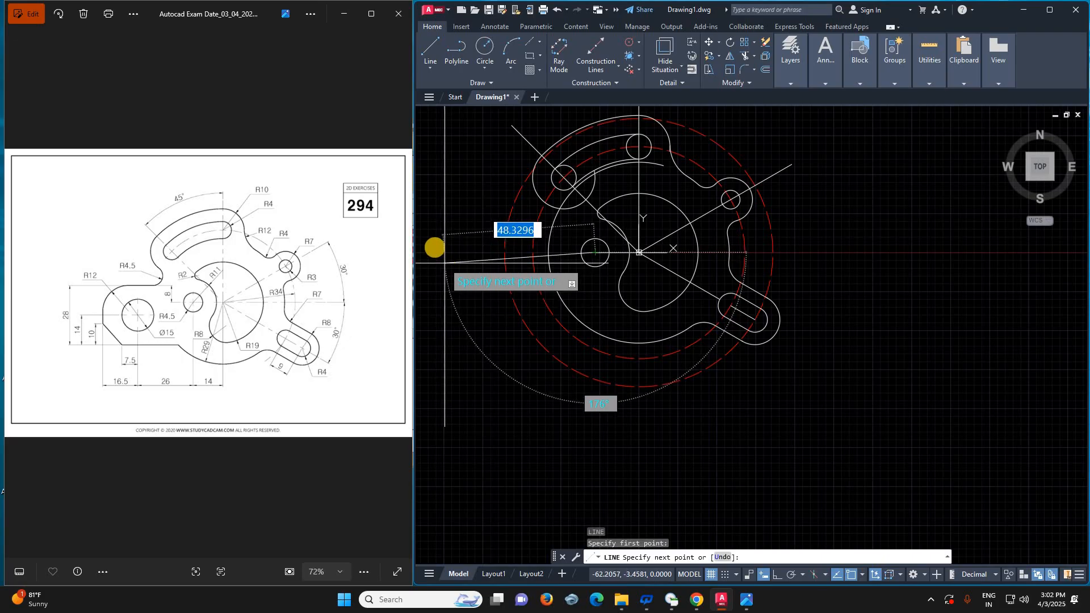
pyautogui.press('F8')
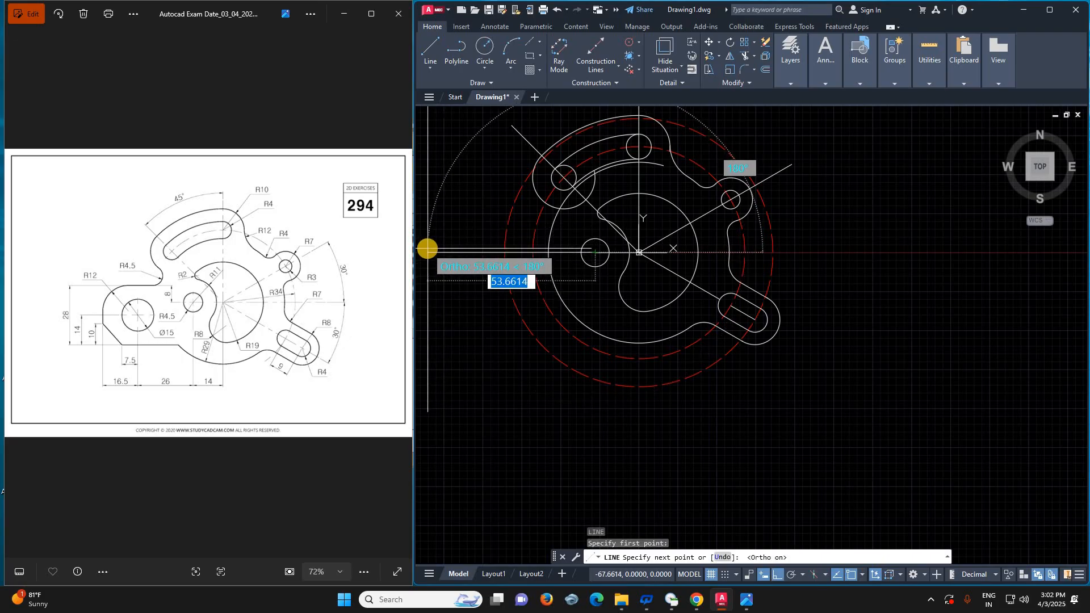
pyautogui.write('2')
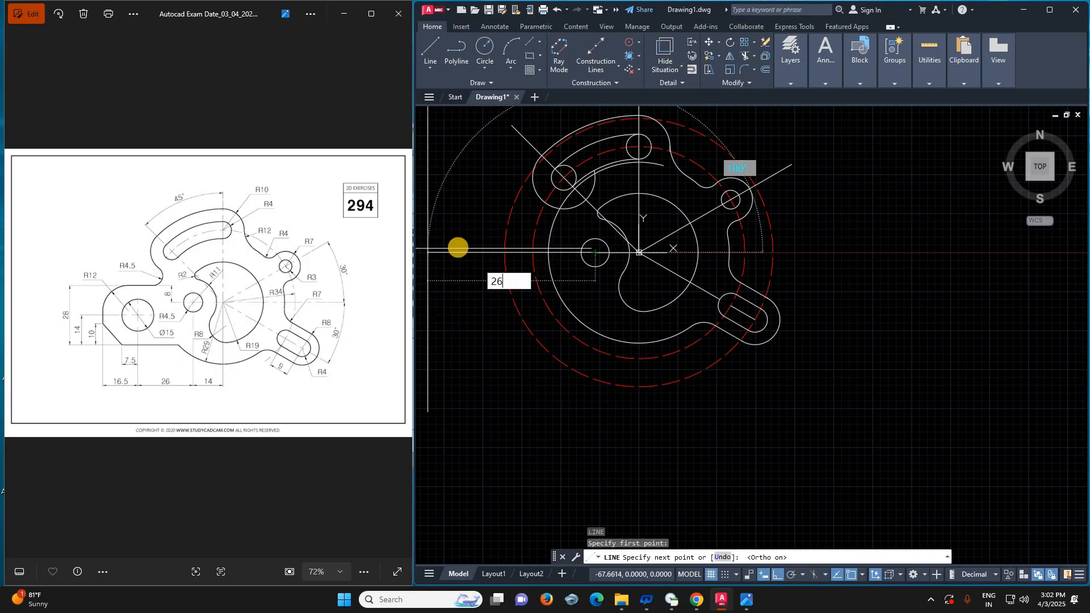
pyautogui.write('6')
pyautogui.press('Return')
pyautogui.press('Escape')
# - Draw a circle of diameter 15 centred on the left end of the 26 long line
pyautogui.scroll(5, 519, 252)
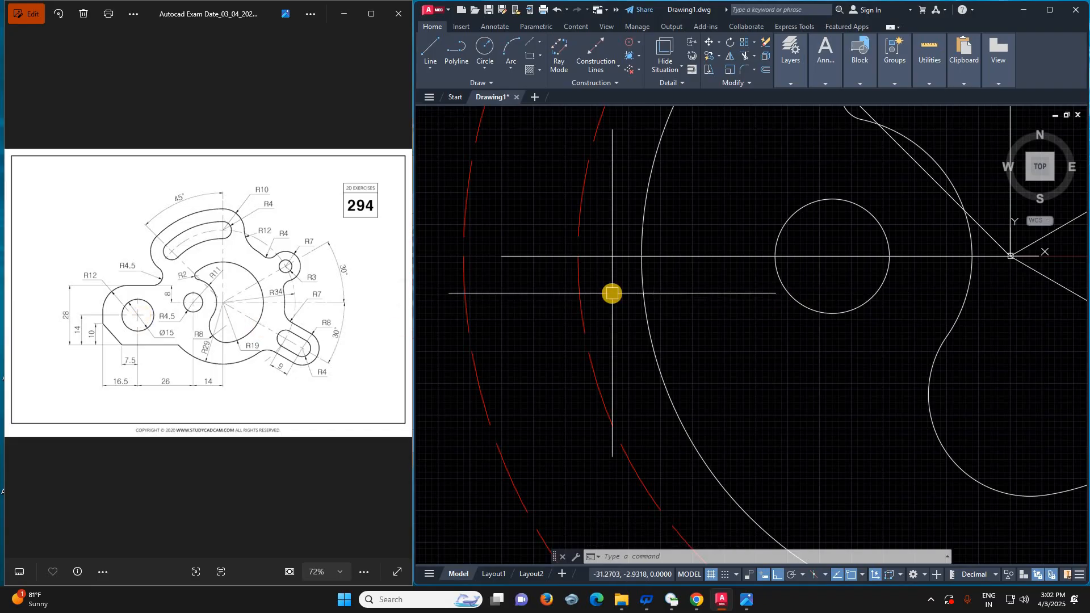
pyautogui.press('Return')
pyautogui.click(502, 256)
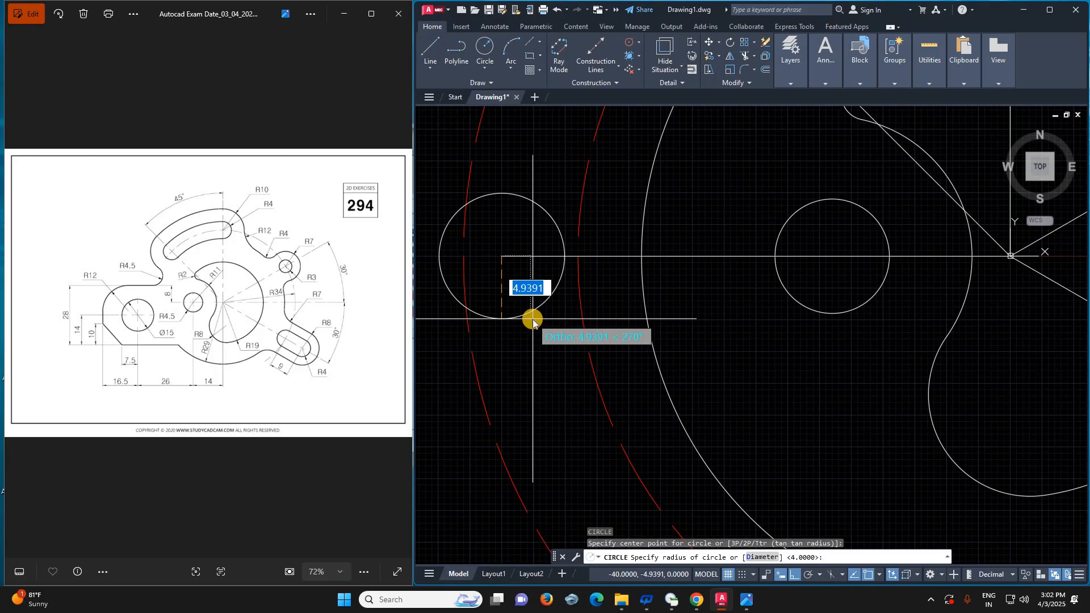
pyautogui.write('d')
pyautogui.press('Return')
pyautogui.write('15')
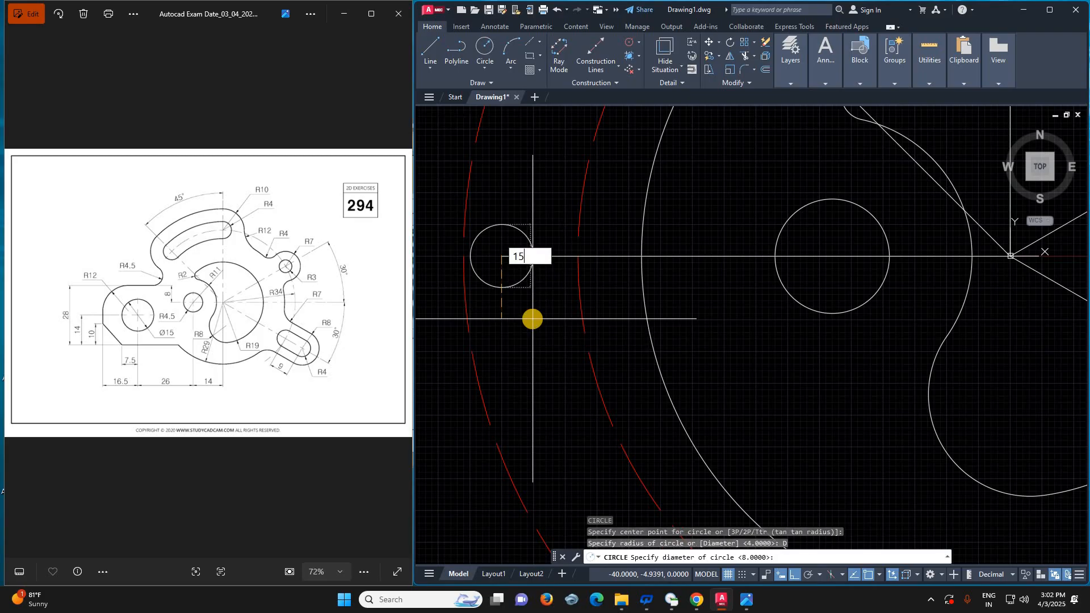
pyautogui.press('Return')
# - Draw a horizontal line 16.5 long leftward from the centre of the diameter 15 circle
pyautogui.scroll(-4, 603, 304)
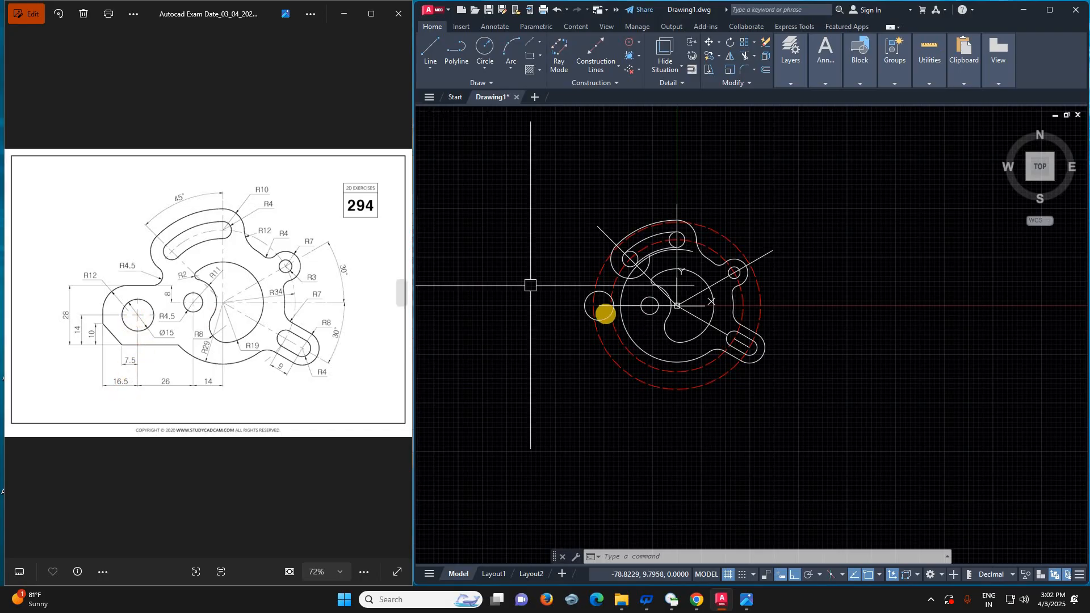
pyautogui.press('Return')
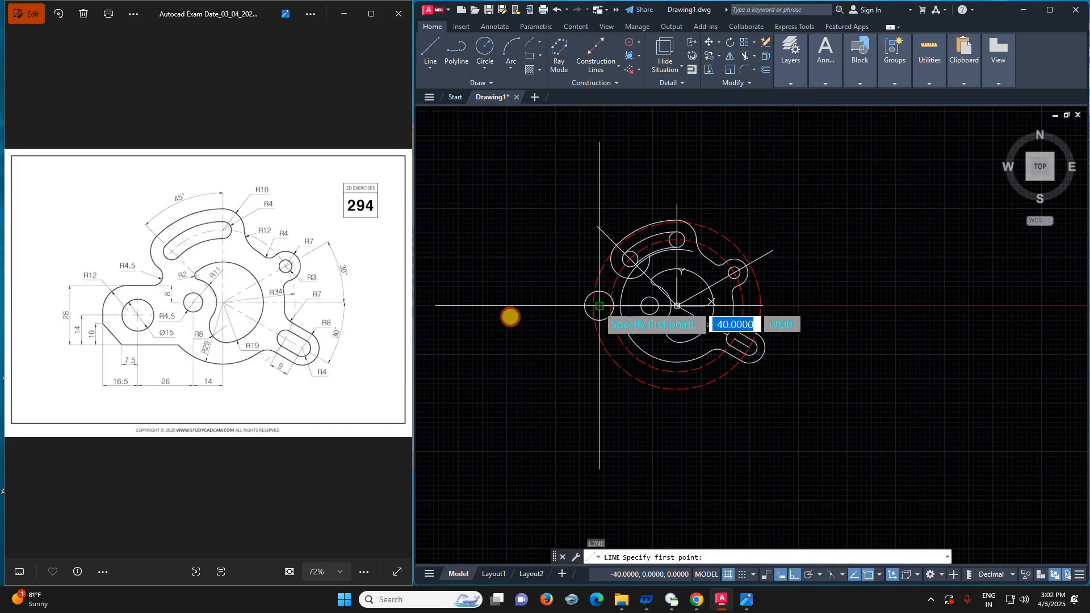
pyautogui.click(599, 306)
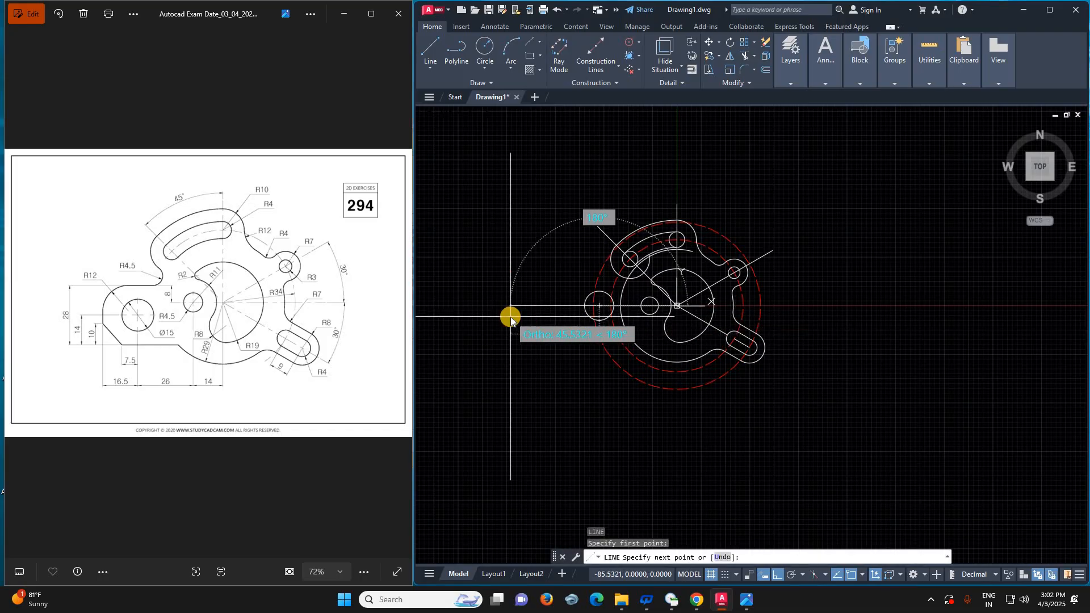
pyautogui.press('Return')
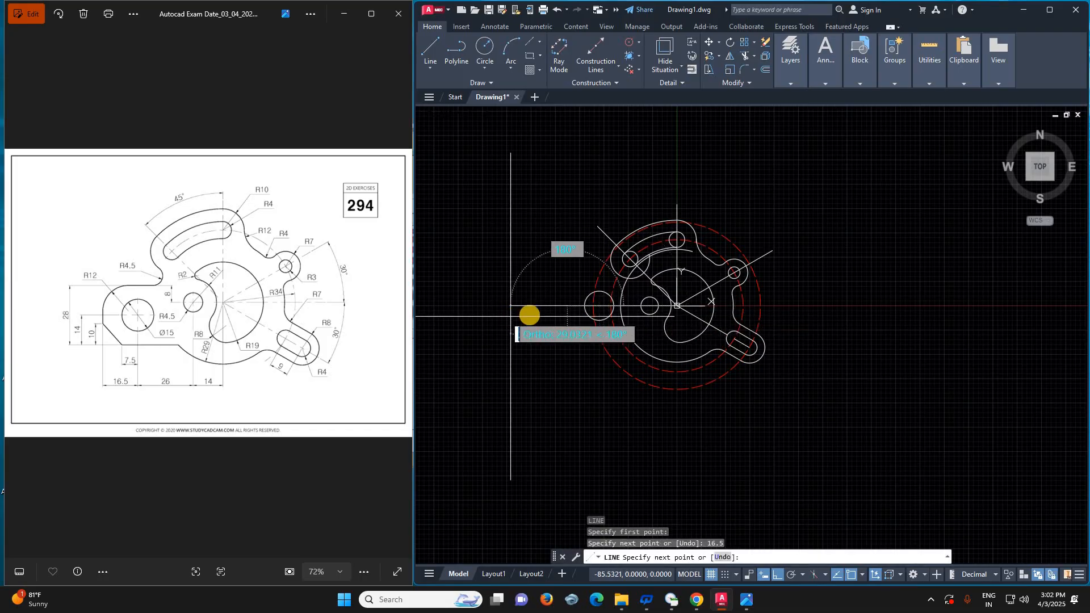
pyautogui.press('Escape')
# - Offset the 16.5 long line downward by 14 and extend the copy rightward to the radius 29 circle
pyautogui.scroll(4, 581, 309)
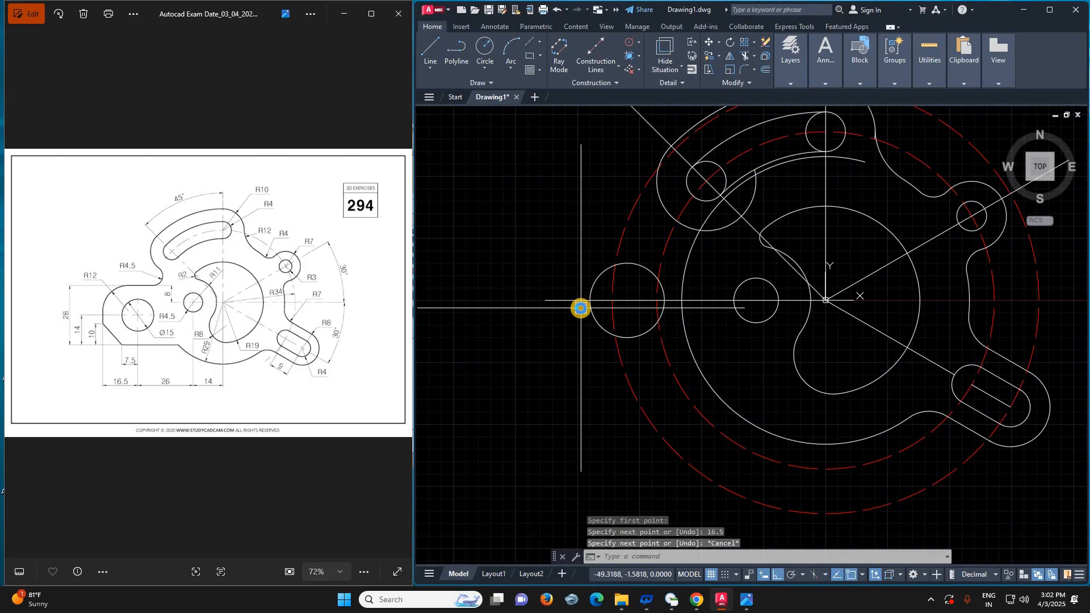
pyautogui.press('Return')
pyautogui.write('14')
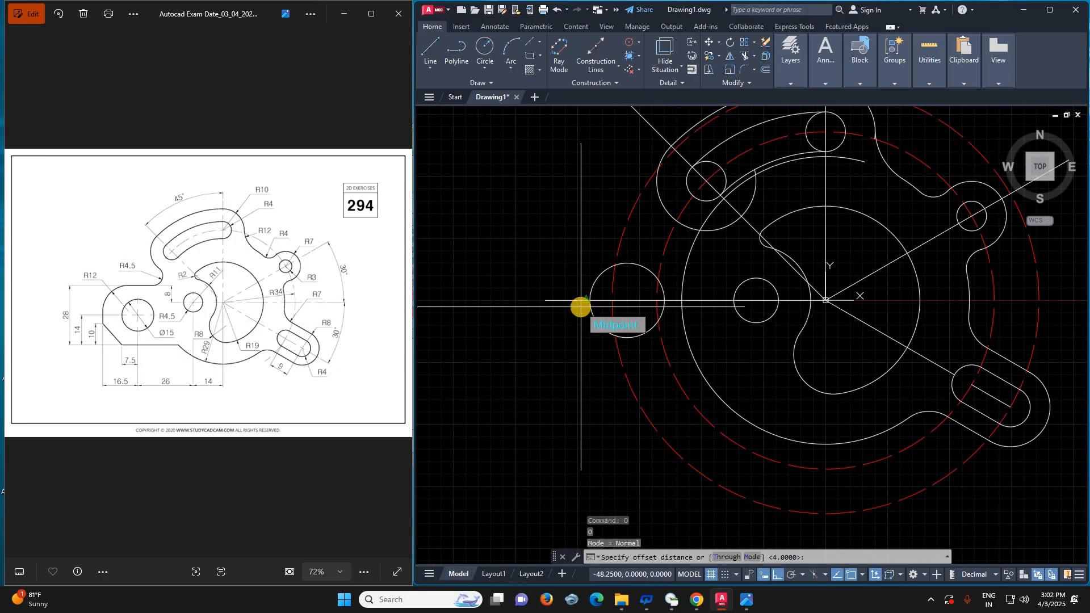
pyautogui.press('Return')
pyautogui.click(570, 372)
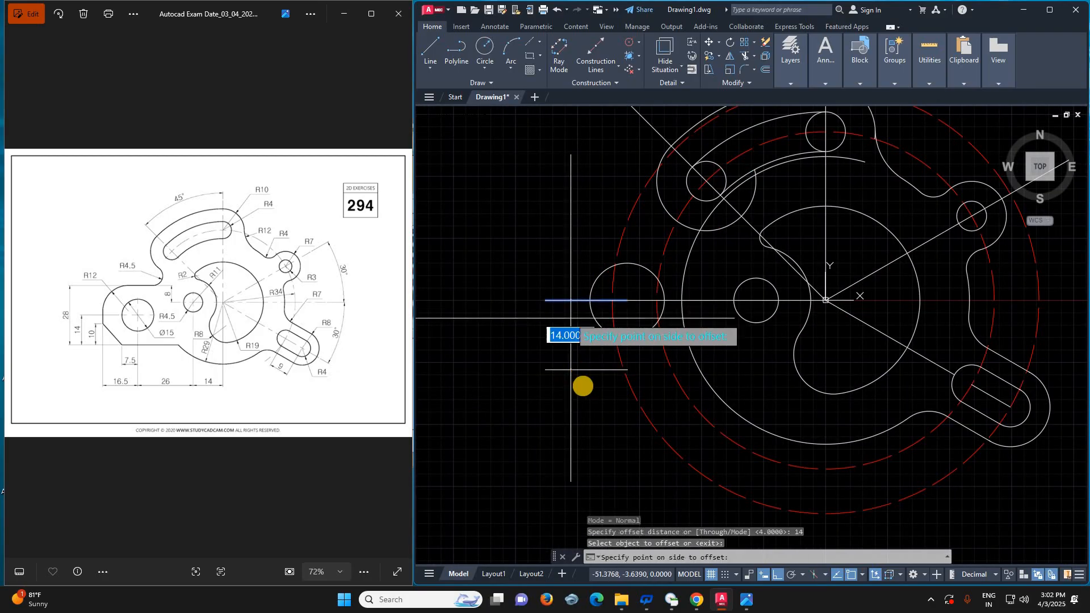
pyautogui.press('Escape')
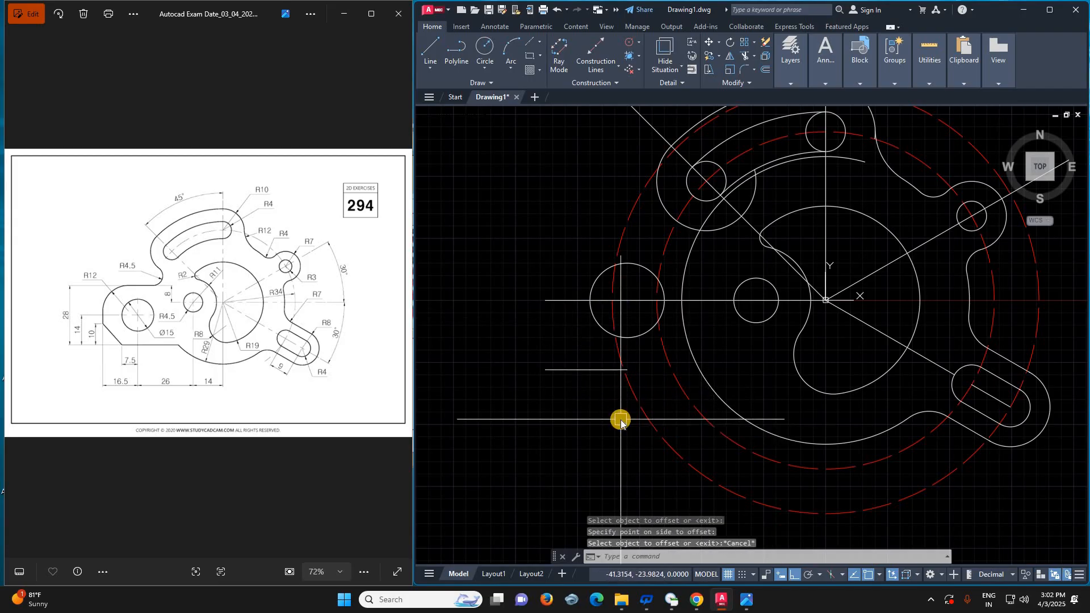
pyautogui.press('Return')
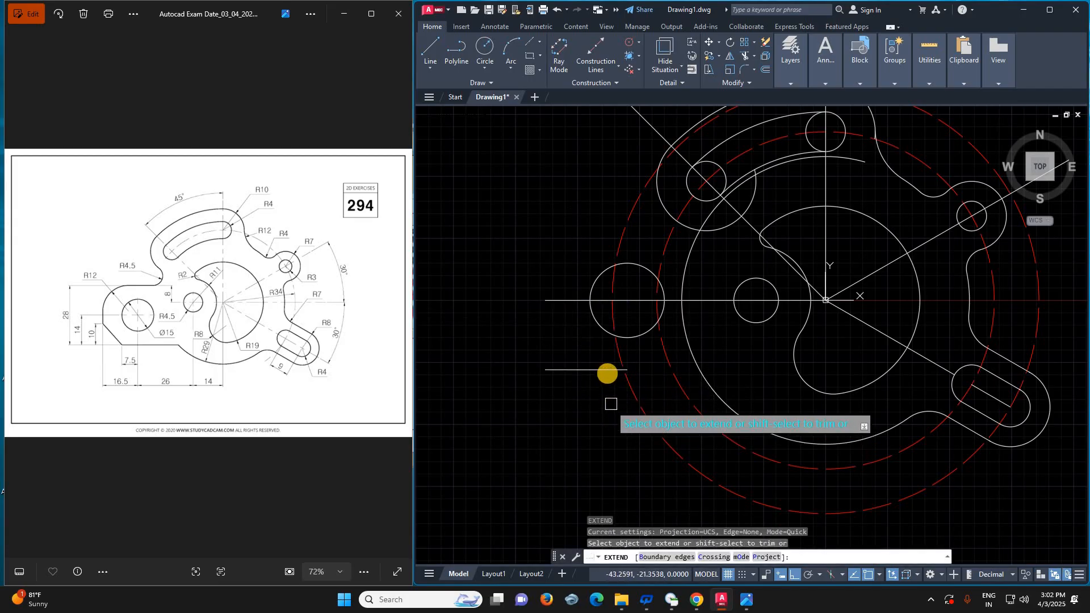
pyautogui.click(641, 369)
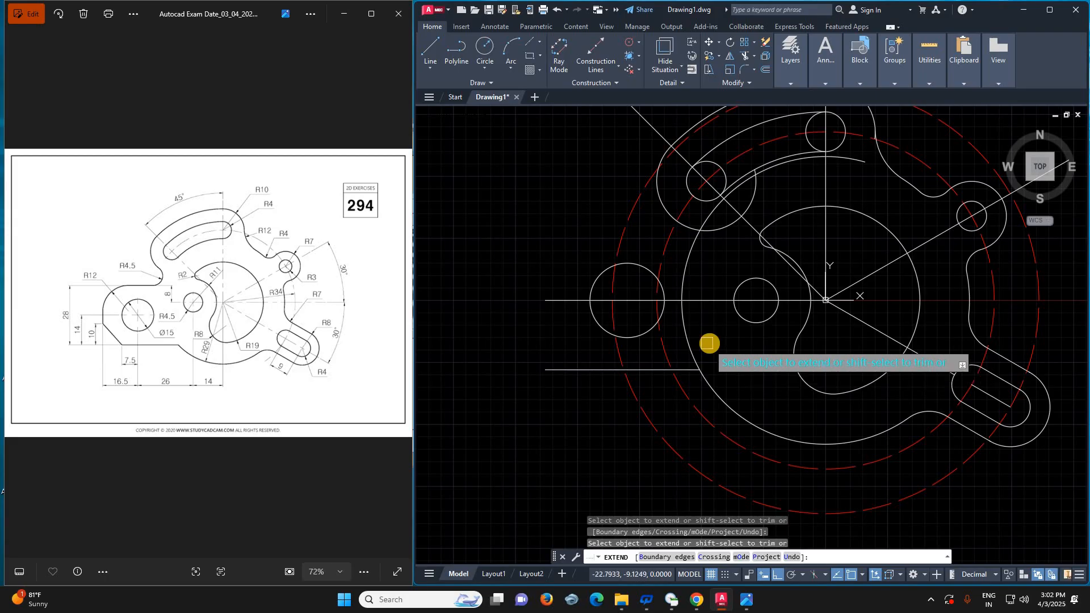
pyautogui.press('Escape')
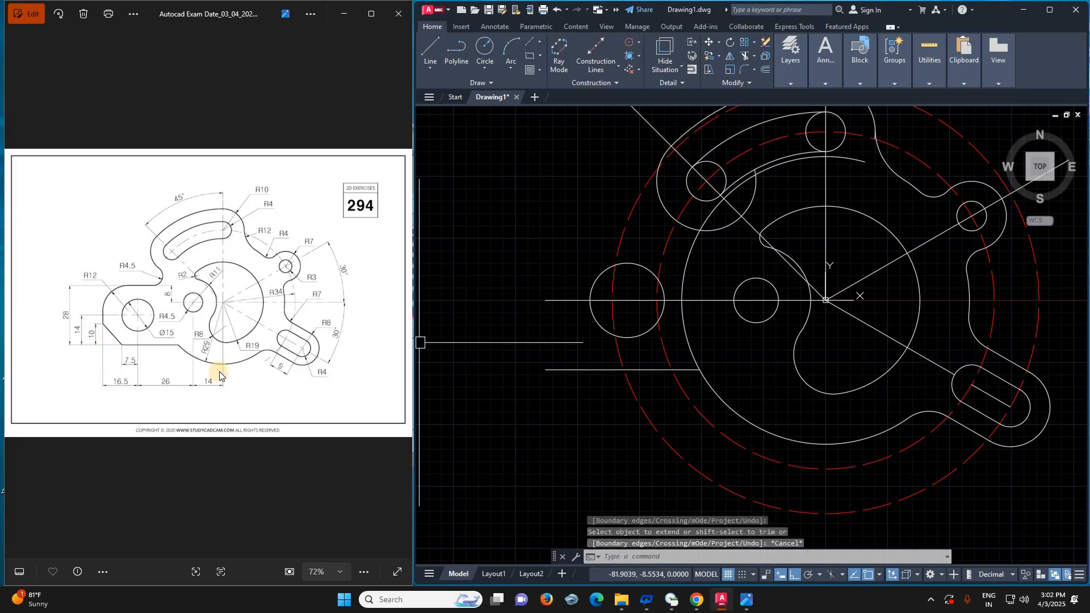
# - Draw a vertical line 28 long up from the lower edge's left end, then a horizontal line about 28 long to the right
pyautogui.write('l')
pyautogui.press('Return')
pyautogui.click(545, 370)
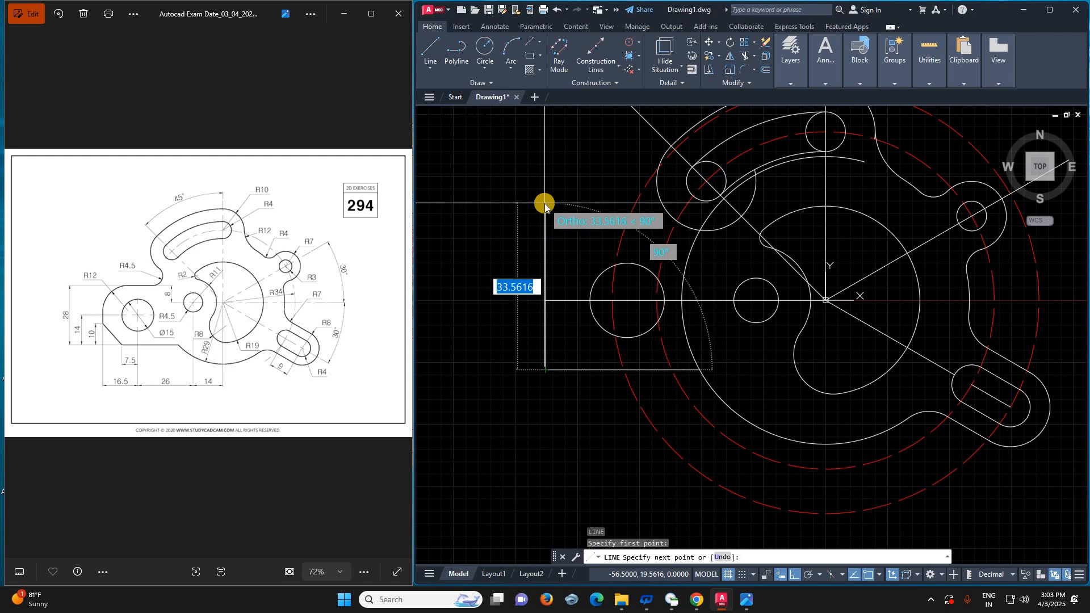
pyautogui.write('28')
pyautogui.press('Return')
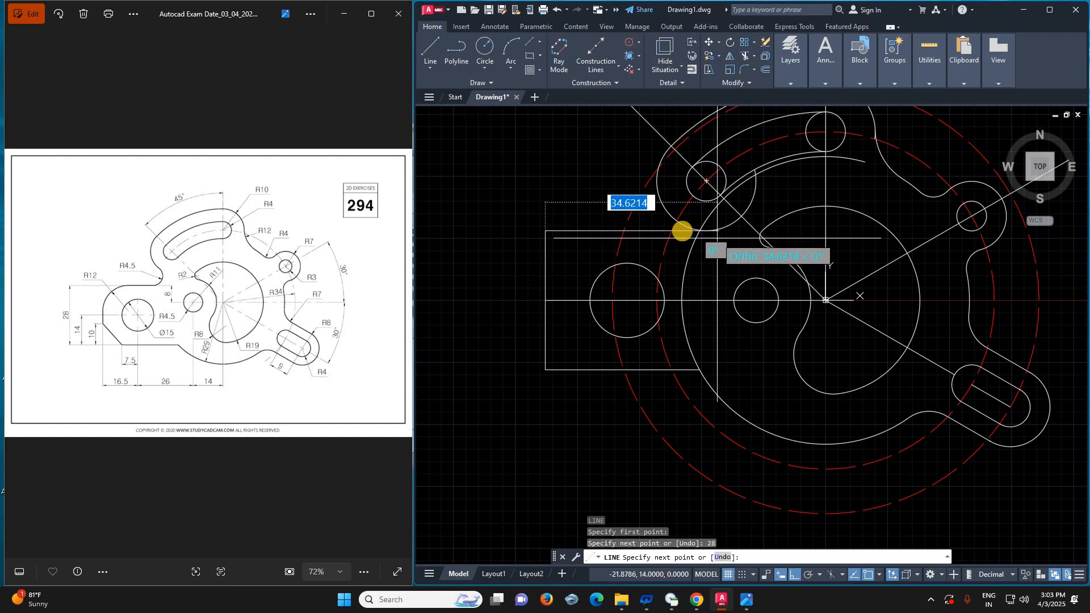
pyautogui.click(683, 230)
pyautogui.scroll(4, 683, 232)
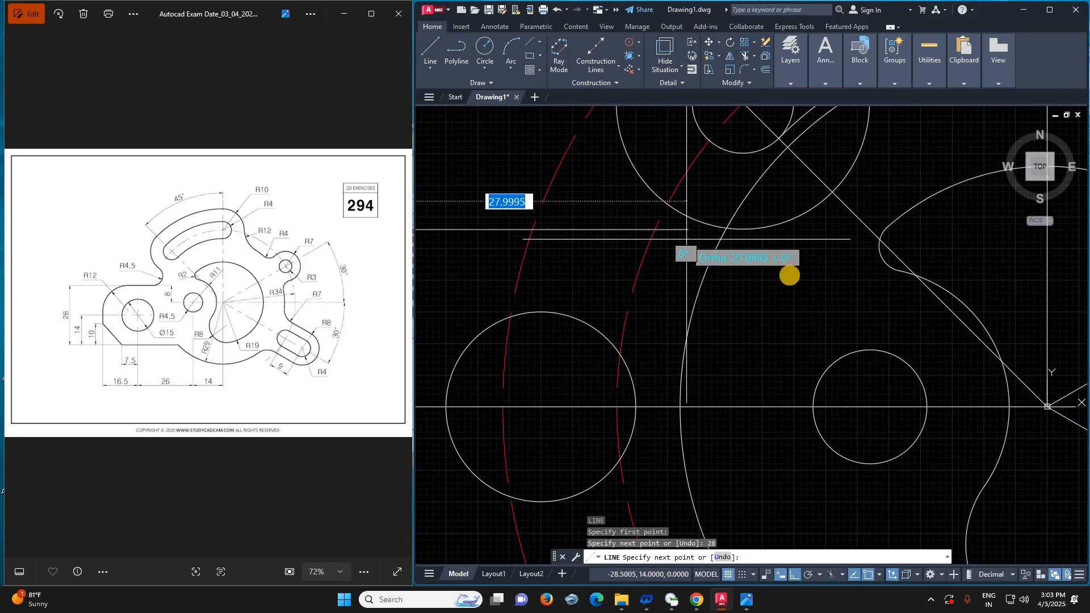
pyautogui.press('Escape')
pyautogui.scroll(-2, 790, 328)
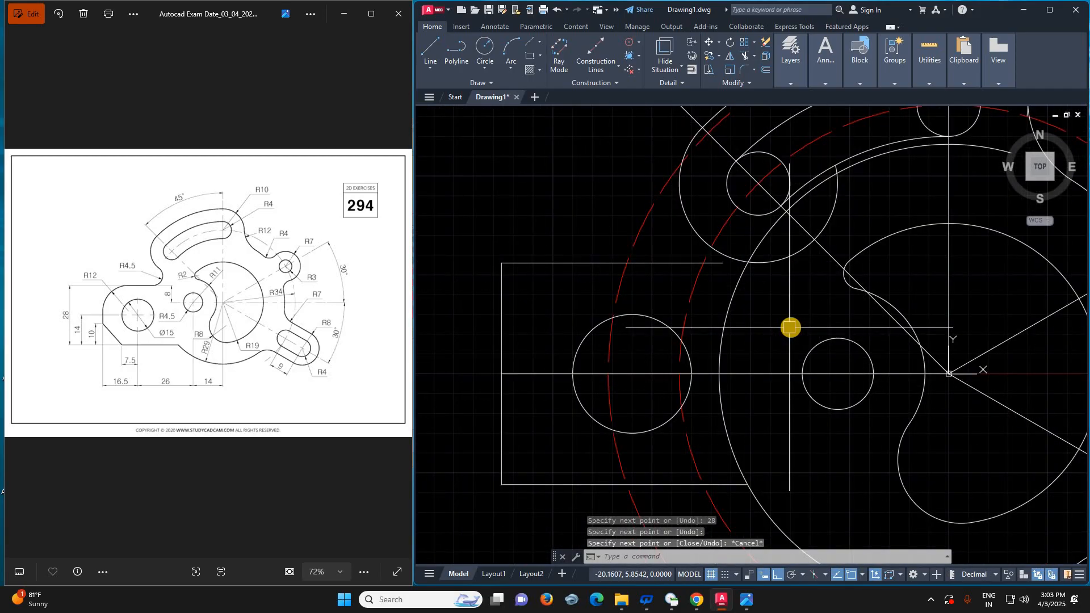
# - Fillet the left lobe's upper edge to the upper slot's outer end arc with radius 4.5
pyautogui.write('F')
pyautogui.press('Return')
pyautogui.write('R')
pyautogui.press('Return')
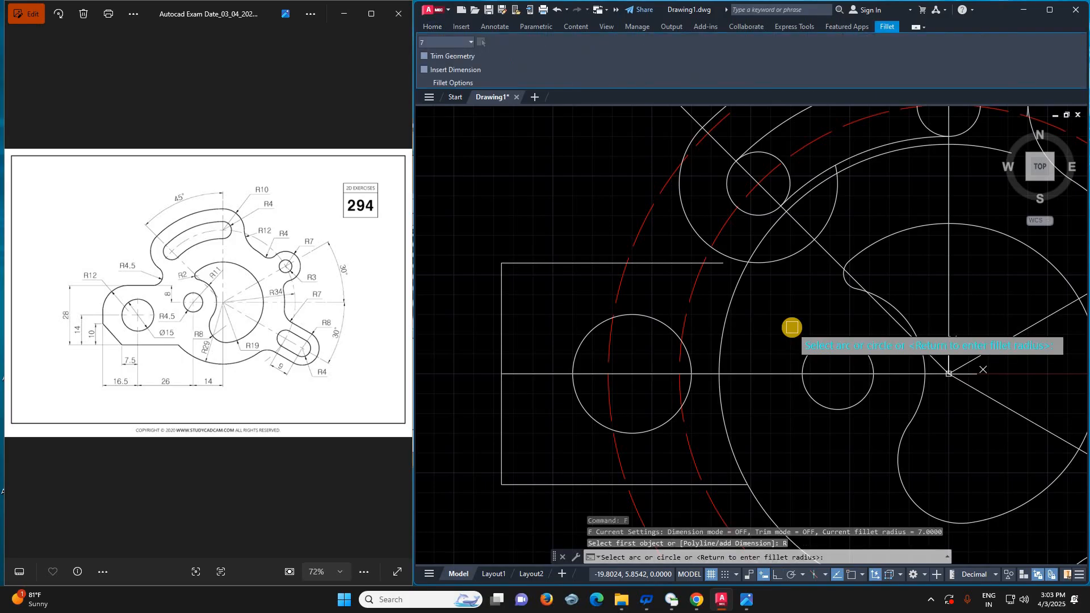
pyautogui.press('Return')
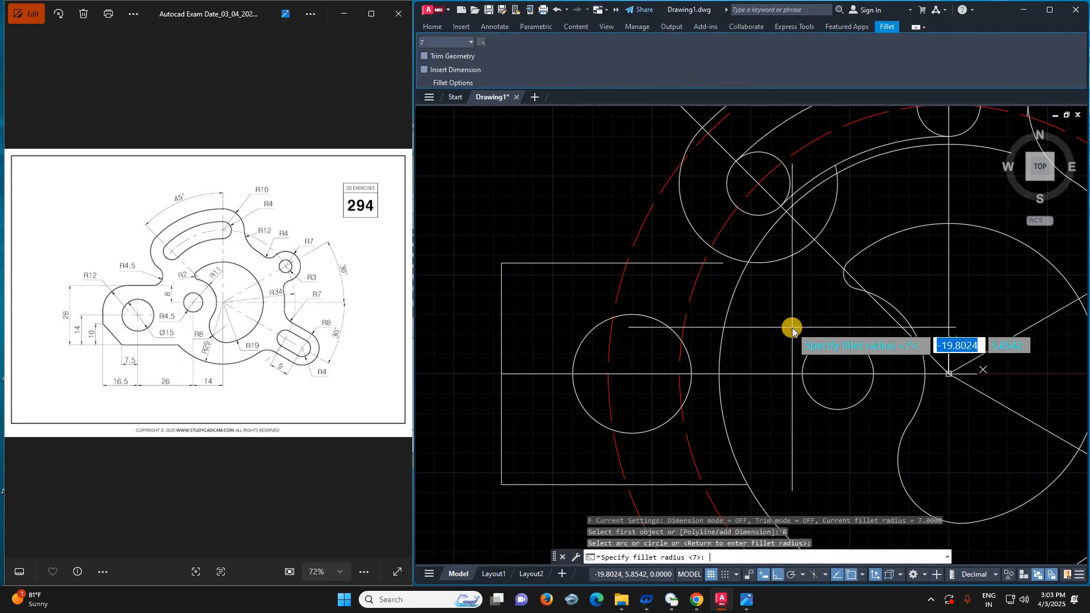
pyautogui.write('4.5')
pyautogui.press('Return')
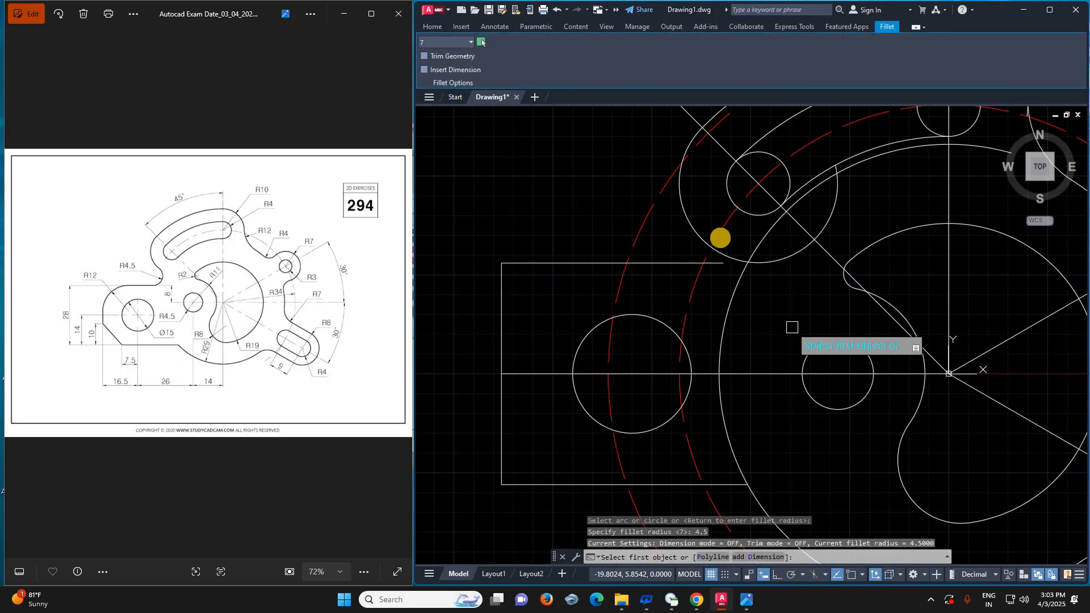
pyautogui.click(663, 262)
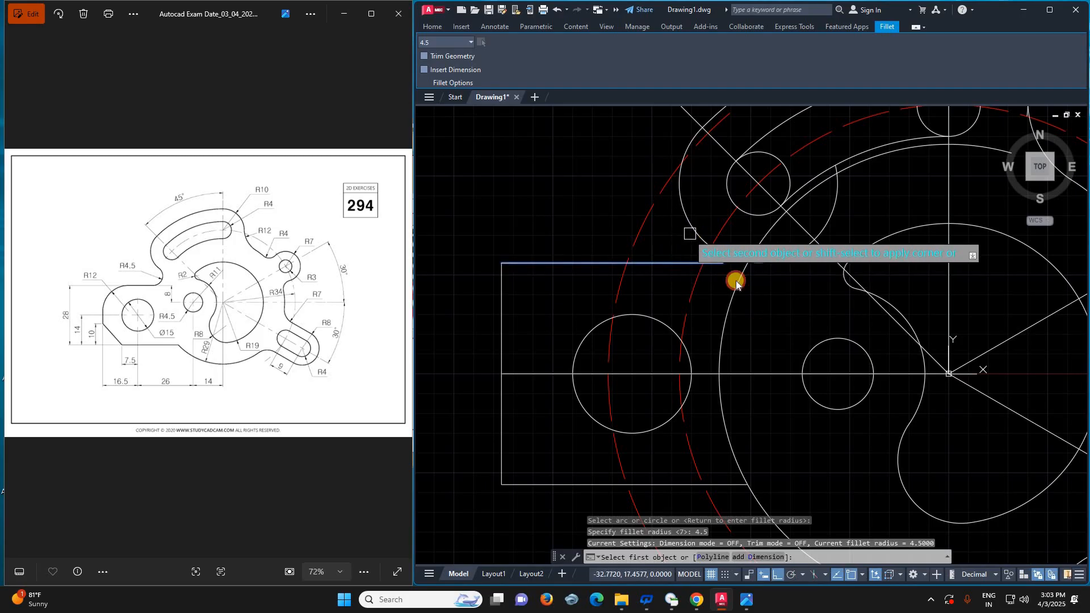
pyautogui.click(687, 231)
pyautogui.press('Return')
pyautogui.press('Escape')
# - Trim the upper edge and the slot's outer end arc at the radius 4.5 fillet, and delete the leftover inner arc
pyautogui.write('tr')
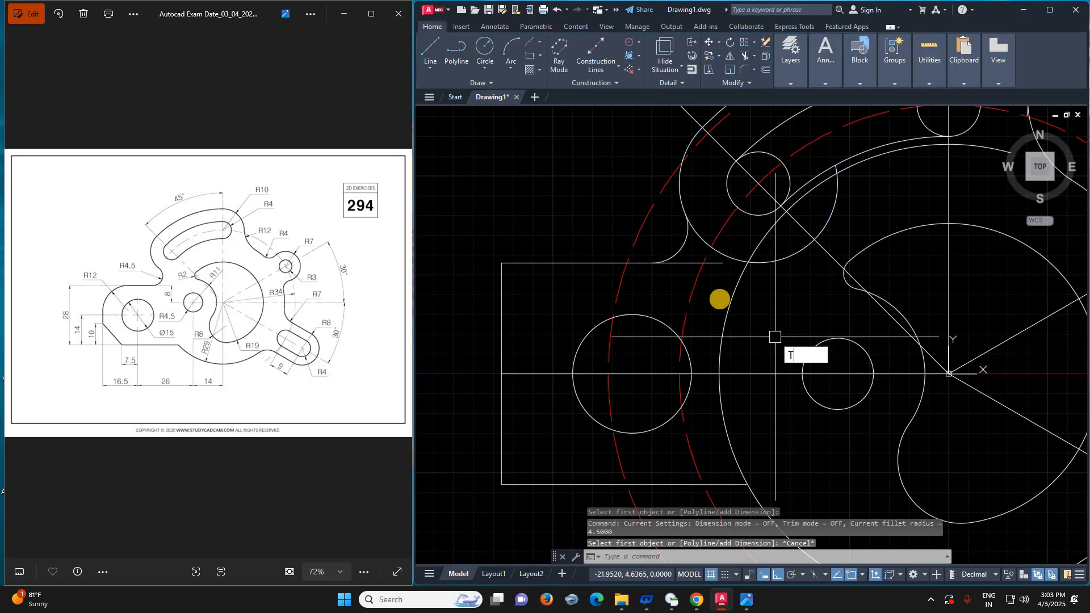
pyautogui.press('Return')
pyautogui.click(713, 262)
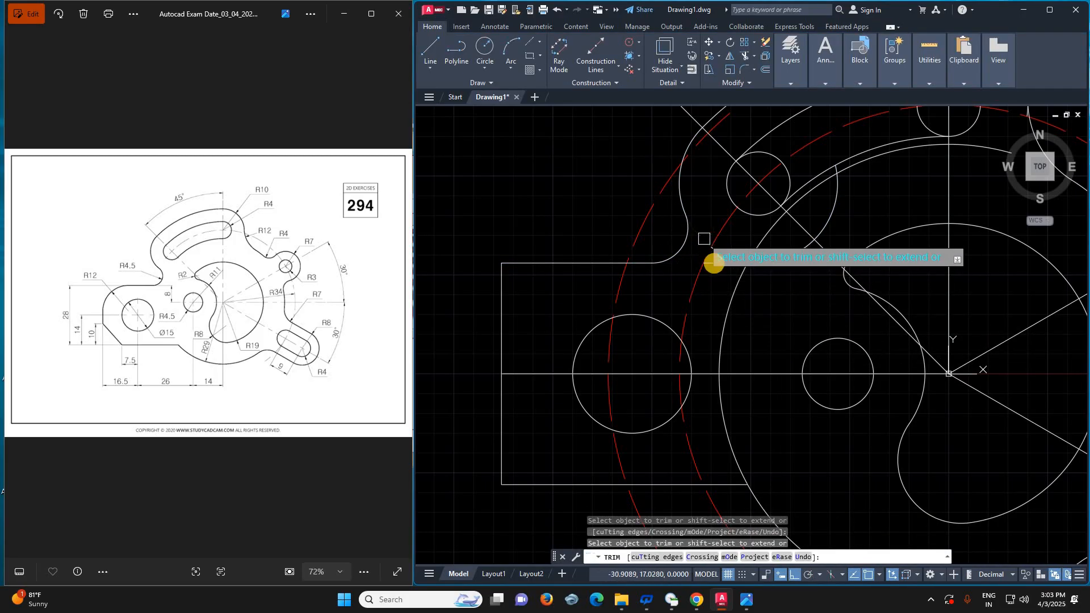
pyautogui.press('Escape')
pyautogui.click(727, 257)
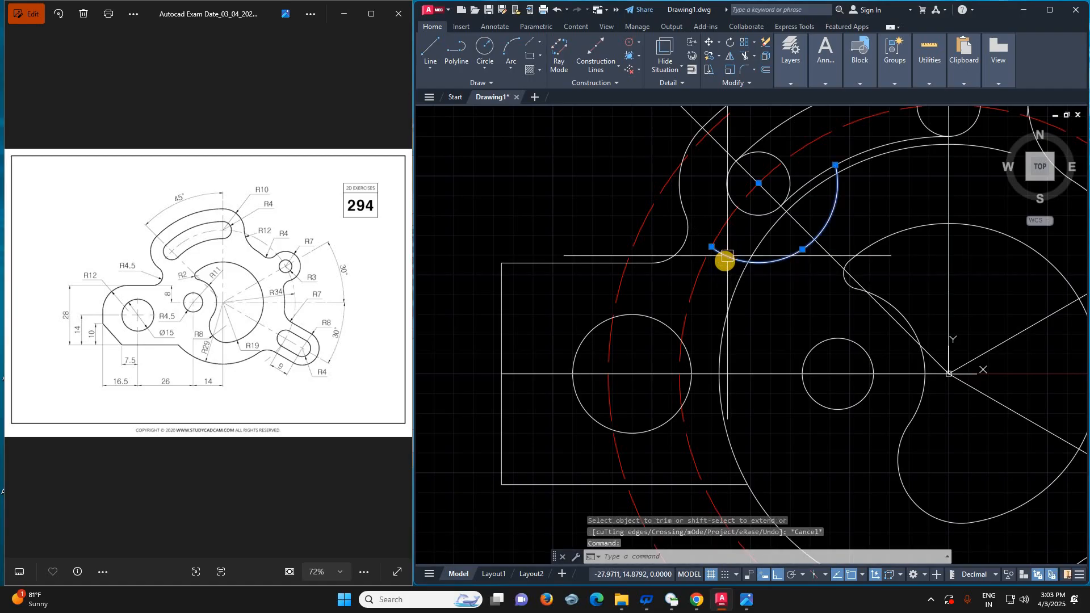
pyautogui.press('Delete')
pyautogui.scroll(-4, 727, 257)
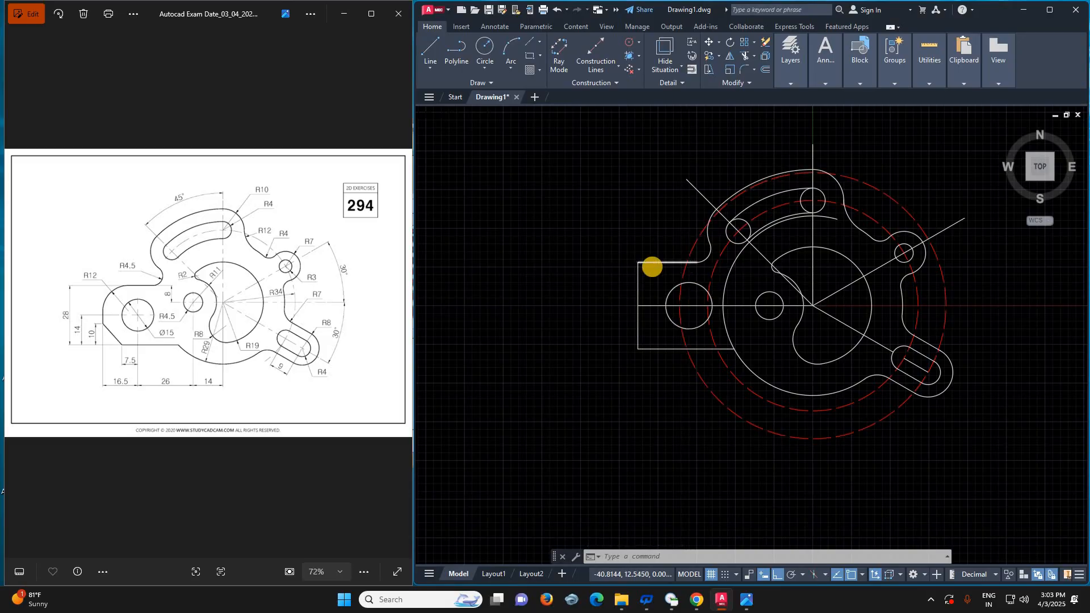
pyautogui.scroll(2, 654, 268)
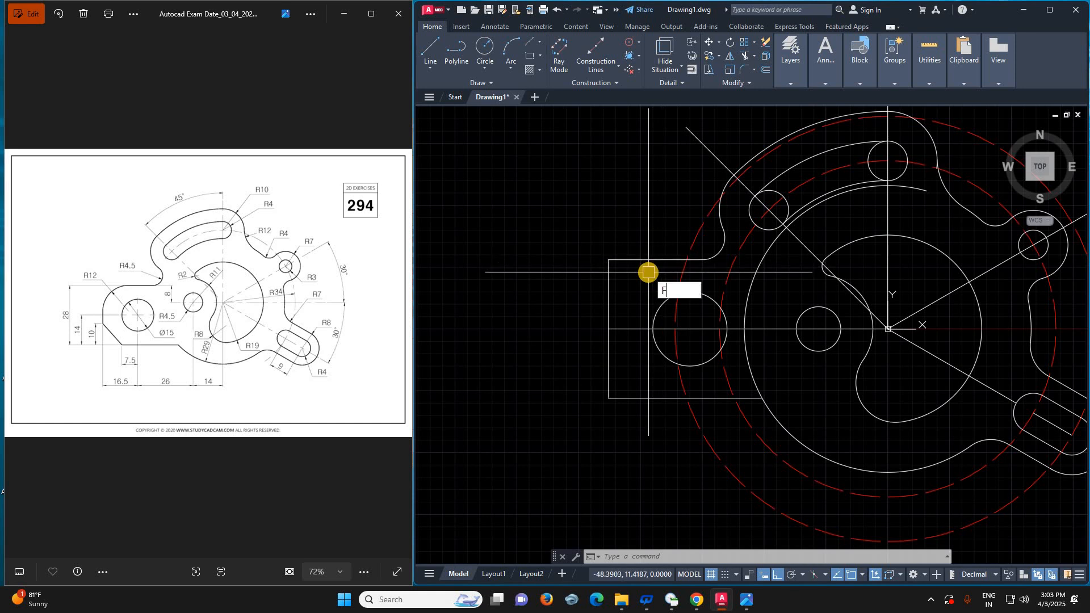
# - Fillet the upper-left corner of the left-hand tab with a 12 mm radius
pyautogui.press('Return')
pyautogui.write('R')
pyautogui.press('Return')
pyautogui.press('Return')
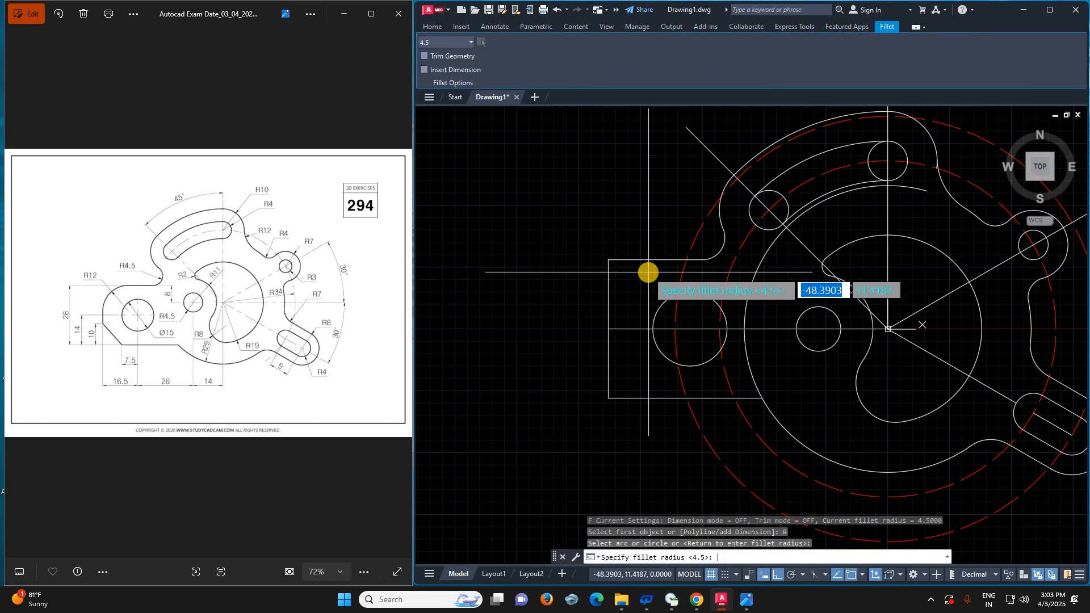
pyautogui.write('12')
pyautogui.press('Return')
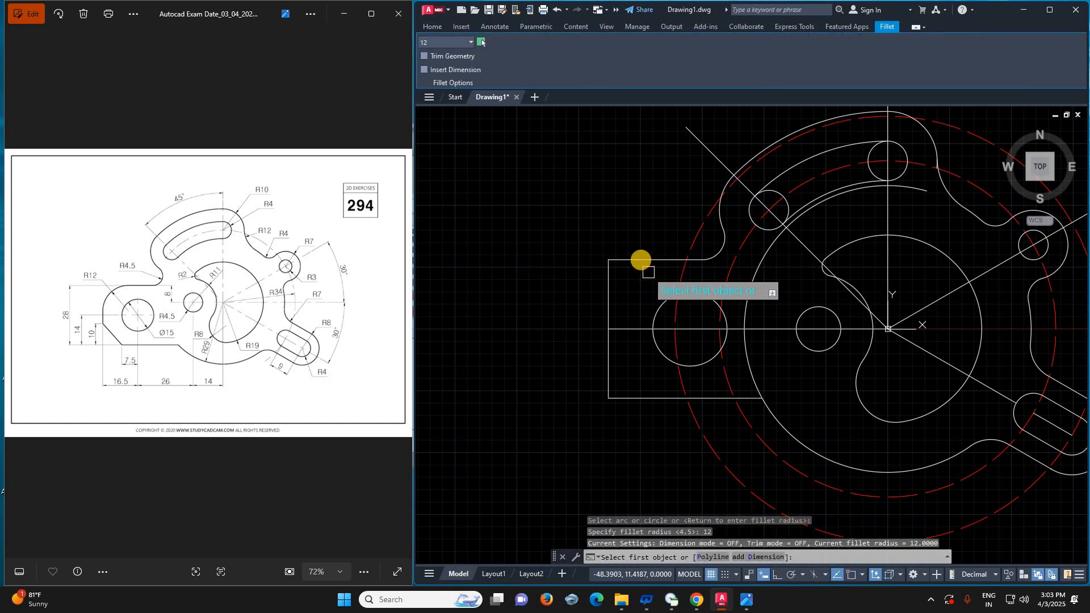
pyautogui.click(640, 260)
pyautogui.click(608, 282)
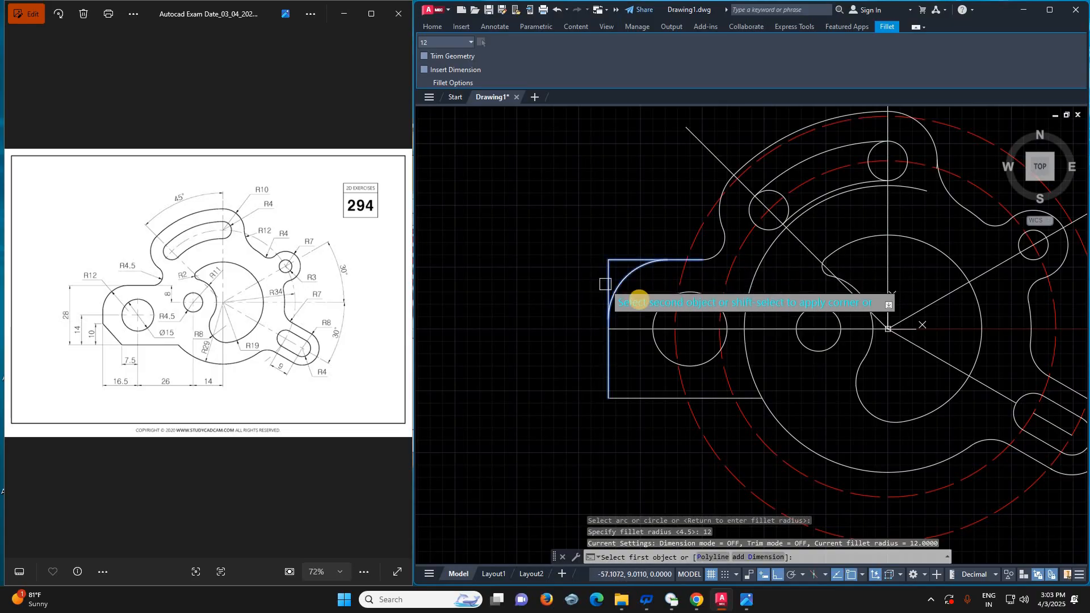
pyautogui.press('Return')
pyautogui.press('Escape')
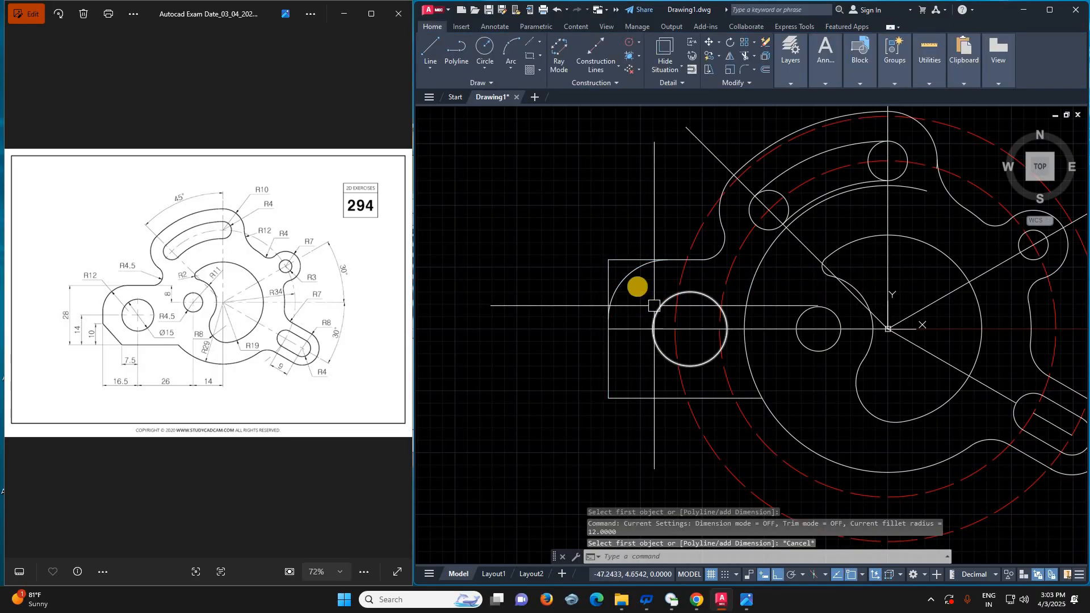
# - Trim the leftover square corner lines outside the new 12 mm fillet
pyautogui.write('tr')
pyautogui.press('Return')
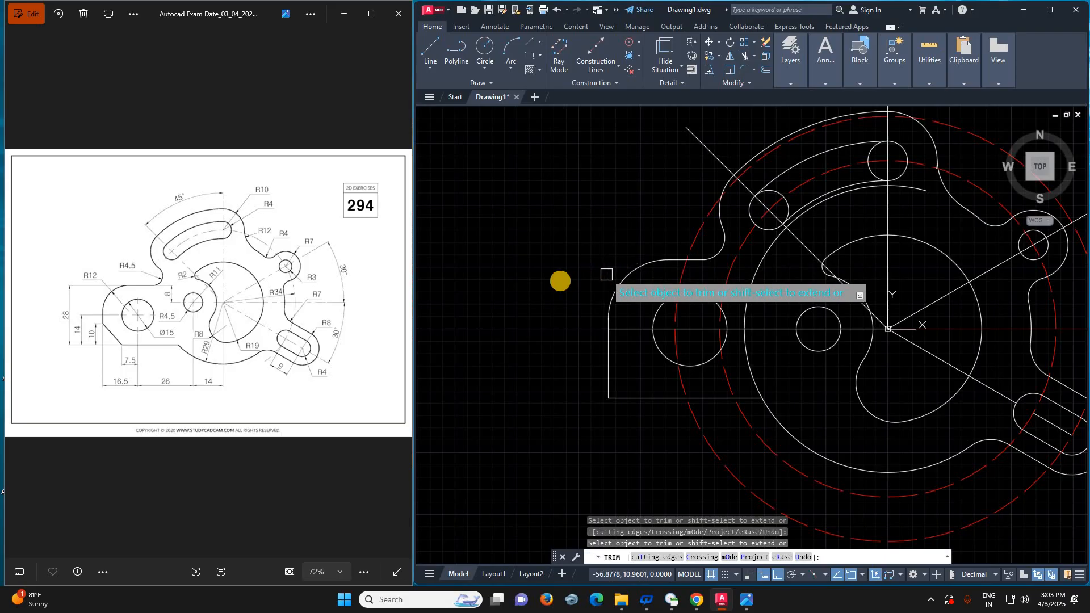
pyautogui.press('Escape')
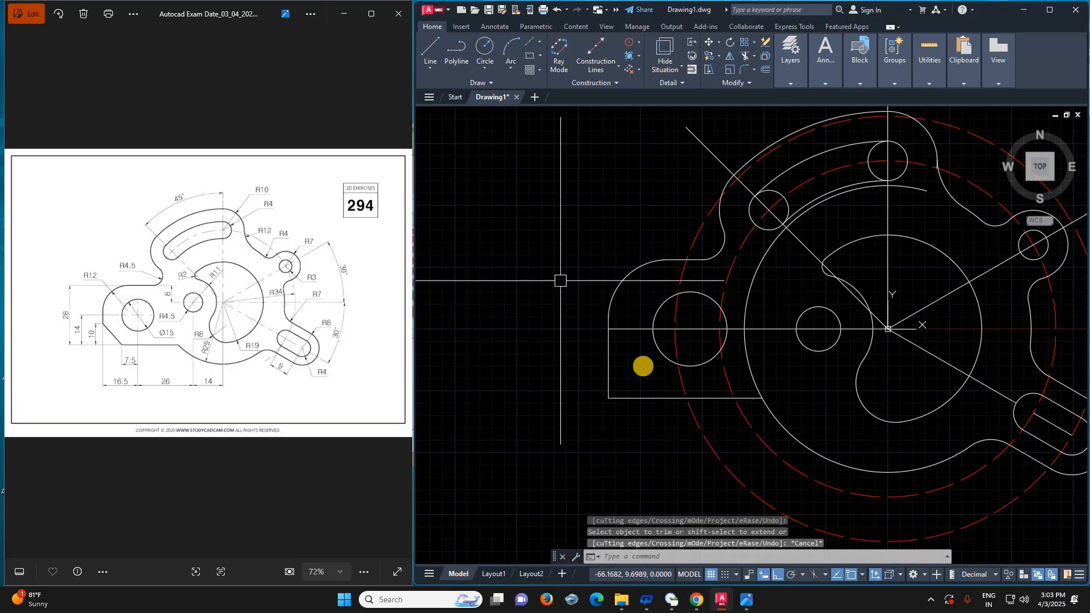
# - Chamfer the tab's lower-left corner with distances of 9 mm along the bottom line and 10 mm along the vertical line
pyautogui.write('ch')
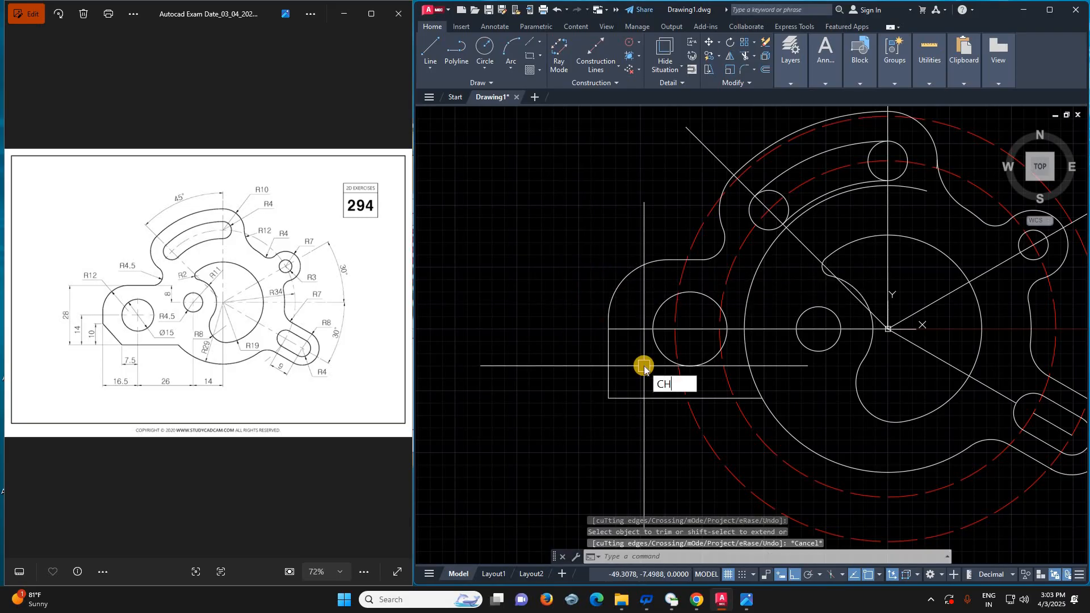
pyautogui.write('a')
pyautogui.press('Return')
pyautogui.click(632, 399)
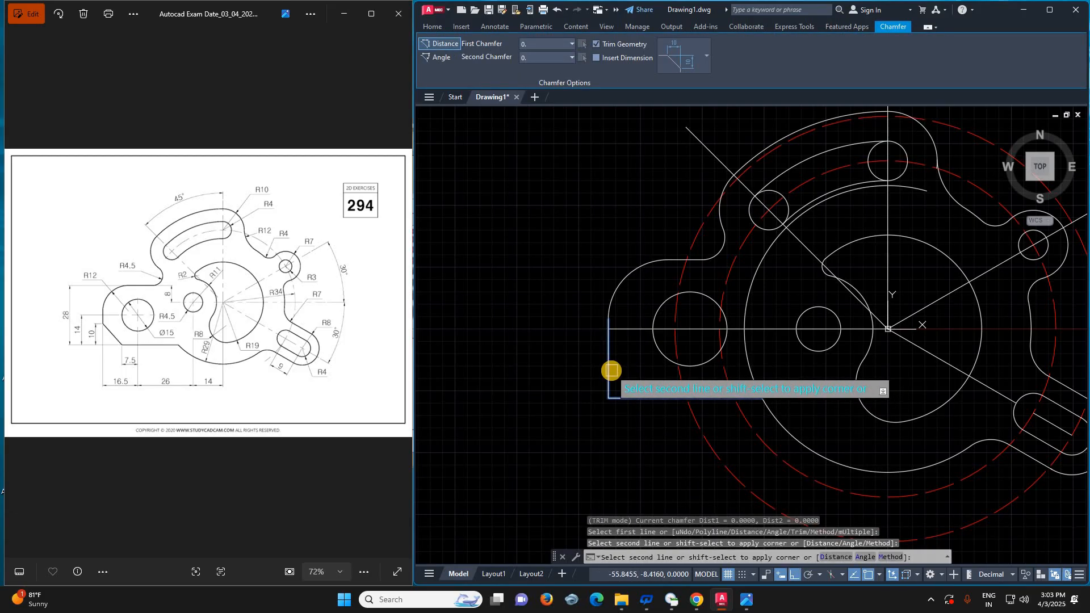
pyautogui.write('d')
pyautogui.press('Return')
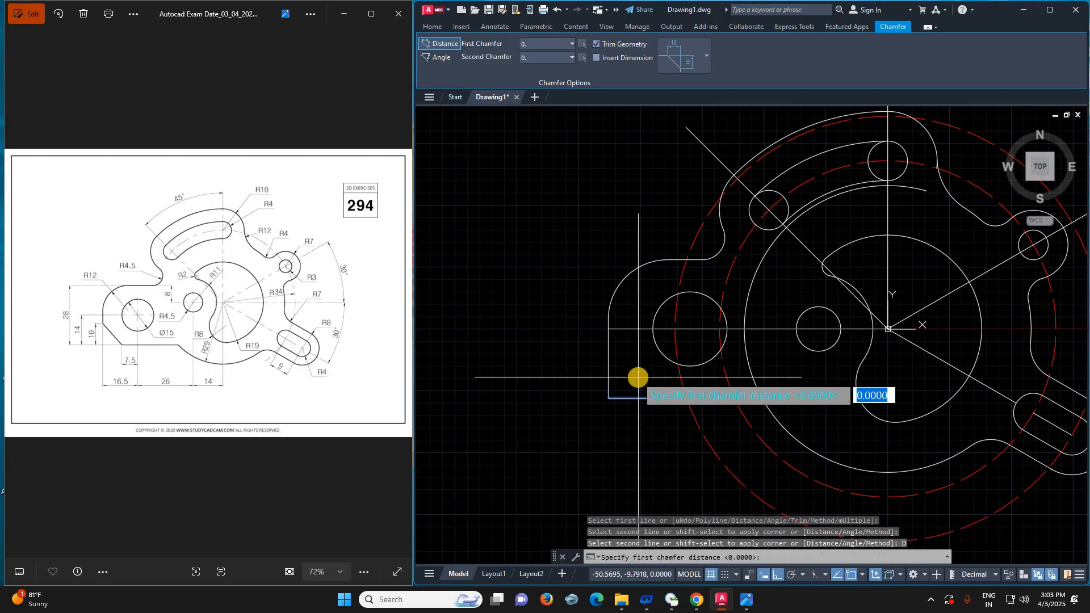
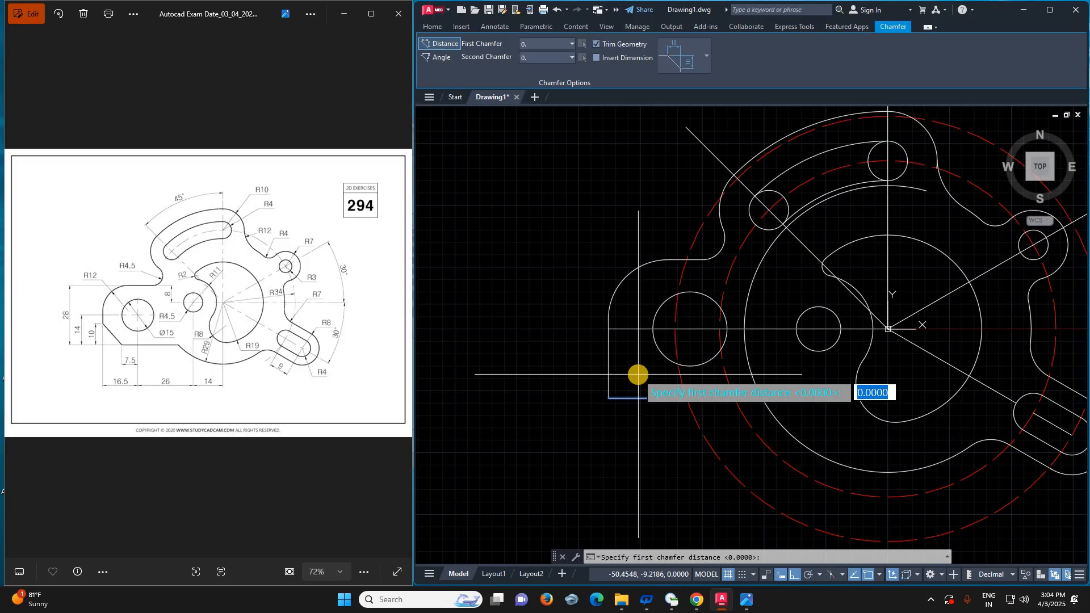
pyautogui.write('9')
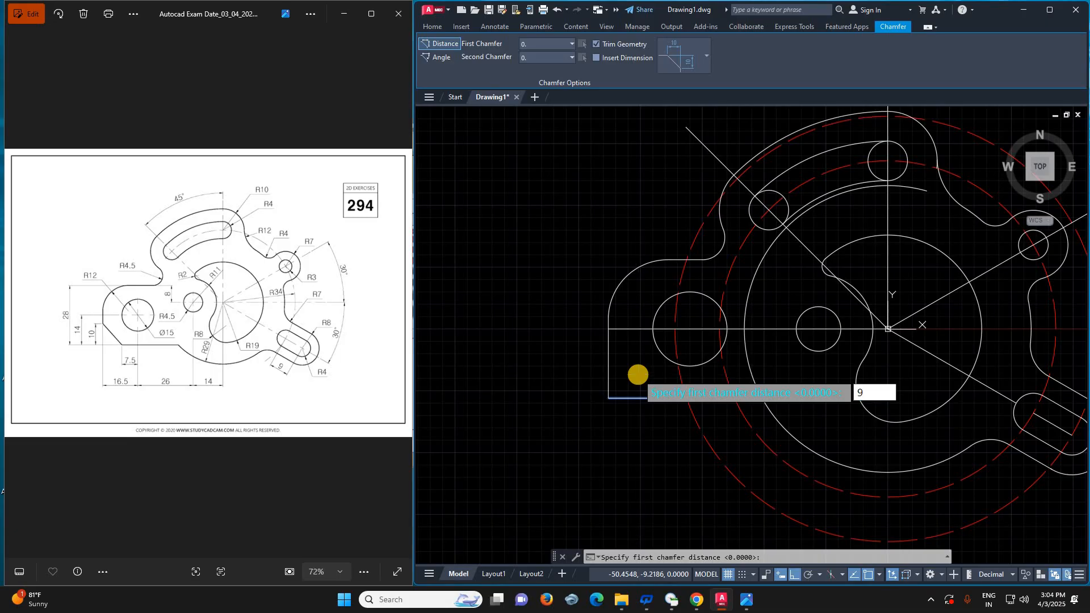
pyautogui.press('Return')
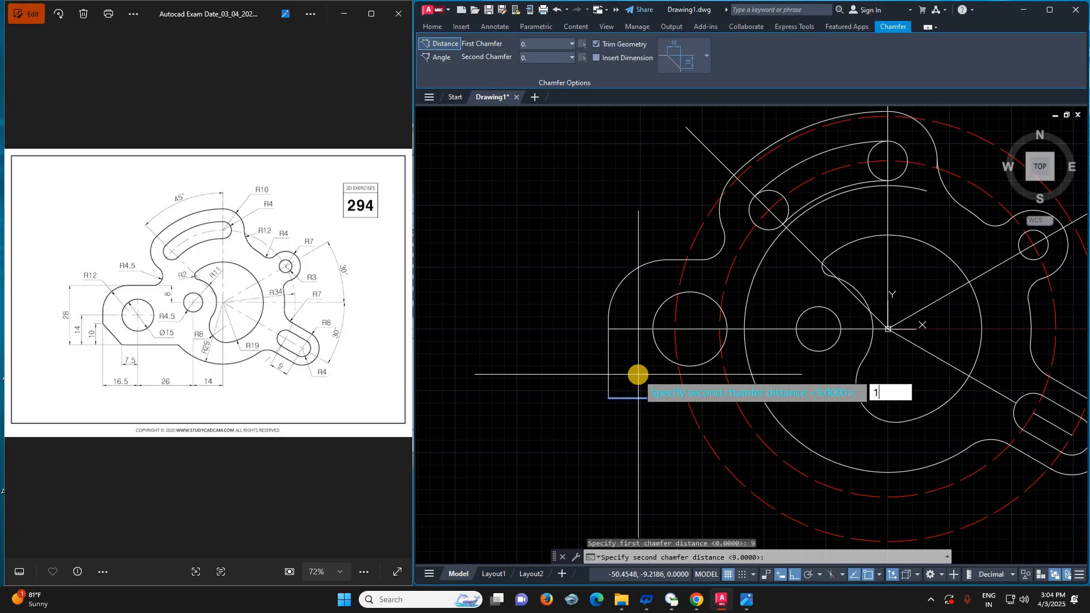
pyautogui.write('0')
pyautogui.press('Return')
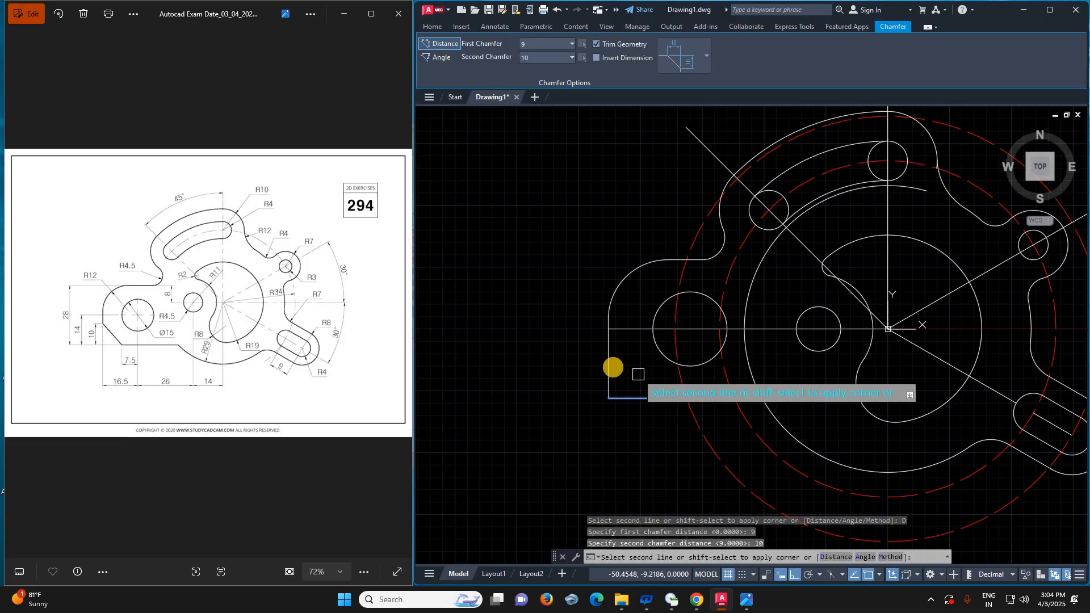
pyautogui.click(610, 367)
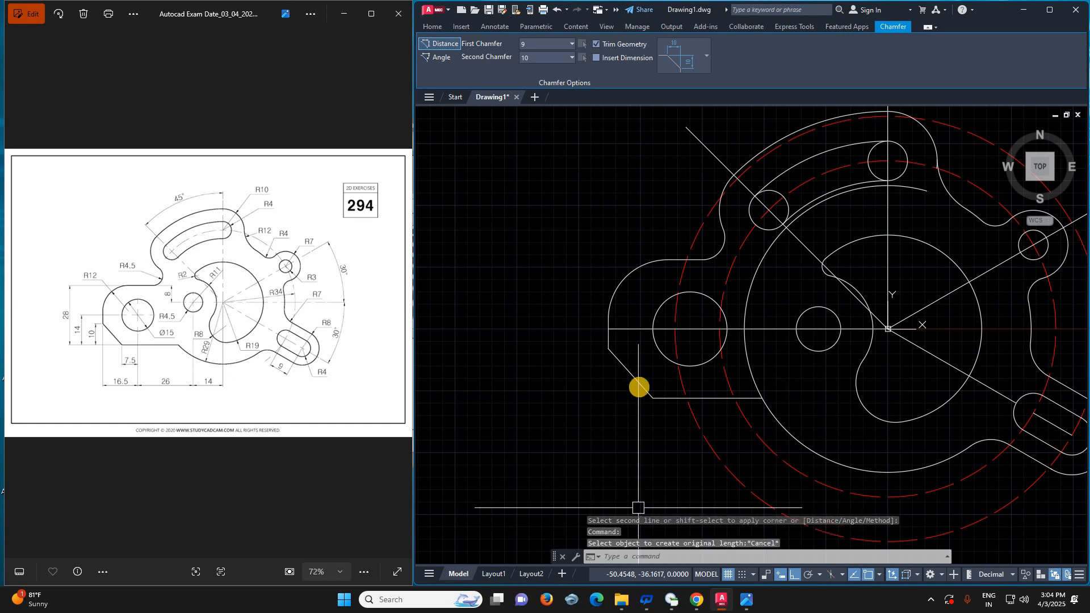
pyautogui.press('Escape')
# - Trim the large body arc between the tab's bottom edge and the horizontal centre line
pyautogui.scroll(-2, 642, 374)
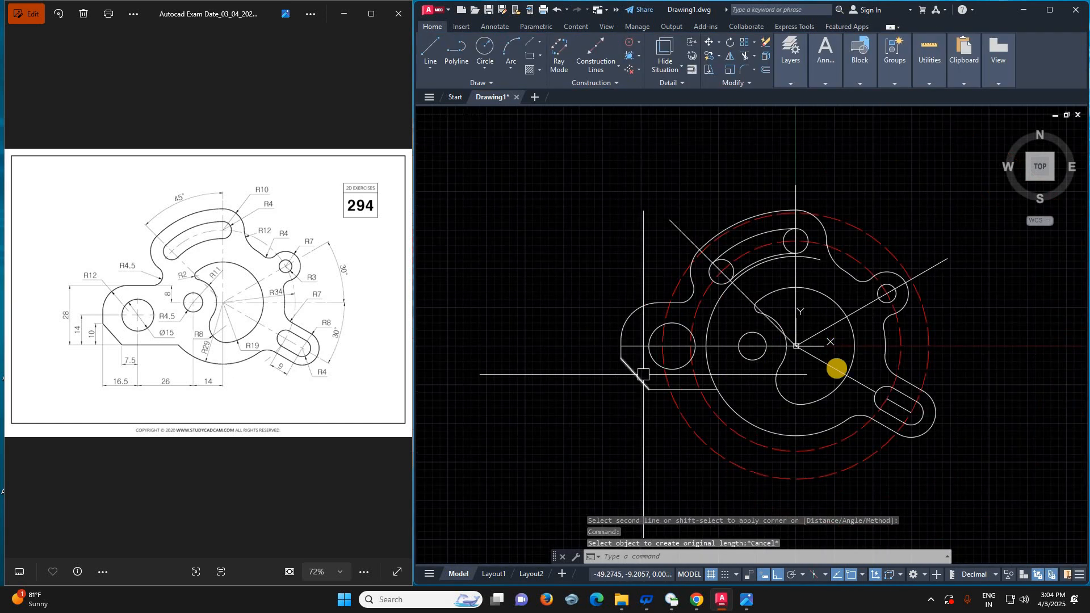
pyautogui.scroll(2, 738, 375)
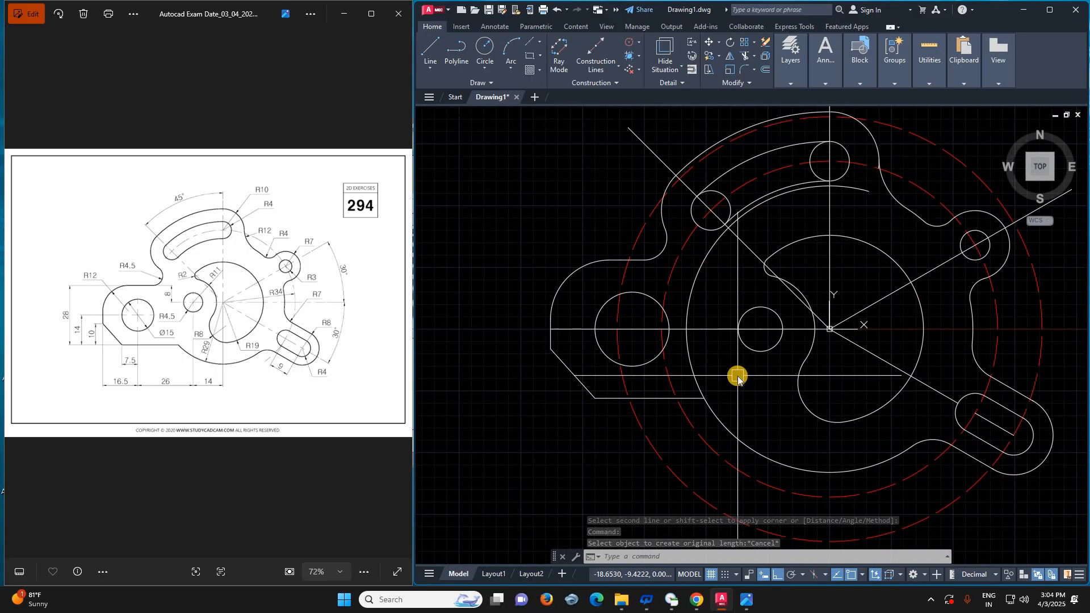
pyautogui.write('tr')
pyautogui.press('Return')
pyautogui.click(694, 365)
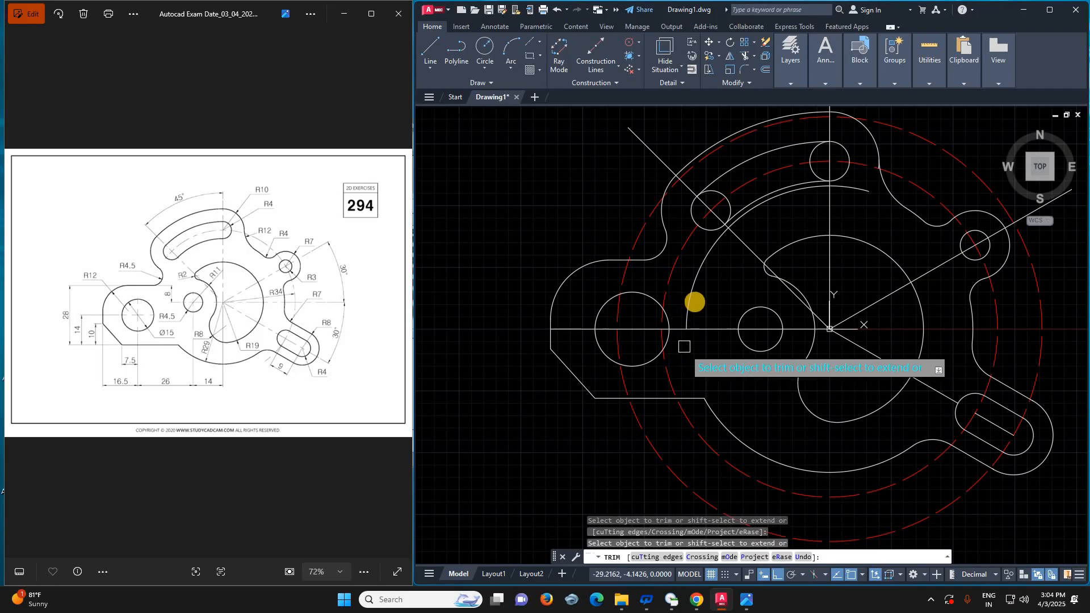
pyautogui.press('Escape')
# - Erase the remaining upper-left part of the large body arc and the outer red dashed construction circle
pyautogui.click(695, 301)
pyautogui.press('Delete')
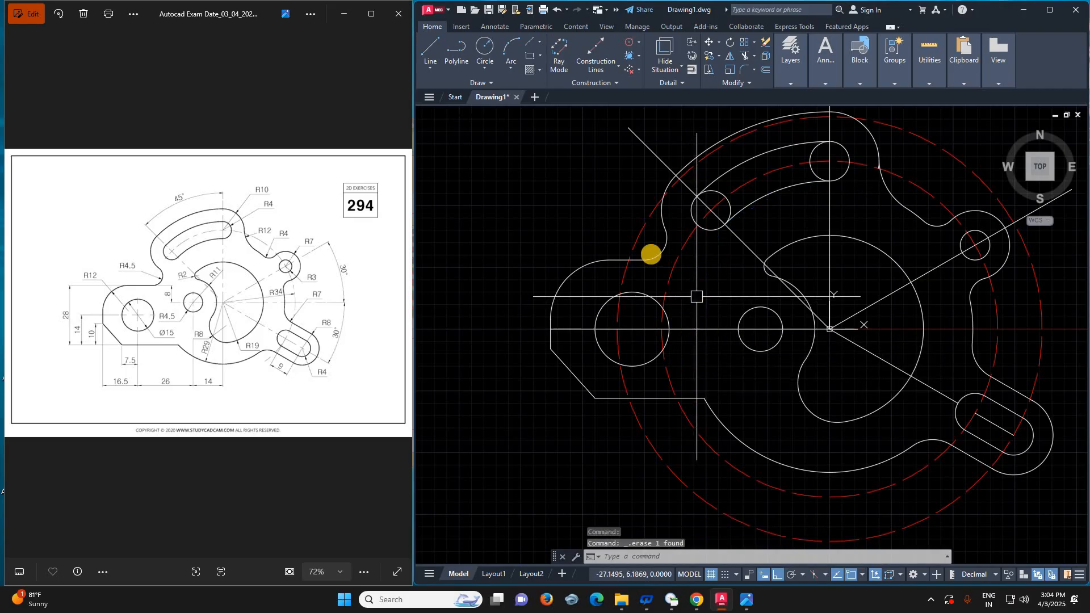
pyautogui.click(639, 239)
pyautogui.press('Delete')
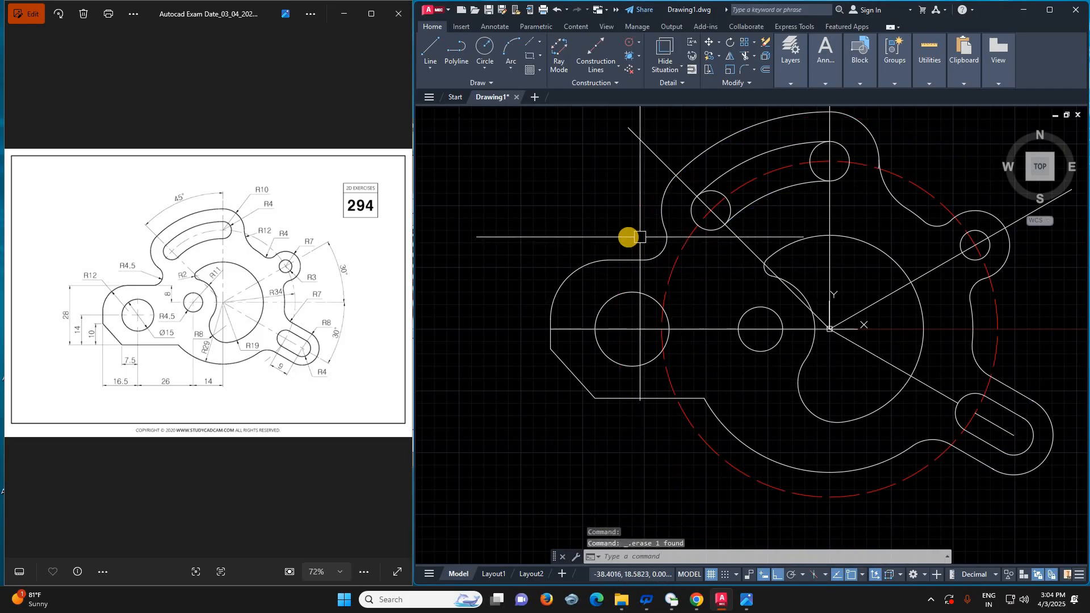
# - Give the four vertical and angled lines from the main centre the dashed AM_ISO02W05... linetype and the colour green
pyautogui.scroll(2, 750, 308)
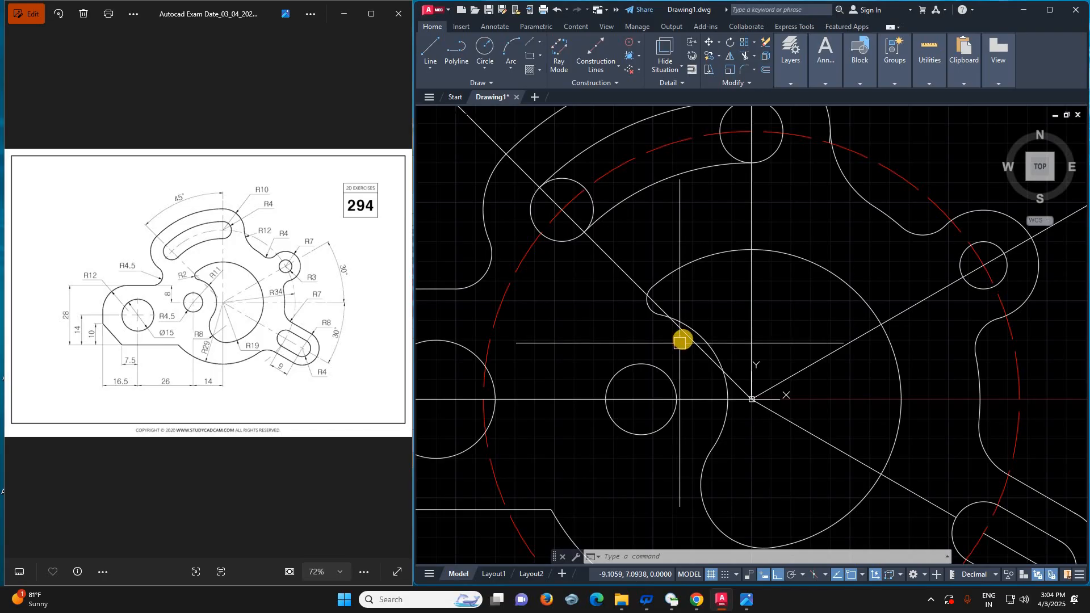
pyautogui.click(682, 340)
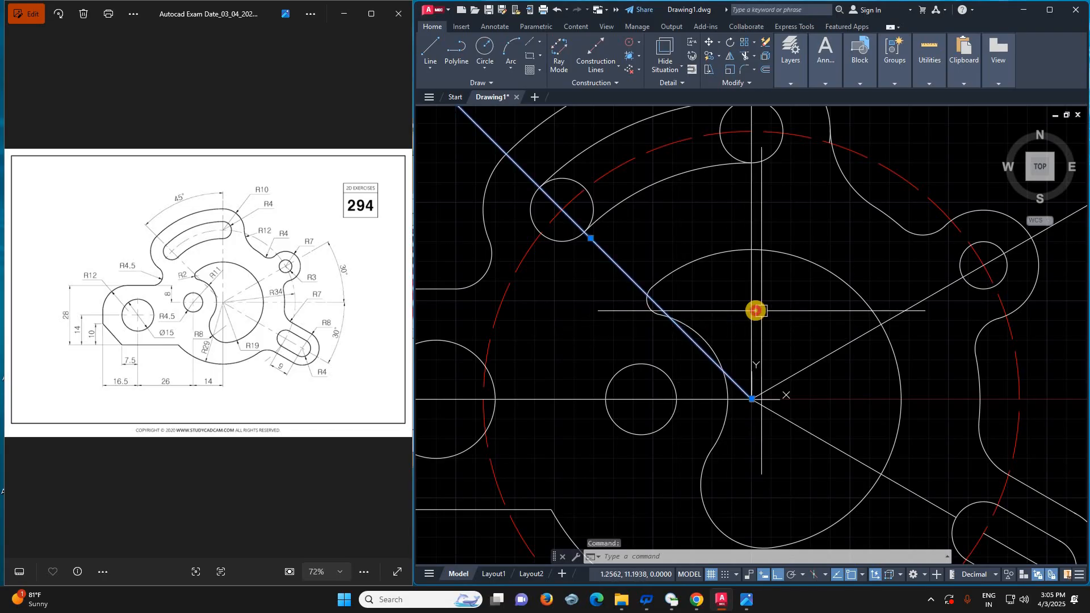
pyautogui.click(756, 311)
pyautogui.click(809, 366)
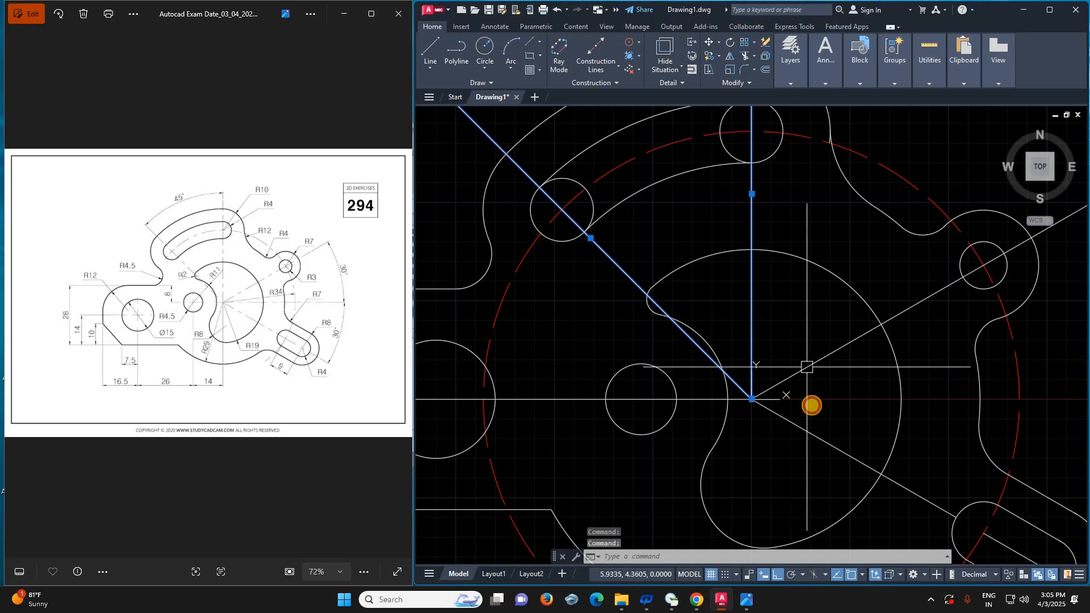
pyautogui.click(808, 428)
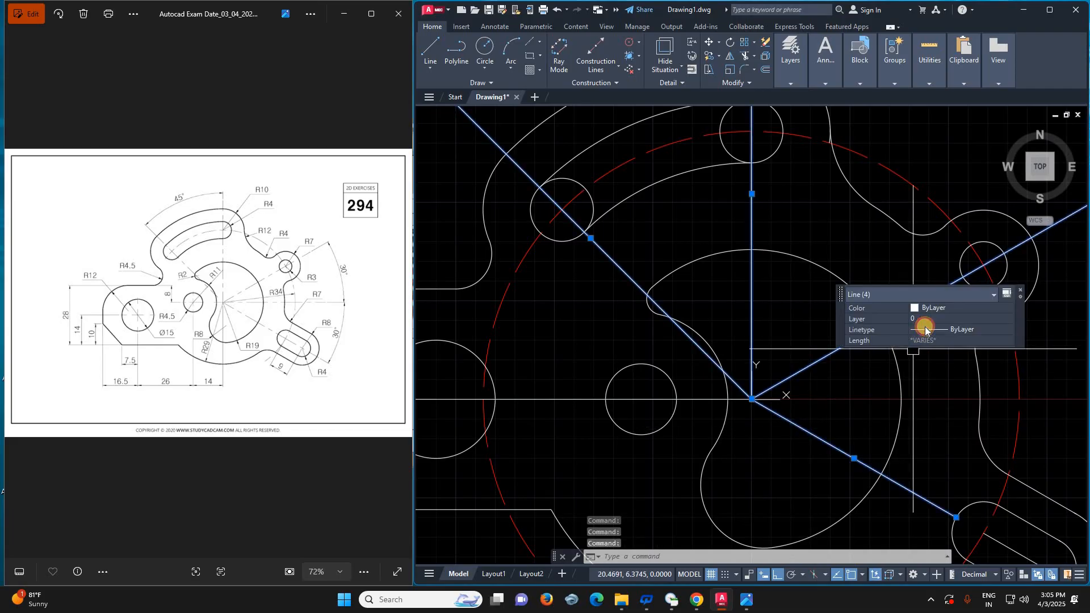
pyautogui.click(925, 329)
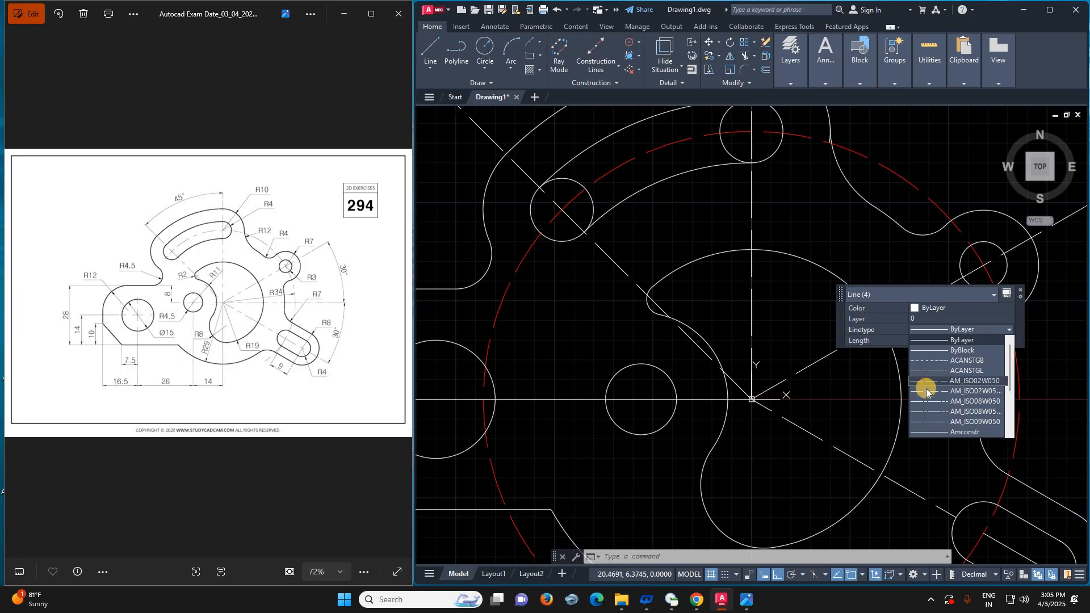
pyautogui.click(795, 377)
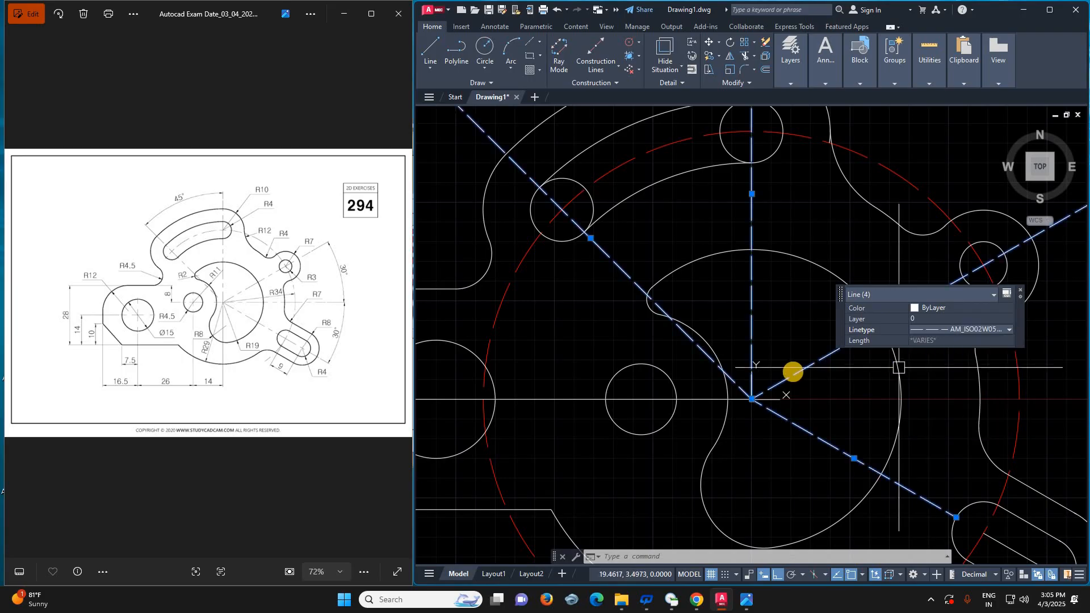
pyautogui.click(933, 311)
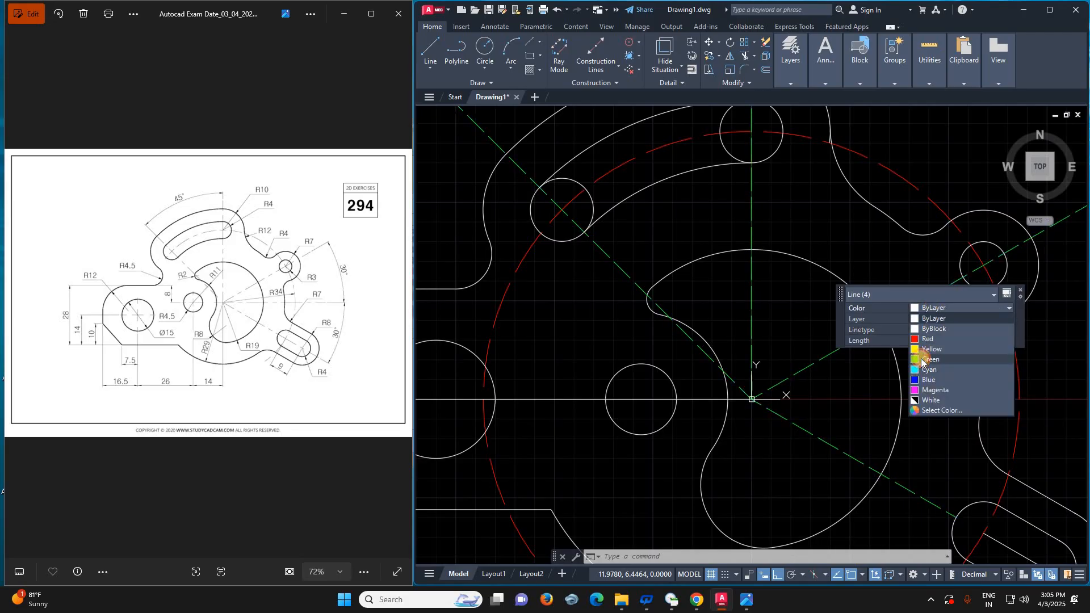
pyautogui.click(924, 361)
pyautogui.press('Escape')
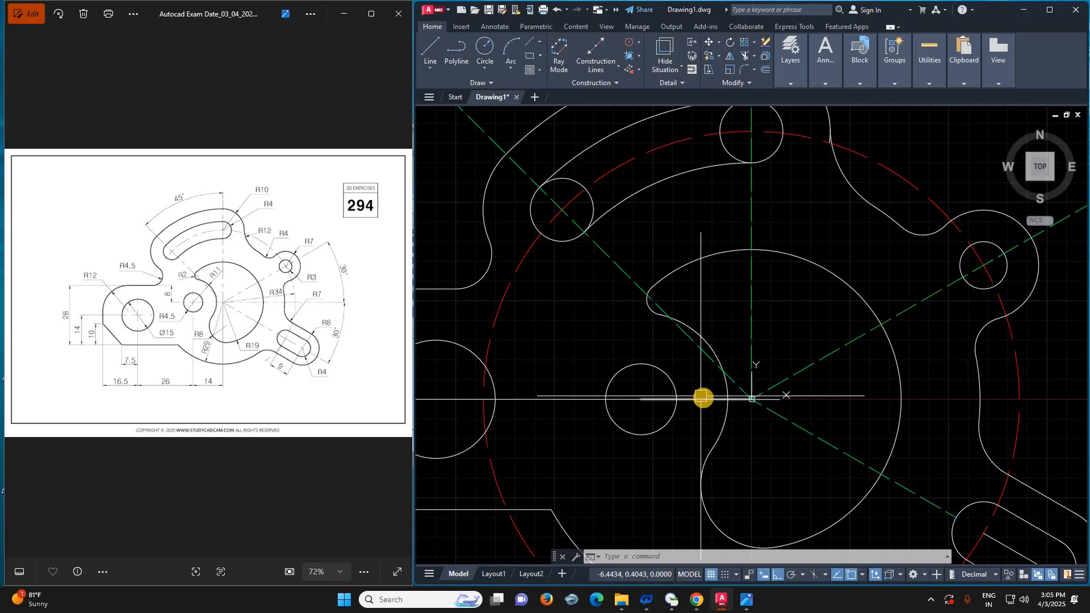
# - Set the horizontal line from the main centre to the small circle's centre to green with the AM_ISO02W05... linetype
pyautogui.click(702, 398)
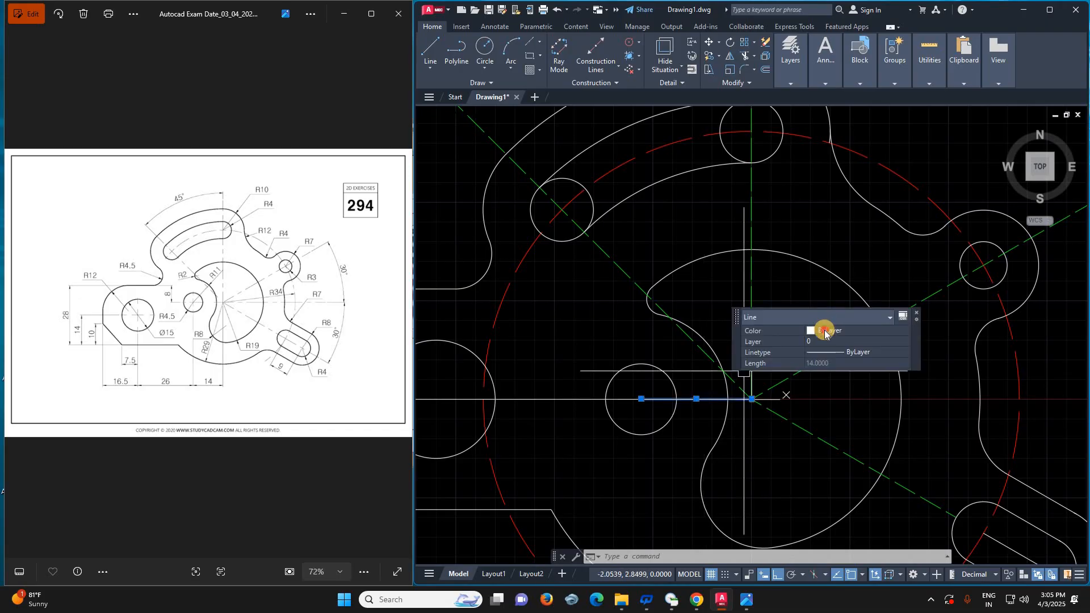
pyautogui.click(825, 332)
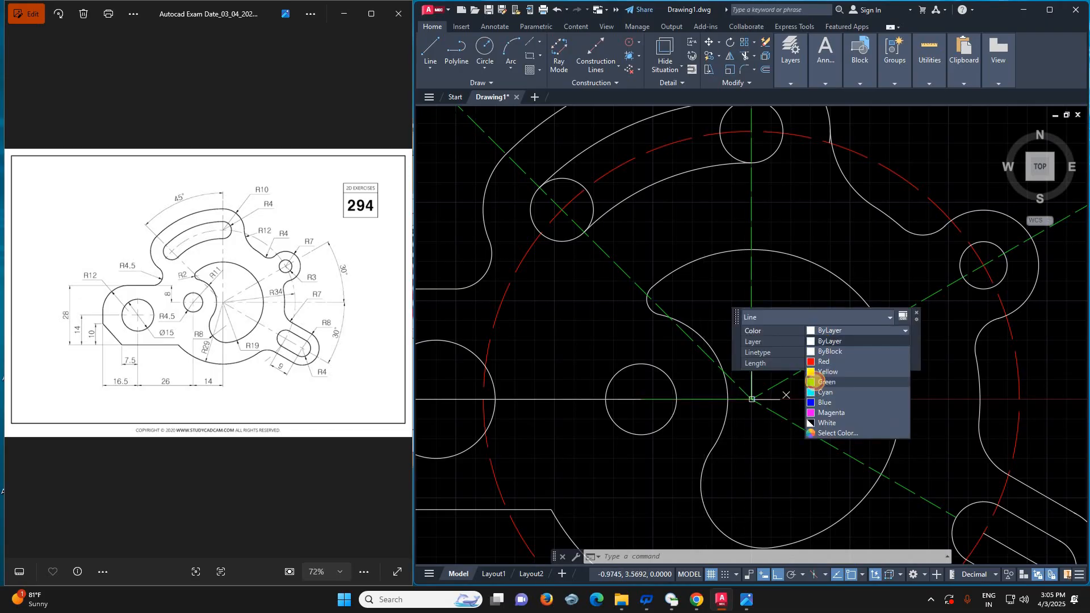
pyautogui.click(827, 355)
pyautogui.click(823, 352)
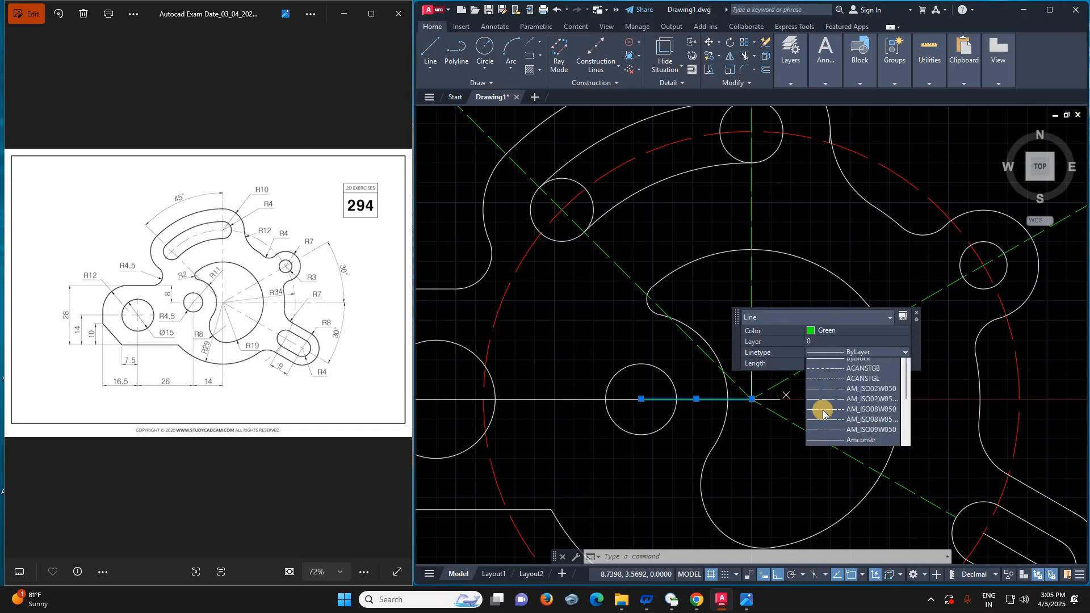
pyautogui.click(821, 413)
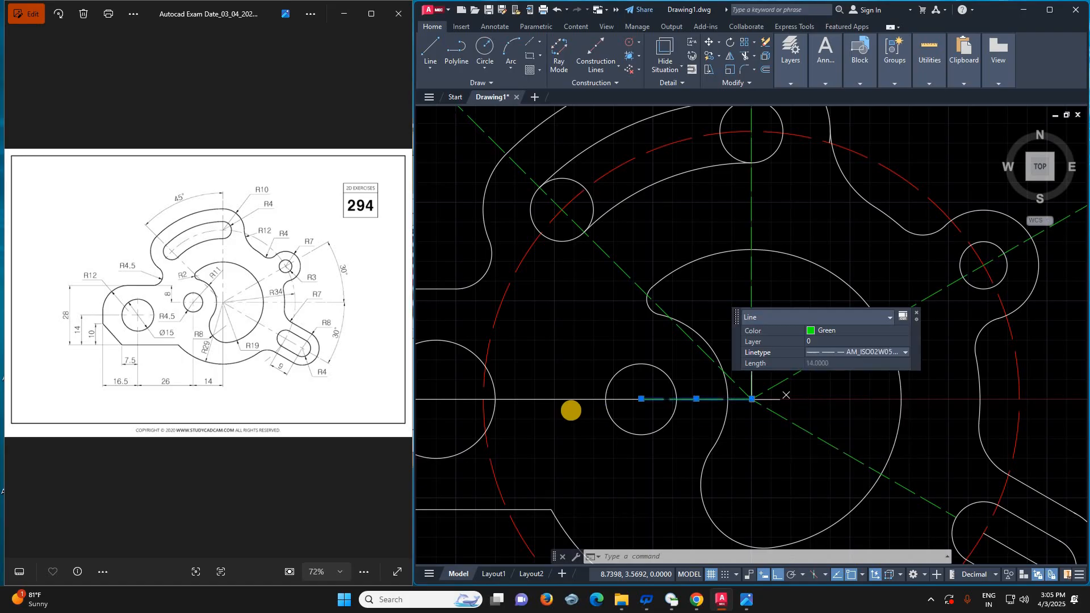
pyautogui.press('Escape')
# - Set the horizontal line between the small circle and the tab hole to the AM_ISO02W05... linetype and green
pyautogui.click(570, 399)
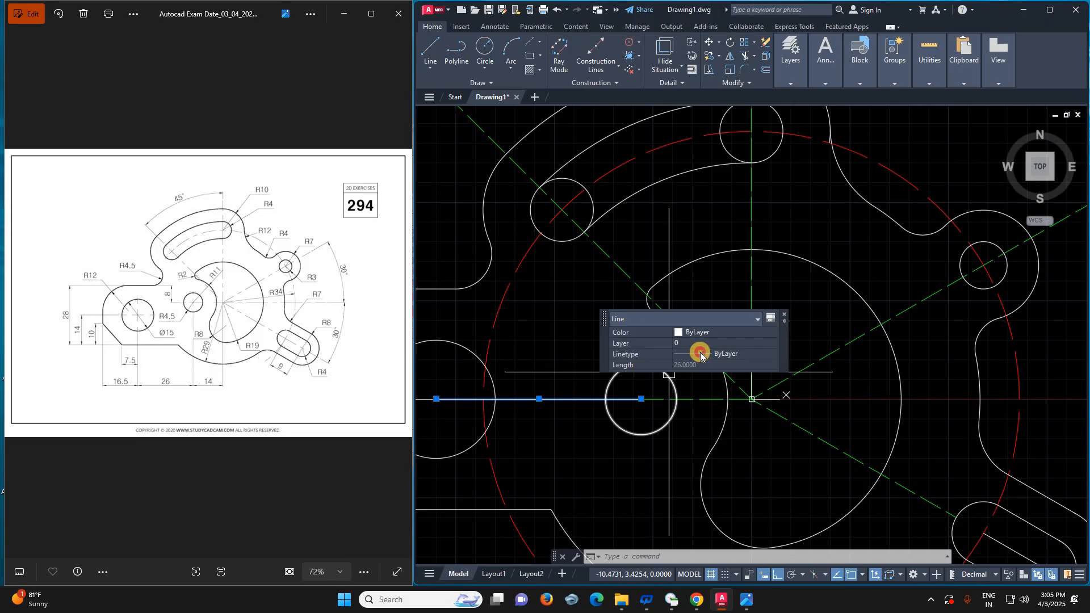
pyautogui.click(701, 355)
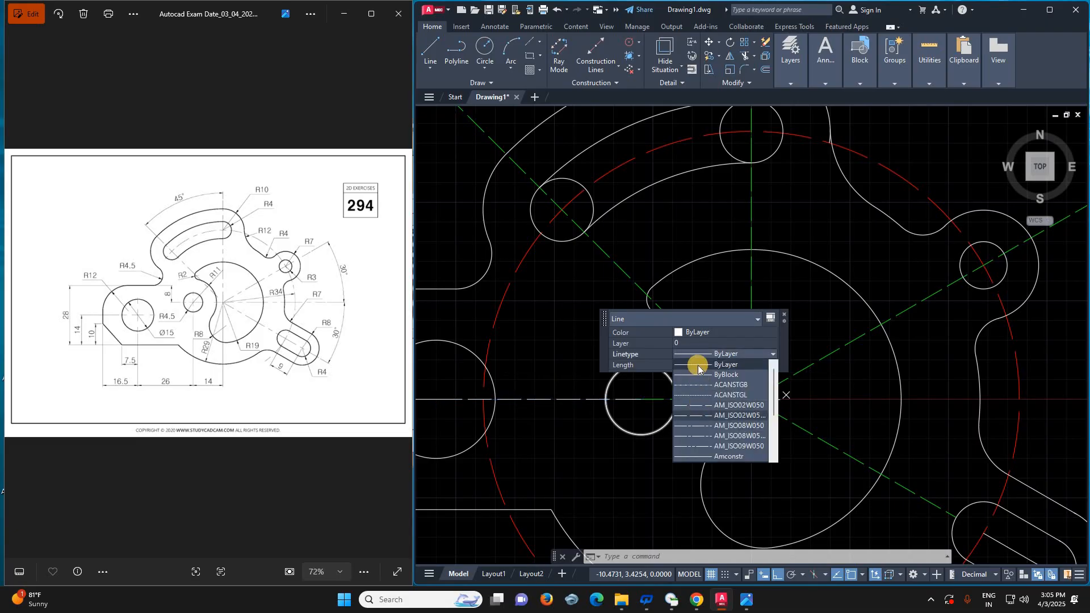
pyautogui.click(738, 415)
pyautogui.click(694, 336)
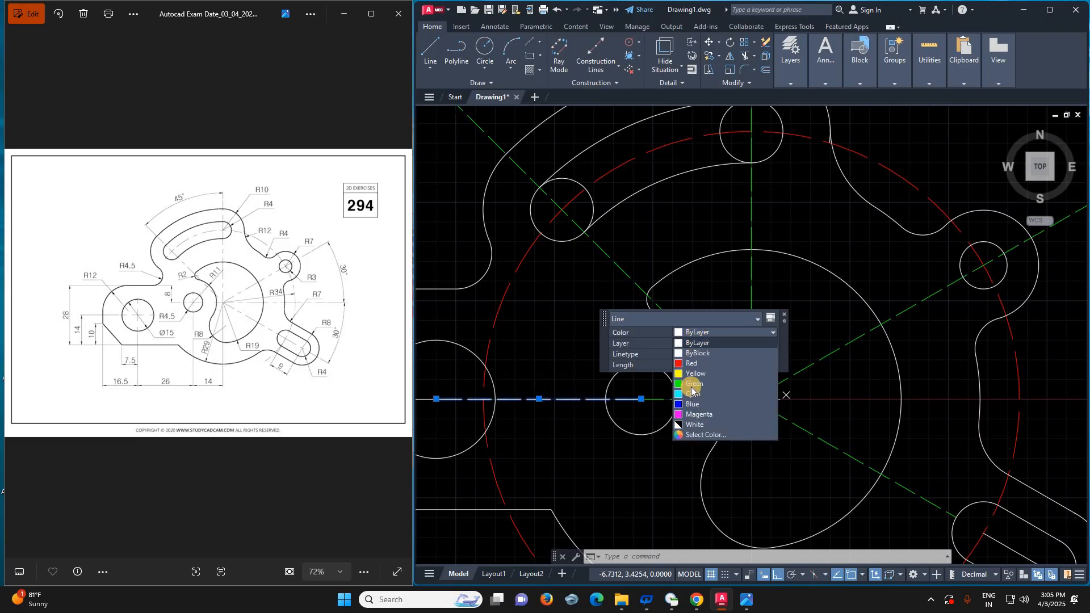
pyautogui.press('Escape')
pyautogui.scroll(-5, 810, 332)
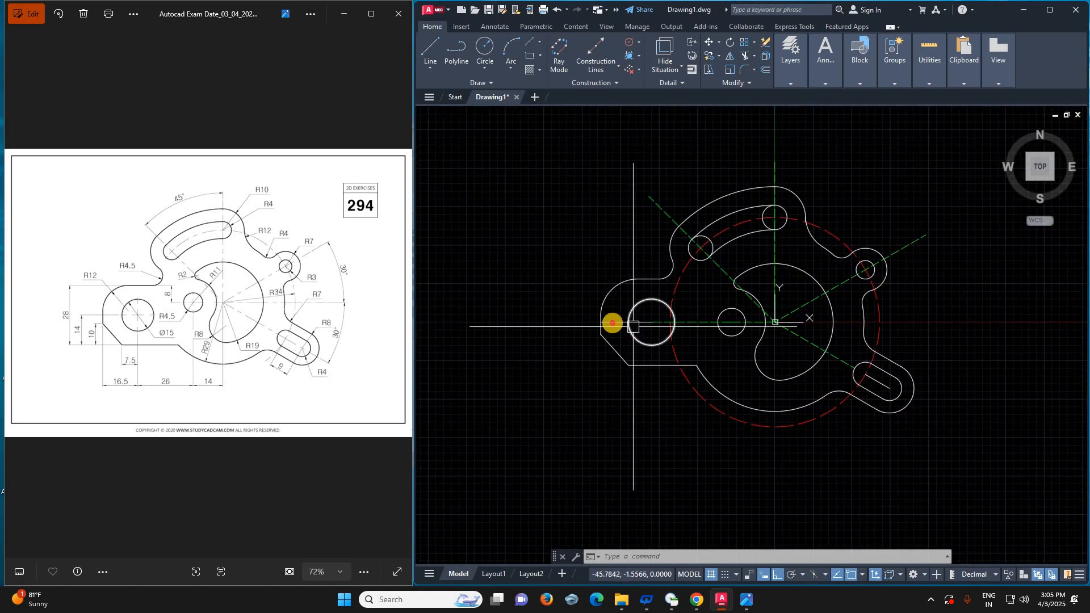
# - Erase the short white horizontal line running from the left tab hole's centre to the tab's outer edge
pyautogui.click(613, 323)
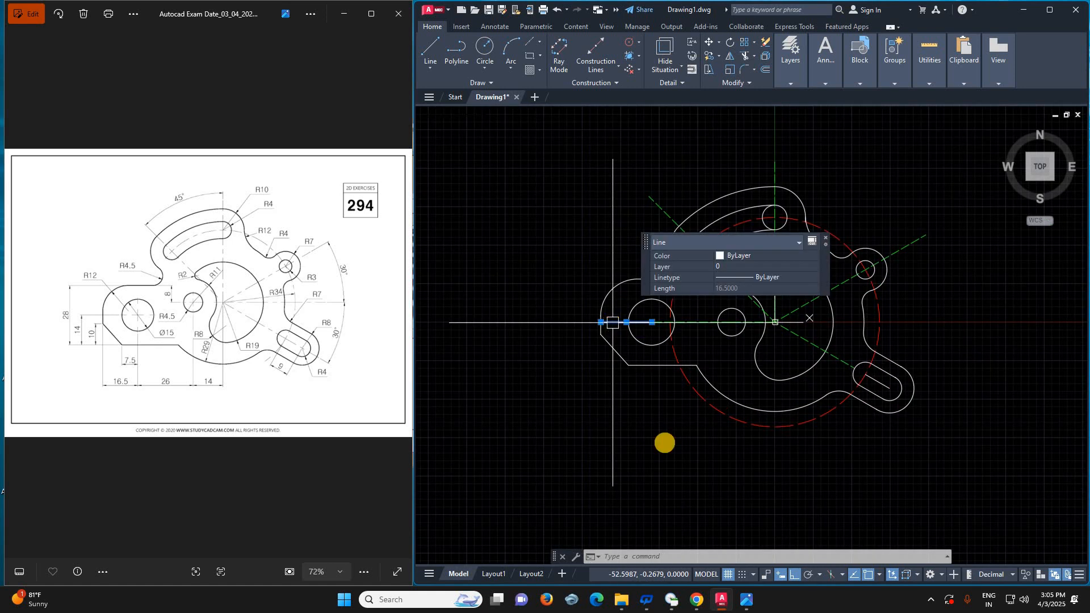
pyautogui.press('Delete')
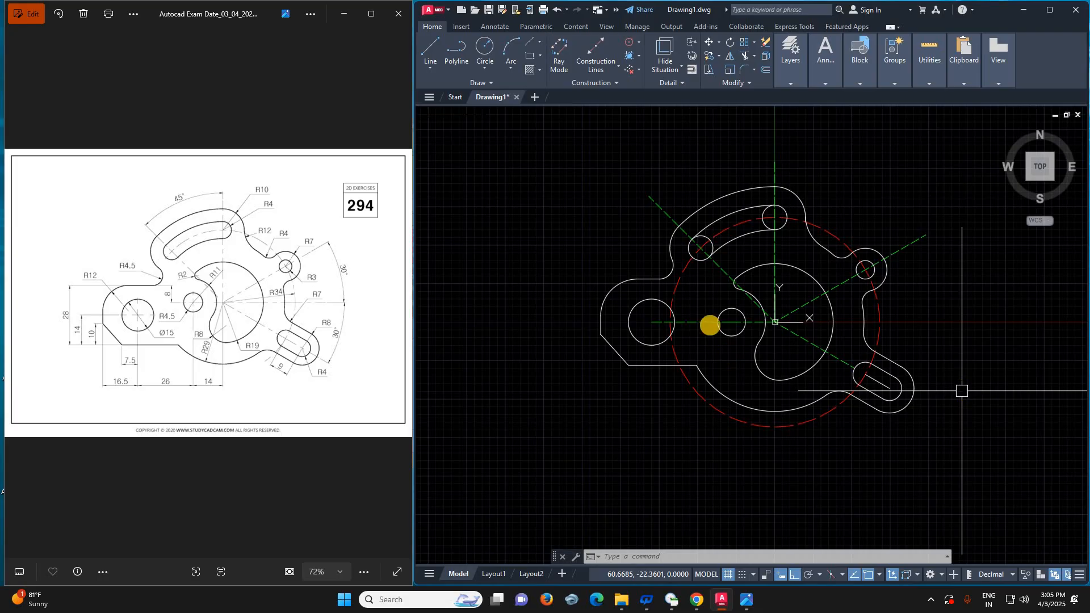
pyautogui.click(496, 28)
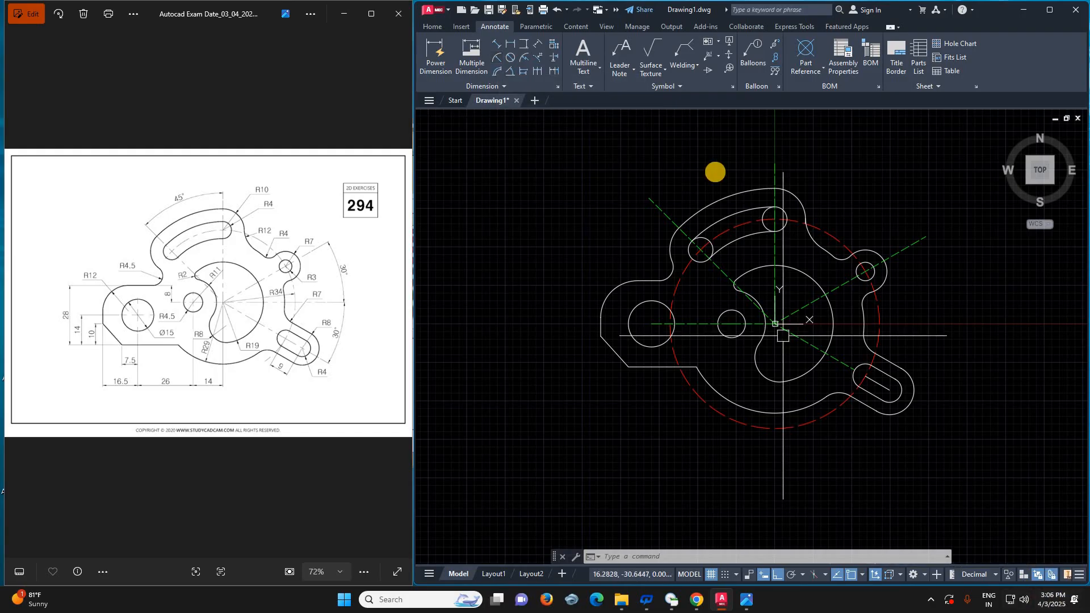
# - Trim the inner arcs of the two end circles so the curved upper slot becomes one open outline
pyautogui.write('TRIM :')
pyautogui.press('Return')
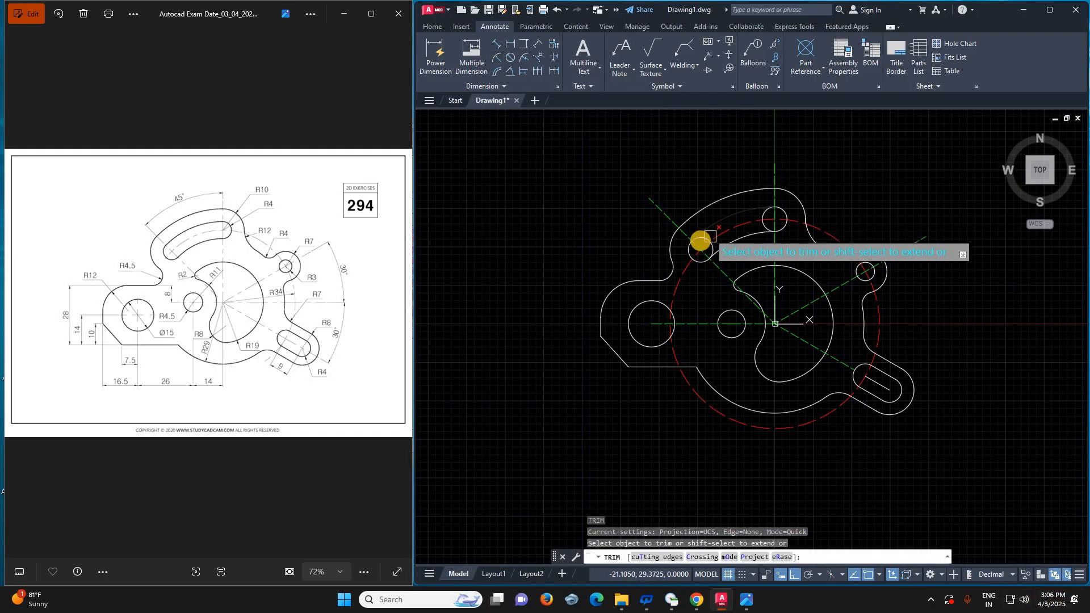
pyautogui.scroll(4, 705, 240)
pyautogui.click(711, 260)
pyautogui.click(840, 189)
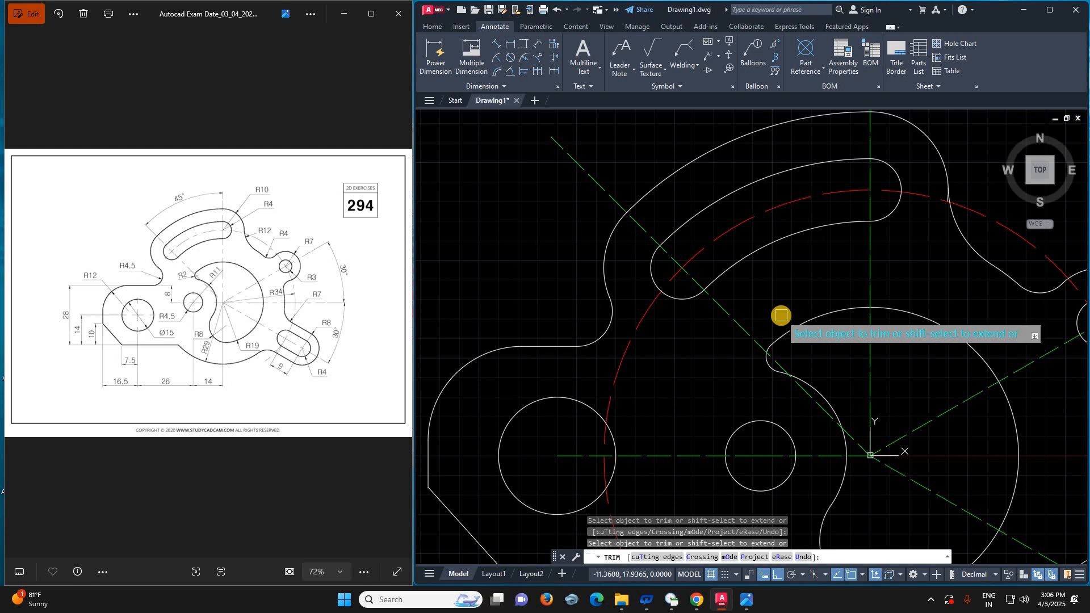
pyautogui.scroll(-3, 741, 248)
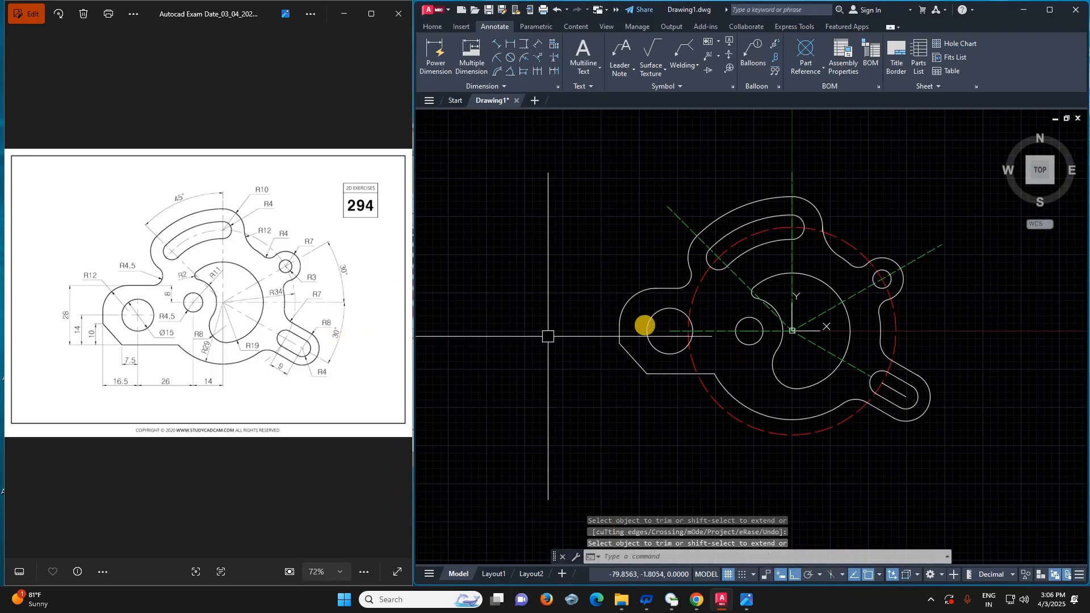
pyautogui.press('Escape')
# - Erase the hole circle in the left tab
pyautogui.click(653, 316)
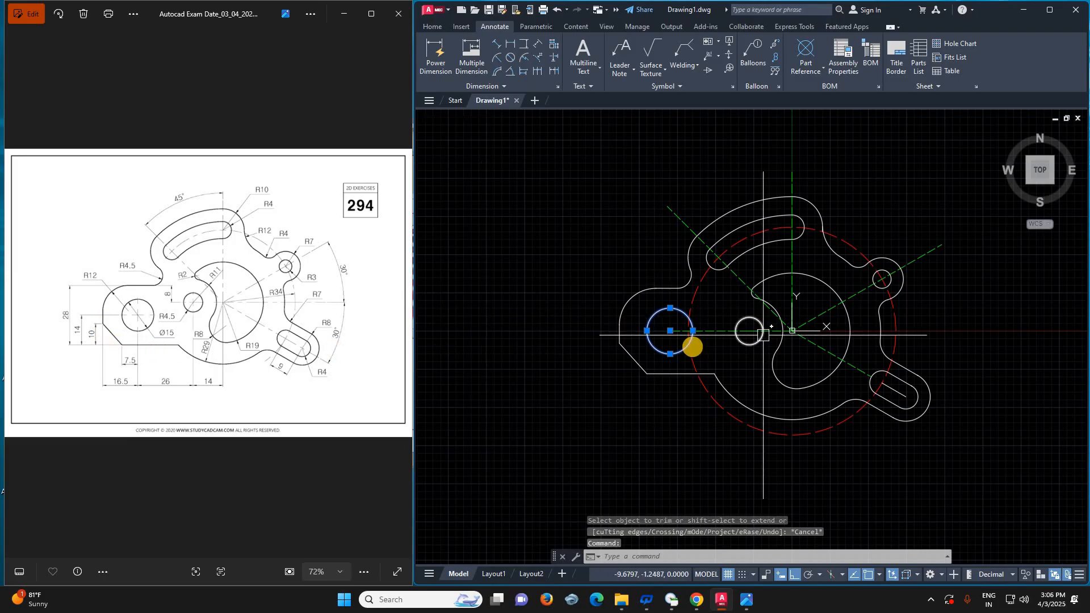
pyautogui.press('Delete')
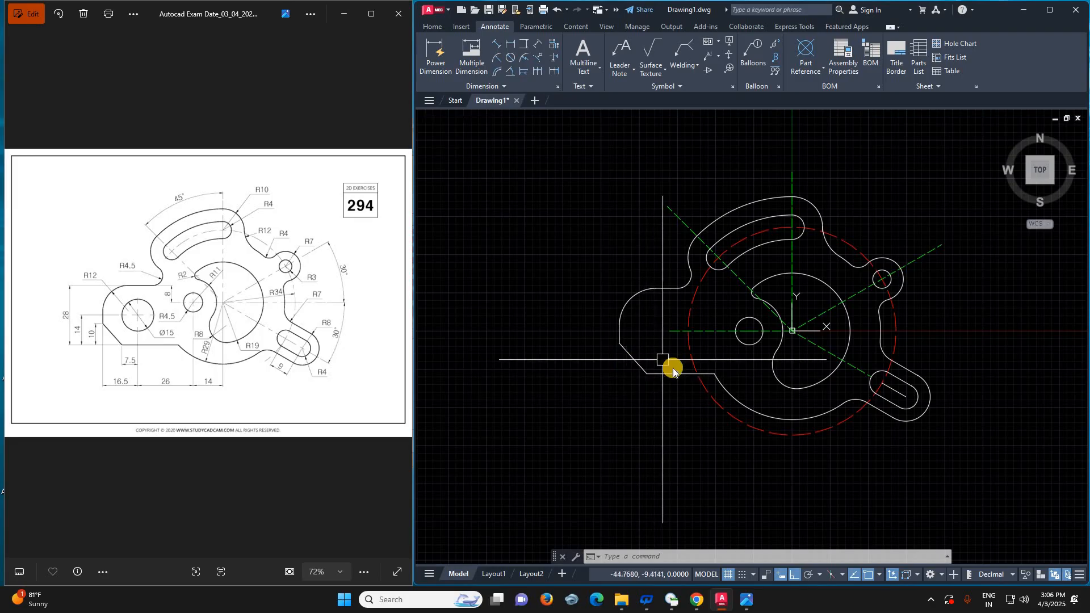
# - Draw a vertical line down from the tab chamfer's upper end and a horizontal line leftward from its lower end, crossing each other
pyautogui.write('l')
pyautogui.press('space')
pyautogui.click(620, 342)
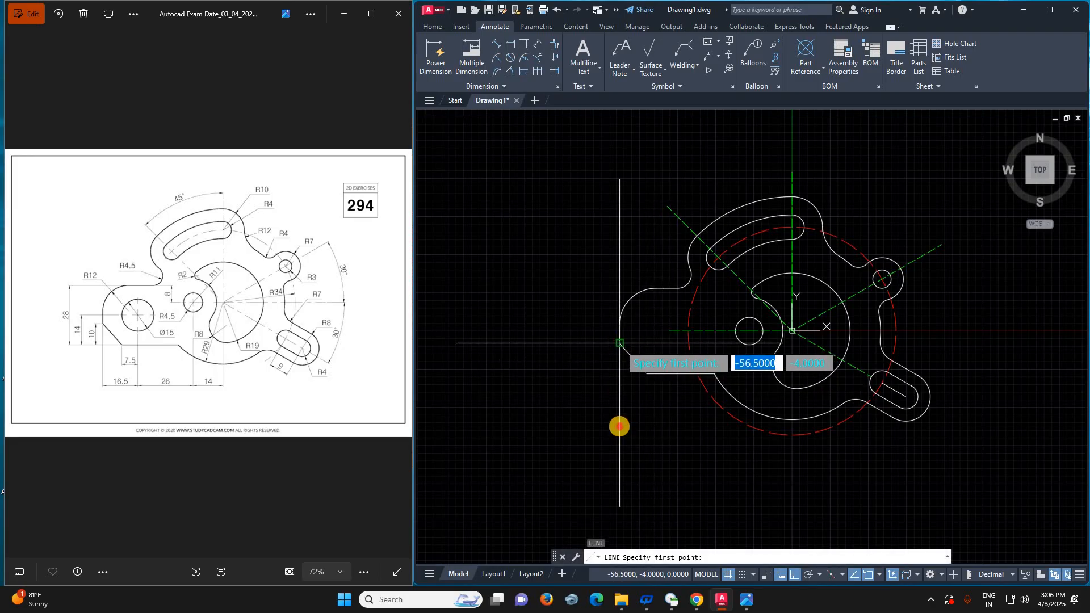
pyautogui.click(620, 427)
pyautogui.press('space')
pyautogui.press('space')
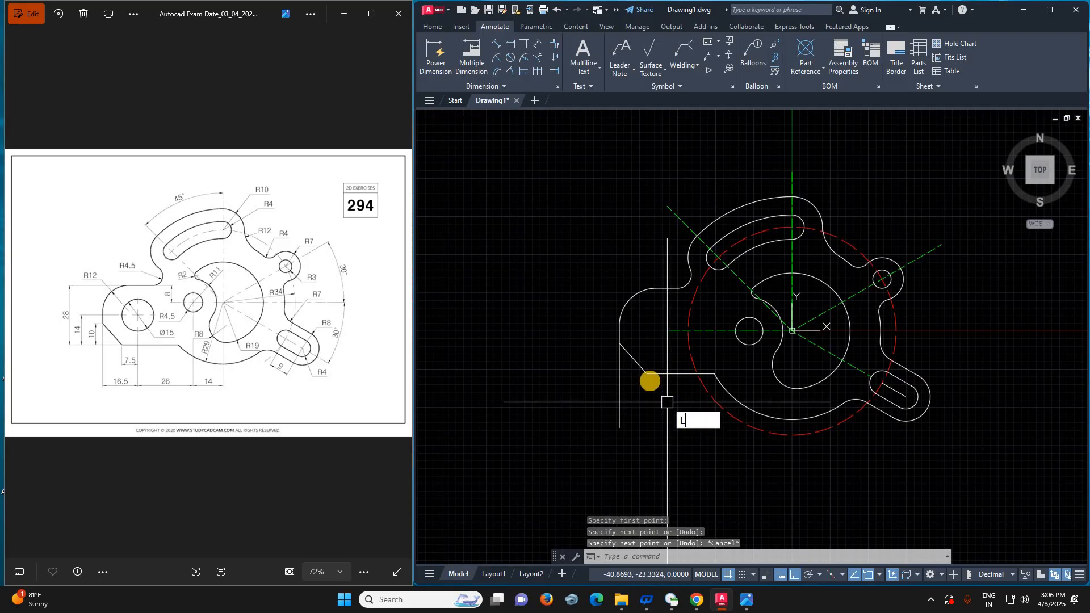
pyautogui.click(647, 375)
pyautogui.click(591, 374)
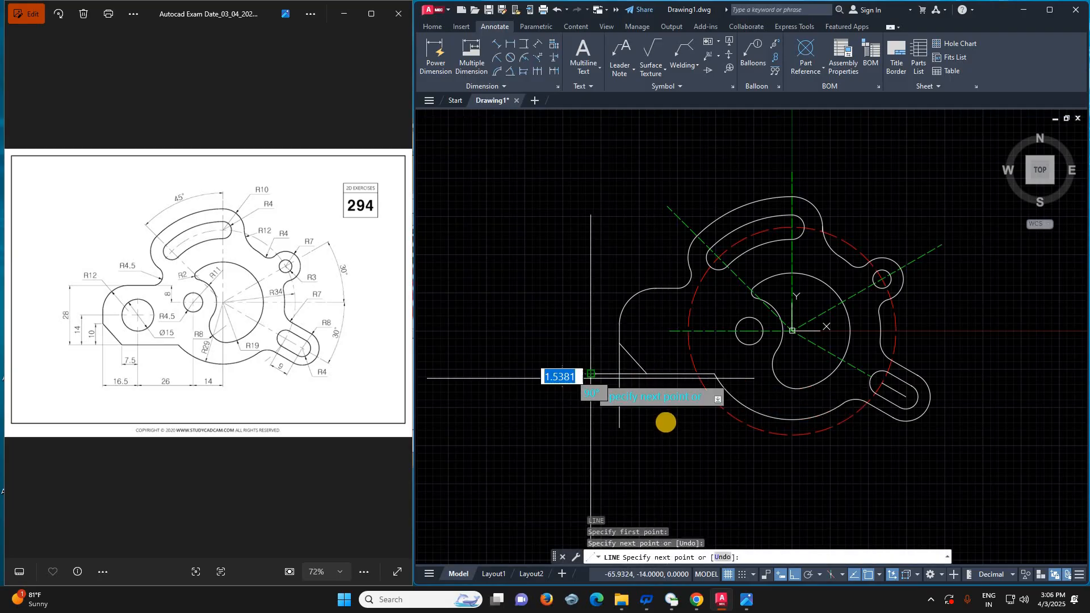
pyautogui.press('Escape')
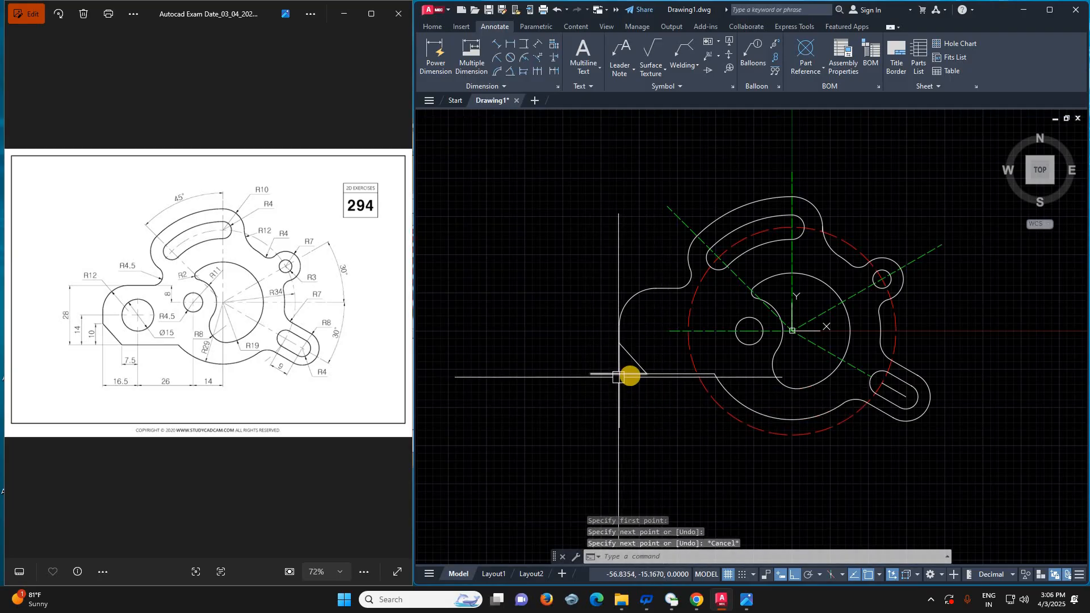
pyautogui.press('l')
pyautogui.press('space')
pyautogui.press('Escape')
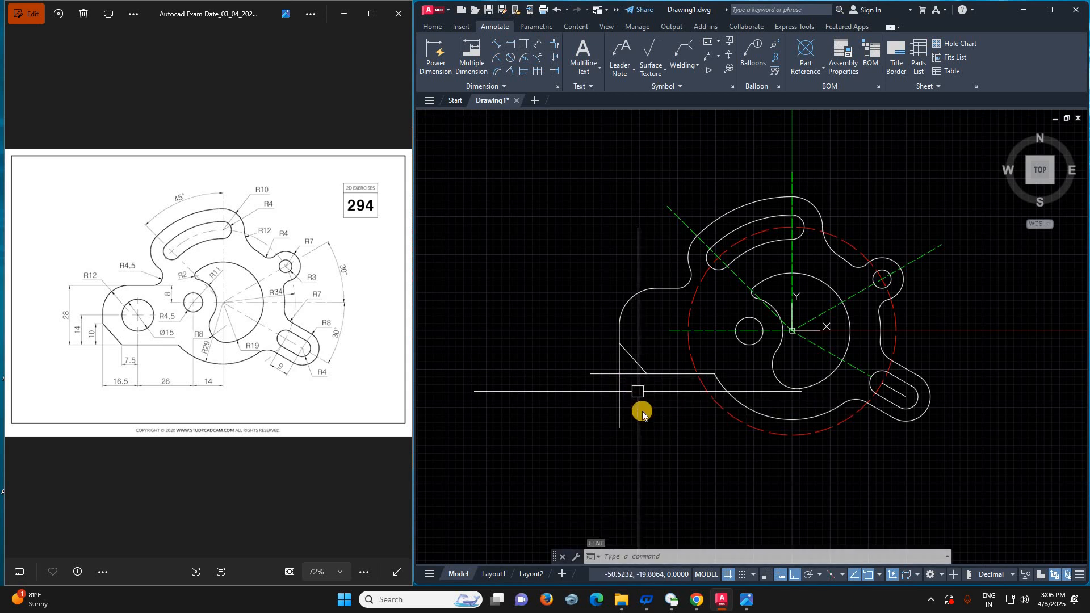
# - Trim the overhanging ends of the two crossing lines to form a square lower-left corner on the tab
pyautogui.write('tr')
pyautogui.press('space')
pyautogui.click(620, 401)
pyautogui.click(605, 376)
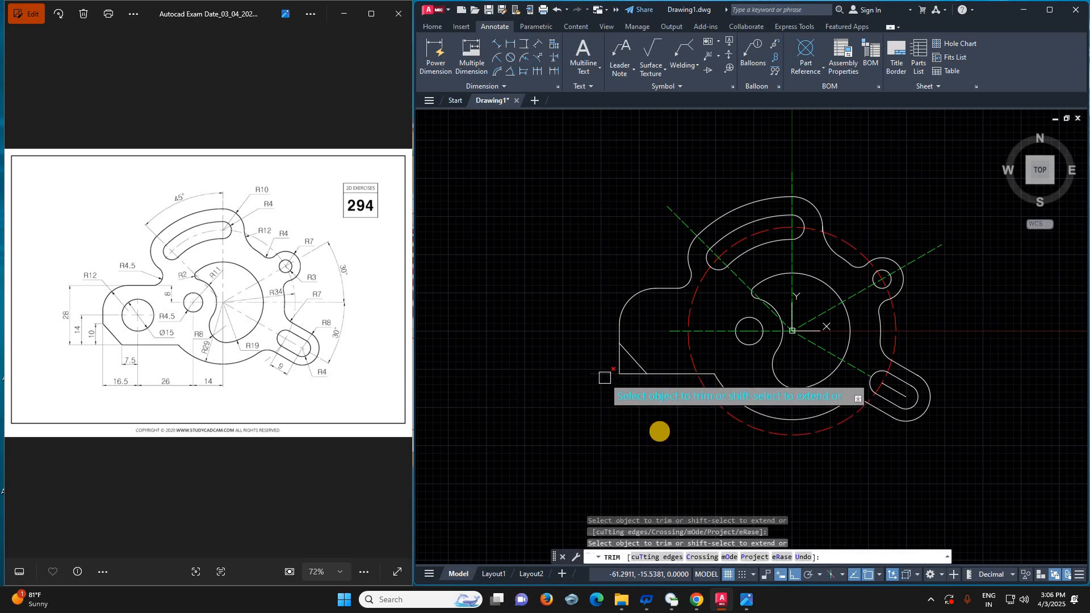
pyautogui.press('Escape')
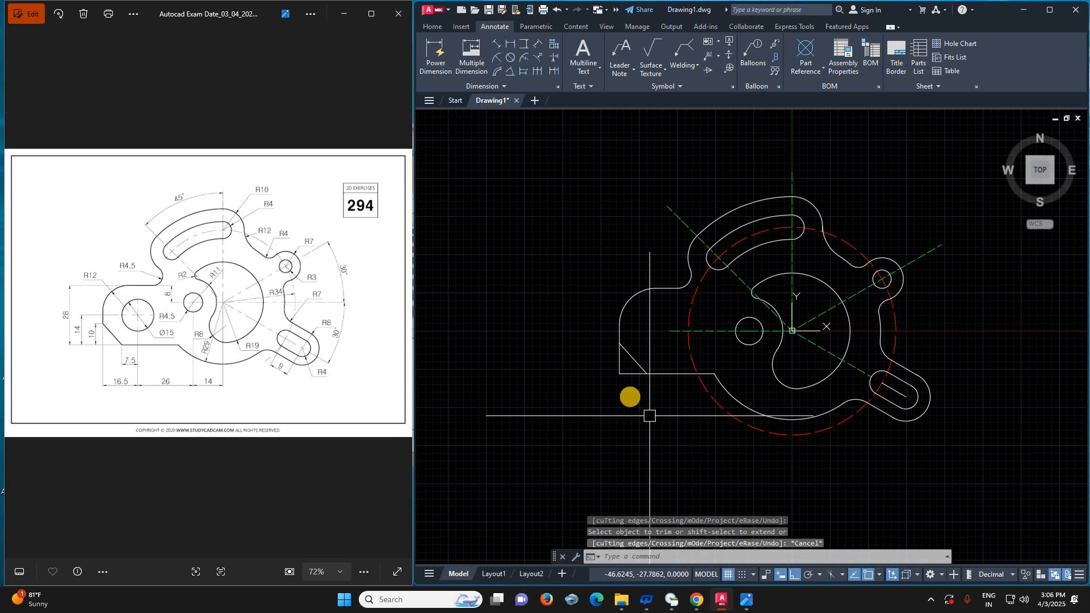
pyautogui.write('l')
pyautogui.press('space')
pyautogui.click(620, 374)
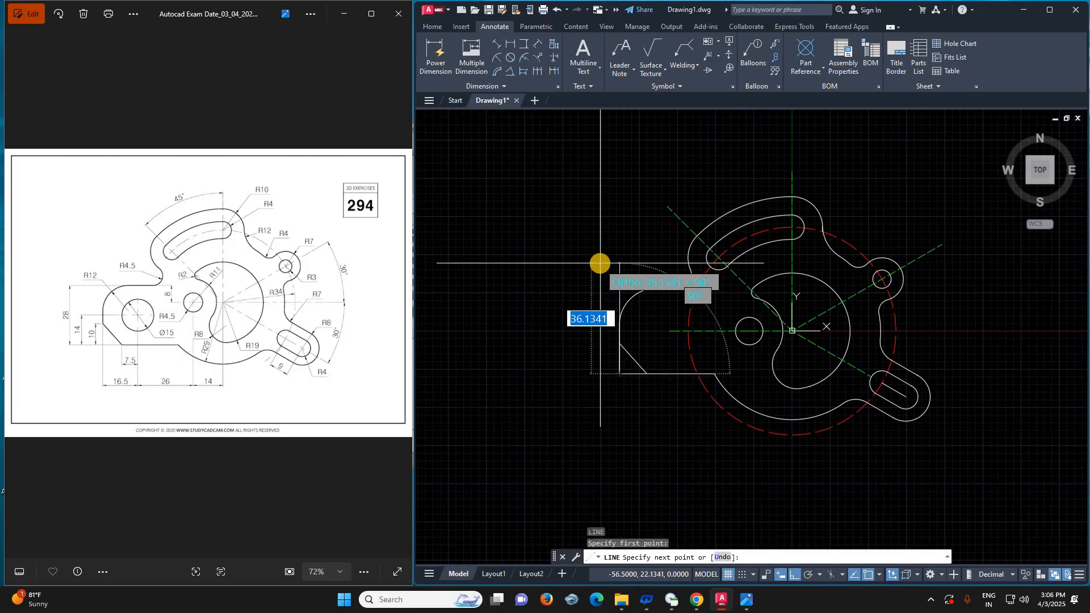
pyautogui.write('4')
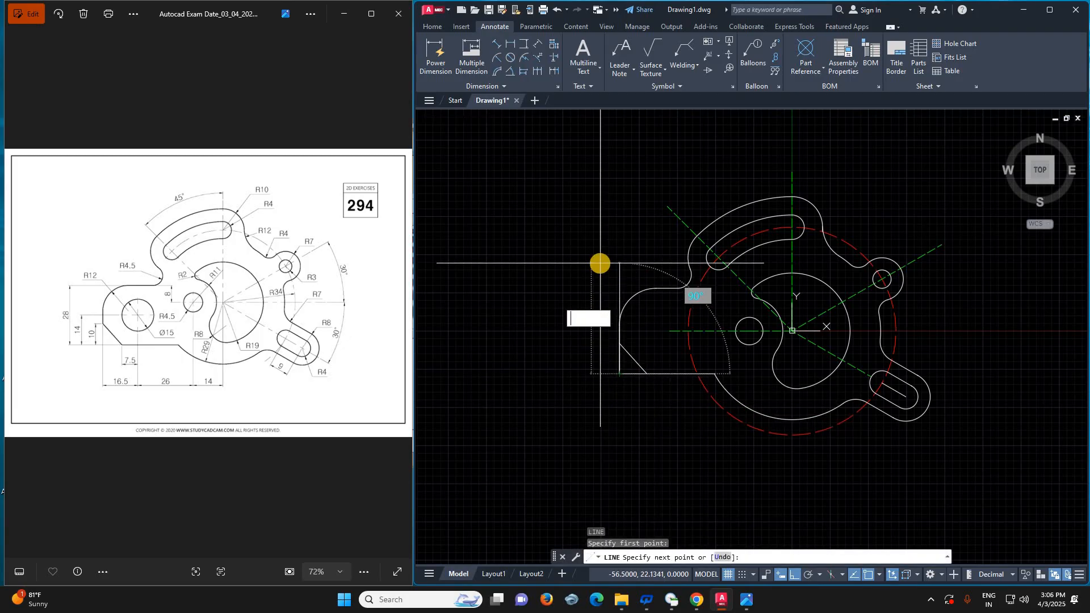
pyautogui.press('Return')
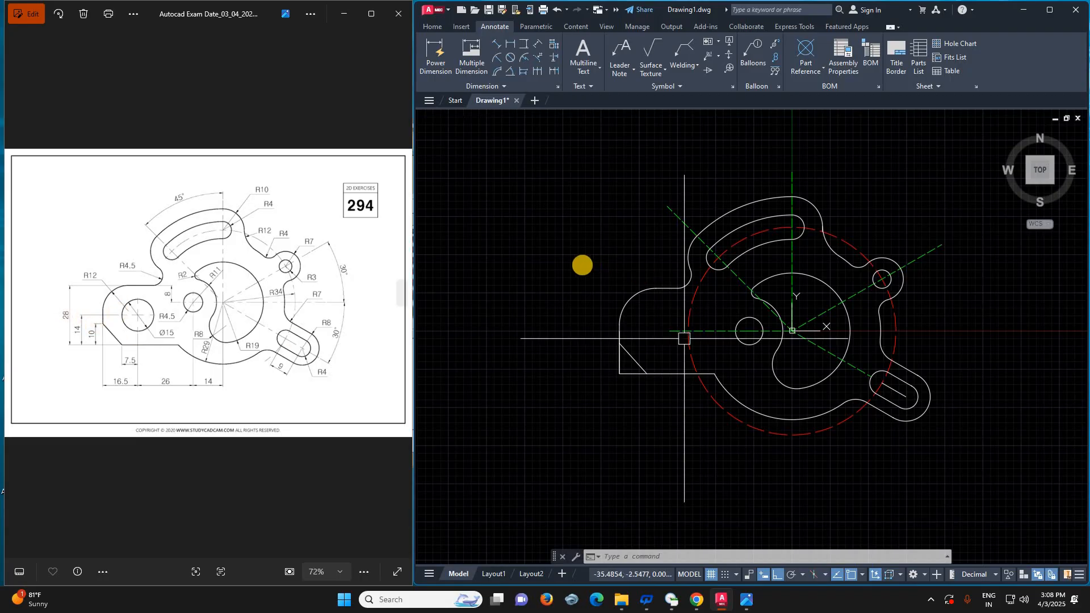
# - Erase the whole left tab outline with its R4.5 fillet, and the green horizontal centre line between the small circle and the tab
pyautogui.click(582, 265)
pyautogui.click(730, 407)
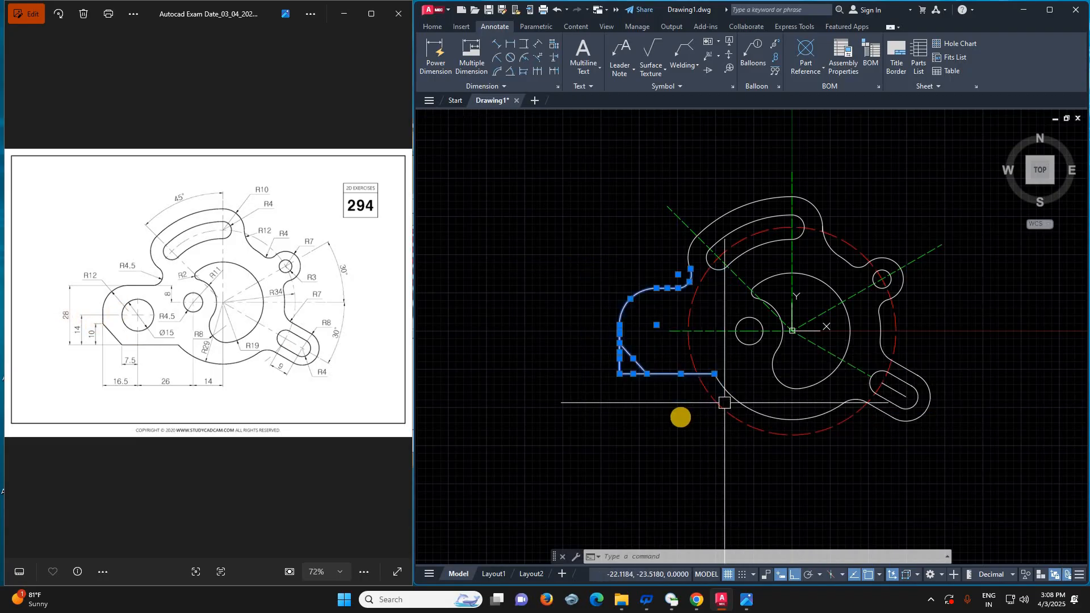
pyautogui.press('Delete')
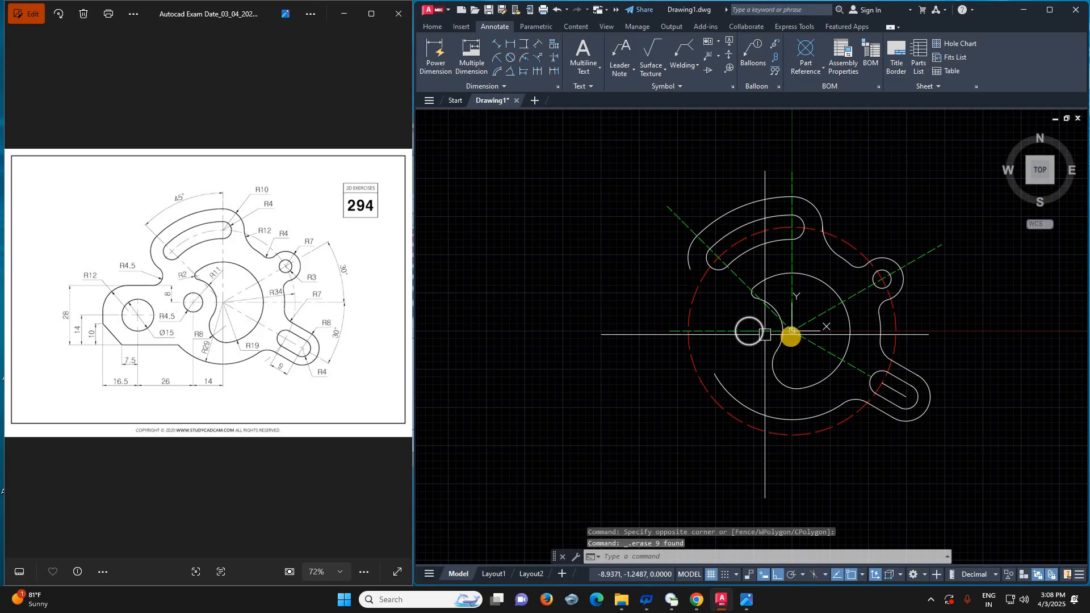
pyautogui.click(706, 330)
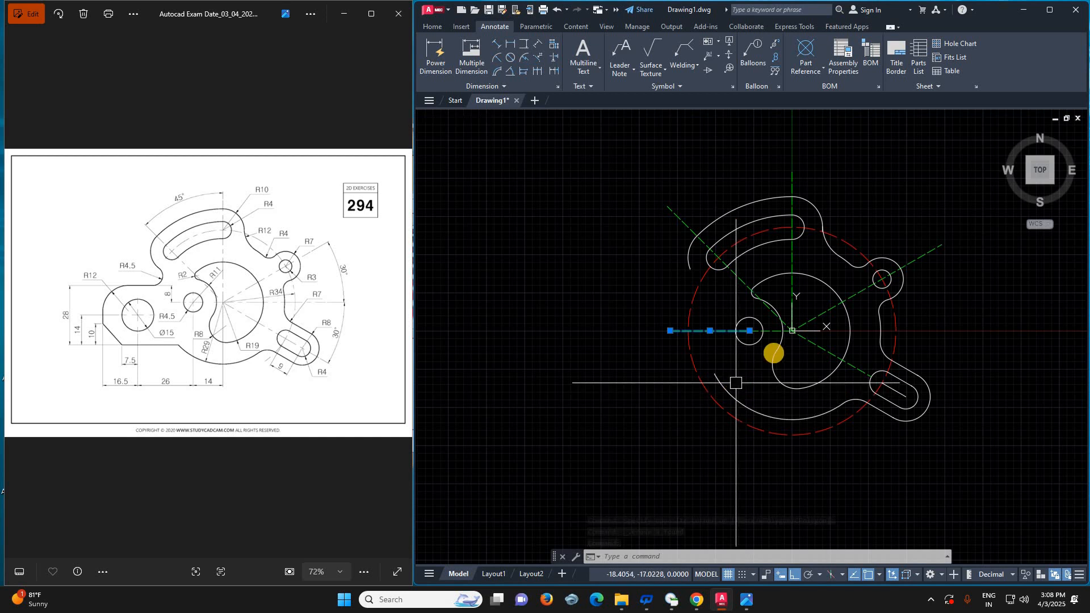
pyautogui.press('Delete')
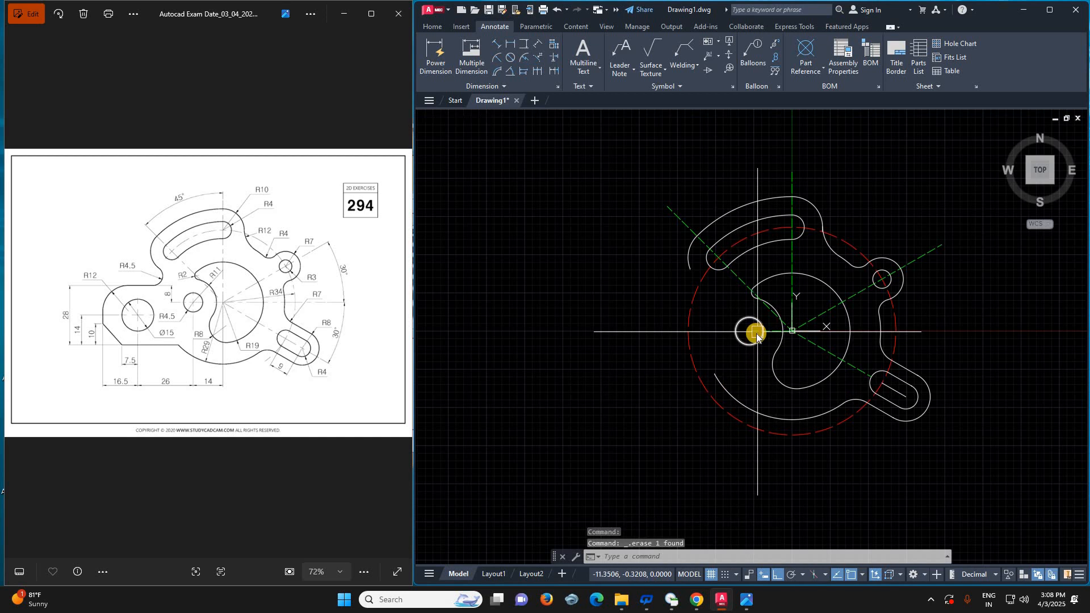
# - Draw a line from the small circle's centre 26 units leftward and continue it 6 units straight down
pyautogui.press('l')
pyautogui.press('Return')
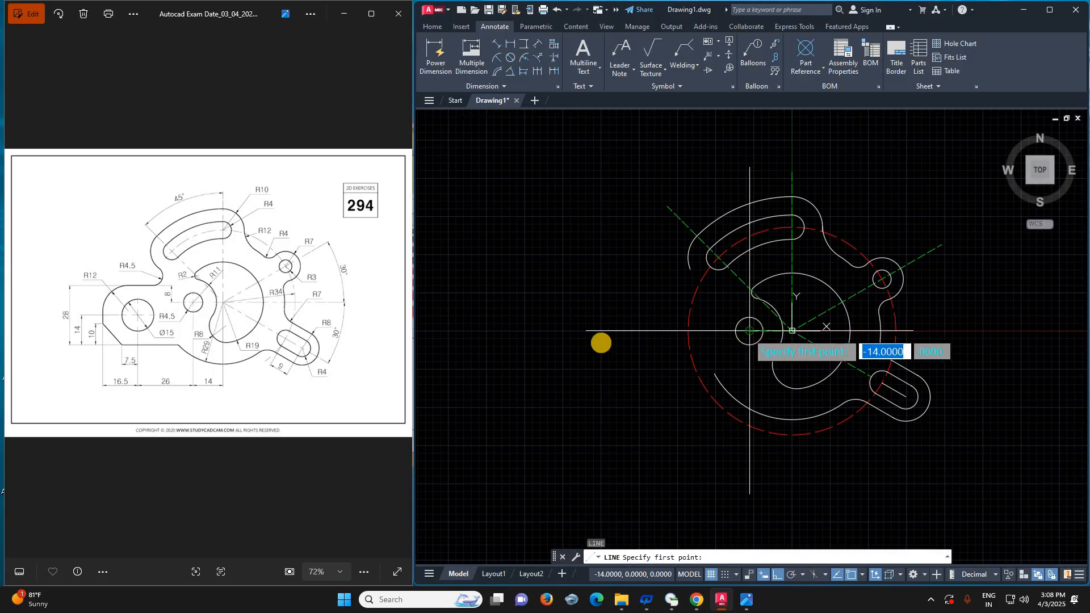
pyautogui.click(750, 331)
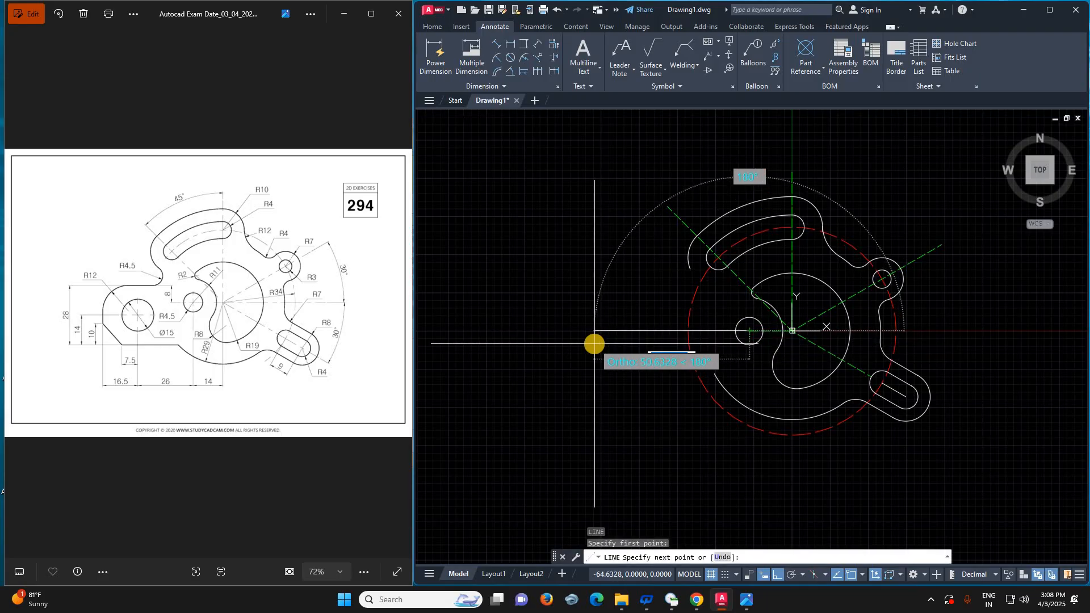
pyautogui.write('26')
pyautogui.press('Return')
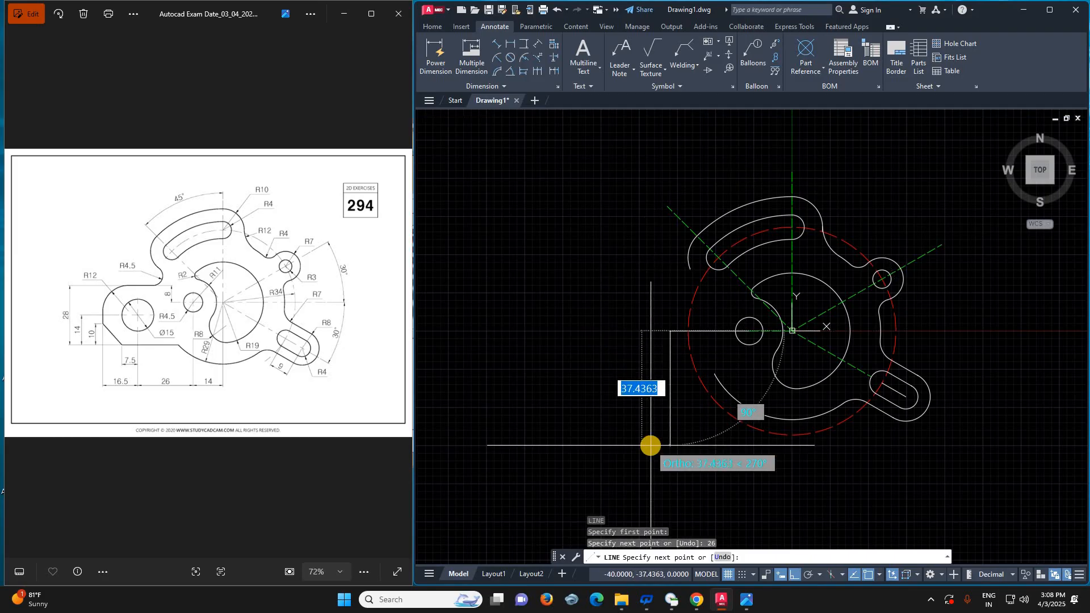
pyautogui.write('6')
pyautogui.press('Return')
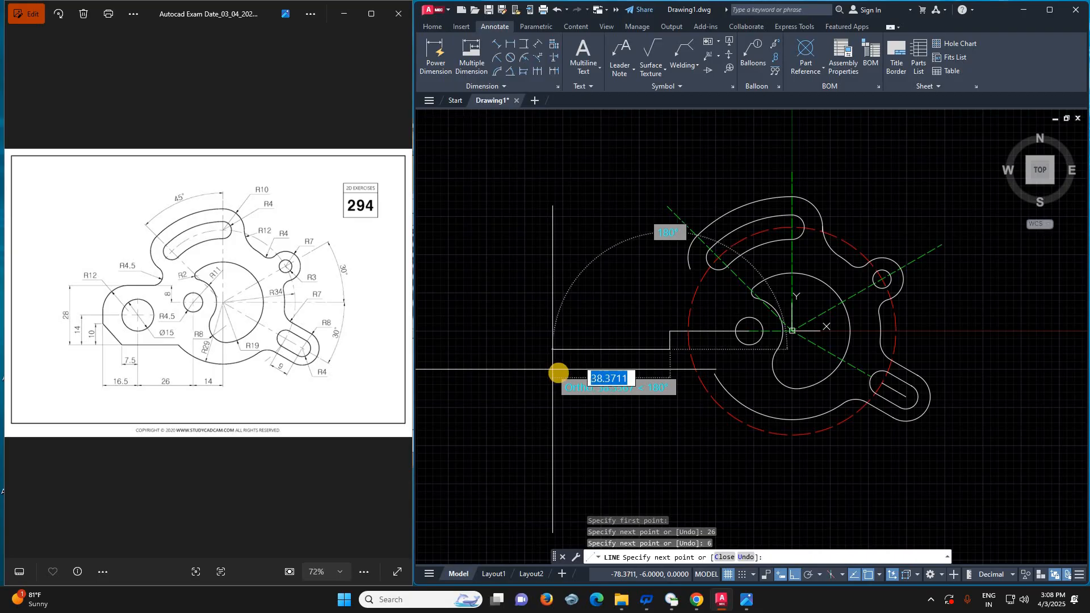
pyautogui.press('Escape')
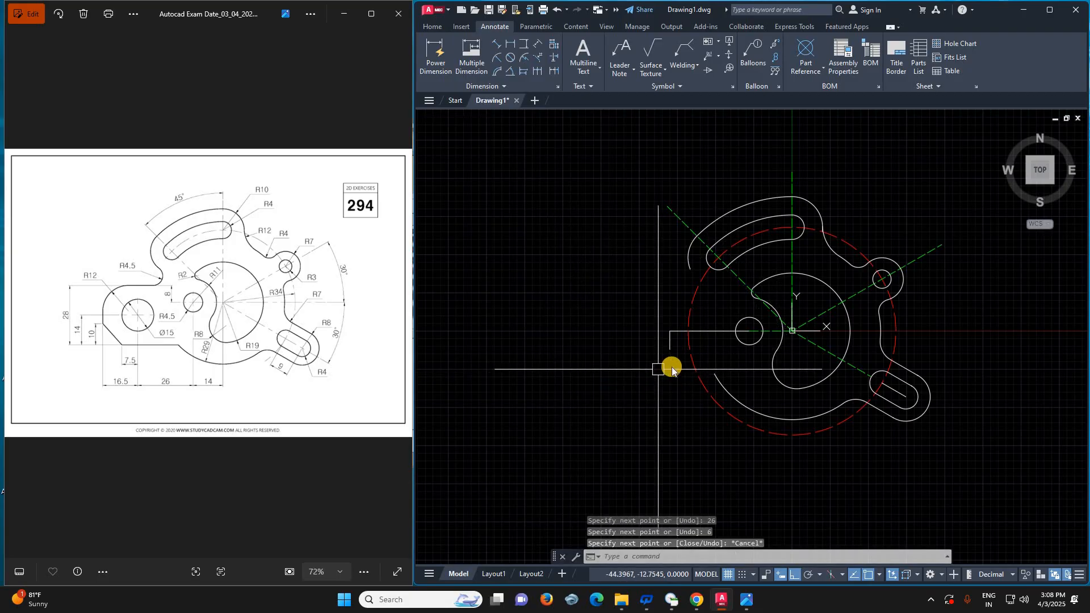
# - Draw a circle of diameter 15 centred on the lower end of the 6-unit vertical line
pyautogui.write('c')
pyautogui.press('Return')
pyautogui.click(670, 352)
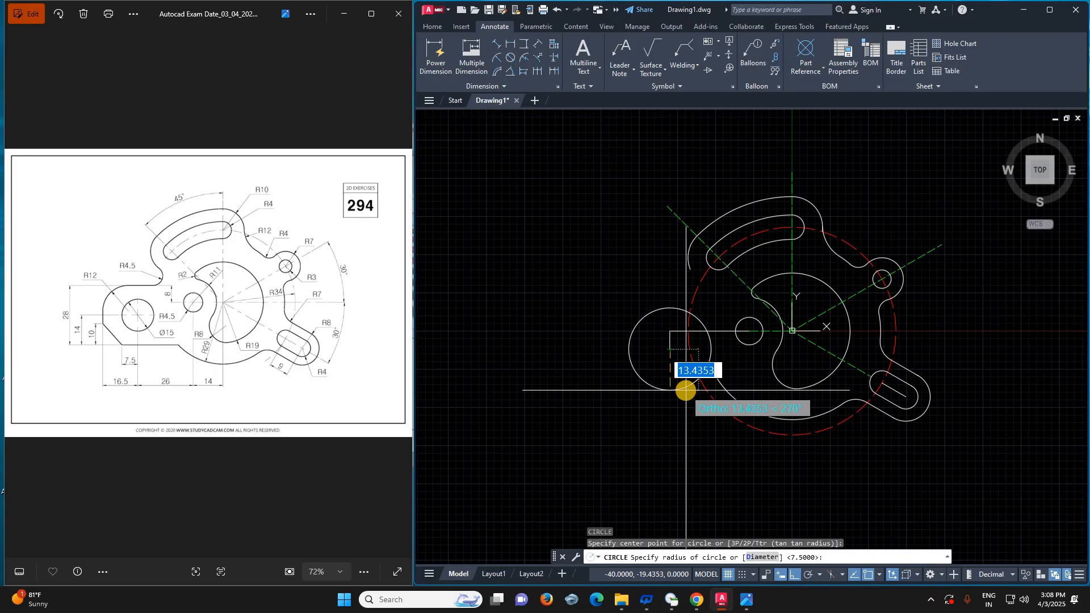
pyautogui.write('d')
pyautogui.press('Return')
pyautogui.write('15')
pyautogui.press('Return')
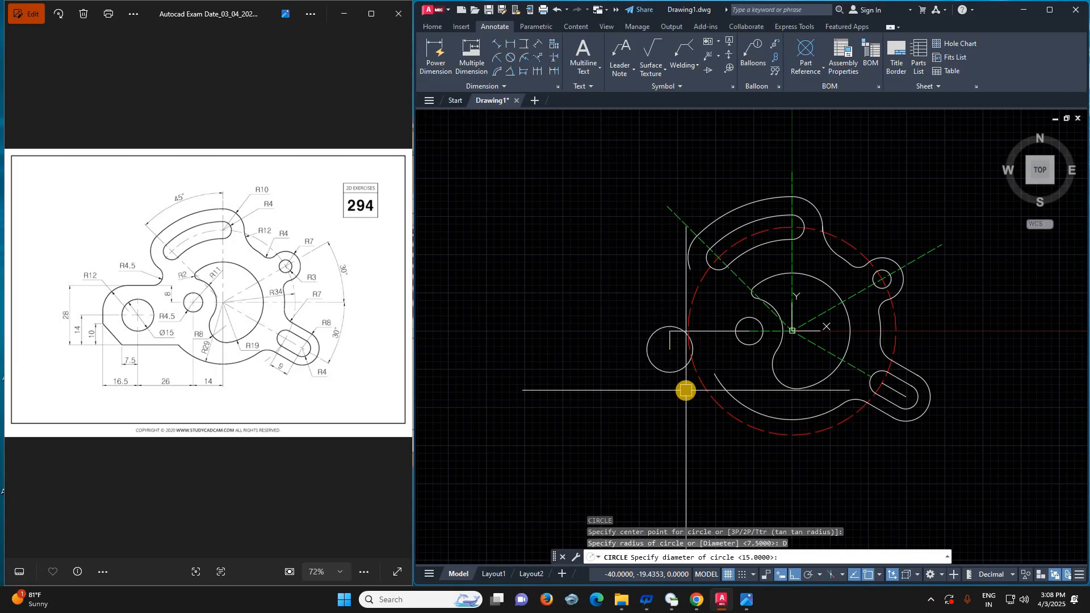
# - Draw a horizontal line 16.5 units leftward from the centre of the diameter 15 circle
pyautogui.scroll(4, 685, 387)
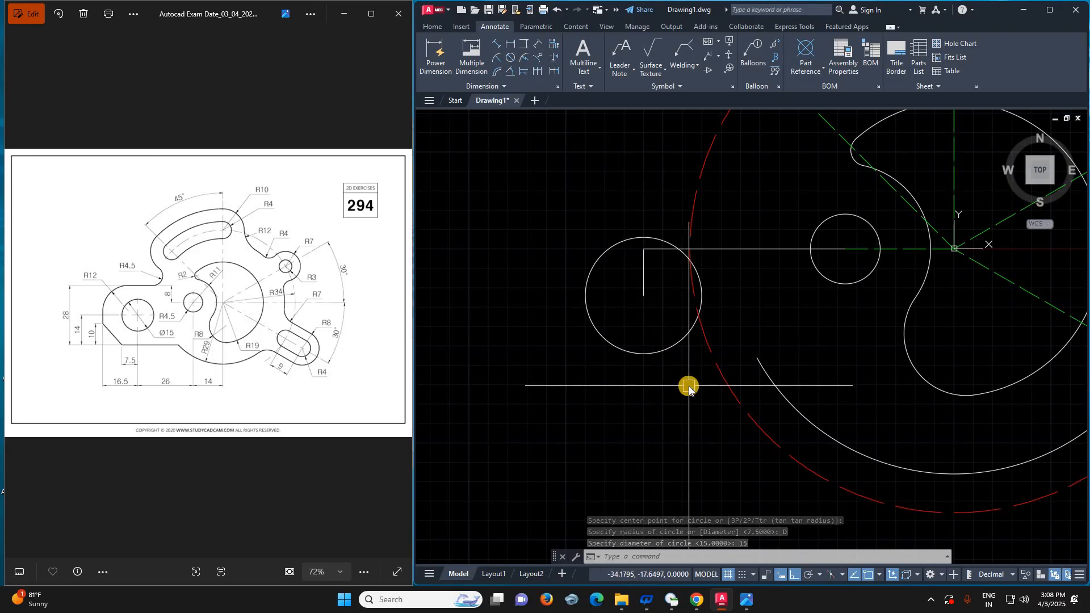
pyautogui.write('L')
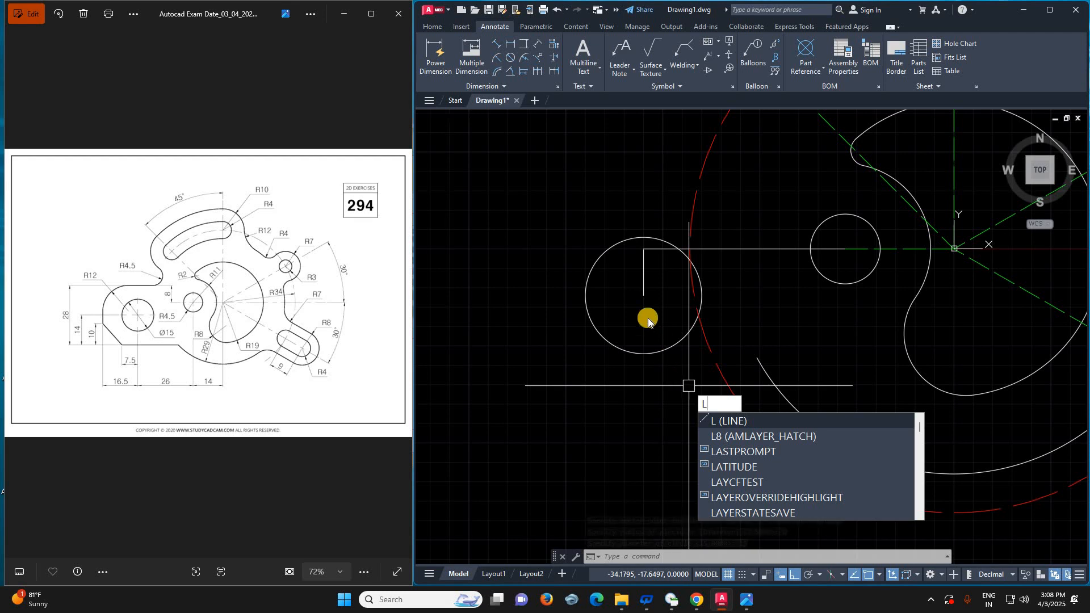
pyautogui.press('Escape')
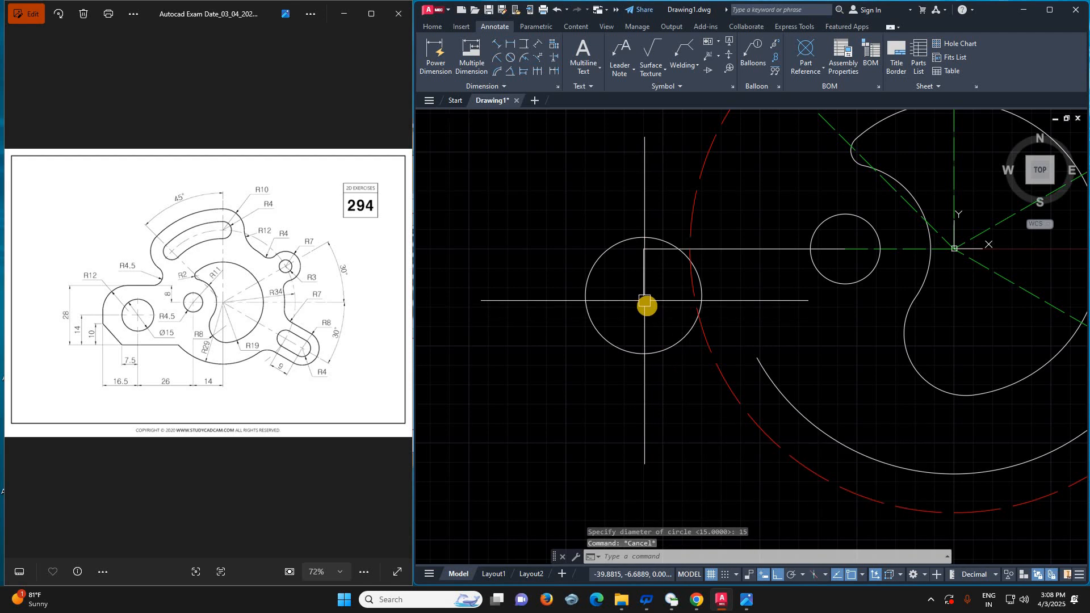
pyautogui.write('l')
pyautogui.press('Return')
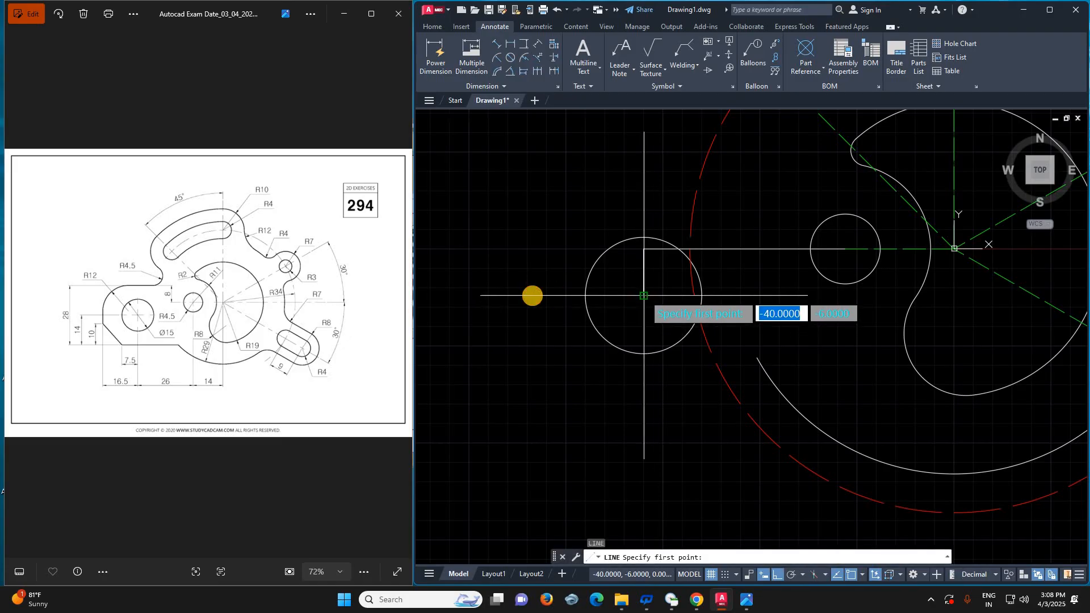
pyautogui.click(644, 295)
pyautogui.scroll(-3, 555, 301)
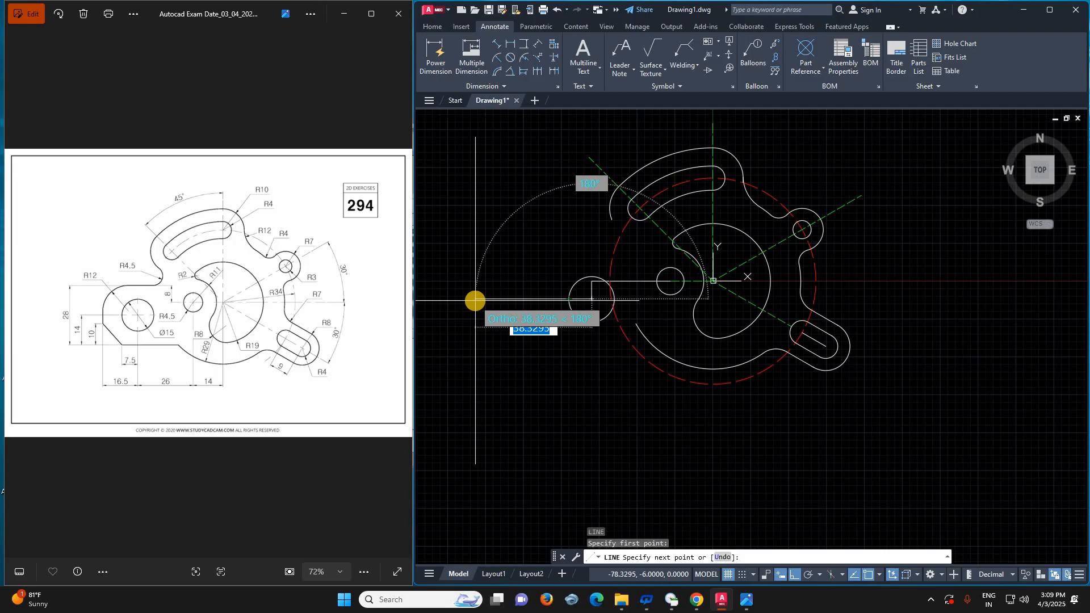
pyautogui.write('16')
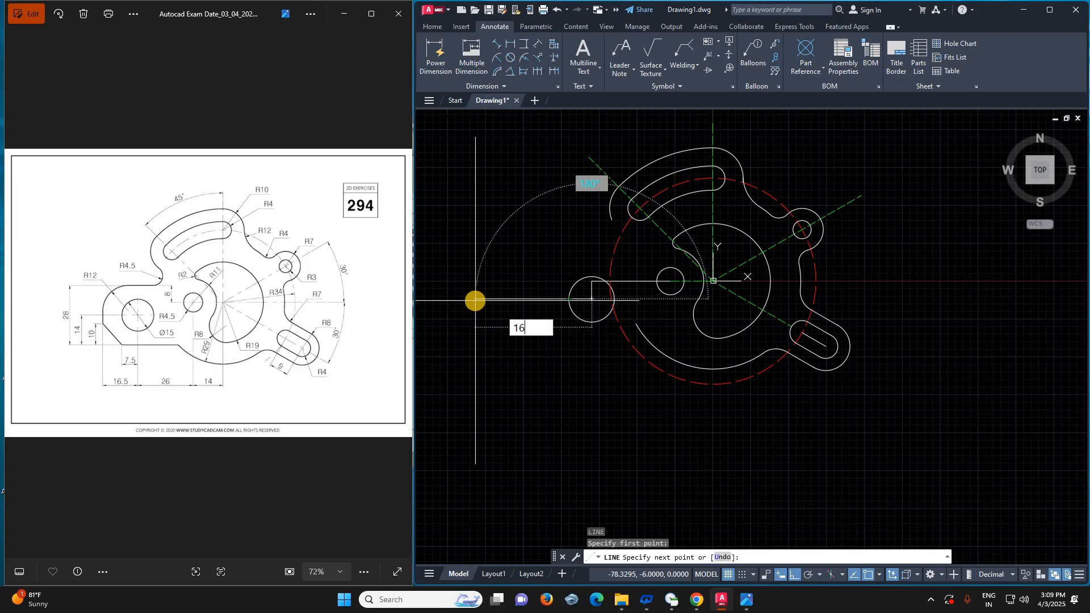
pyautogui.write('.5')
pyautogui.press('Return')
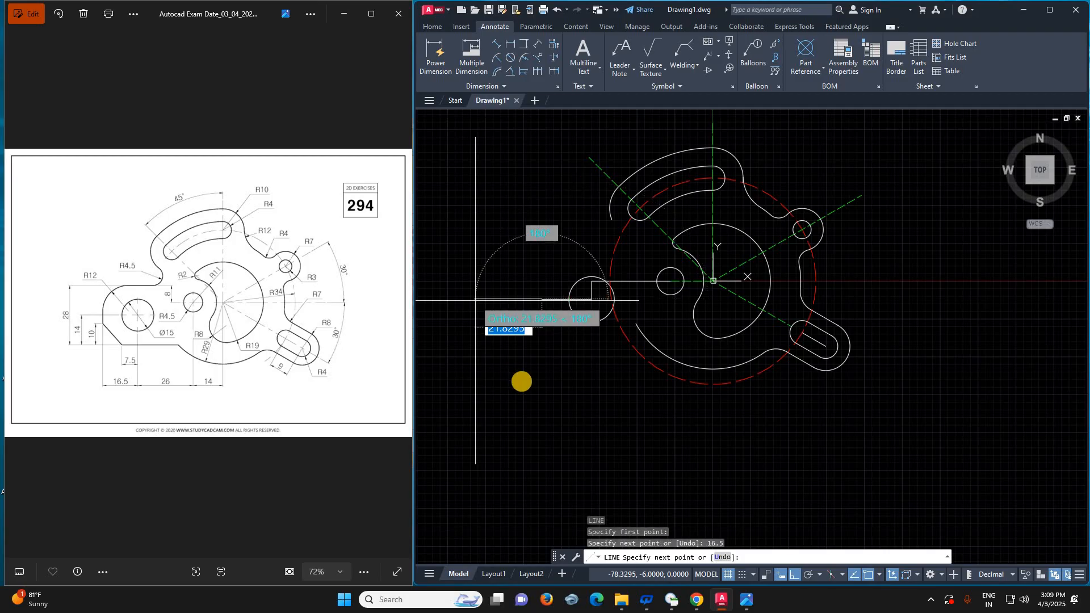
pyautogui.press('Escape')
# - Offset the 16.5-unit horizontal line by 14 units both upward and downward
pyautogui.write('o')
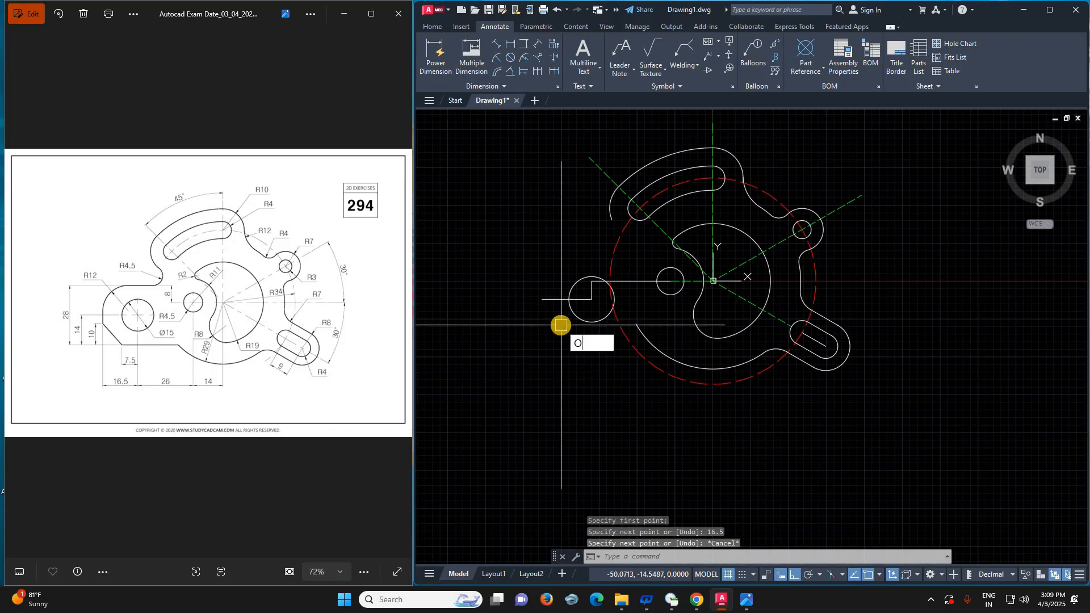
pyautogui.press('Return')
pyautogui.write('14')
pyautogui.press('Return')
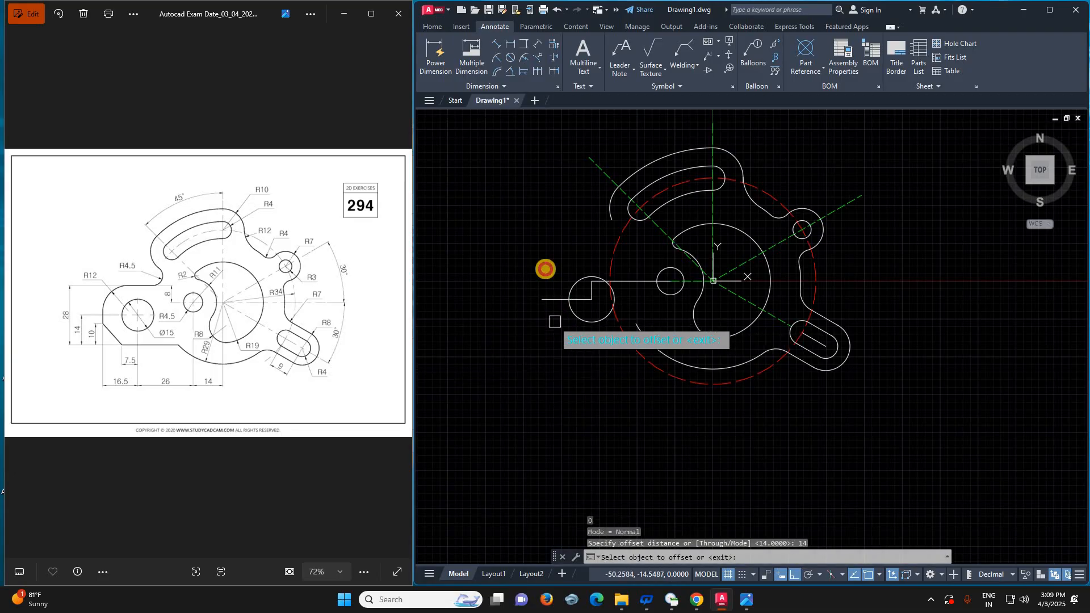
pyautogui.click(557, 301)
pyautogui.click(545, 268)
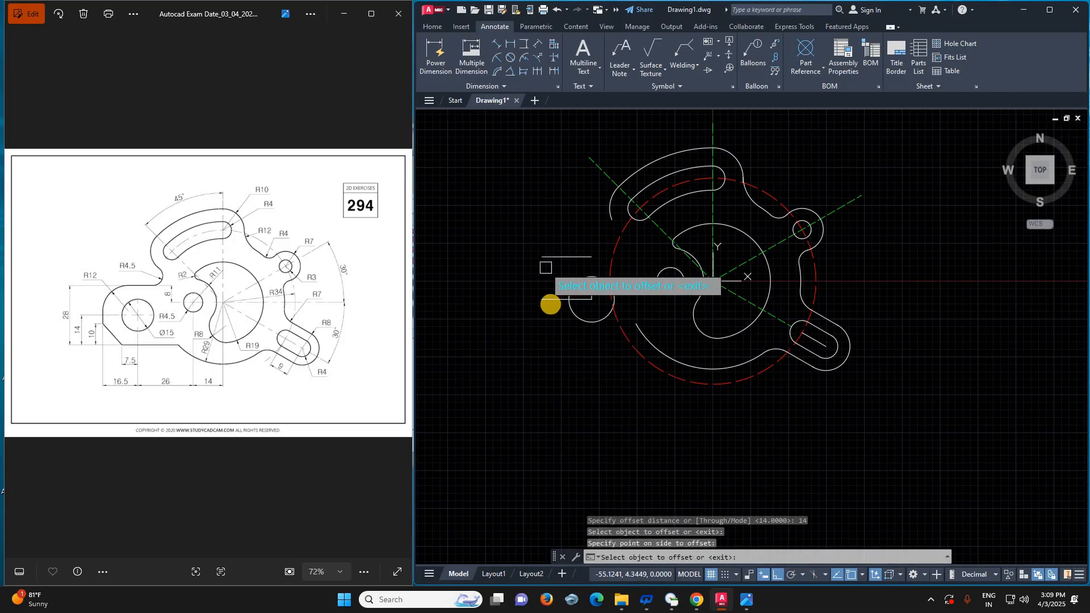
pyautogui.click(550, 300)
pyautogui.click(554, 375)
pyautogui.press('Escape')
# - Draw a vertical line joining the left ends of the upper and lower offset lines
pyautogui.write('f')
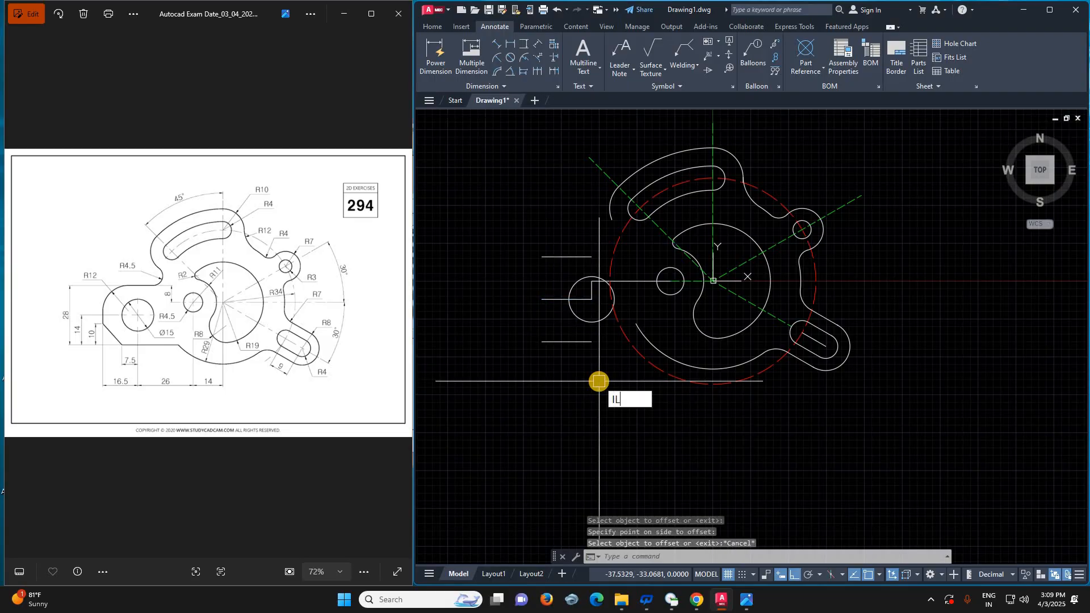
pyautogui.press('Escape')
pyautogui.press('Escape')
pyautogui.write('l')
pyautogui.press('Return')
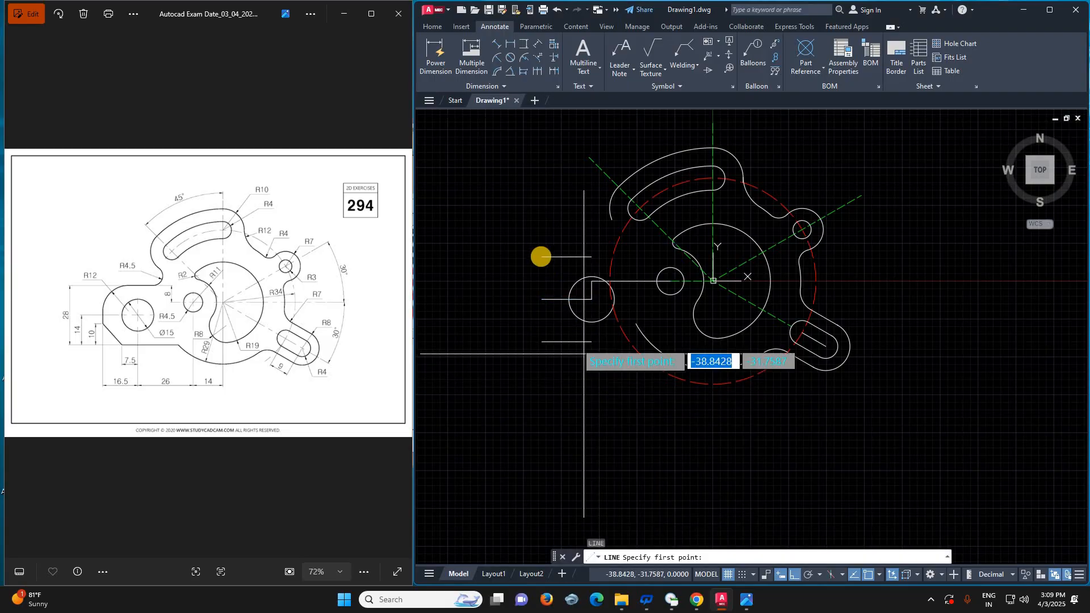
pyautogui.click(542, 257)
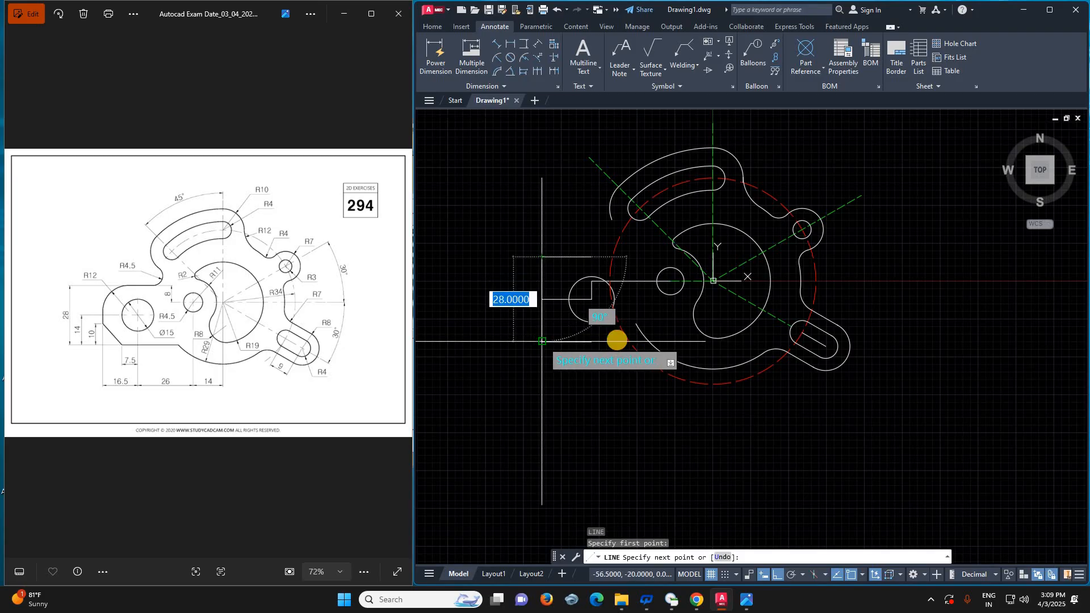
pyautogui.click(617, 340)
pyautogui.press('Escape')
# - Extend the tab's lower horizontal line rightward to the large lower outline arc
pyautogui.scroll(2, 619, 272)
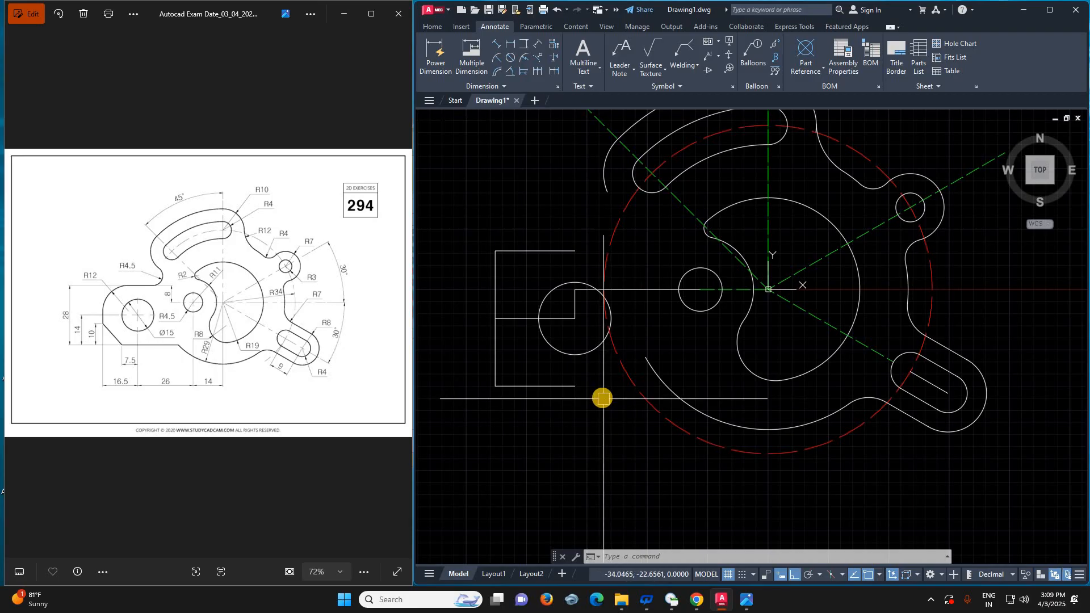
pyautogui.write('ex')
pyautogui.press('Return')
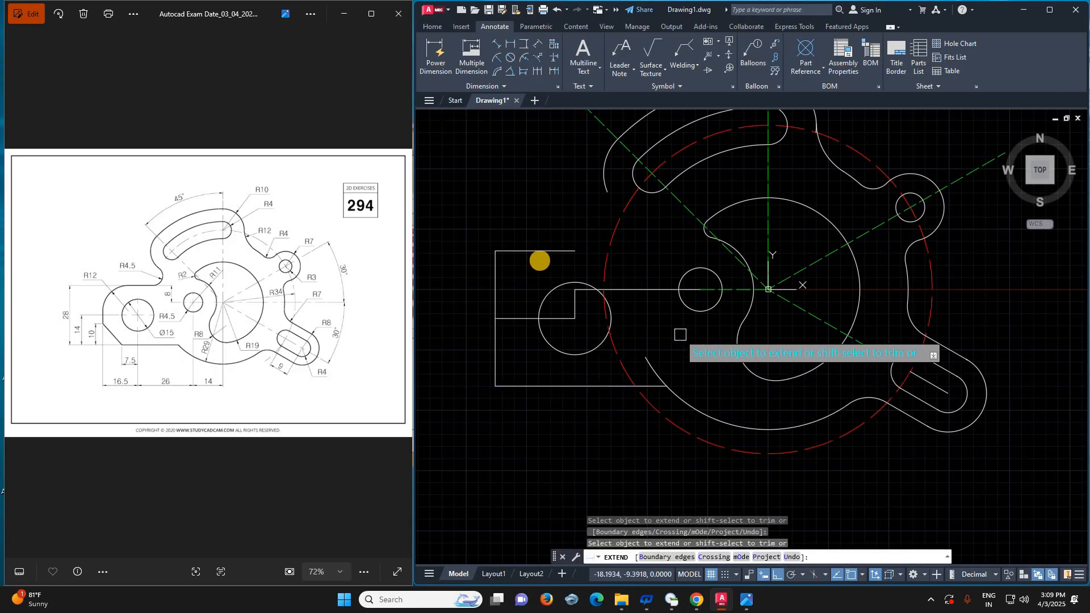
pyautogui.press('Escape')
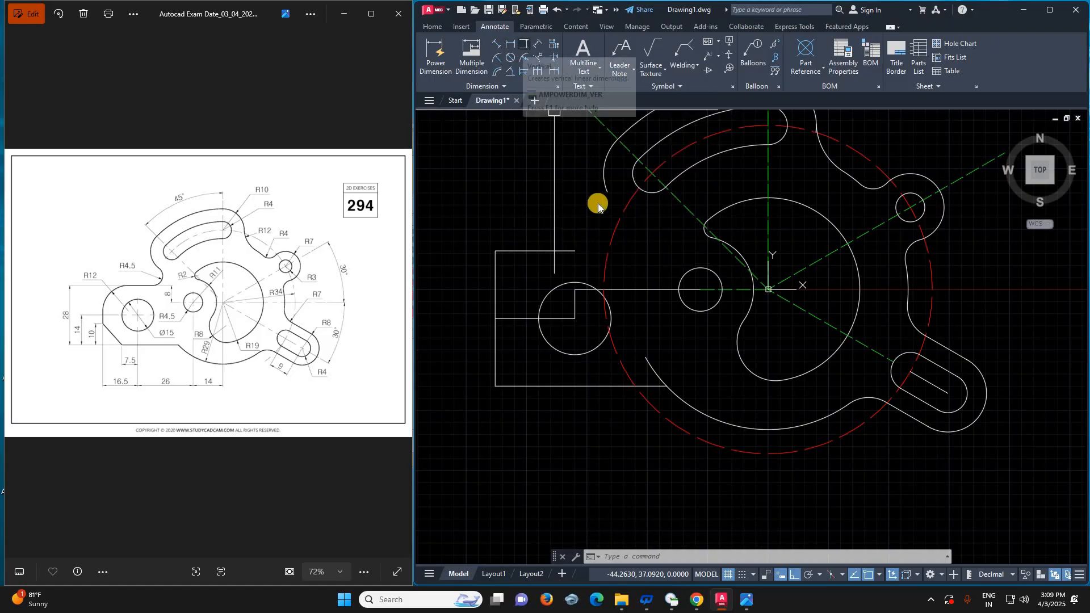
# - Check the vertical distance between the tab's upper line and the small circle's centre with a temporary vertical dimension
pyautogui.click(524, 42)
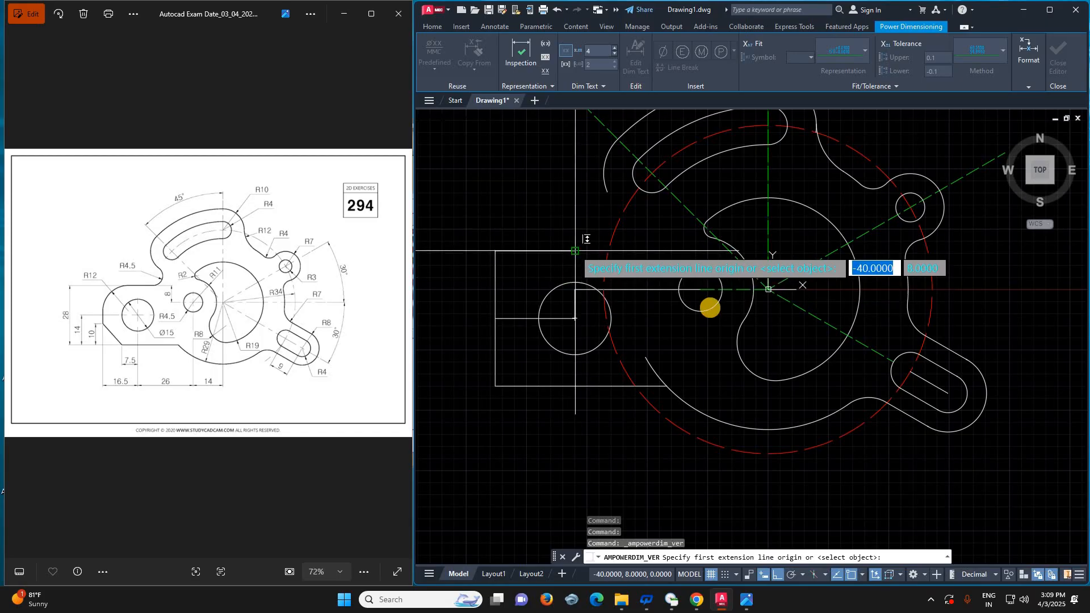
pyautogui.click(576, 251)
pyautogui.click(701, 290)
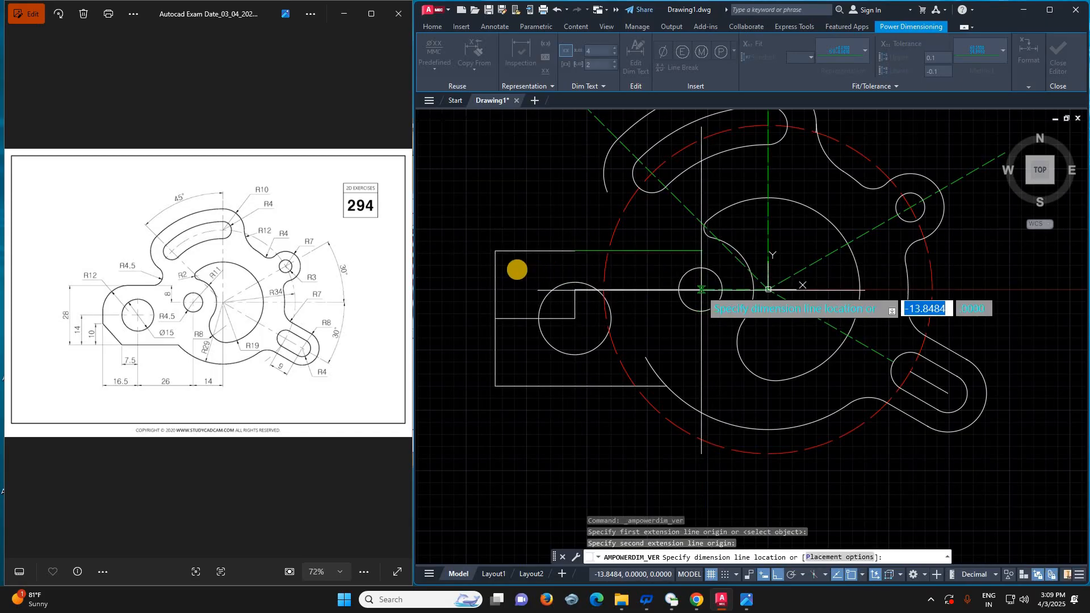
pyautogui.click(444, 280)
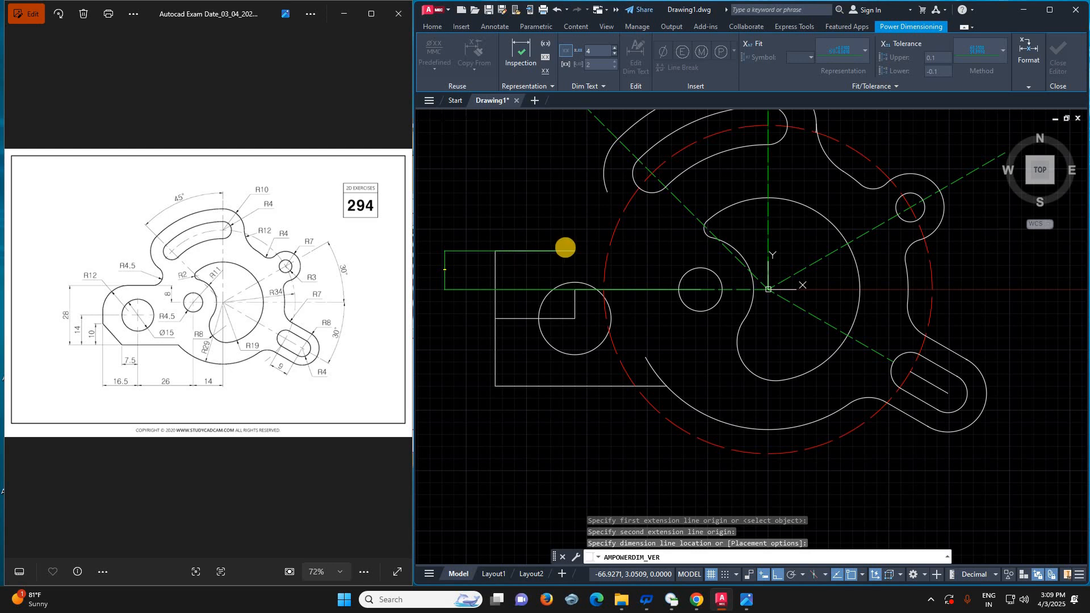
pyautogui.doubleClick(456, 277)
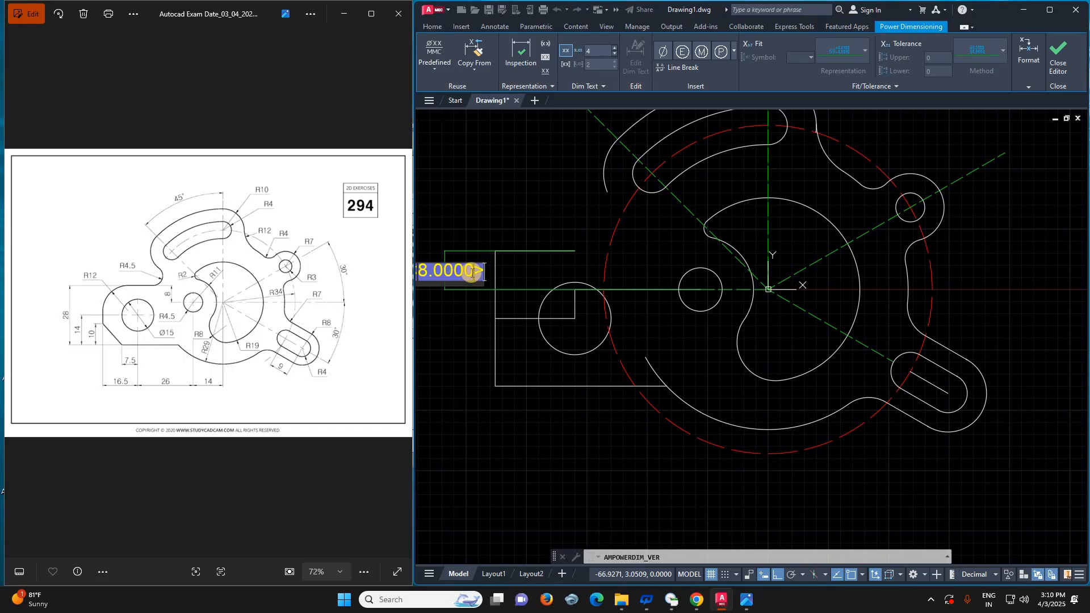
pyautogui.press('Escape')
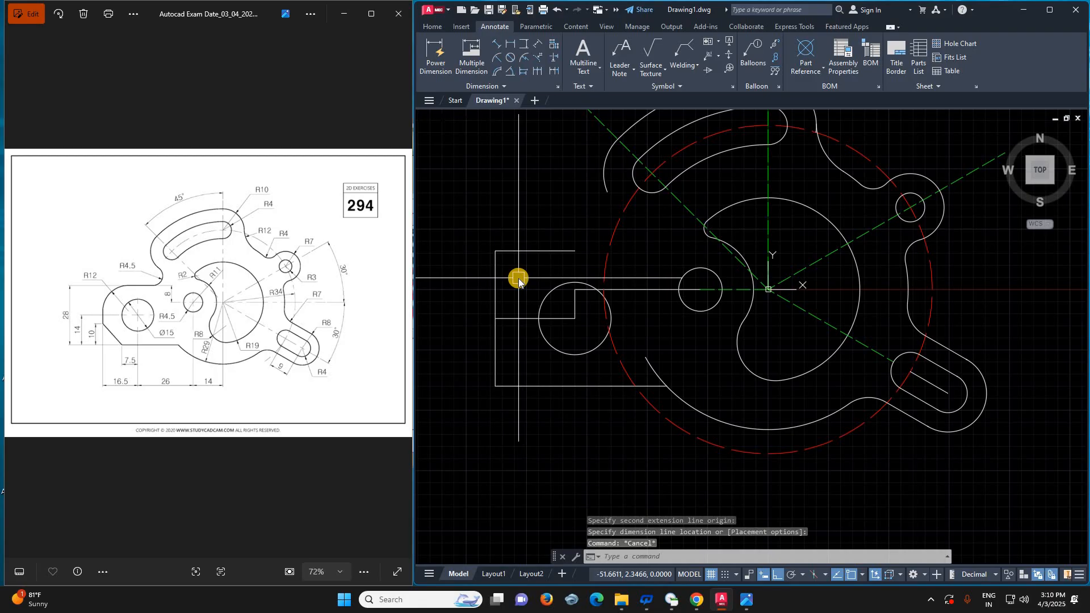
# - Try to fillet the tab's upper-left corner with a radius of 12
pyautogui.write('F')
pyautogui.press('Return')
pyautogui.write('R')
pyautogui.press('Return')
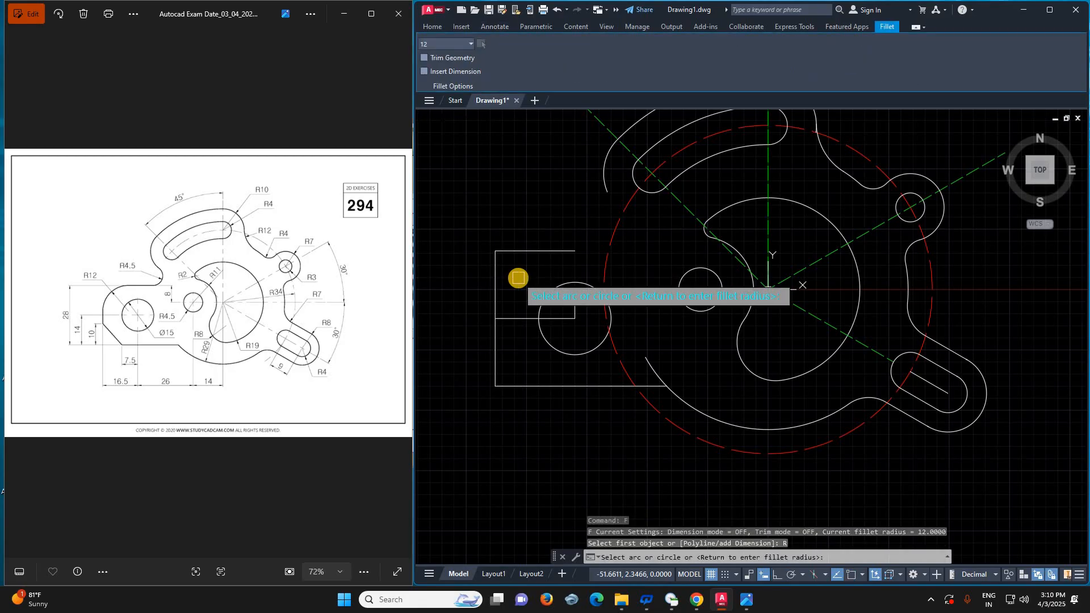
pyautogui.write('12')
pyautogui.press('Return')
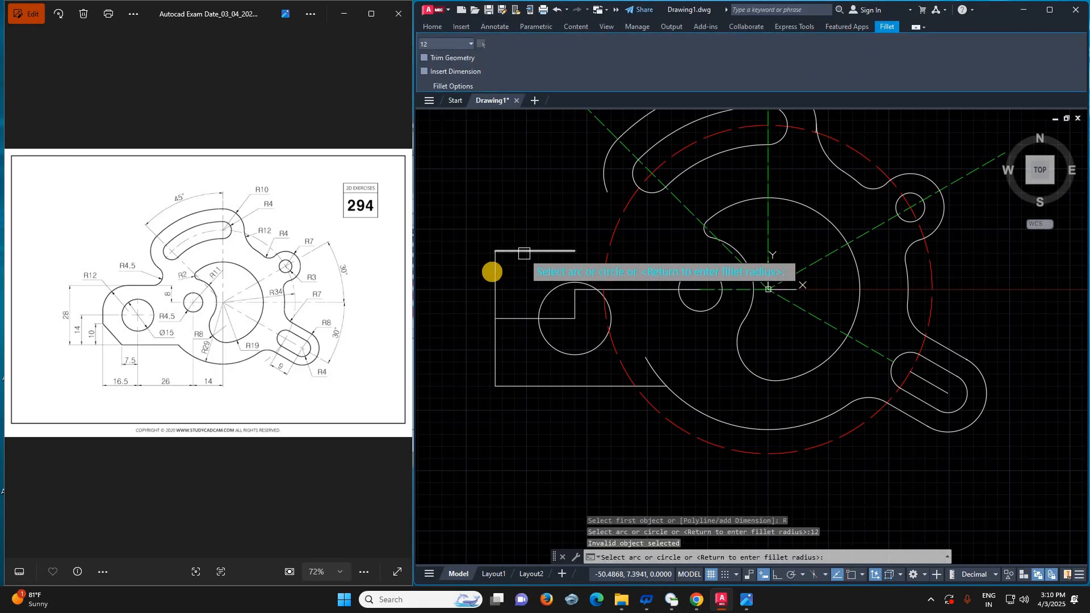
pyautogui.press('Return')
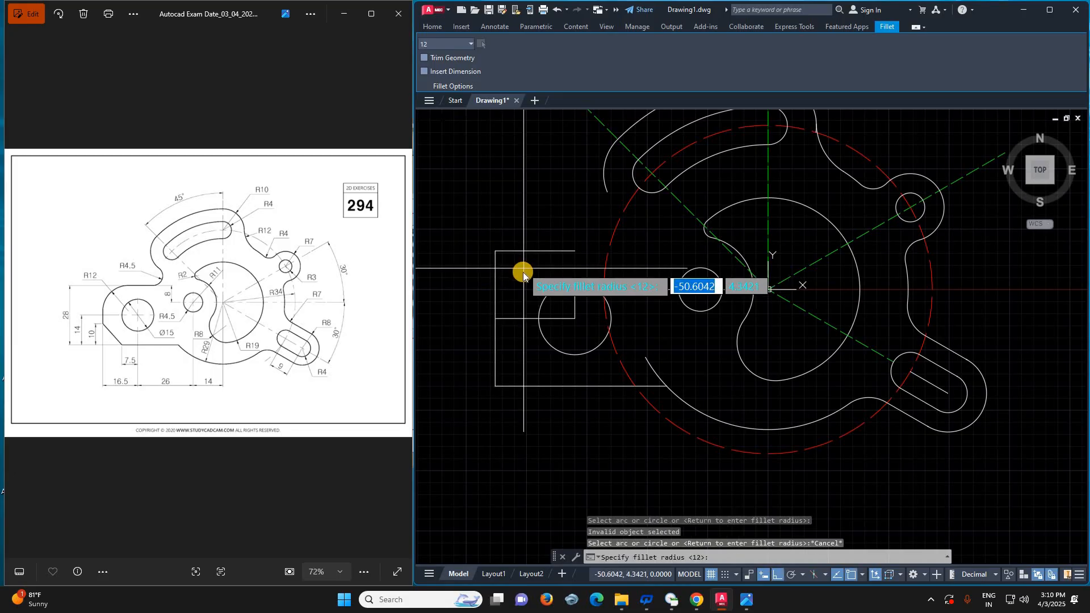
pyautogui.write('F')
pyautogui.press('Return')
pyautogui.write('R')
pyautogui.press('Return')
pyautogui.press('Return')
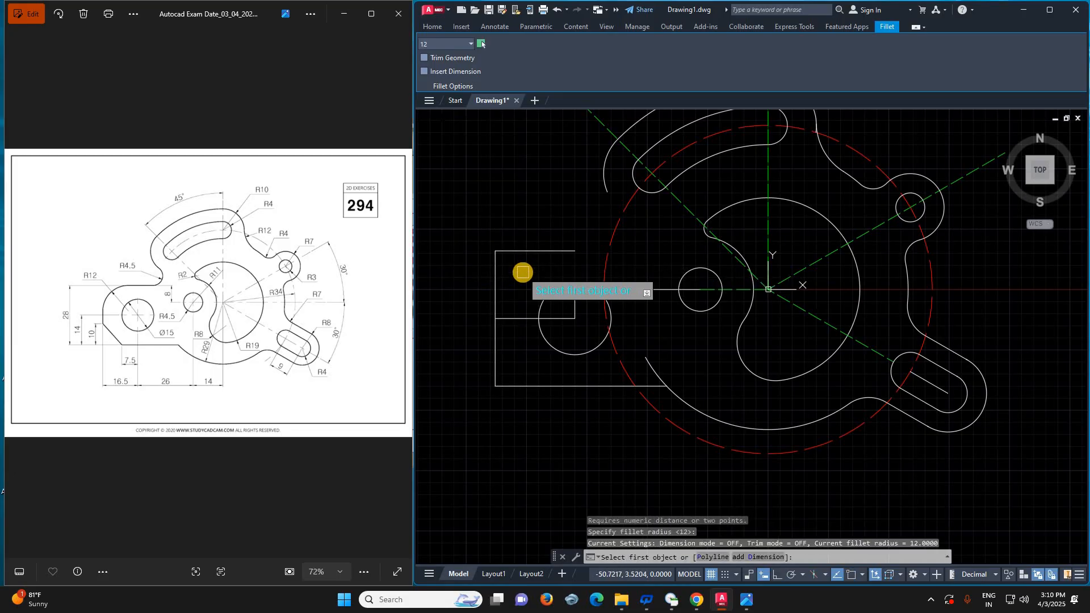
pyautogui.write('12')
pyautogui.press('Return')
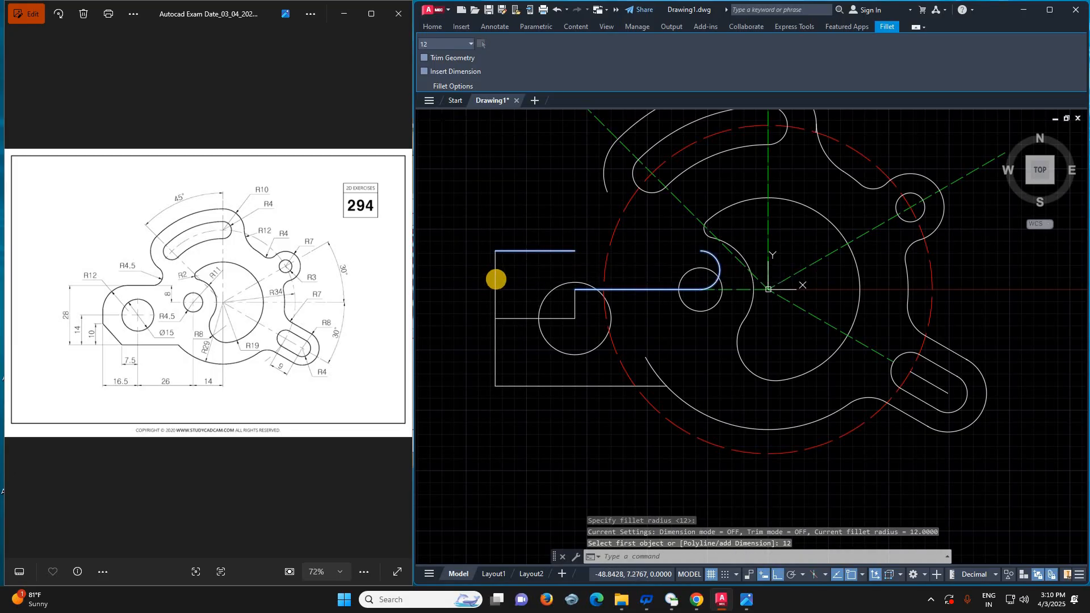
# - Fillet the tab's upper-left corner with radius 12 and erase the stray fillet arc beside the small circle
pyautogui.press('Return')
pyautogui.click(496, 279)
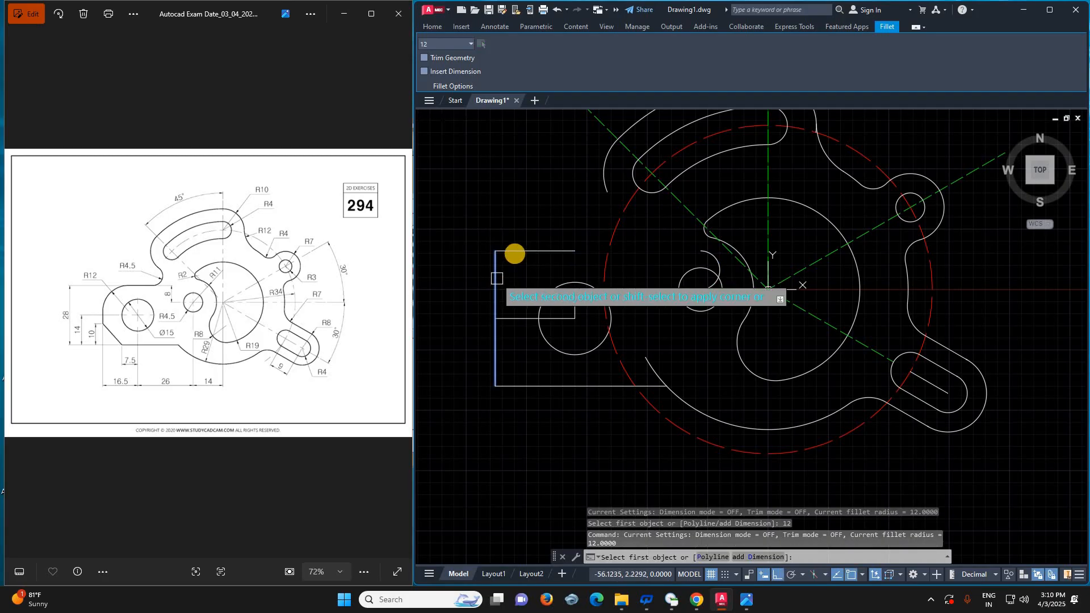
pyautogui.click(514, 250)
pyautogui.press('Escape')
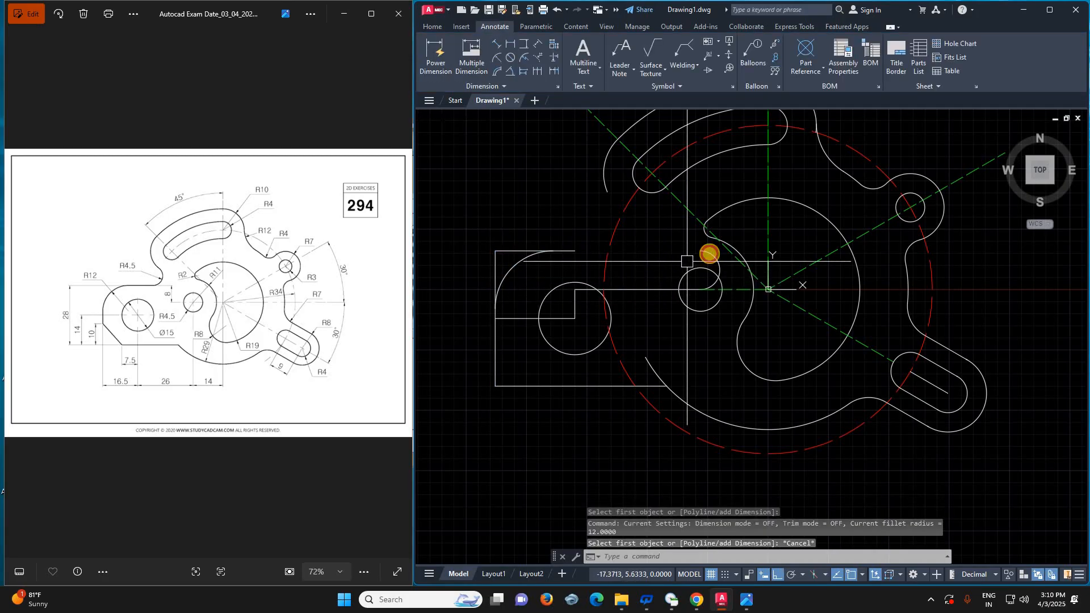
pyautogui.click(708, 253)
pyautogui.press('Delete')
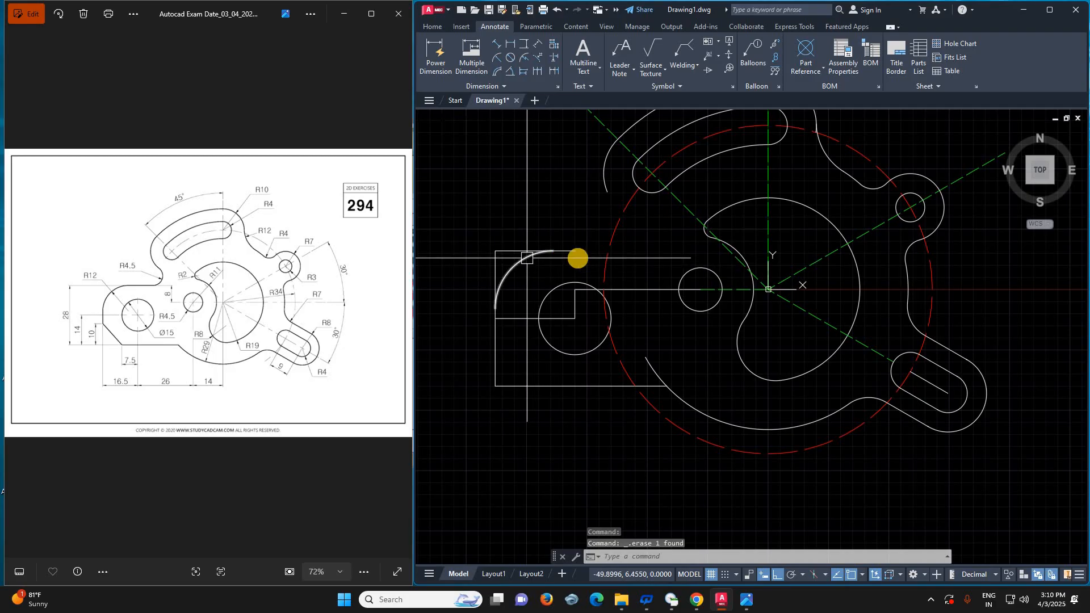
# - Extend the tab's upper line and the open lower-left end of the outer slot arc to the 45° centre line
pyautogui.write('ex')
pyautogui.press('Return')
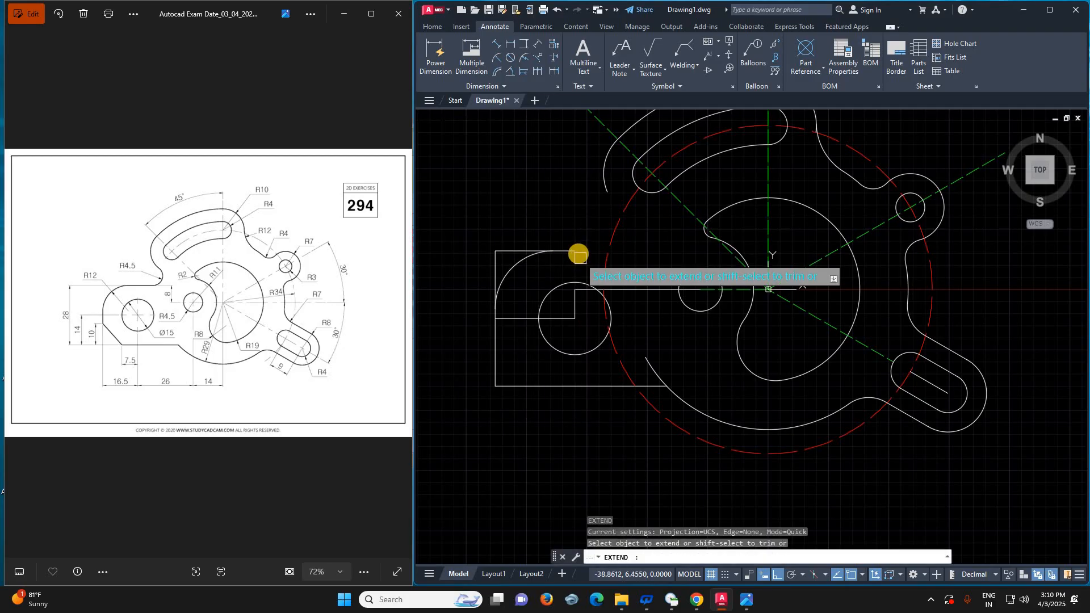
pyautogui.click(584, 250)
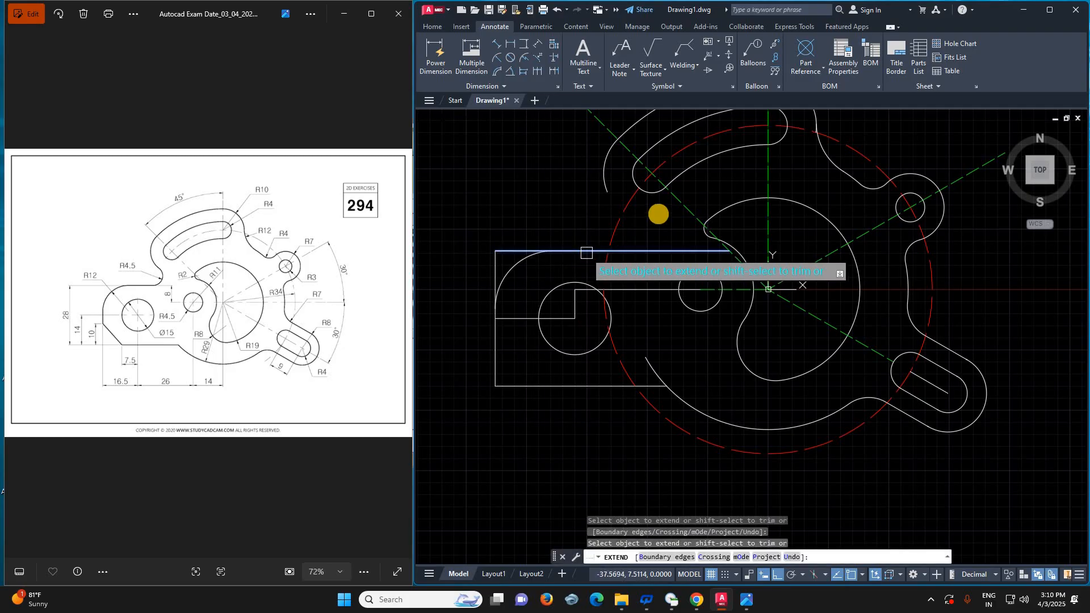
pyautogui.press('Escape')
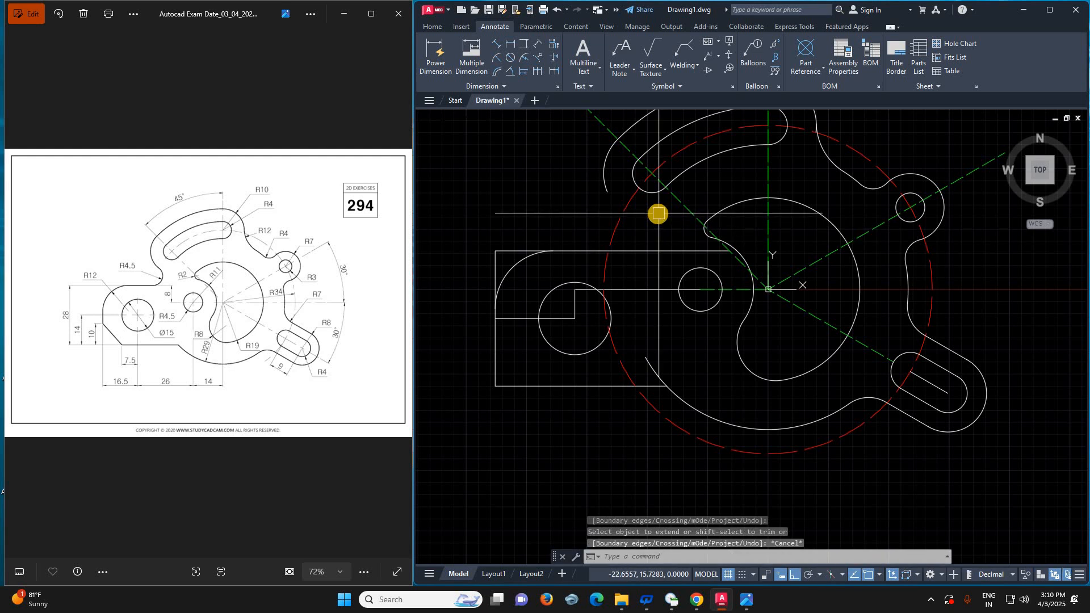
pyautogui.write('ex')
pyautogui.press('Return')
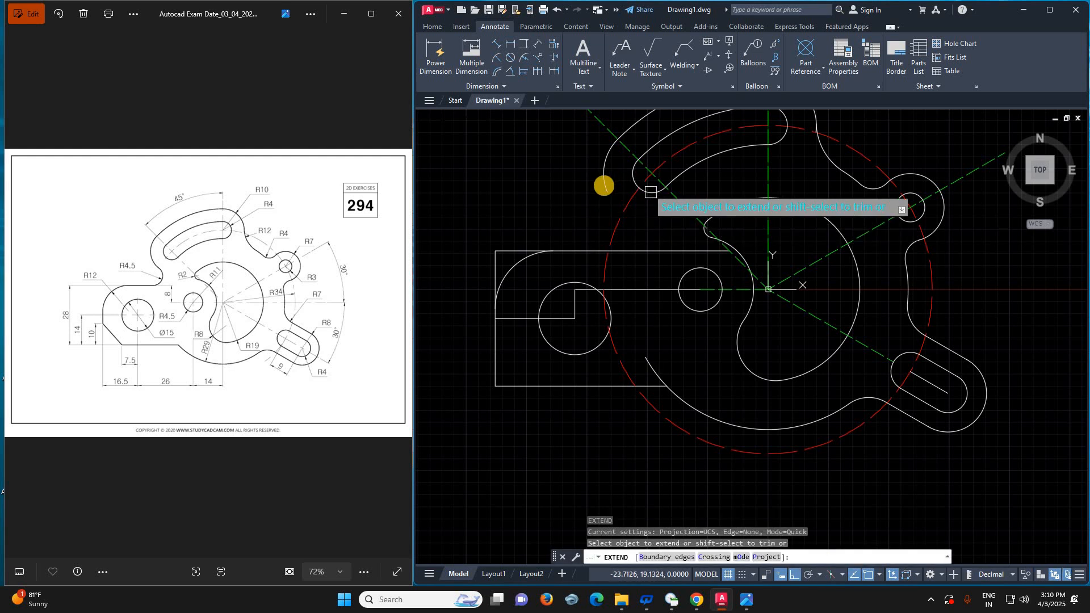
pyautogui.click(605, 185)
pyautogui.press('Escape')
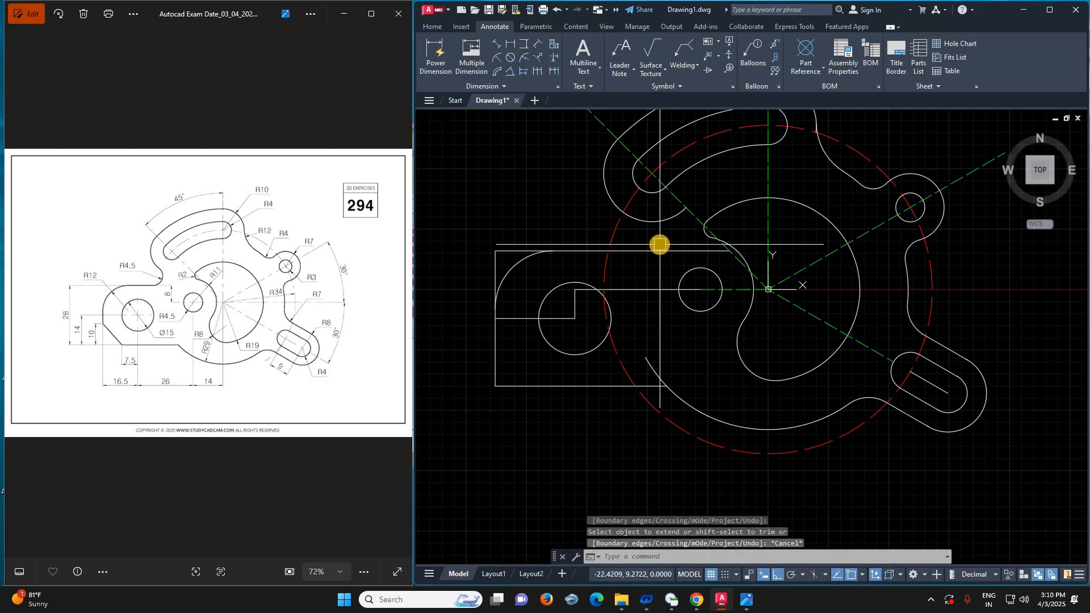
# - Fillet the tab's upper line into the outer slot arc with a radius of 4.5
pyautogui.write('F')
pyautogui.press('Return')
pyautogui.write('R')
pyautogui.press('Return')
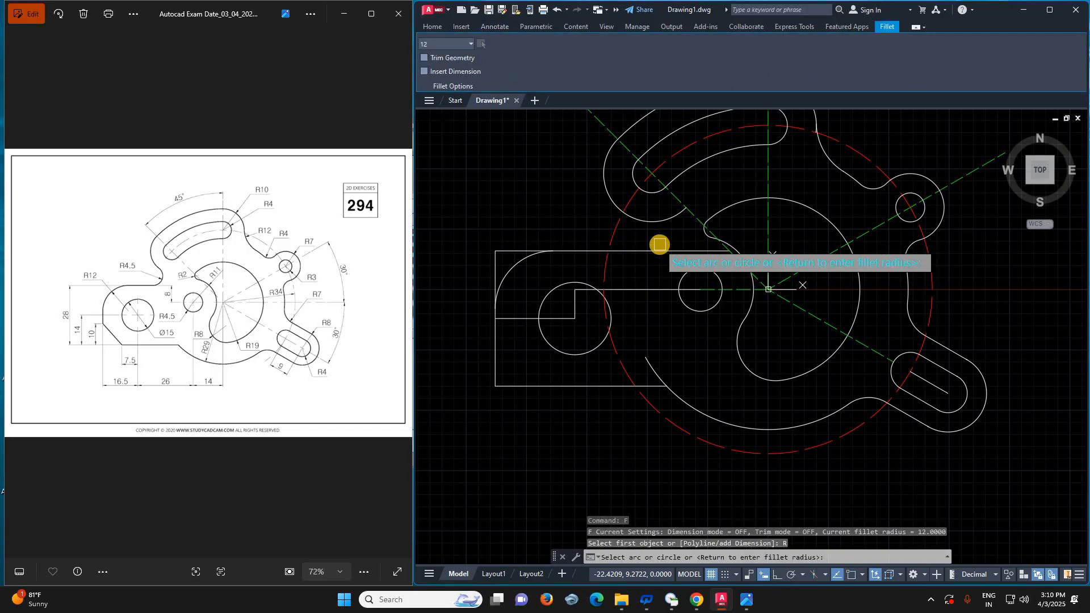
pyautogui.press('Return')
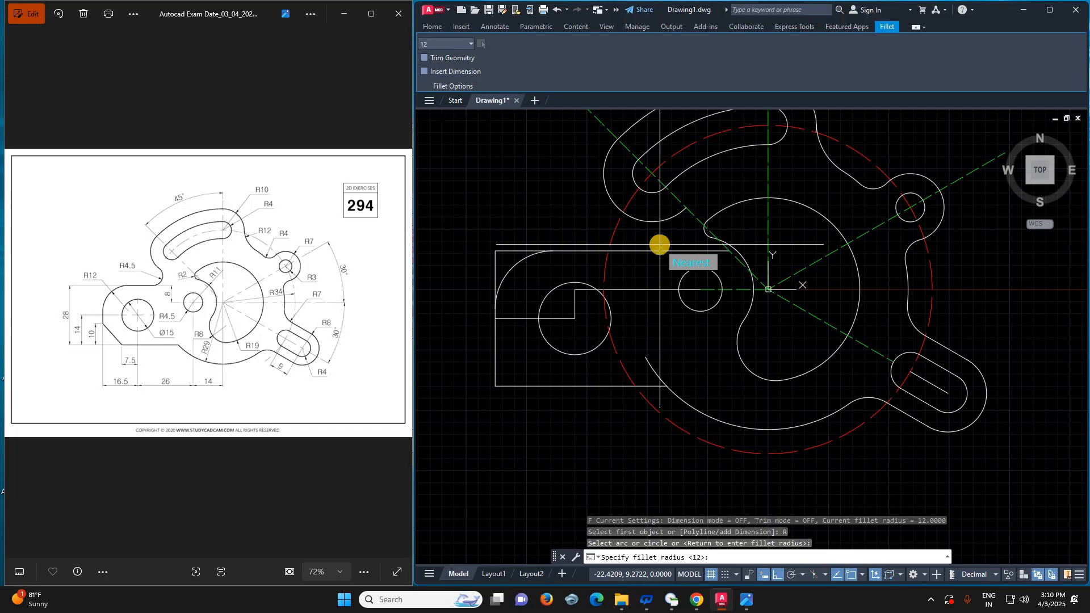
pyautogui.write('4.5')
pyautogui.press('Return')
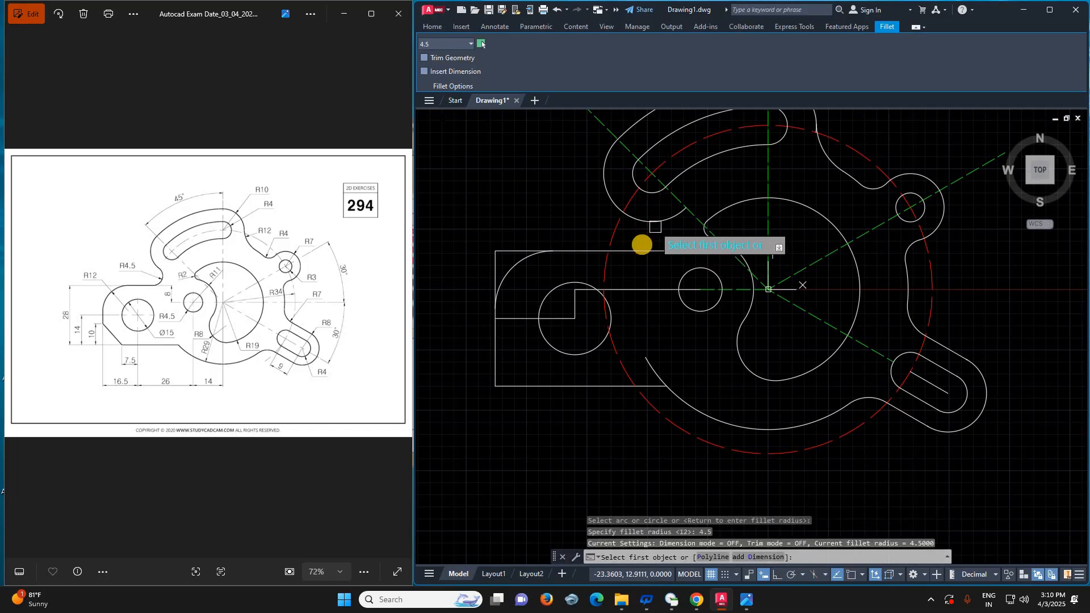
pyautogui.click(640, 246)
pyautogui.click(641, 249)
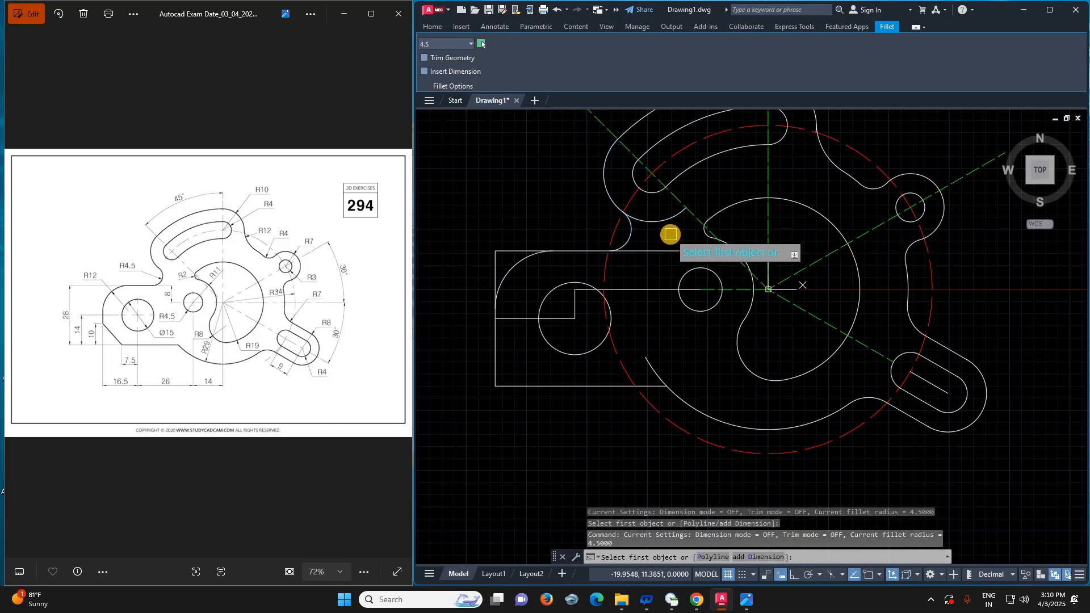
# - Trim the leftover ends of the outer slot arc and the tab's upper line beyond the new fillet
pyautogui.press('Escape')
pyautogui.write('TR')
pyautogui.press('Return')
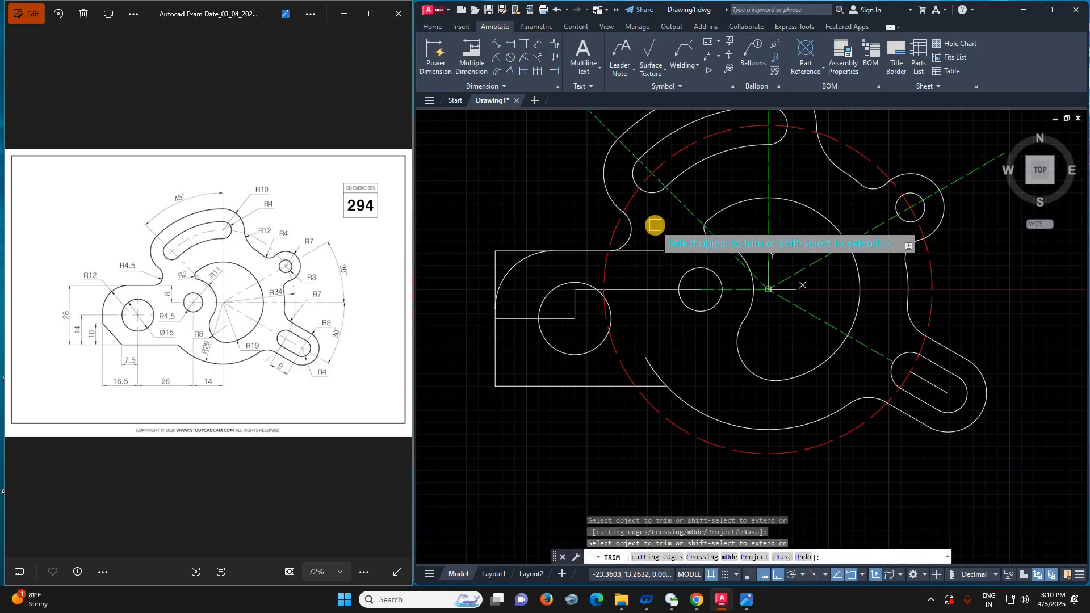
pyautogui.scroll(10, 585, 194)
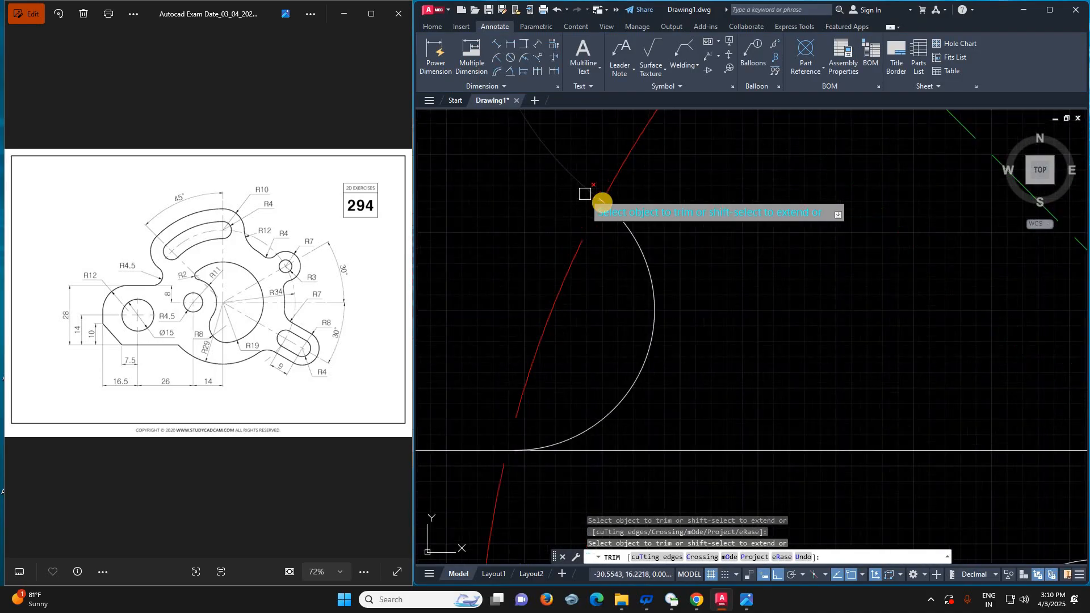
pyautogui.scroll(10, 620, 172)
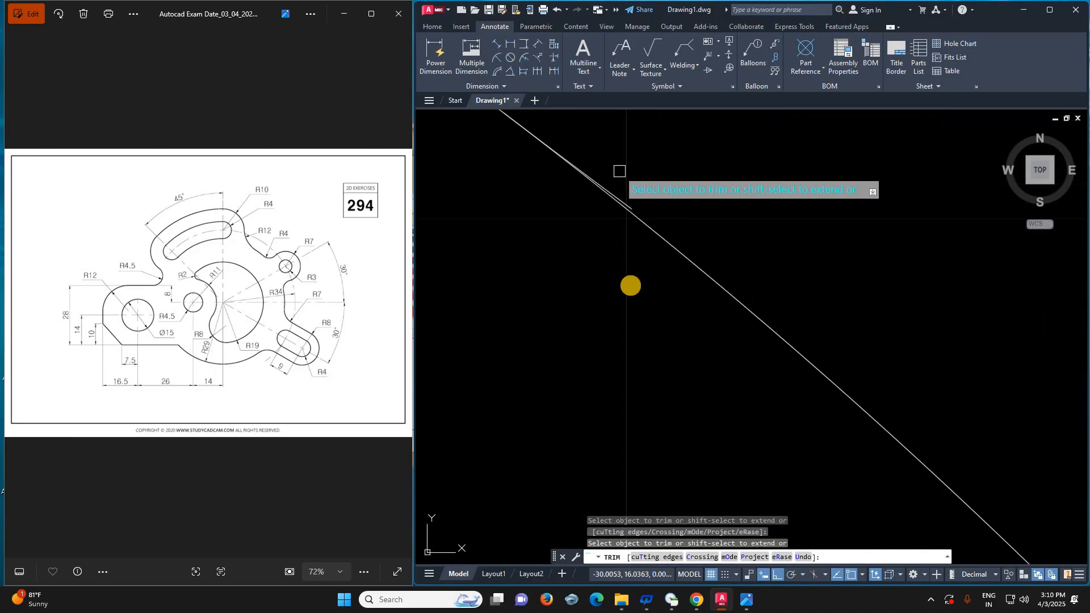
pyautogui.scroll(-15, 614, 273)
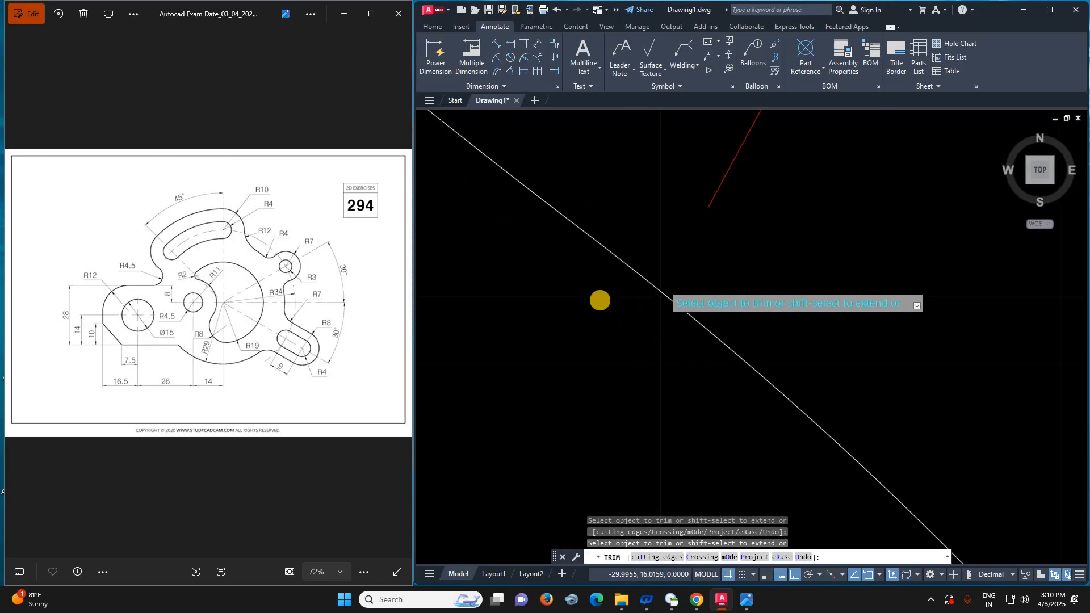
pyautogui.scroll(4, 612, 344)
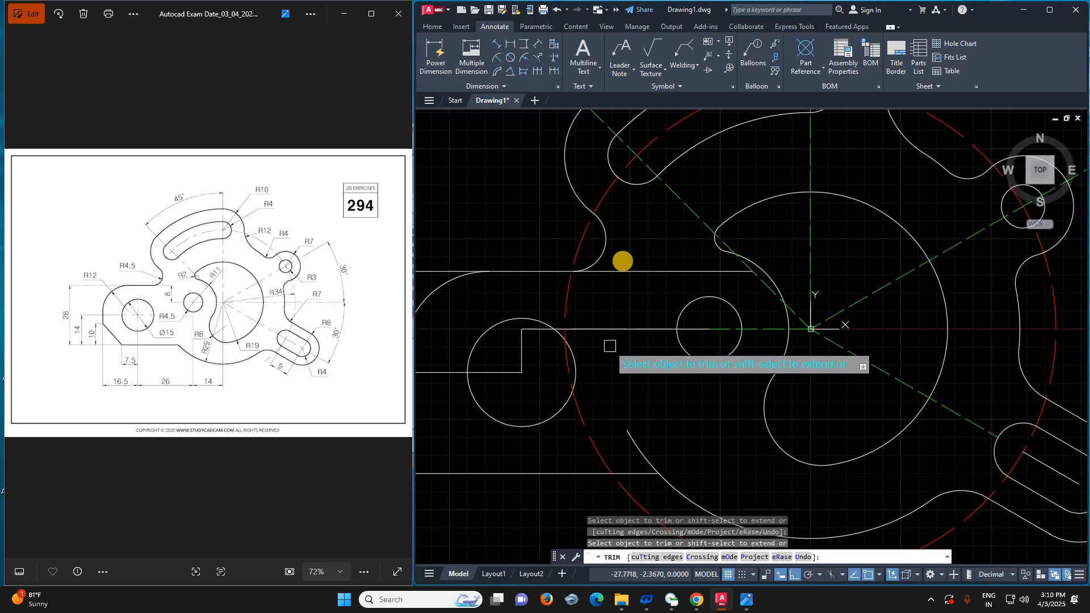
pyautogui.scroll(-8, 623, 272)
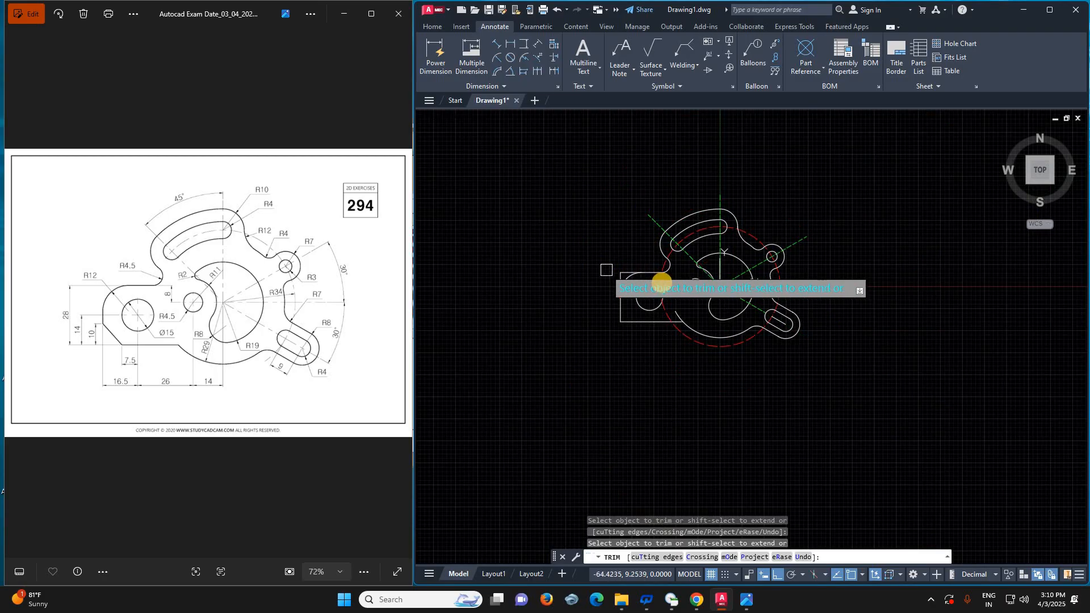
pyautogui.scroll(8, 676, 284)
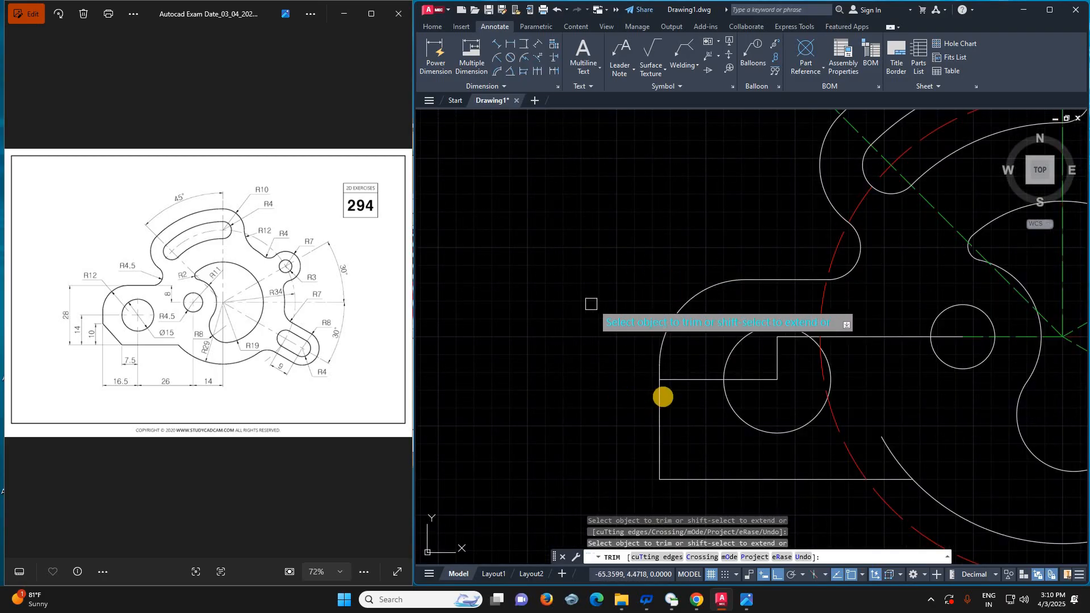
pyautogui.scroll(-4, 658, 392)
pyautogui.press('Escape')
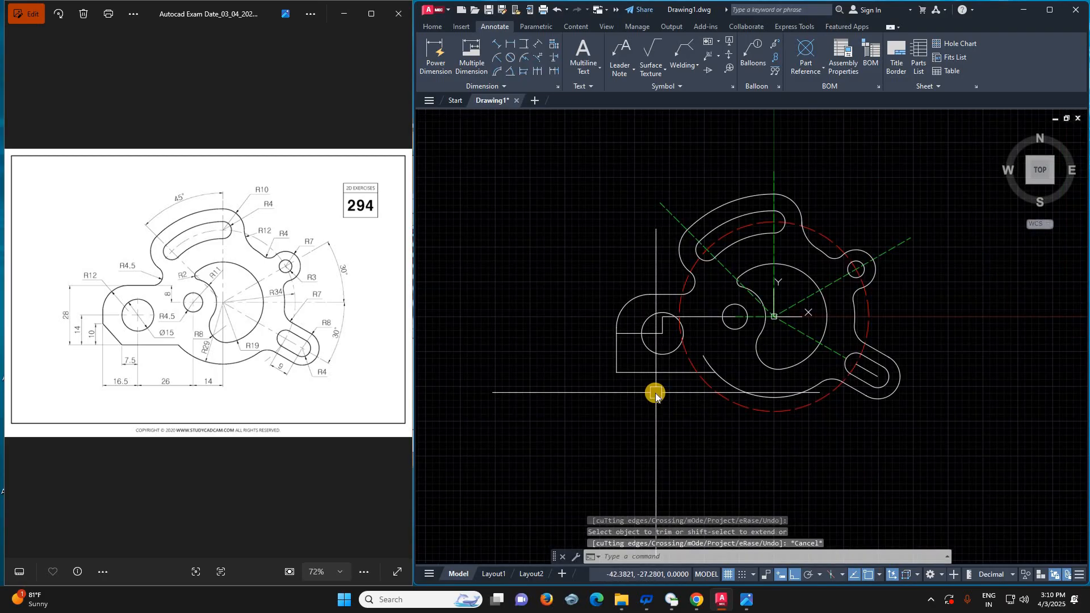
# - Chamfer the tab's lower-left corner with distances of 9 along the lower line and 10 along the left line
pyautogui.write('CHA')
pyautogui.press('Return')
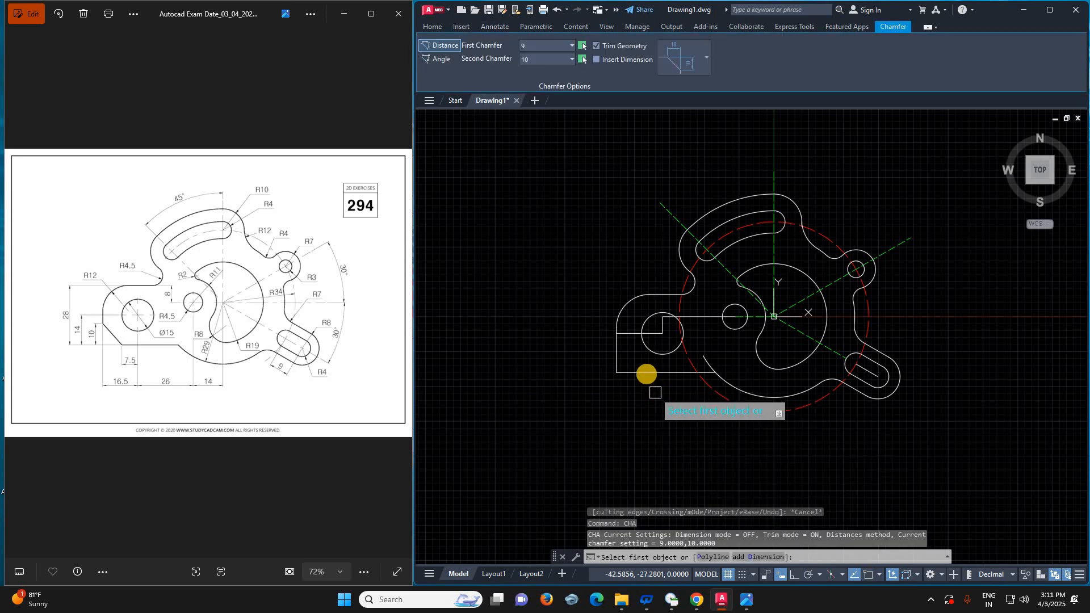
pyautogui.click(647, 373)
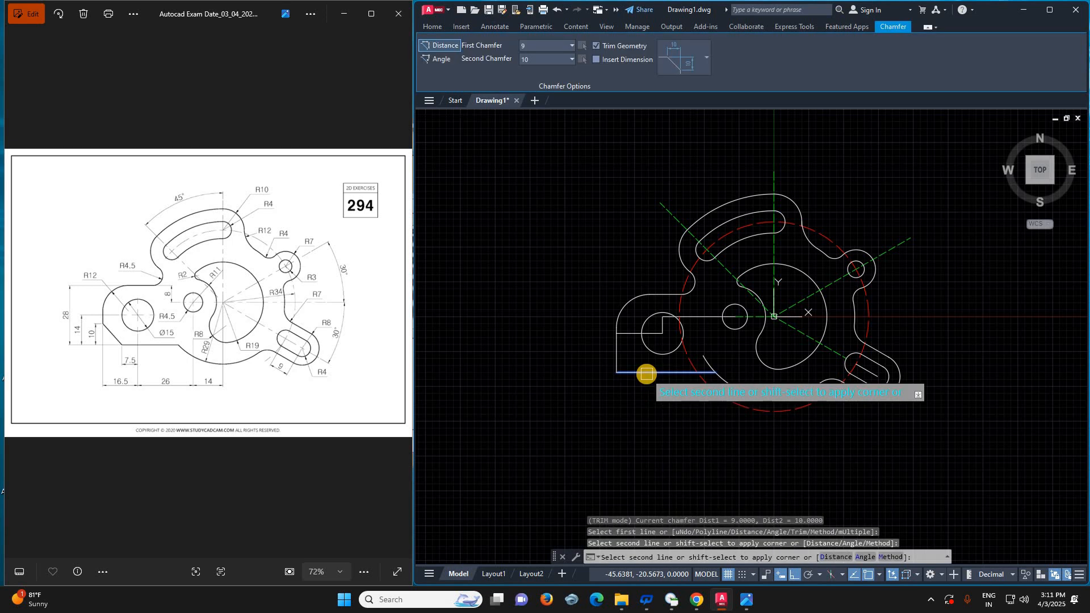
pyautogui.press('Return')
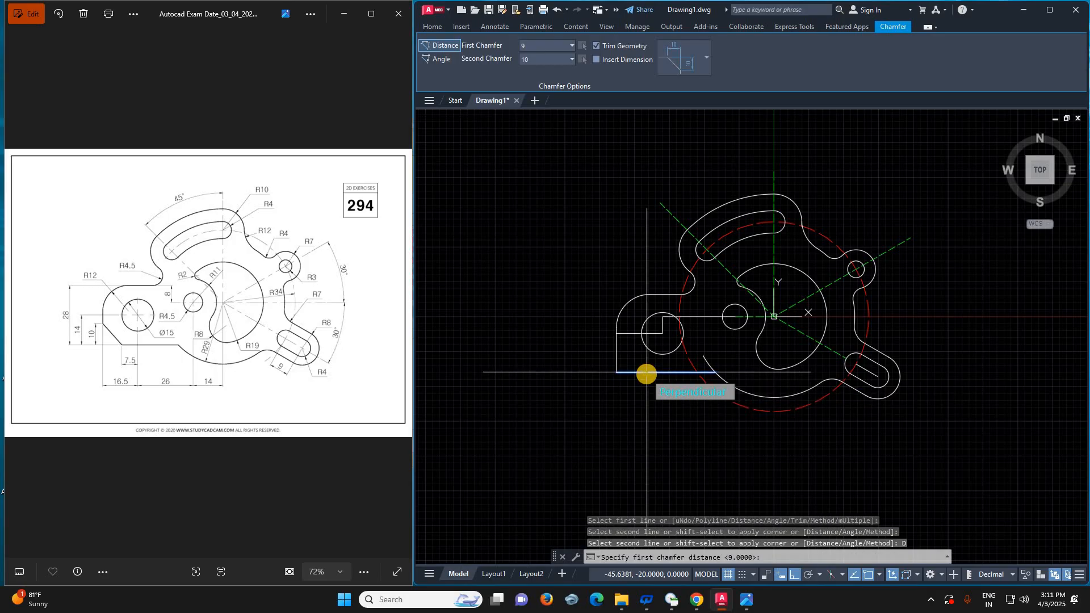
pyautogui.write('9')
pyautogui.press('Return')
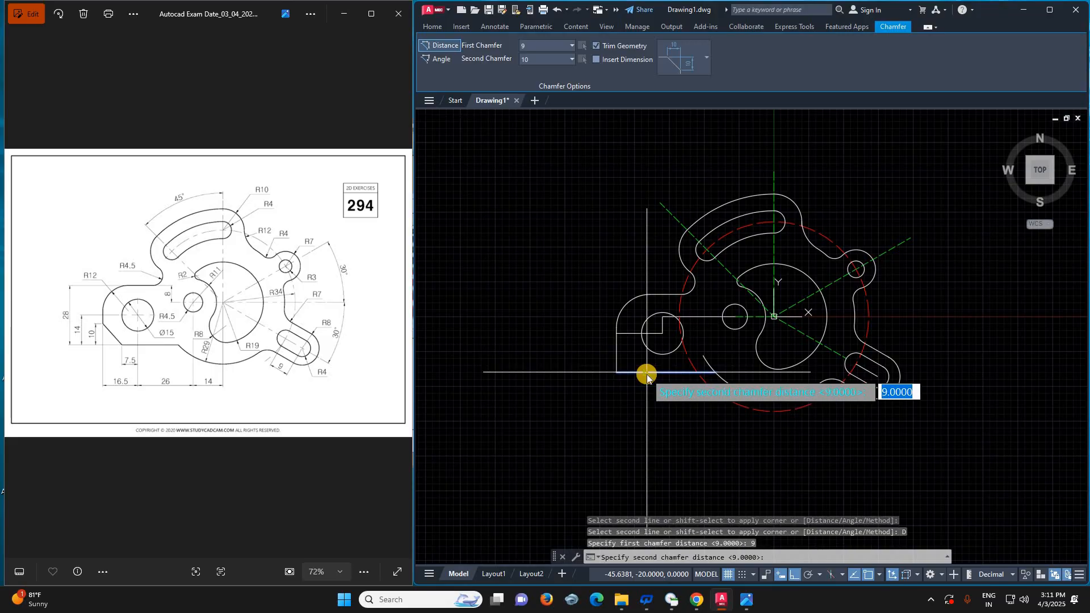
pyautogui.write('10')
pyautogui.press('Return')
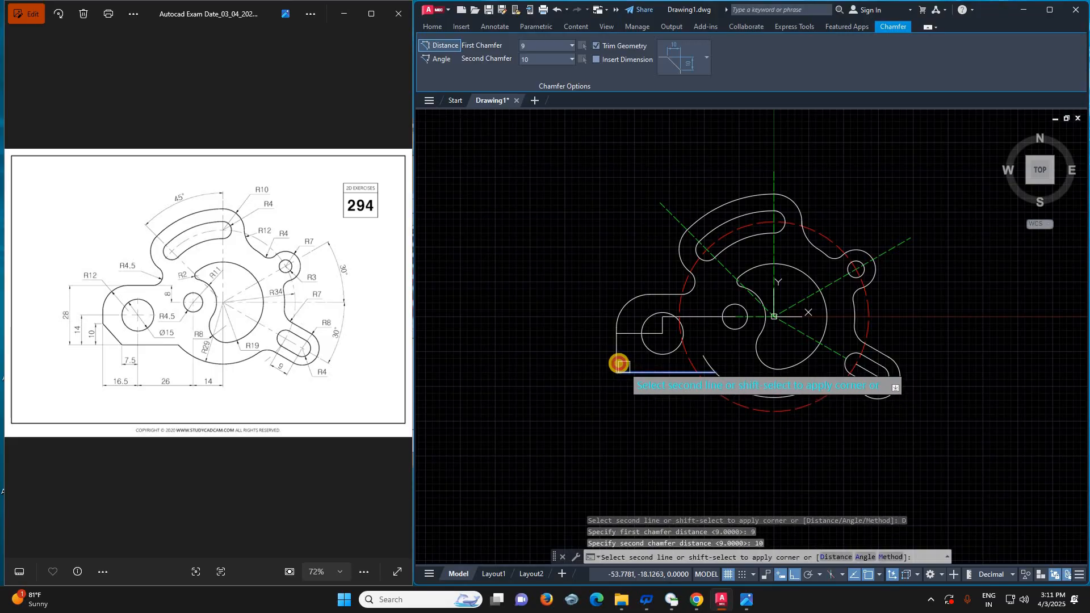
pyautogui.click(619, 362)
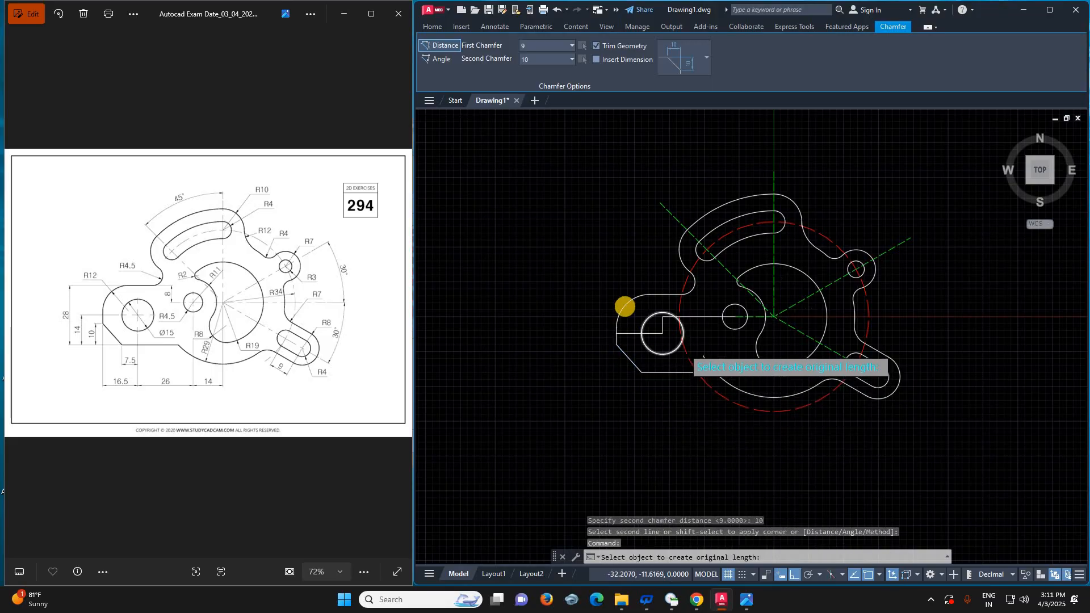
# - Erase the three construction lines that locate the tab's large circle
pyautogui.scroll(3, 683, 348)
pyautogui.press('Escape')
pyautogui.click(627, 291)
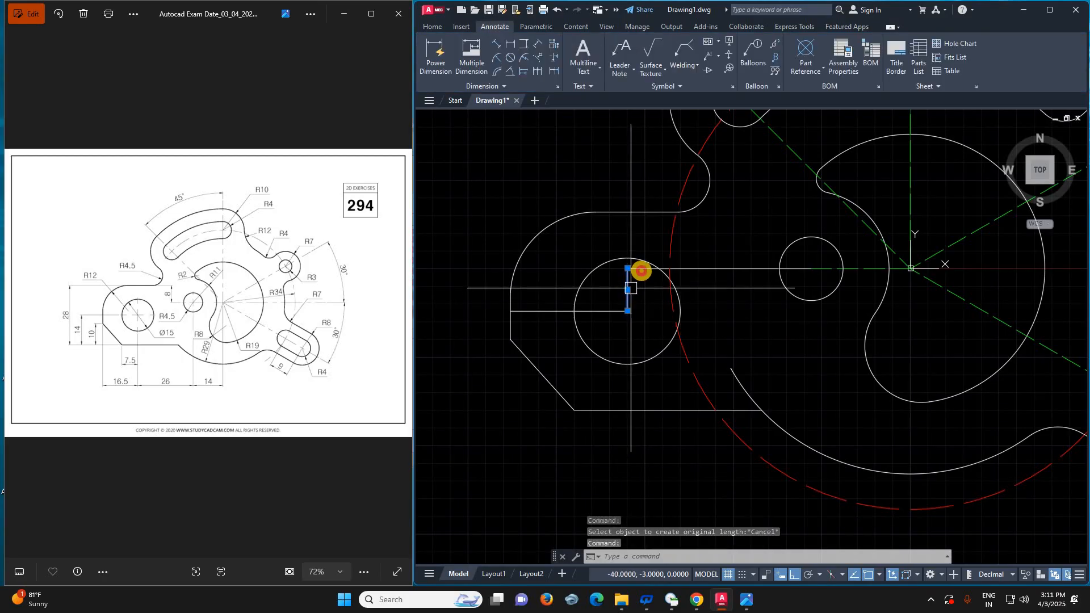
pyautogui.click(641, 268)
pyautogui.press('Delete')
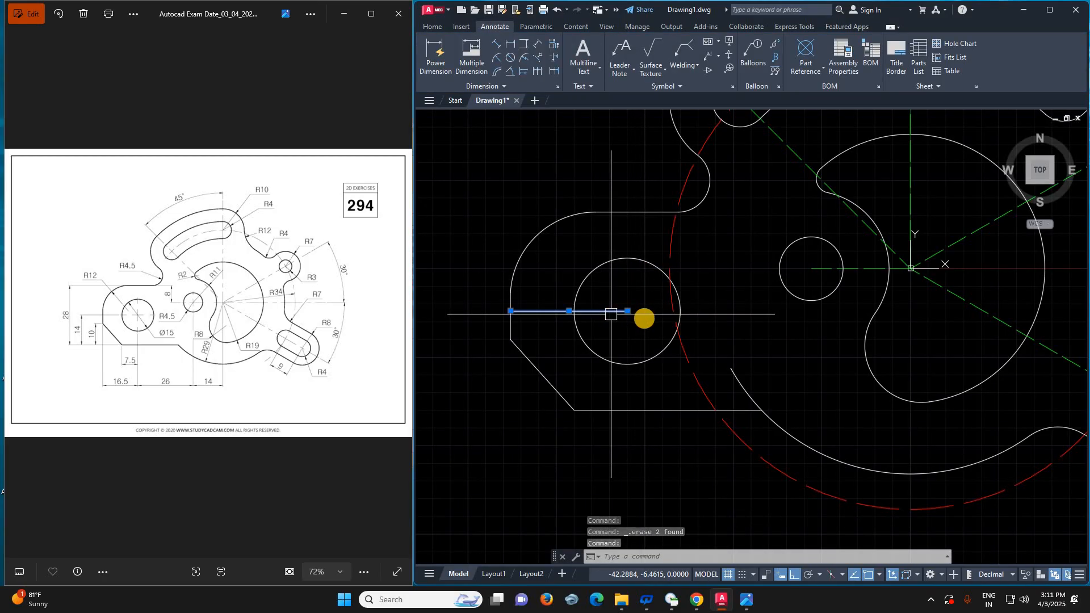
pyautogui.press('Delete')
pyautogui.scroll(-4, 580, 326)
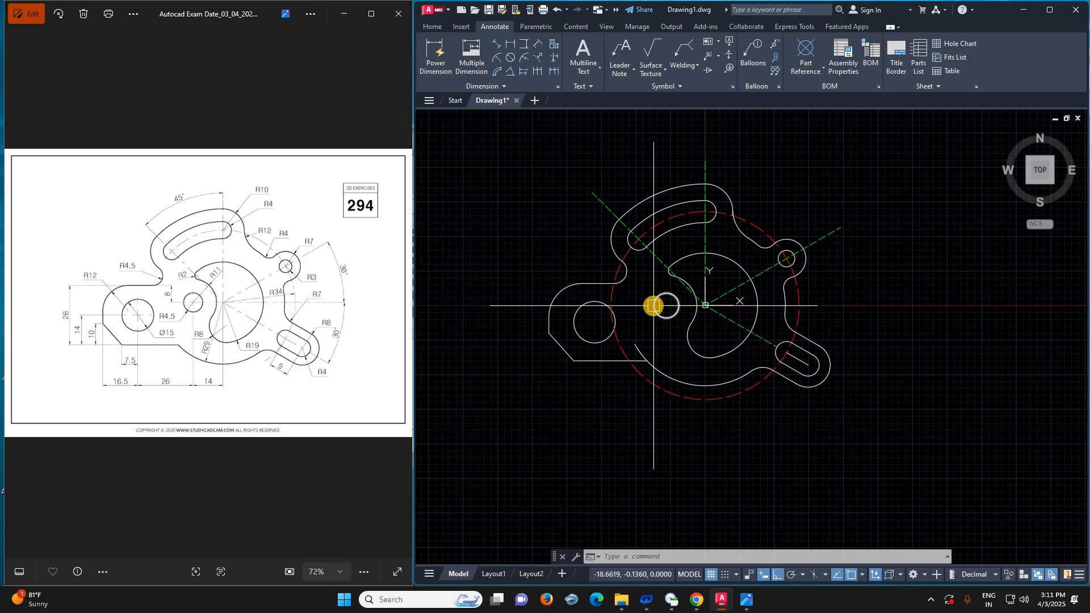
# - Add a vertical dimension between the small circle's centre and the tab's upper line
pyautogui.scroll(2, 677, 327)
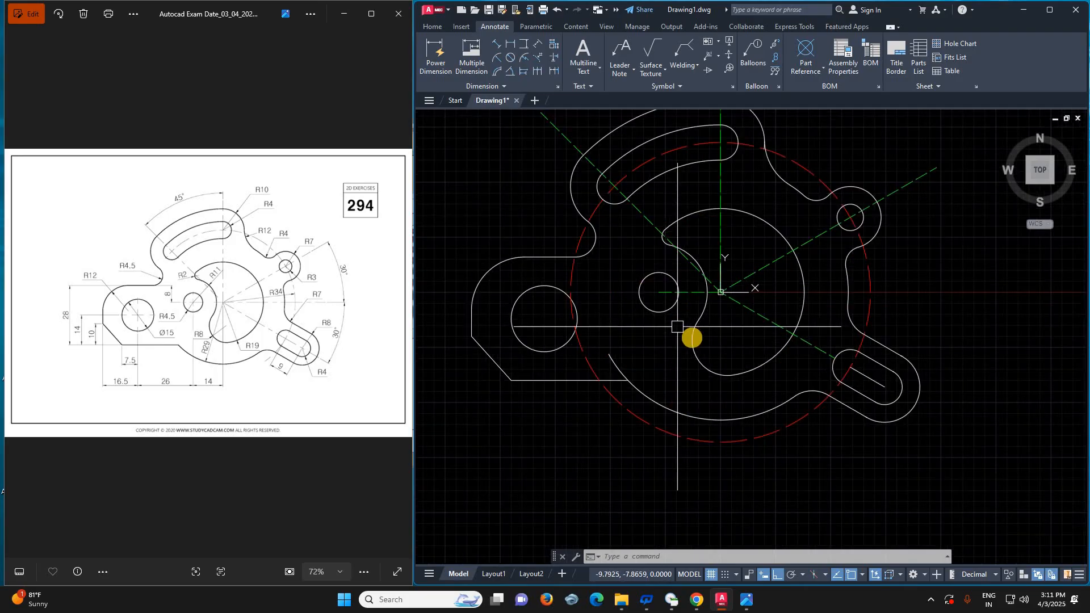
pyautogui.scroll(-2, 602, 290)
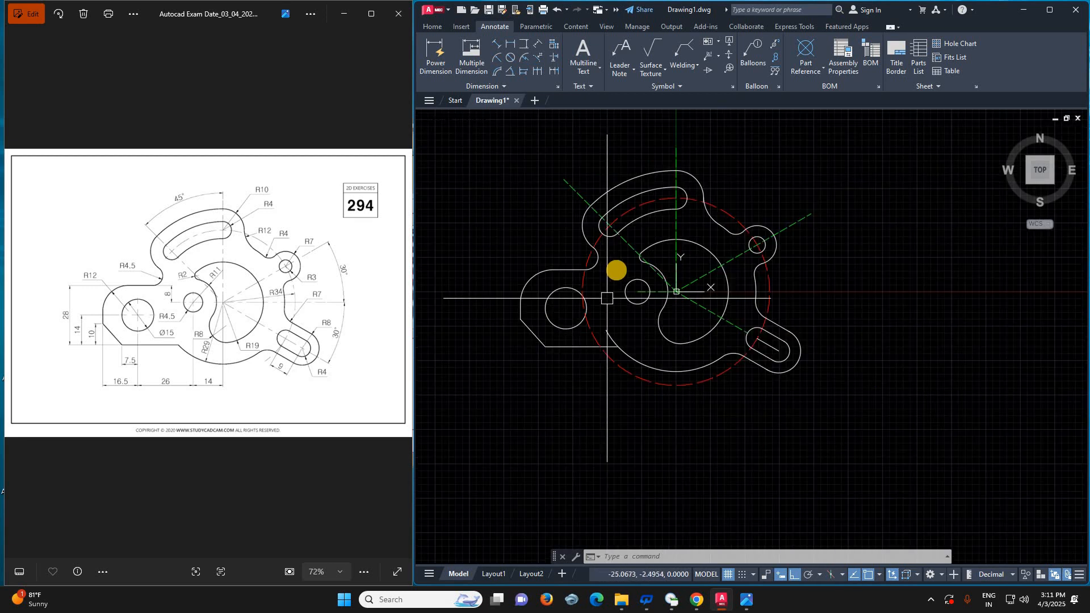
pyautogui.click(521, 45)
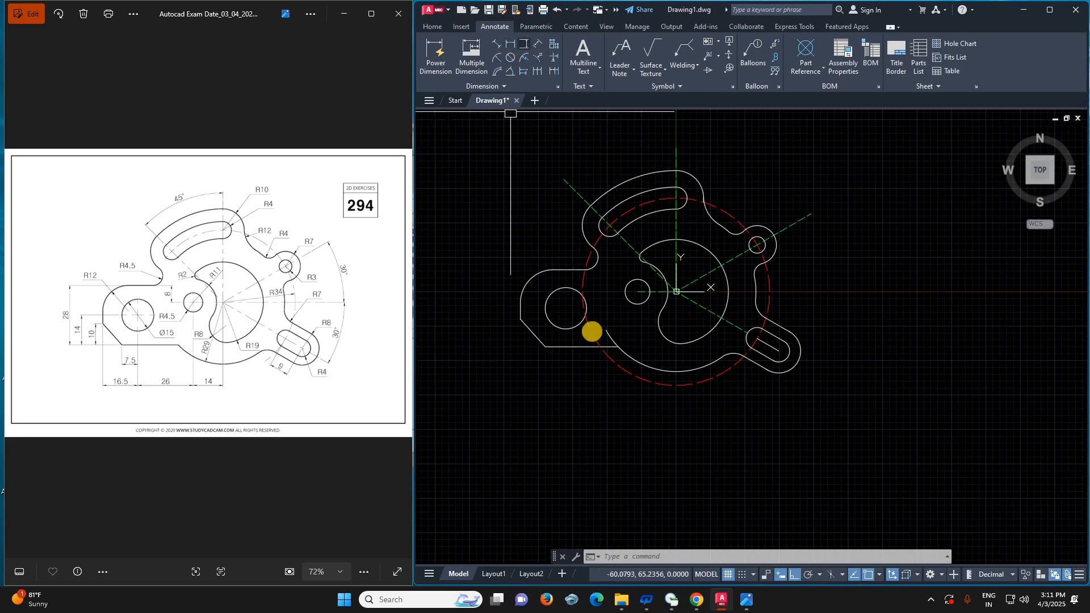
pyautogui.click(638, 292)
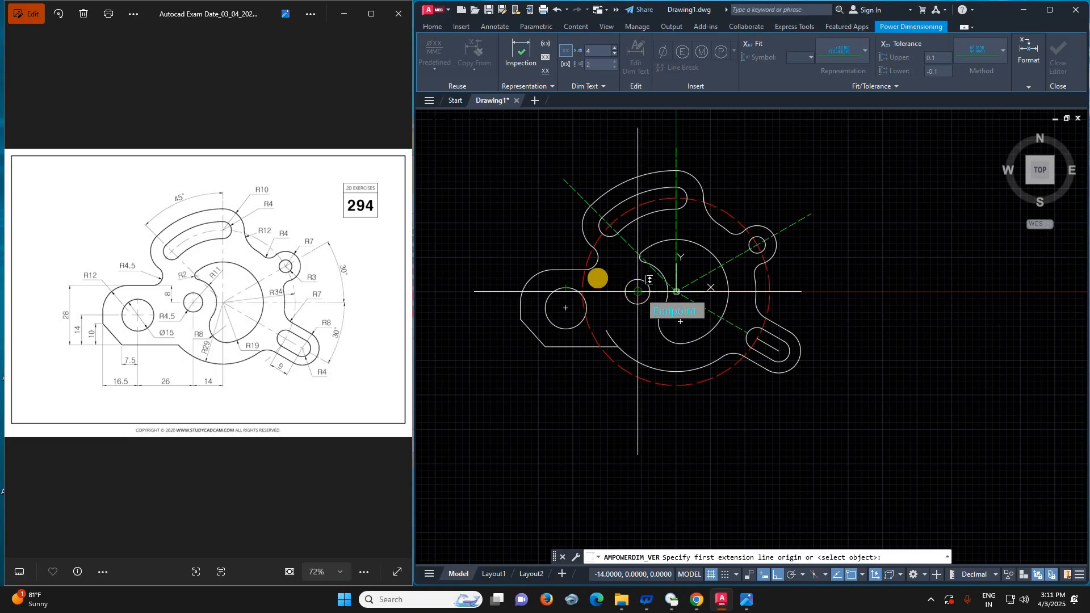
pyautogui.click(591, 272)
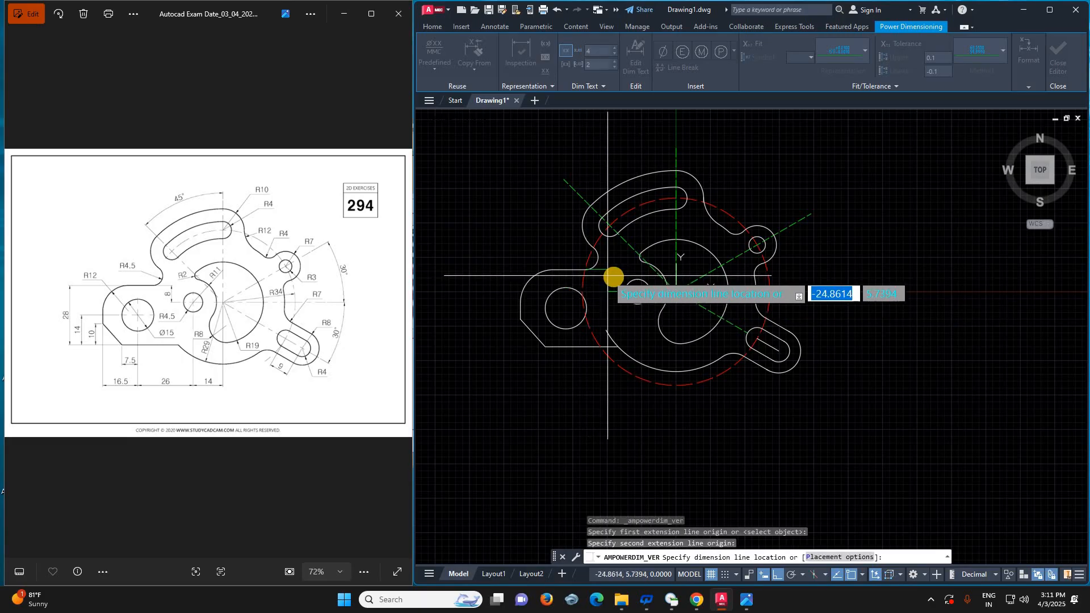
pyautogui.click(620, 334)
pyautogui.click(619, 328)
pyautogui.press('Return')
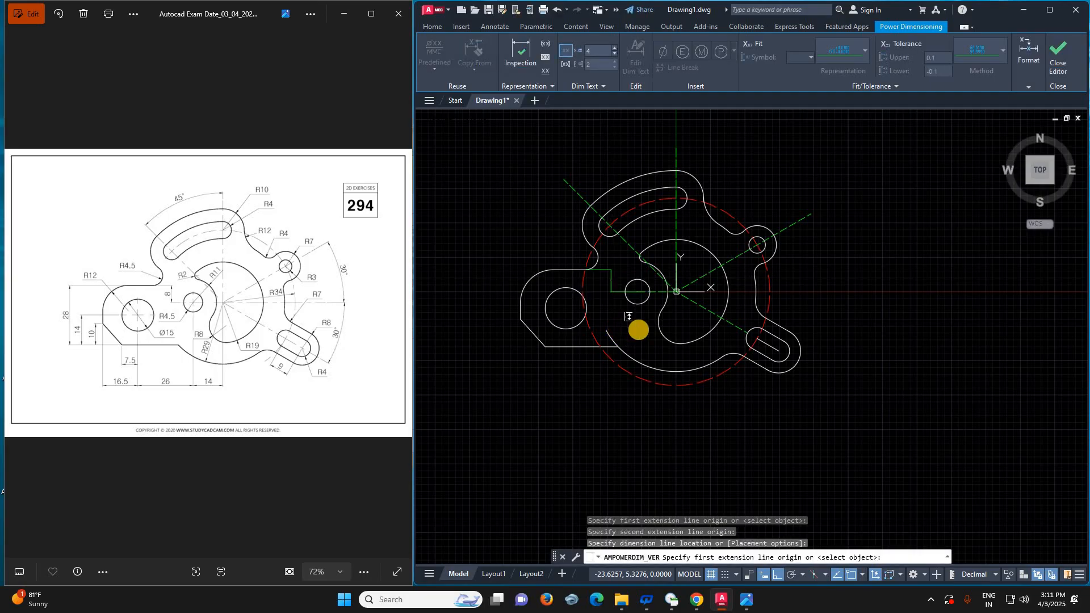
pyautogui.press('Escape')
pyautogui.press('Escape')
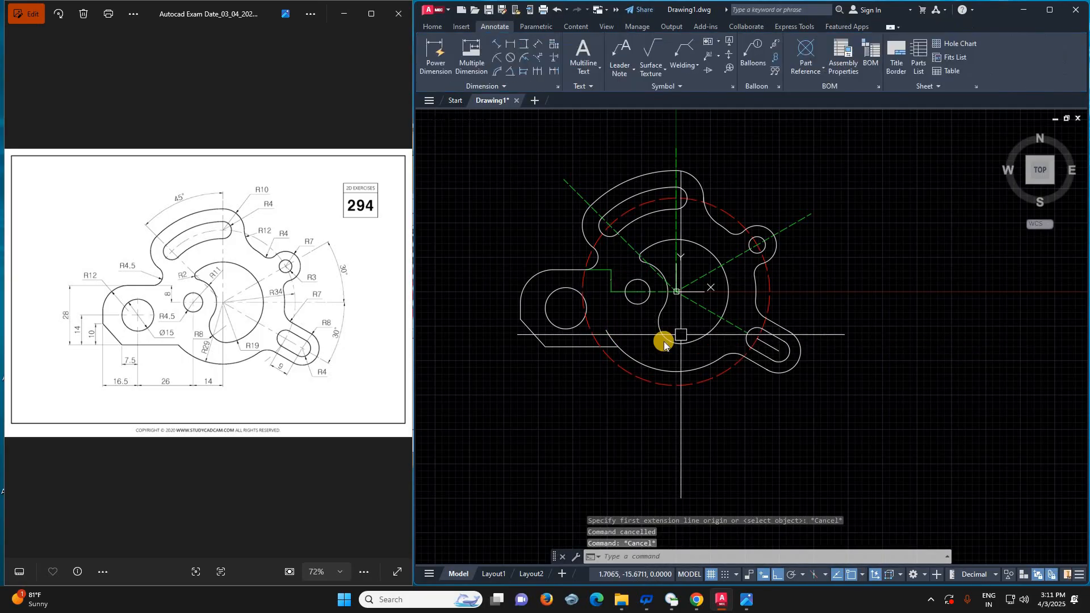
# - Open the AM_ANSI dimension style for modification and set its arrow size to 1
pyautogui.write('d')
pyautogui.press('Return')
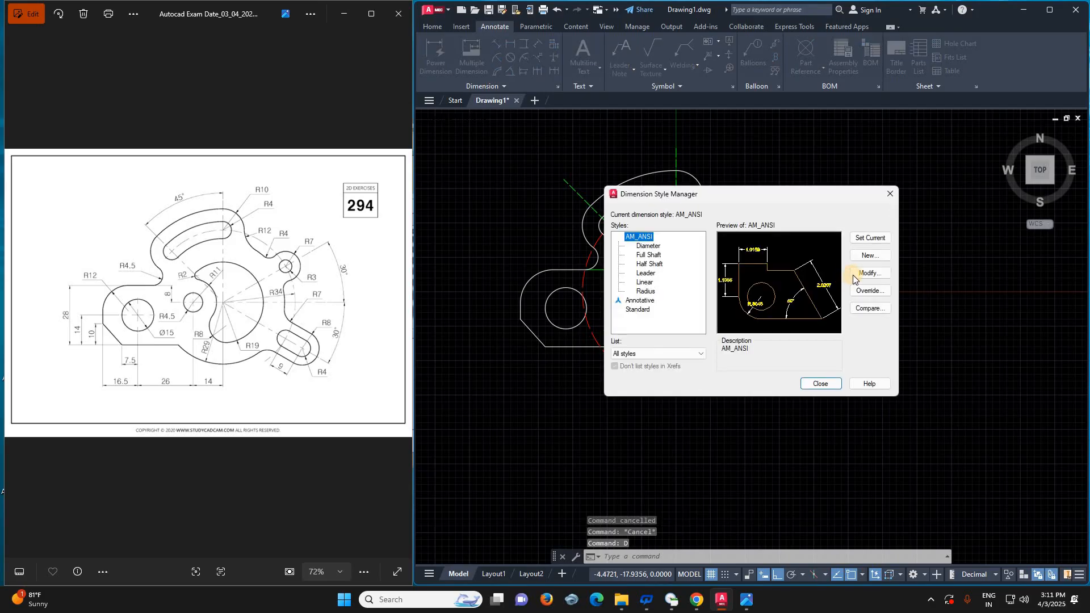
pyautogui.click(854, 275)
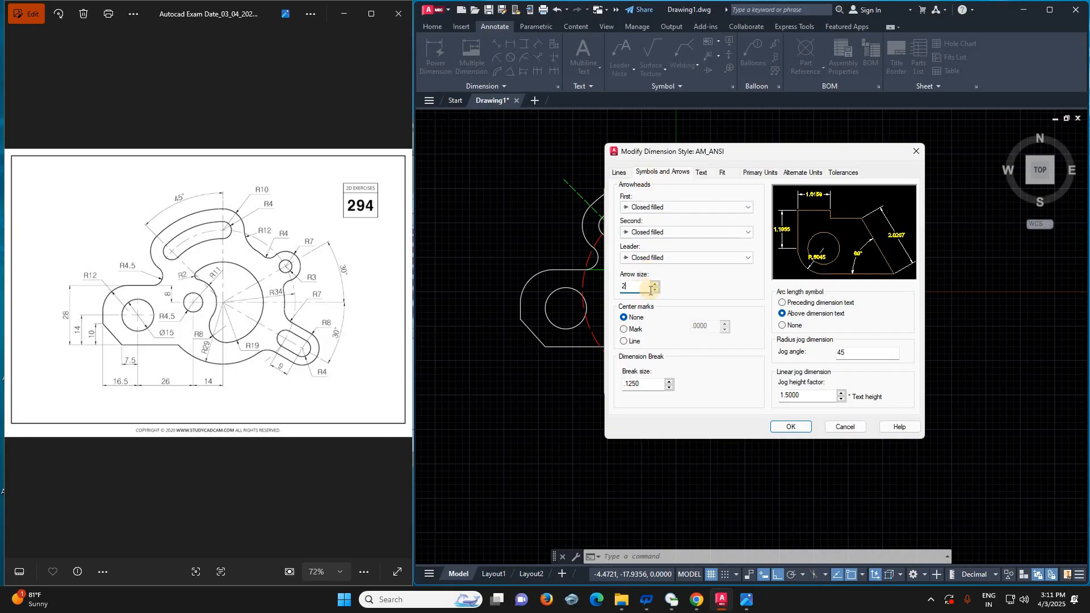
pyautogui.press('Tab')
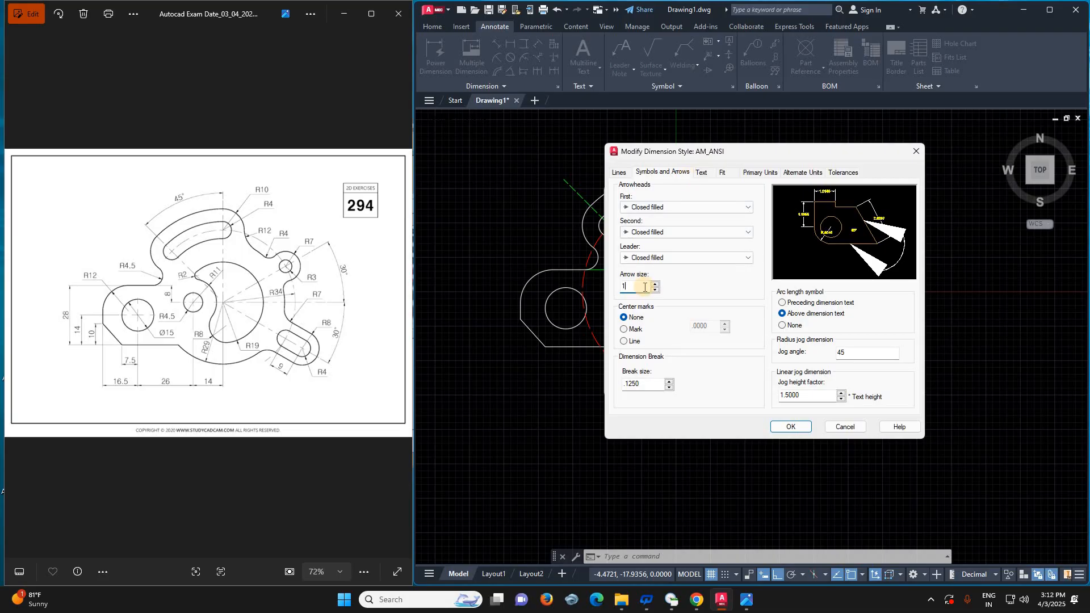
pyautogui.click(645, 287)
pyautogui.write('1')
# - Set the dimension style's text height to 1.5 and its text alignment to ISO standard
pyautogui.click(702, 173)
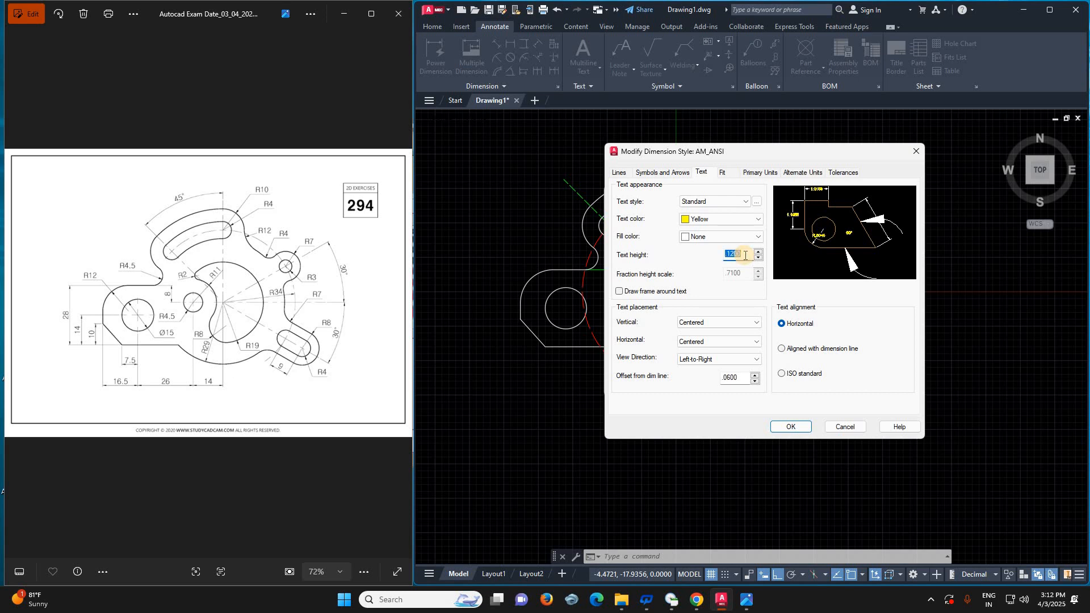
pyautogui.write('1.5')
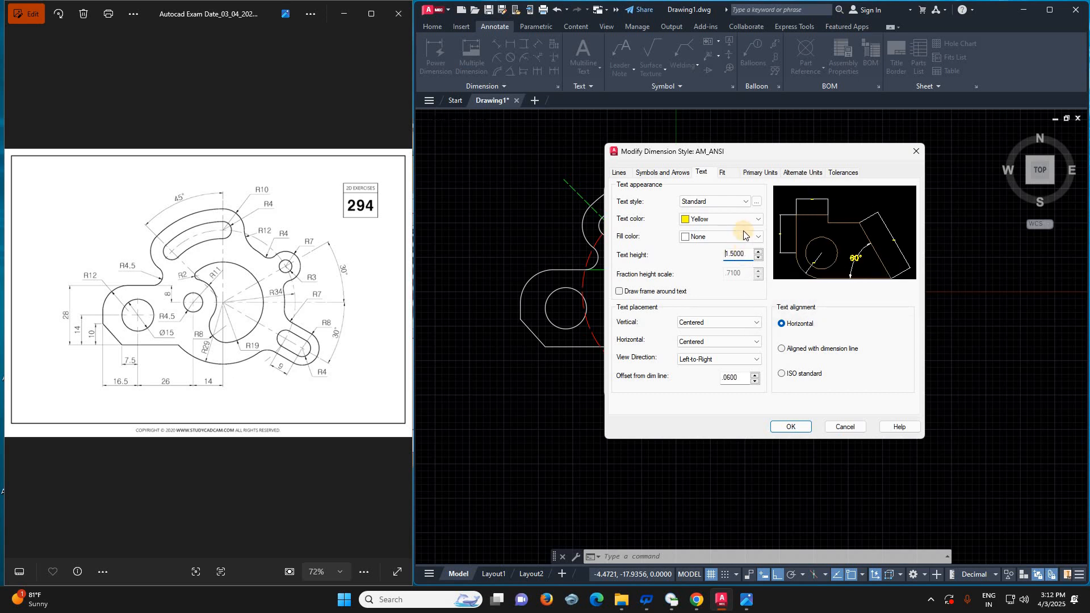
pyautogui.click(782, 375)
# - Set the precision of the dimension style's linear primary units to 0
pyautogui.click(759, 173)
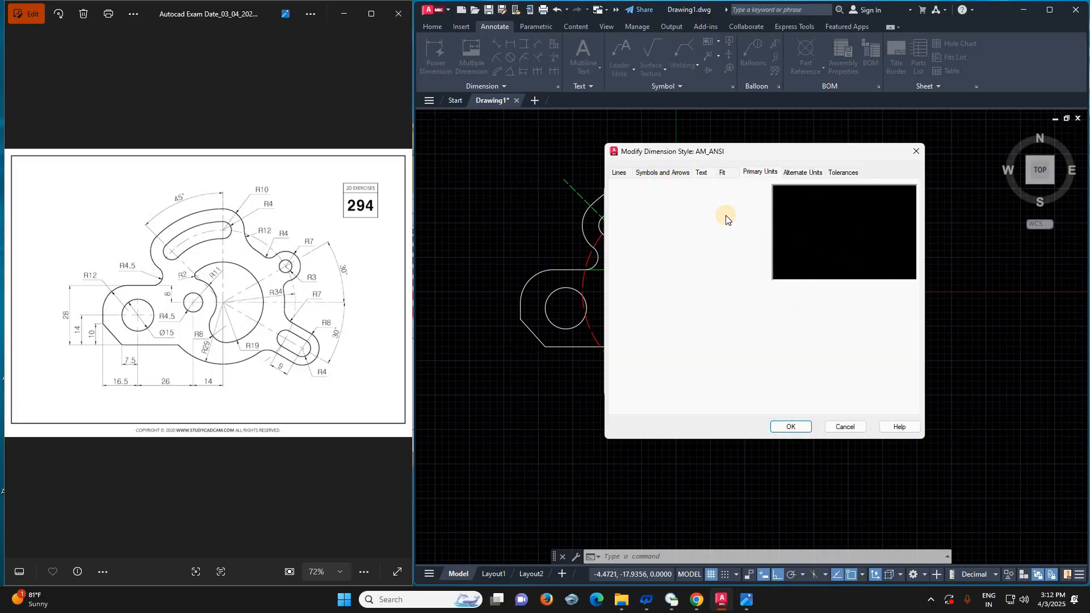
pyautogui.click(721, 215)
pyautogui.click(721, 224)
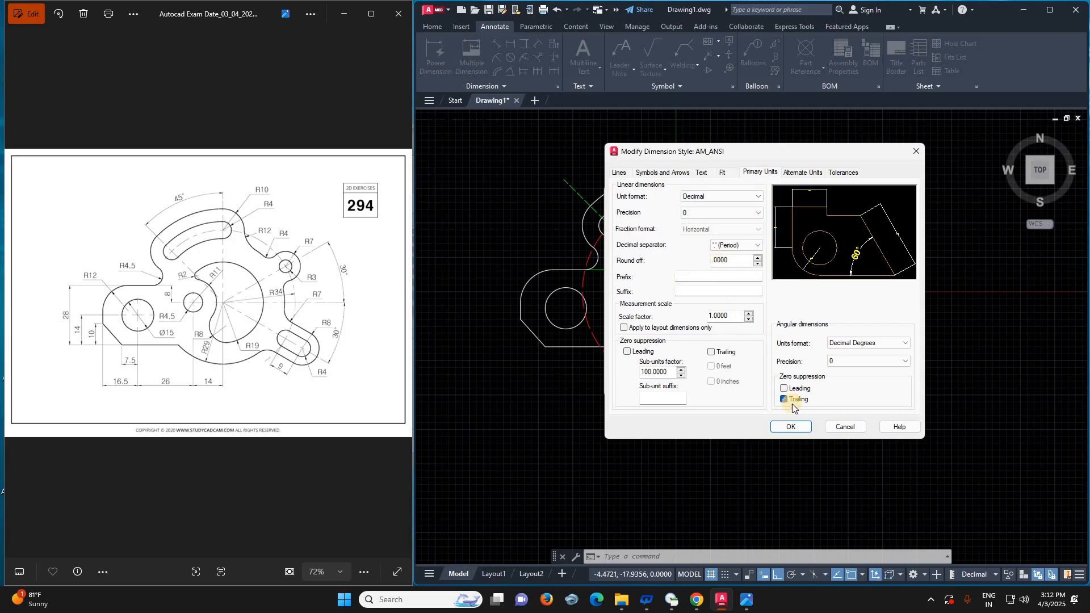
# - Apply the AM_ANSI style changes and close the Dimension Style Manager
pyautogui.press('Return')
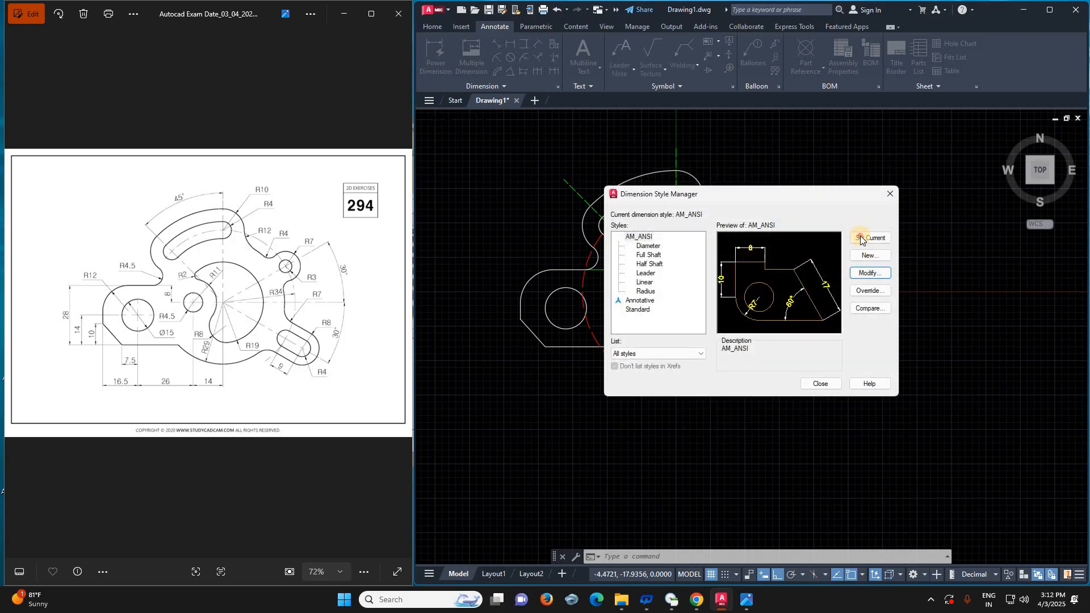
pyautogui.click(889, 195)
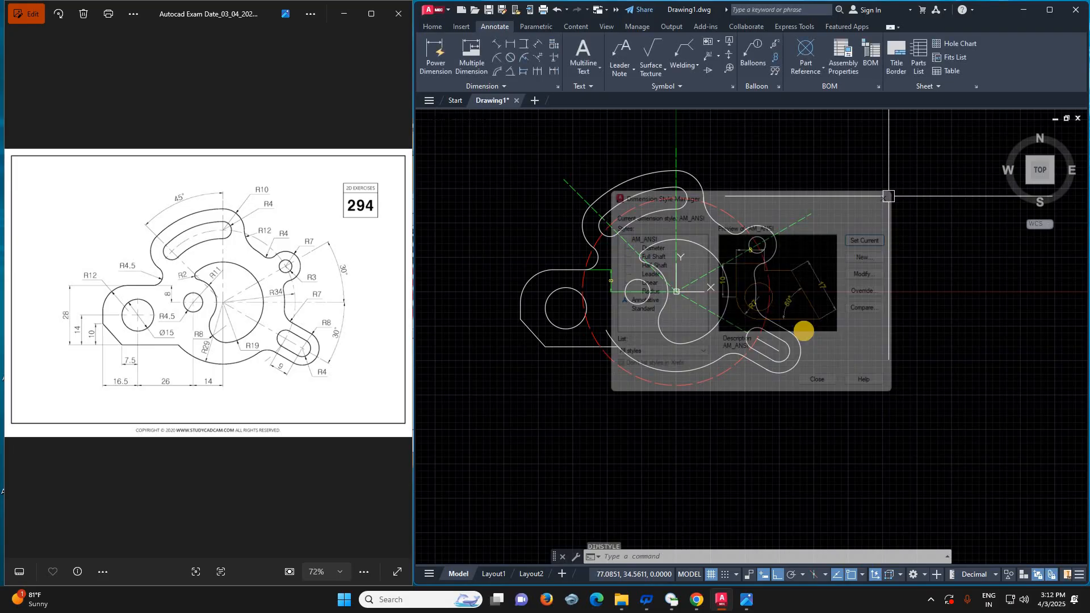
# - Add a vertical dimension for the left tab's full height between its upper and lower lines, placed outside the tab
pyautogui.scroll(4, 557, 281)
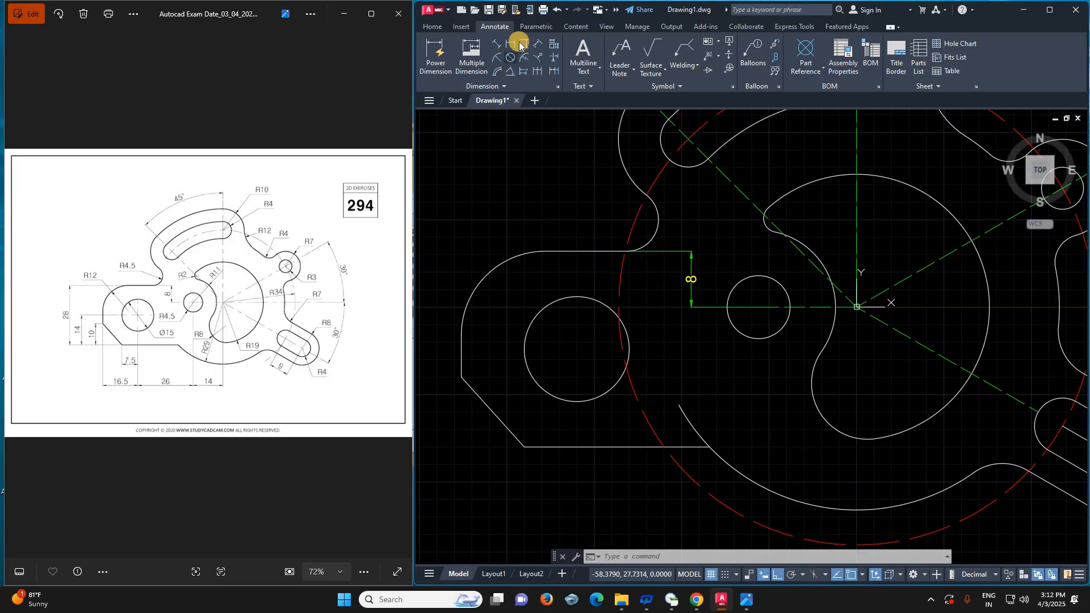
pyautogui.click(542, 252)
pyautogui.click(545, 447)
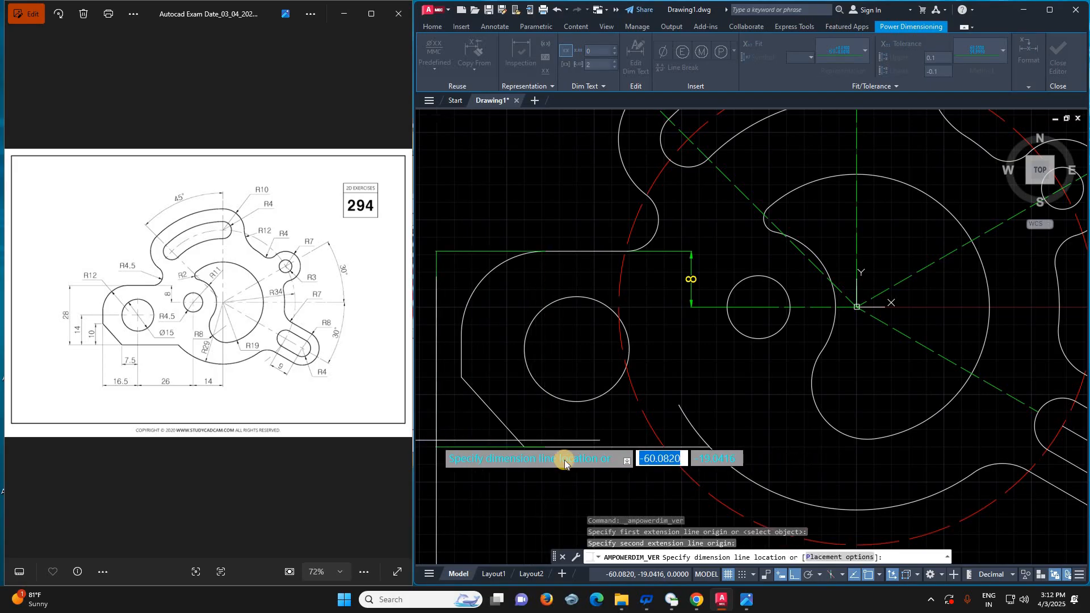
pyautogui.click(546, 448)
pyautogui.click(537, 415)
pyautogui.click(502, 393)
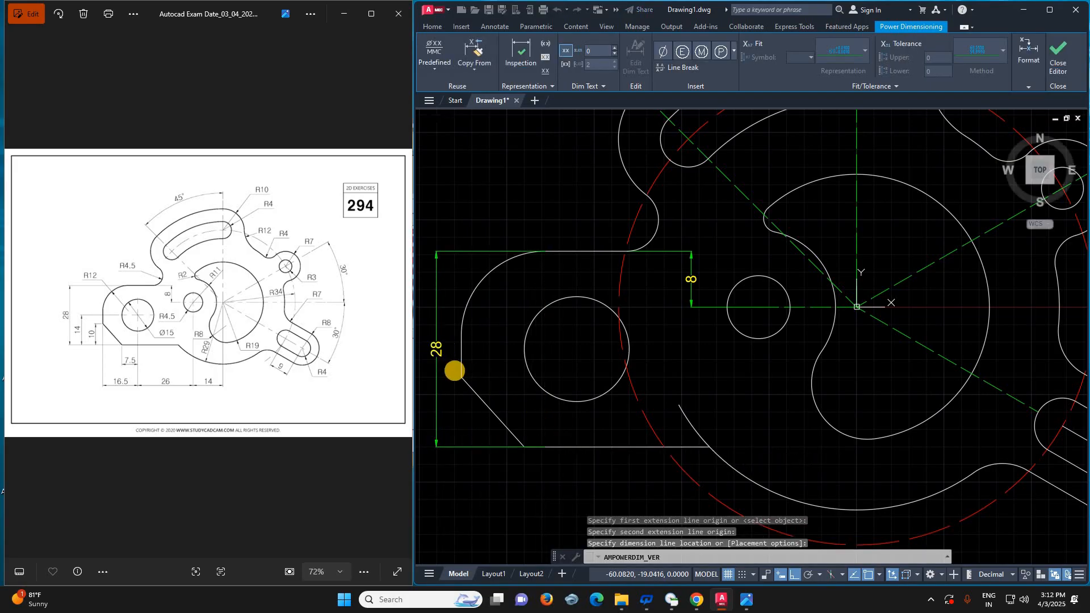
# - Add a vertical dimension for the height of the left tab's chamfer, placed between the tab and its full-height dimension
pyautogui.click(463, 378)
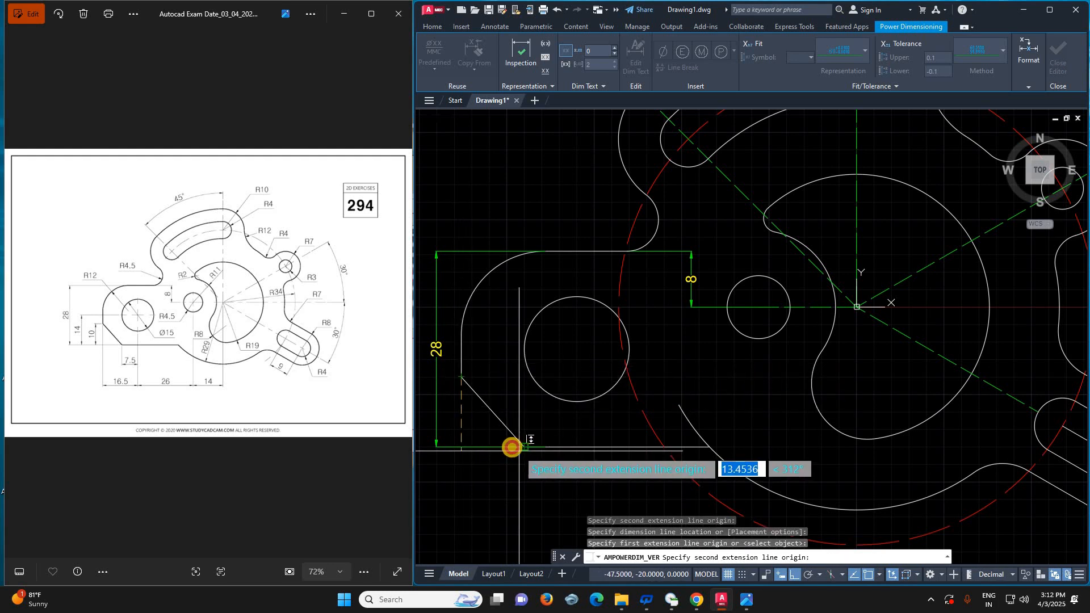
pyautogui.click(448, 424)
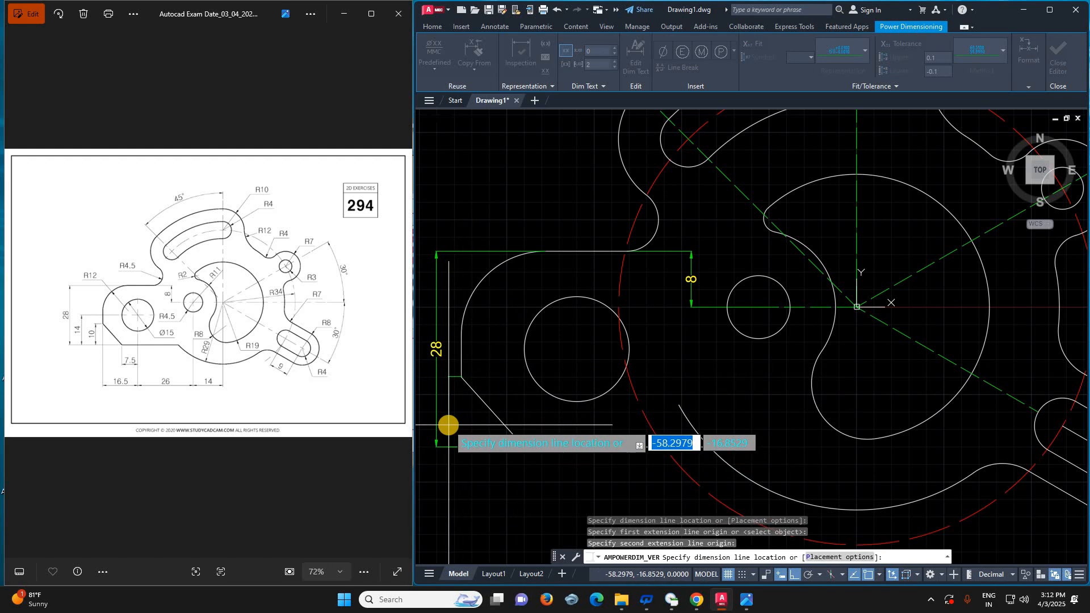
pyautogui.click(448, 424)
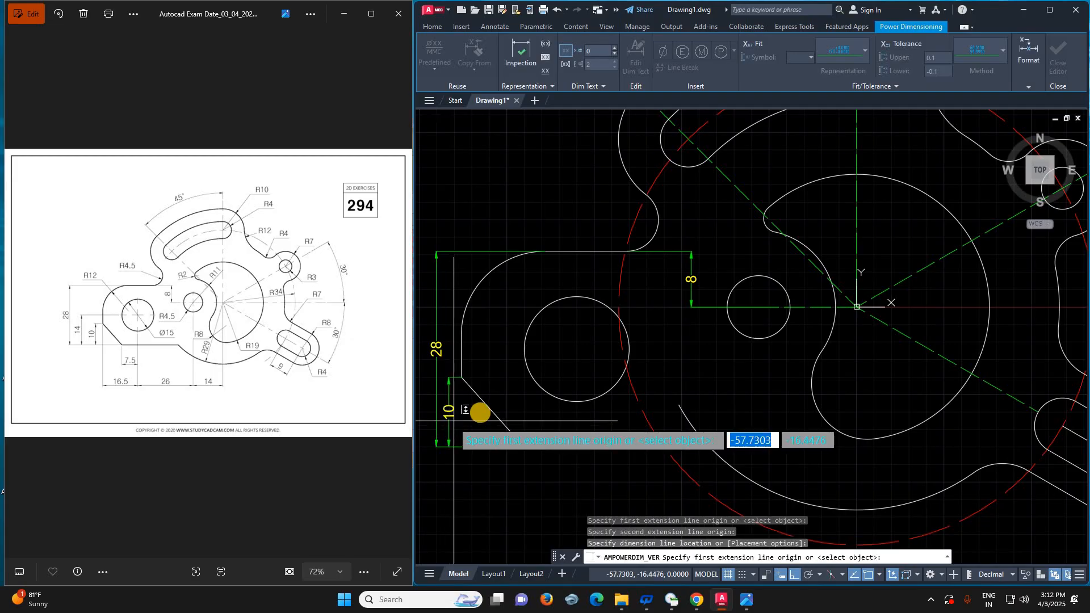
# - Add a vertical dimension from the large circle's centre to the tab's lower line, between the two existing vertical dimensions
pyautogui.click(577, 348)
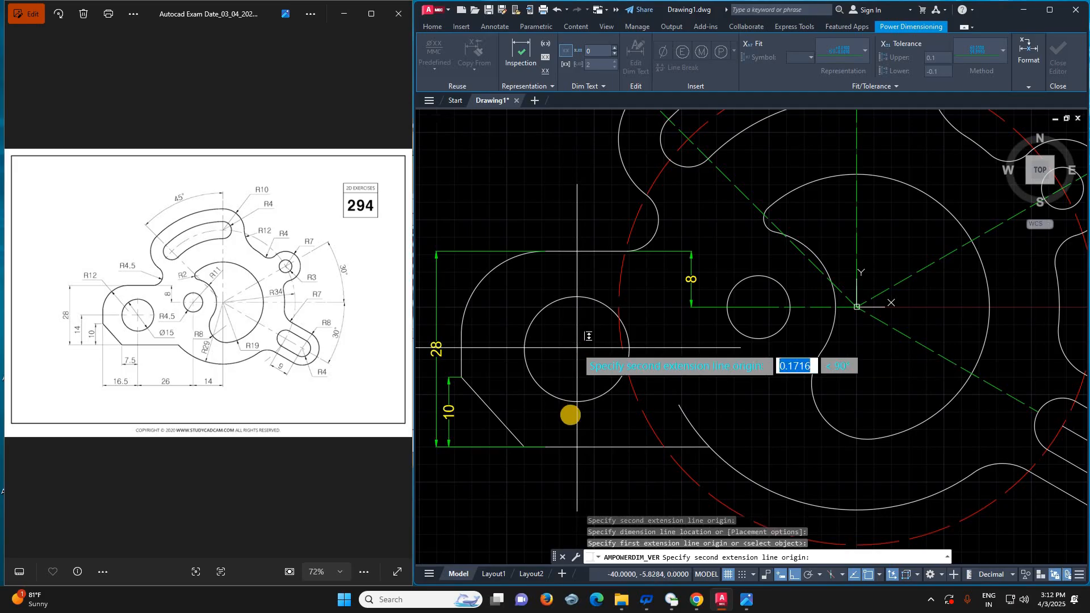
pyautogui.click(575, 447)
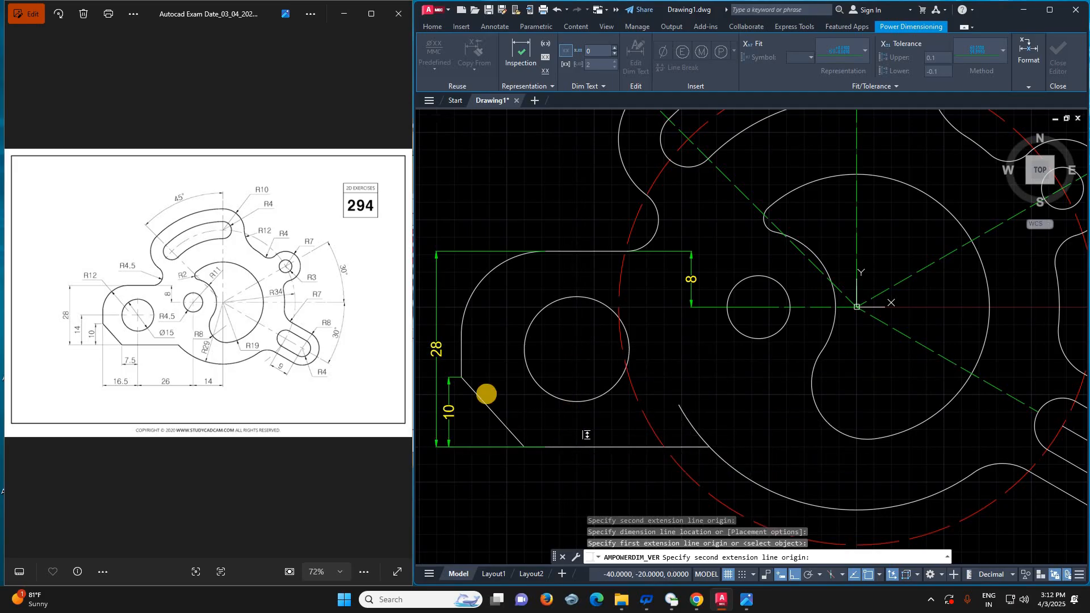
pyautogui.scroll(-3, 526, 397)
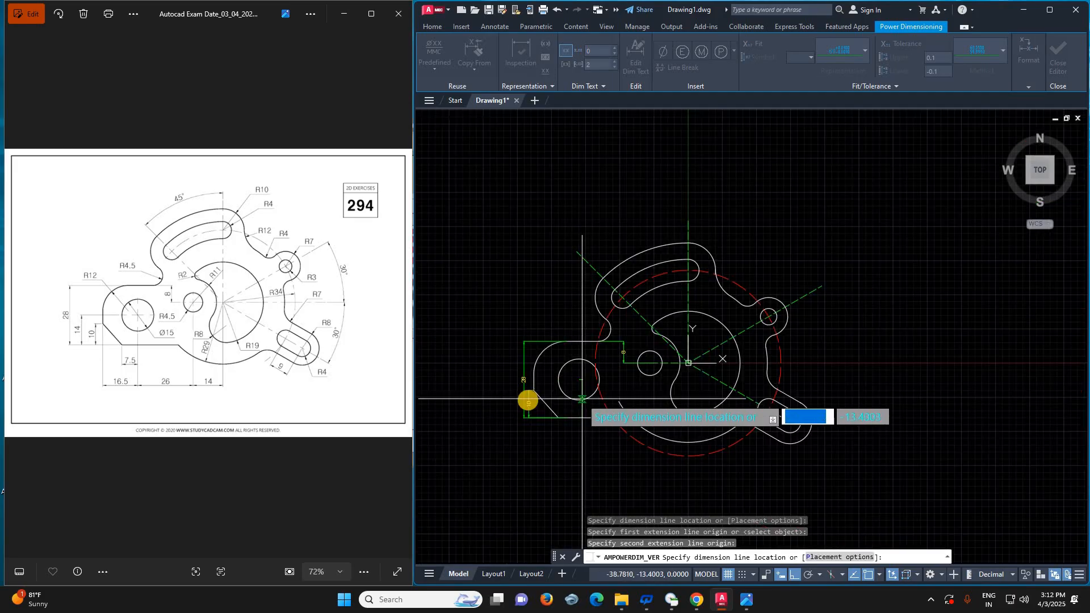
pyautogui.scroll(5, 508, 405)
pyautogui.scroll(2, 508, 405)
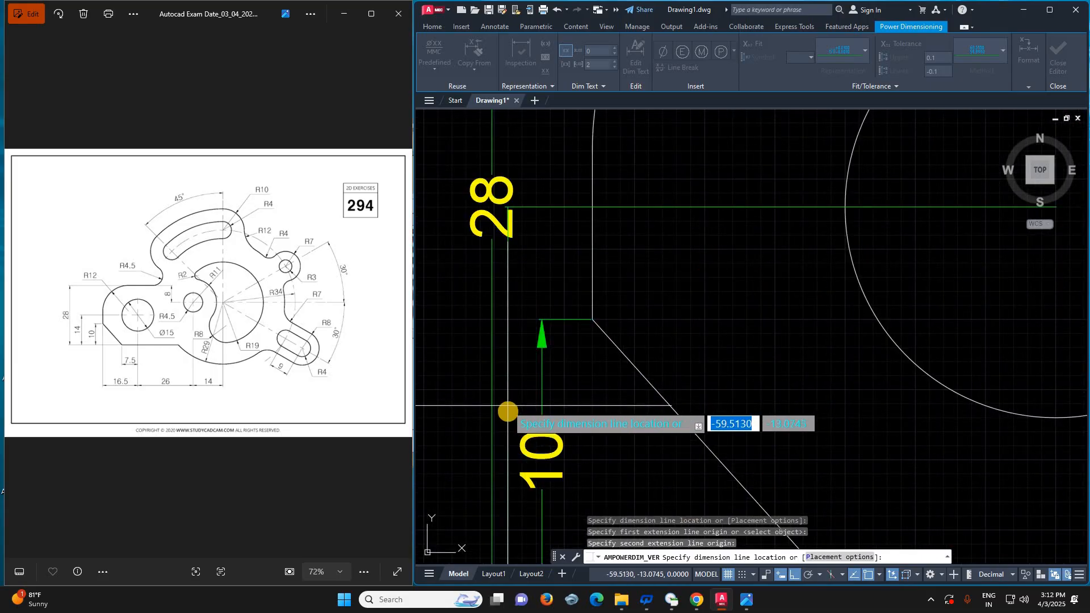
pyautogui.click(509, 398)
pyautogui.press('Escape')
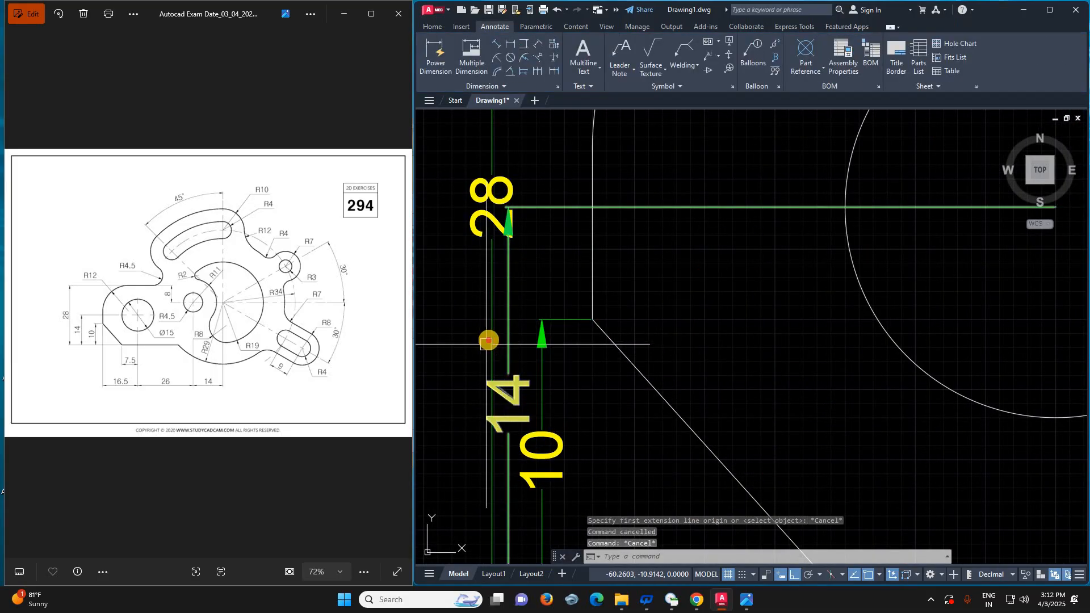
# - Shift the tab's full-height and circle-centre dimension lines outward to space the three vertical dimensions apart
pyautogui.click(515, 215)
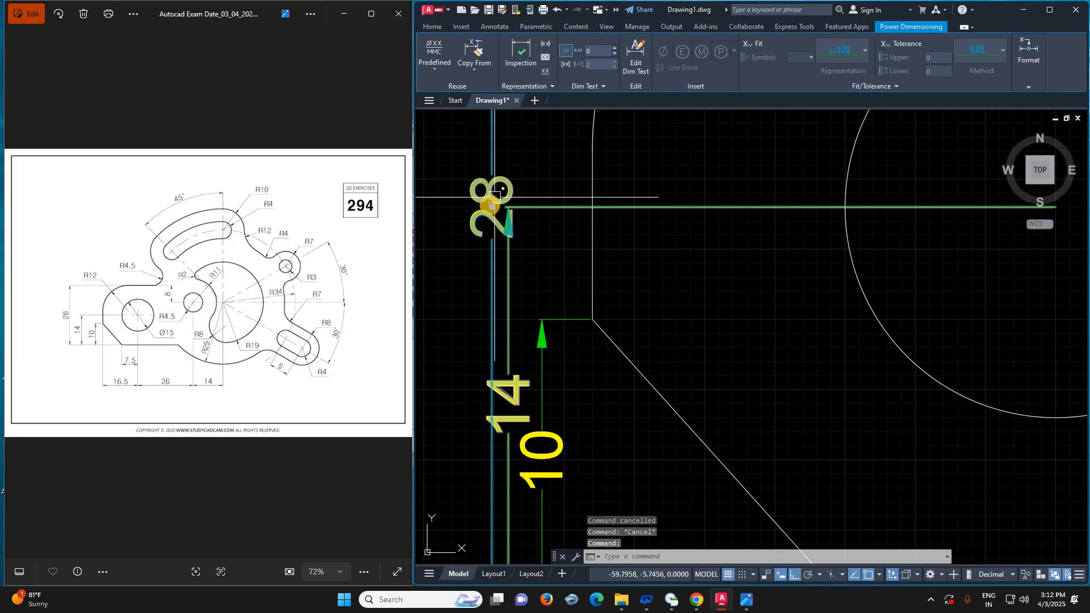
pyautogui.click(492, 207)
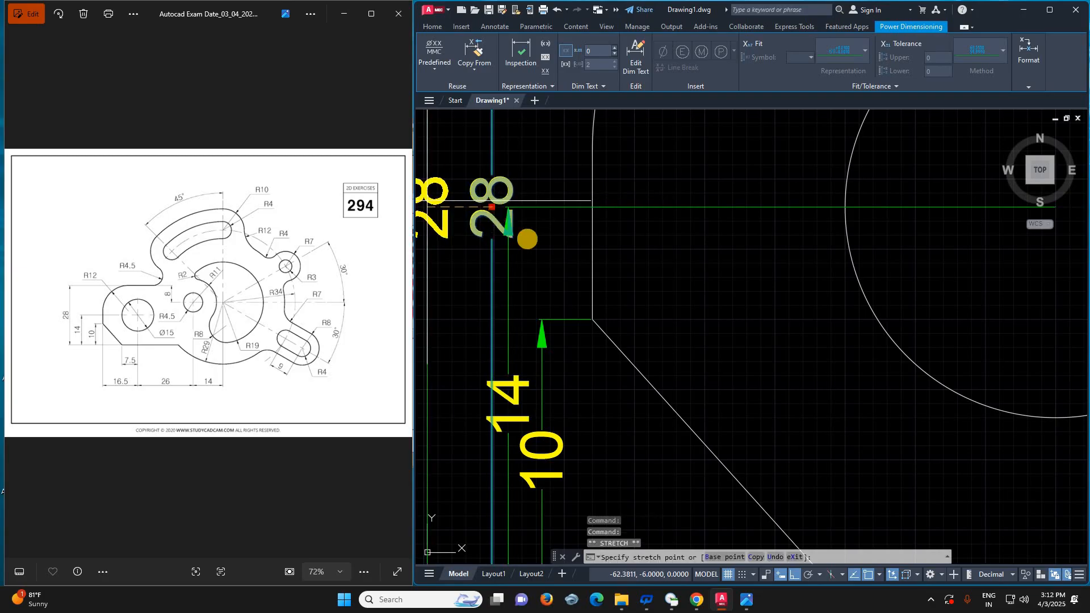
pyautogui.click(427, 200)
pyautogui.click(512, 404)
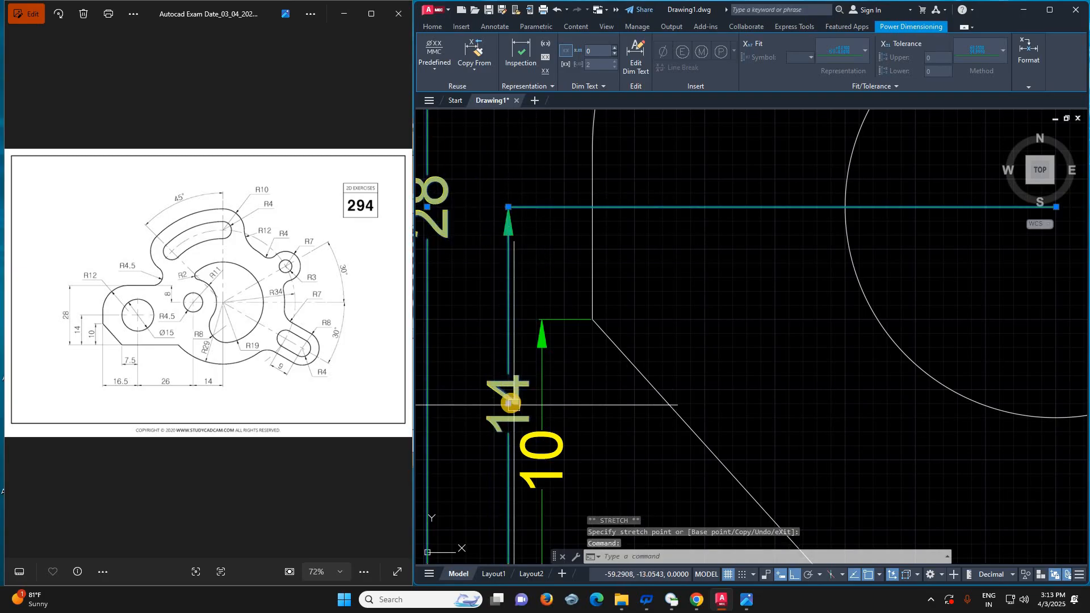
pyautogui.click(510, 404)
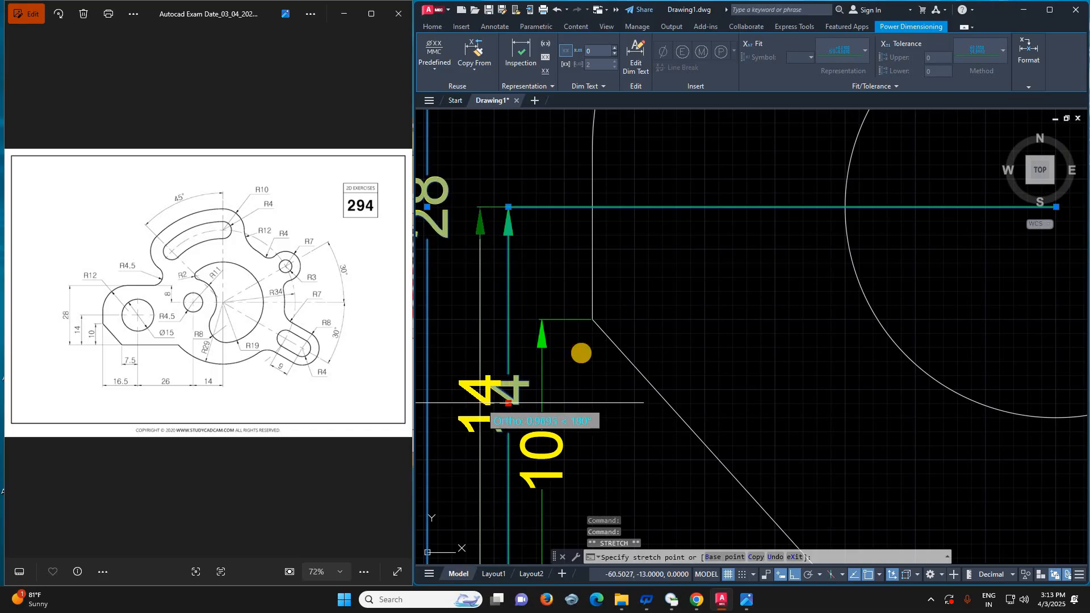
pyautogui.click(480, 403)
pyautogui.press('Escape')
pyautogui.scroll(-6, 583, 282)
pyautogui.scroll(2, 718, 340)
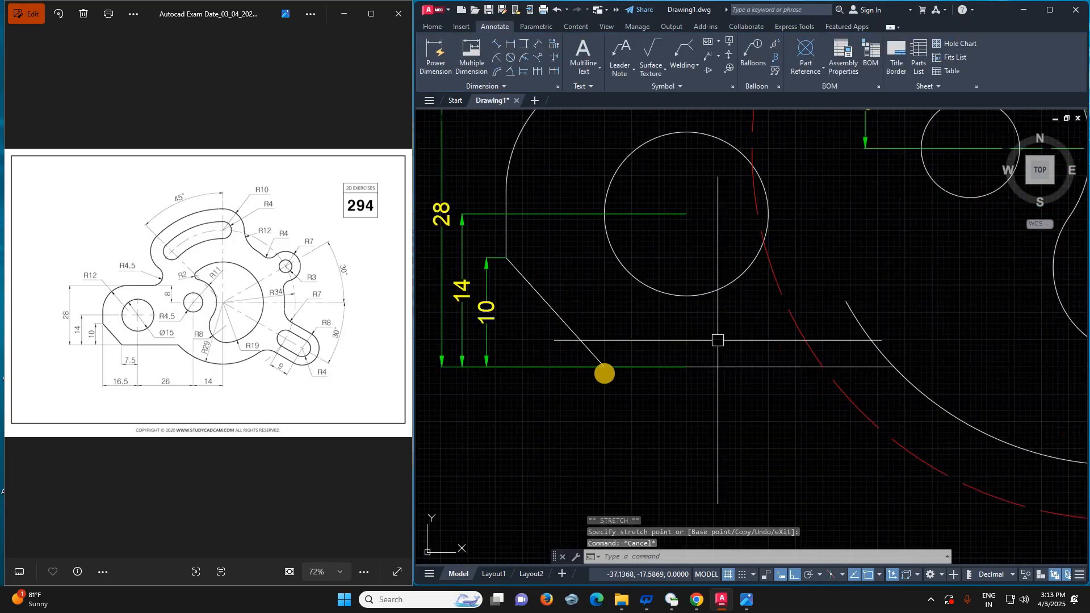
# - Trim the end of the large lower arc that extends past the tab's lower line
pyautogui.scroll(-4, 605, 374)
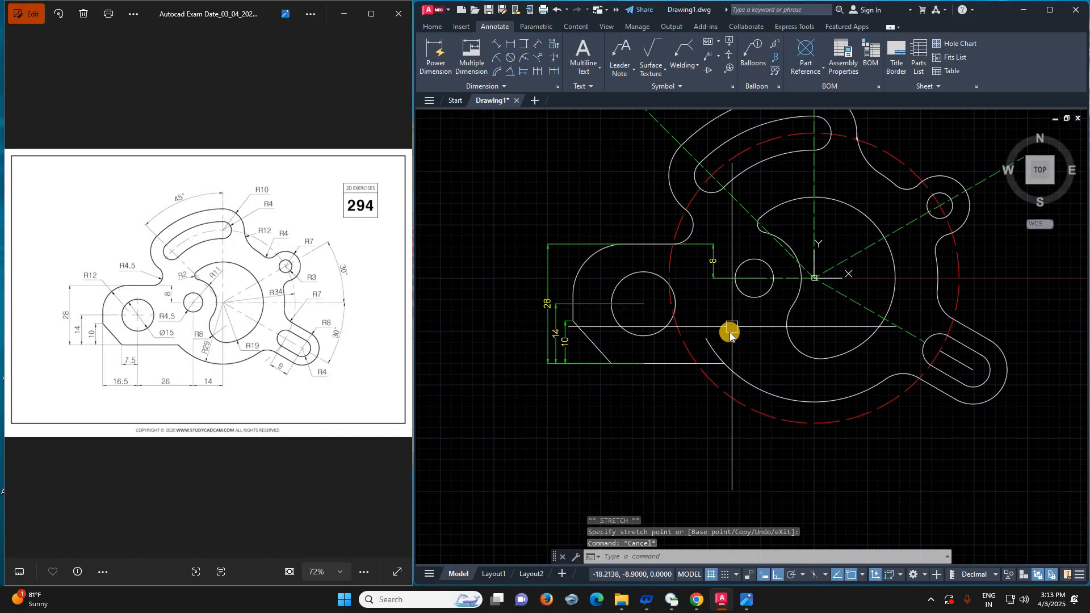
pyautogui.write('tr')
pyautogui.press('space')
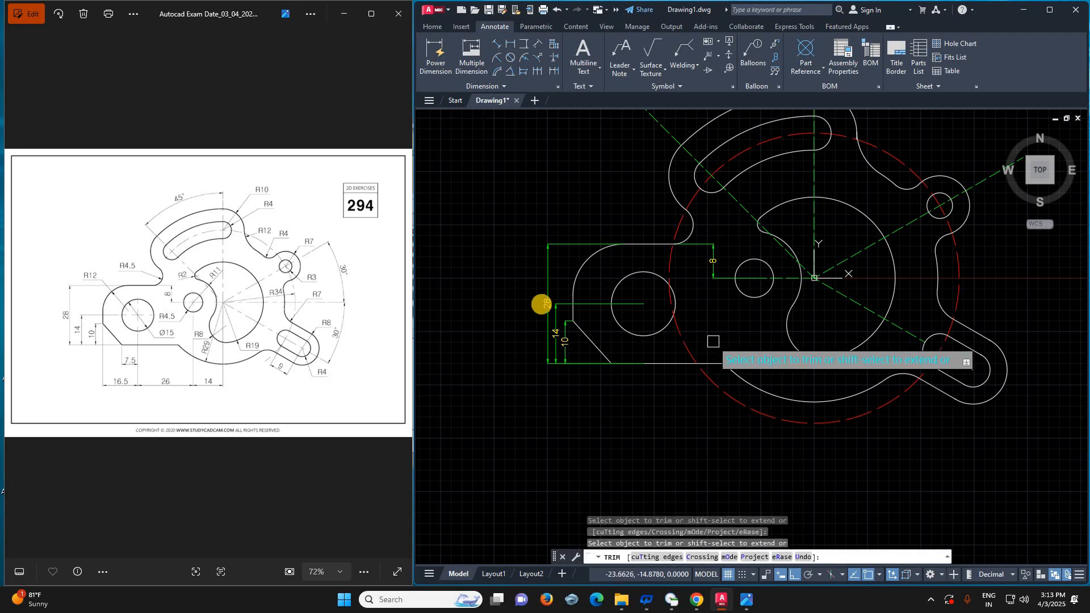
pyautogui.press('Escape')
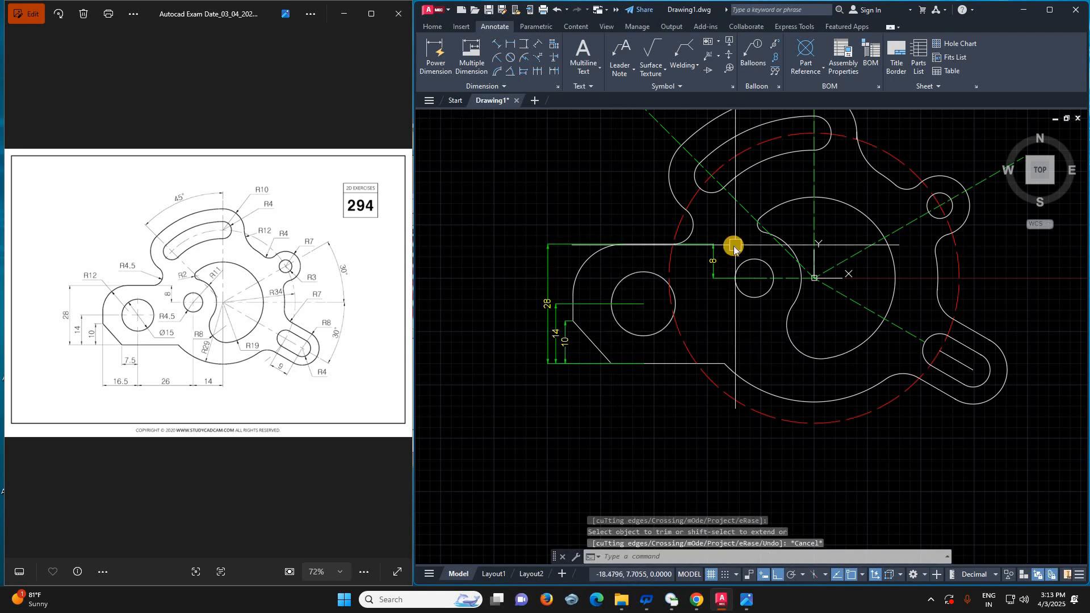
# - Remove the red dashed circle's left and lower parts by trimming and erasing, keeping the portion between the upper and lower-right slots
pyautogui.write('tr')
pyautogui.press('space')
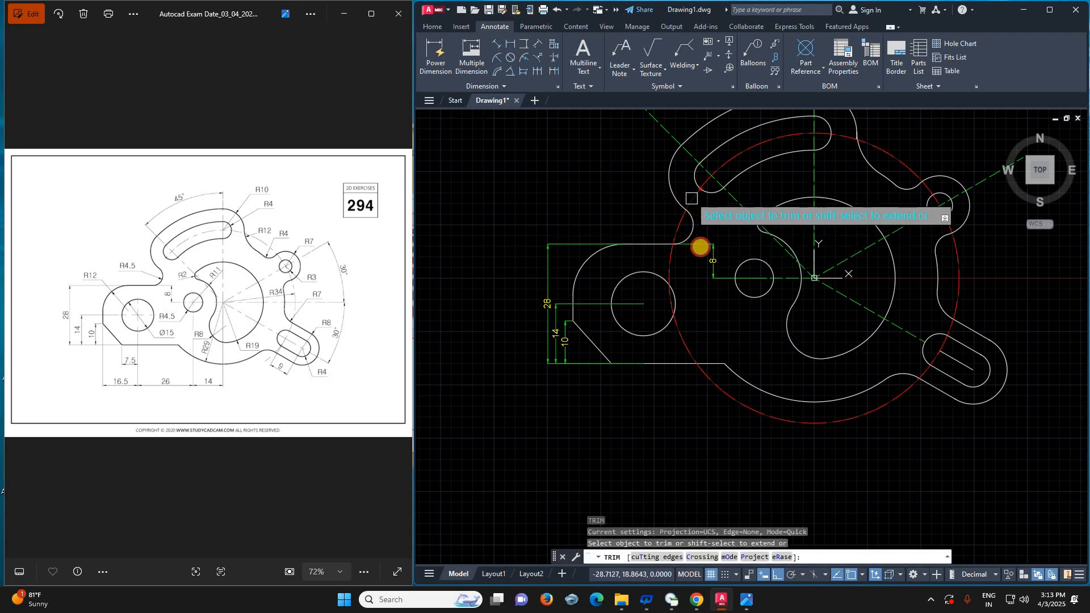
pyautogui.click(691, 199)
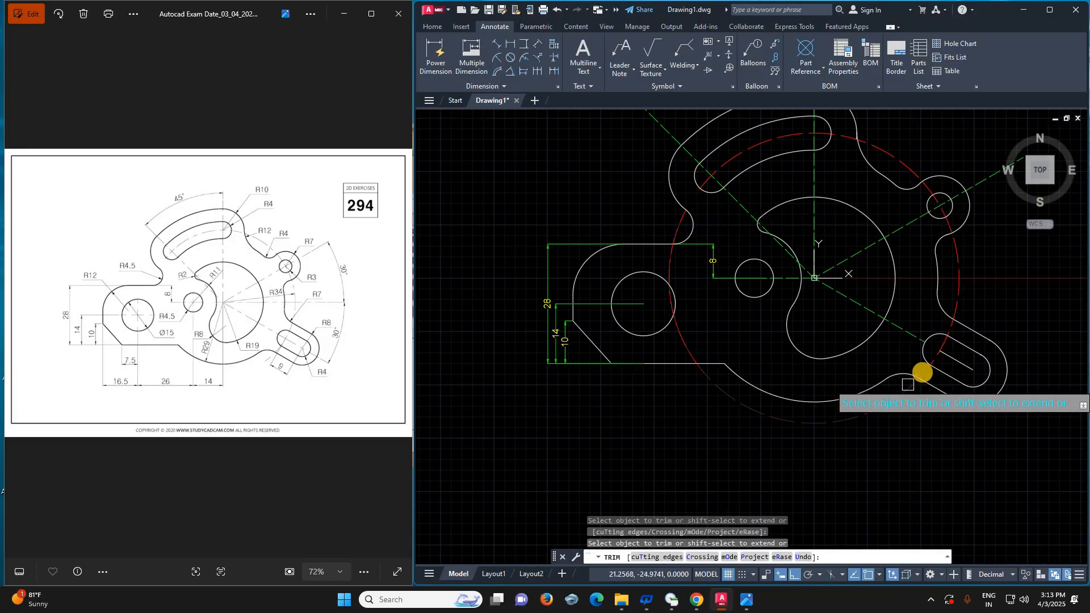
pyautogui.scroll(2, 912, 360)
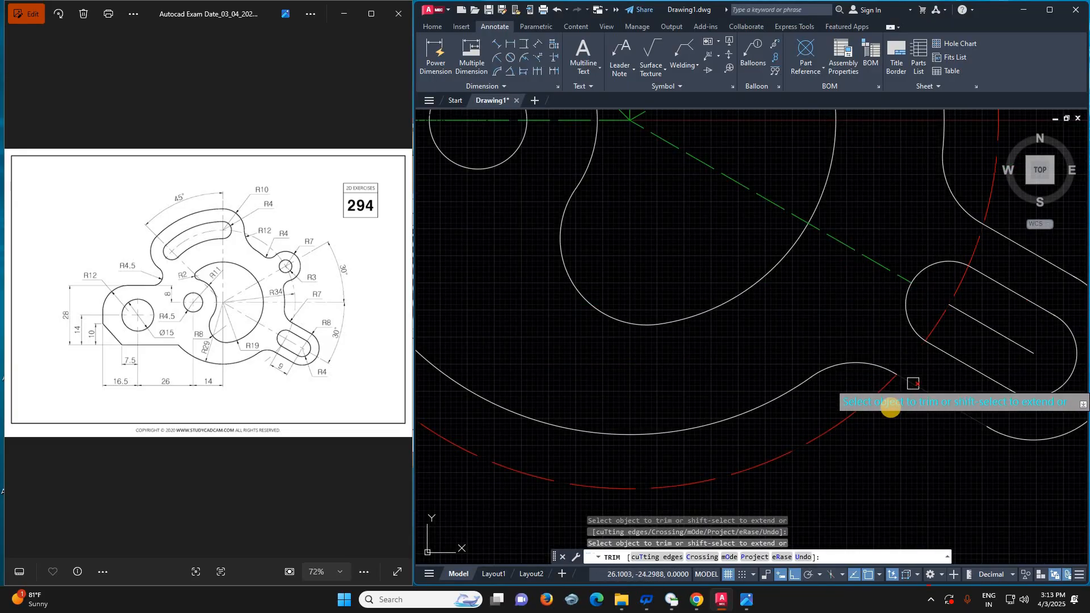
pyautogui.press('Escape')
pyautogui.click(874, 395)
pyautogui.press('Delete')
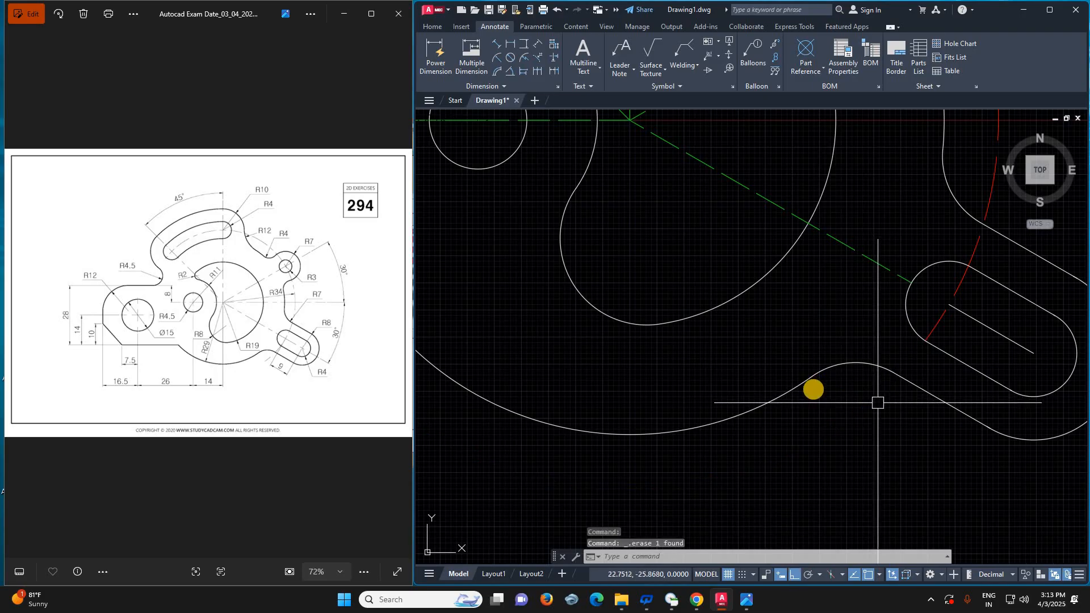
# - Add an aligned dimension between the two end centres of the lower-right slot, placed below and outside the slot
pyautogui.scroll(-5, 815, 388)
pyautogui.scroll(5, 819, 342)
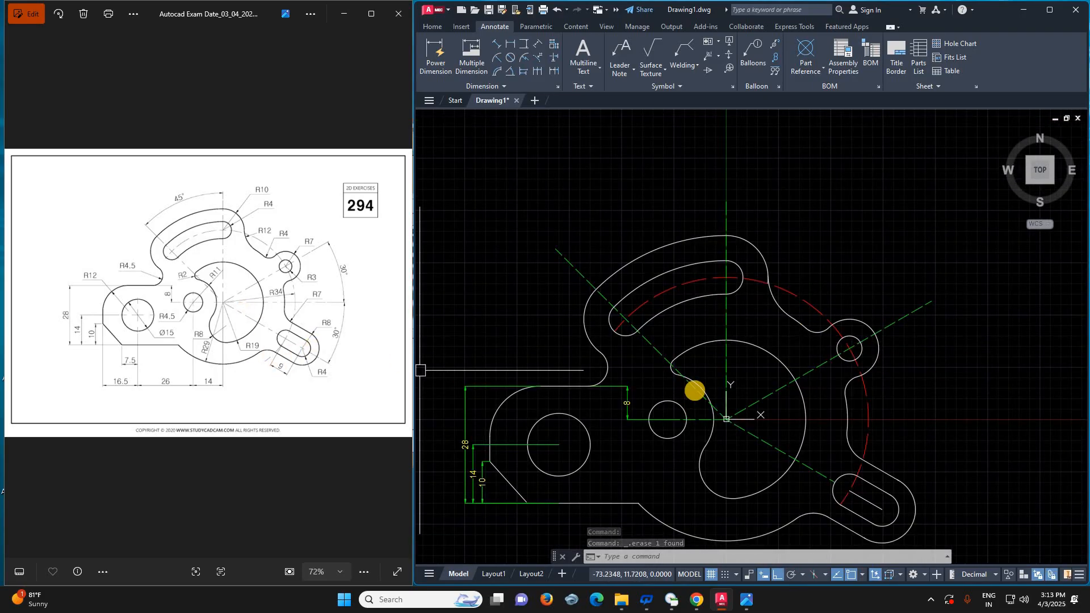
pyautogui.scroll(-2, 695, 391)
pyautogui.scroll(2, 815, 481)
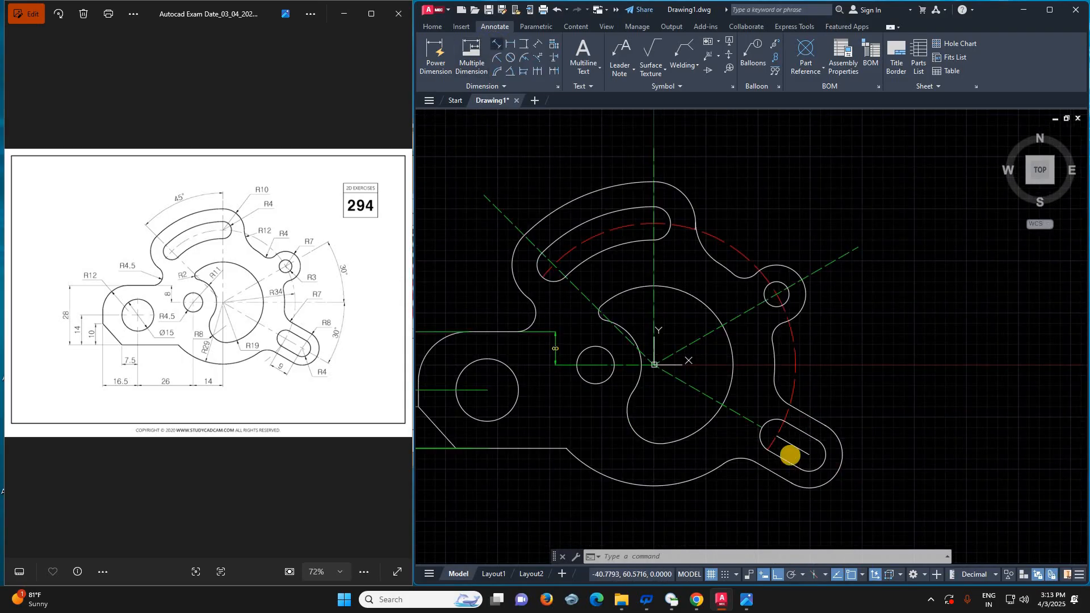
pyautogui.scroll(4, 777, 435)
pyautogui.click(776, 431)
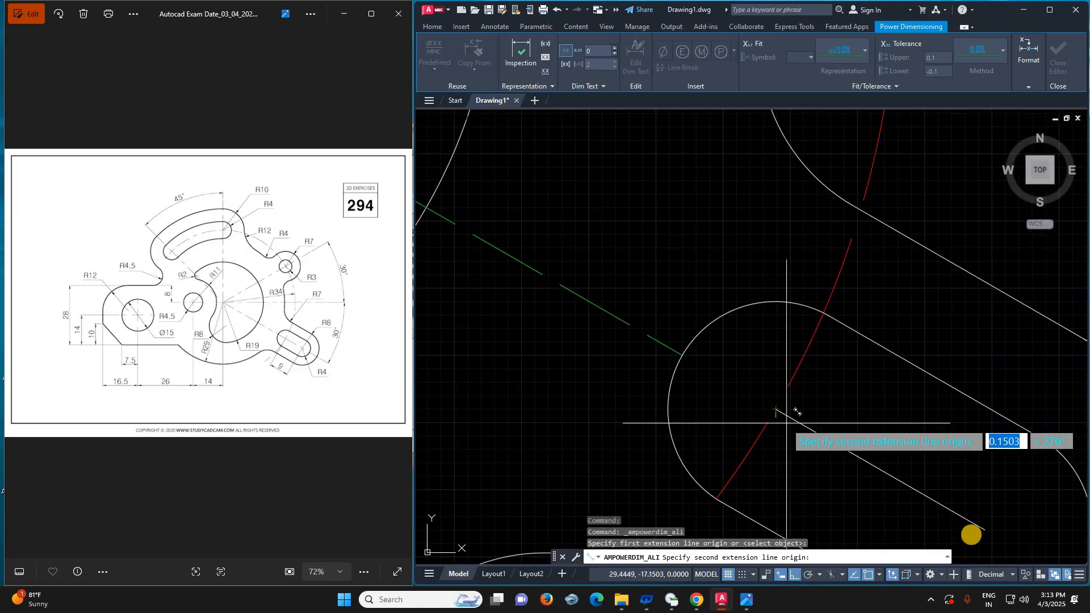
pyautogui.click(984, 530)
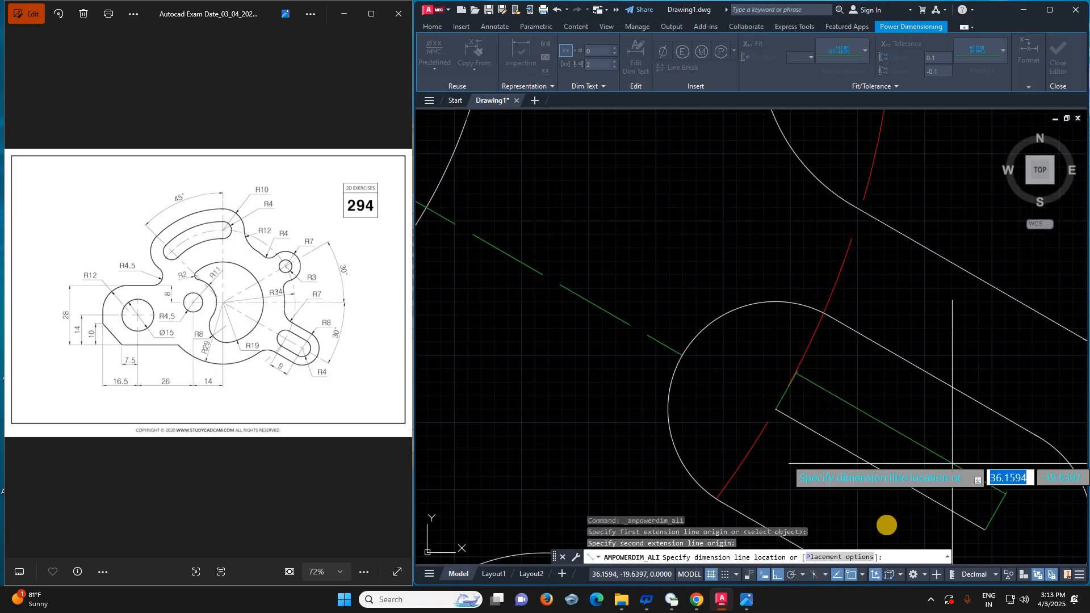
pyautogui.scroll(-4, 887, 525)
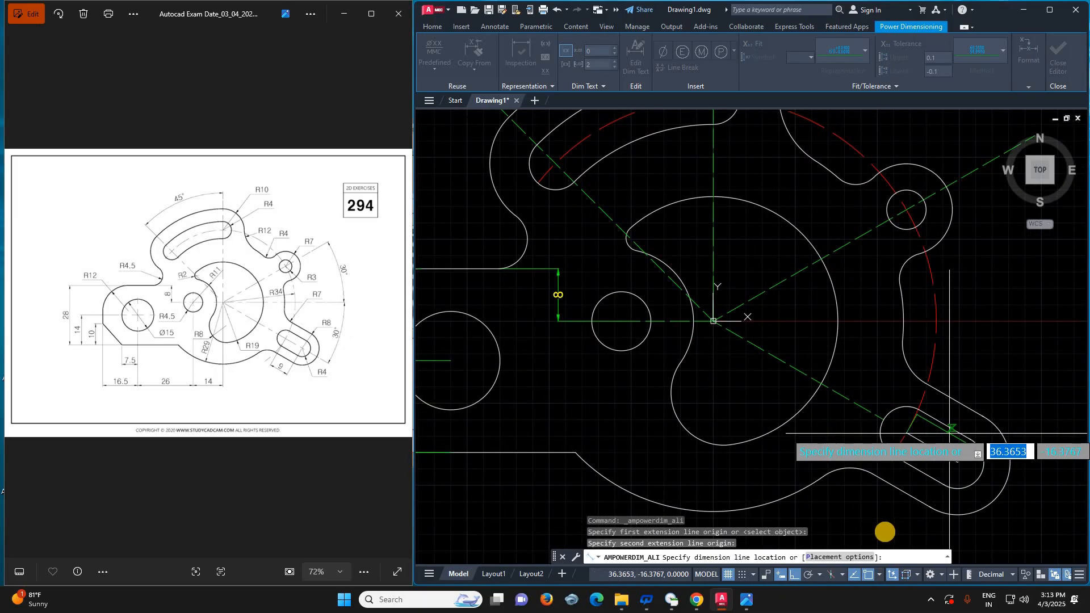
pyautogui.click(921, 473)
pyautogui.click(921, 470)
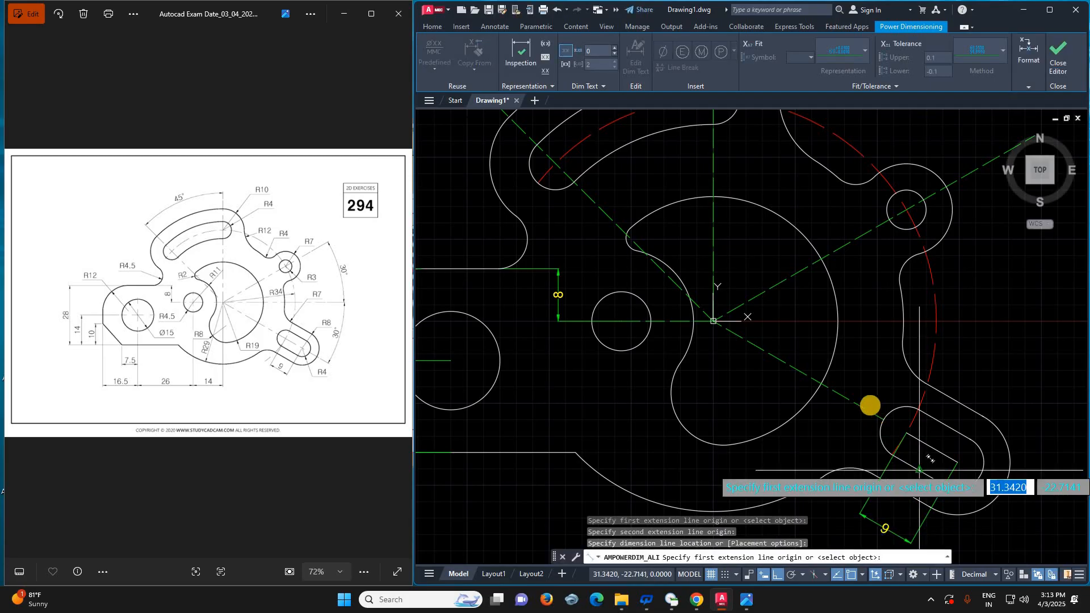
pyautogui.scroll(-5, 870, 405)
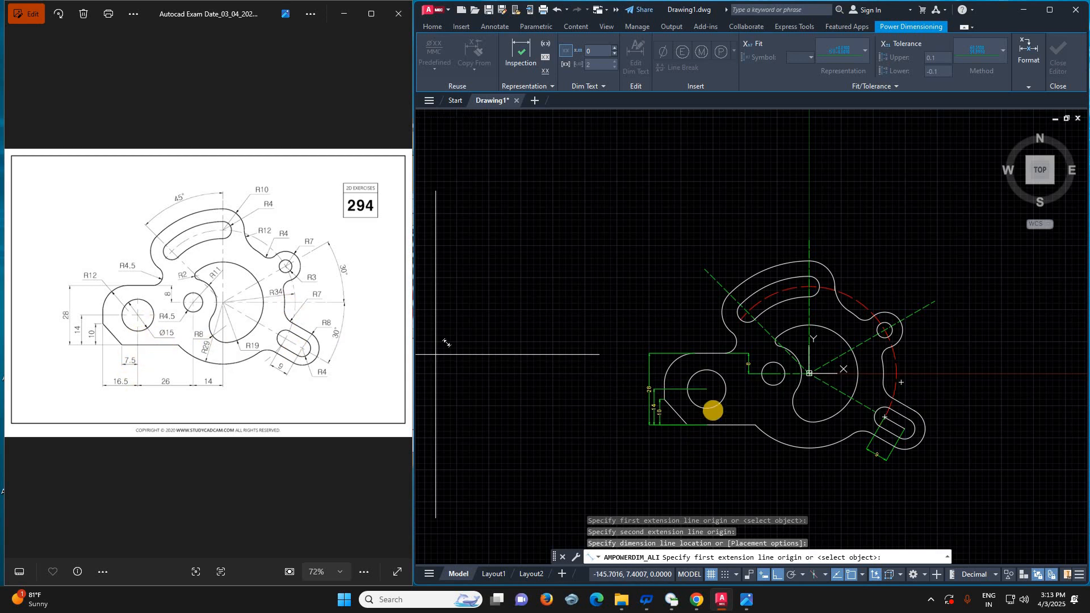
pyautogui.click(707, 389)
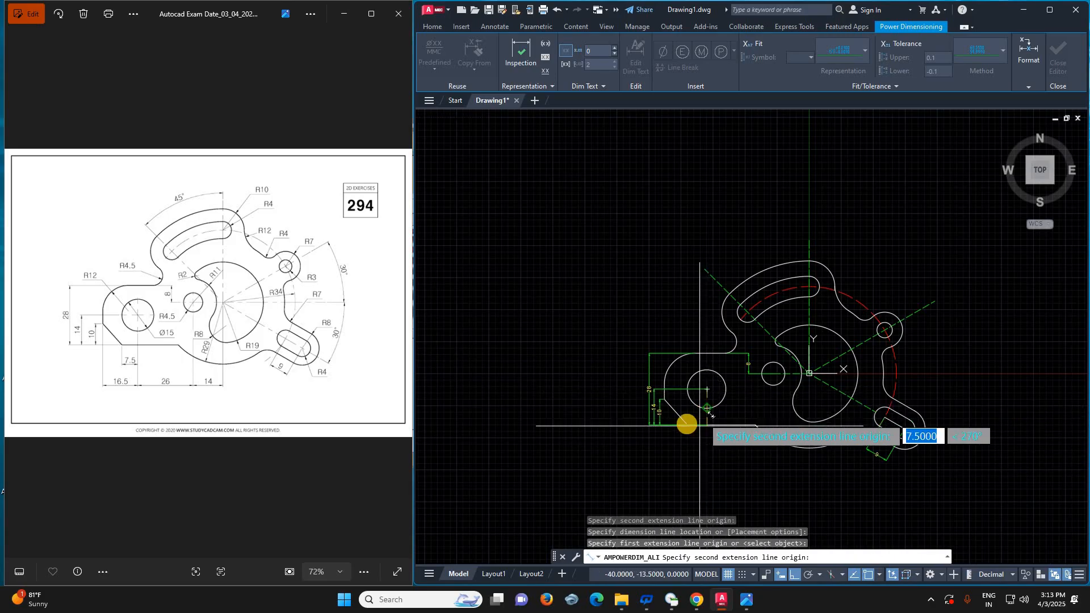
pyautogui.click(689, 425)
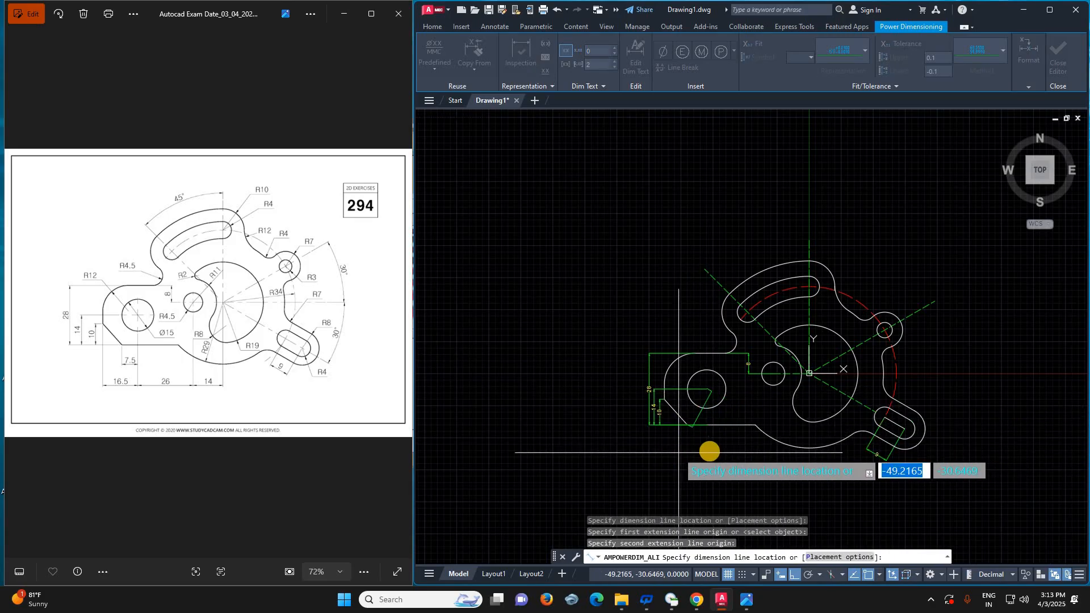
pyautogui.press('Escape')
pyautogui.press('Escape')
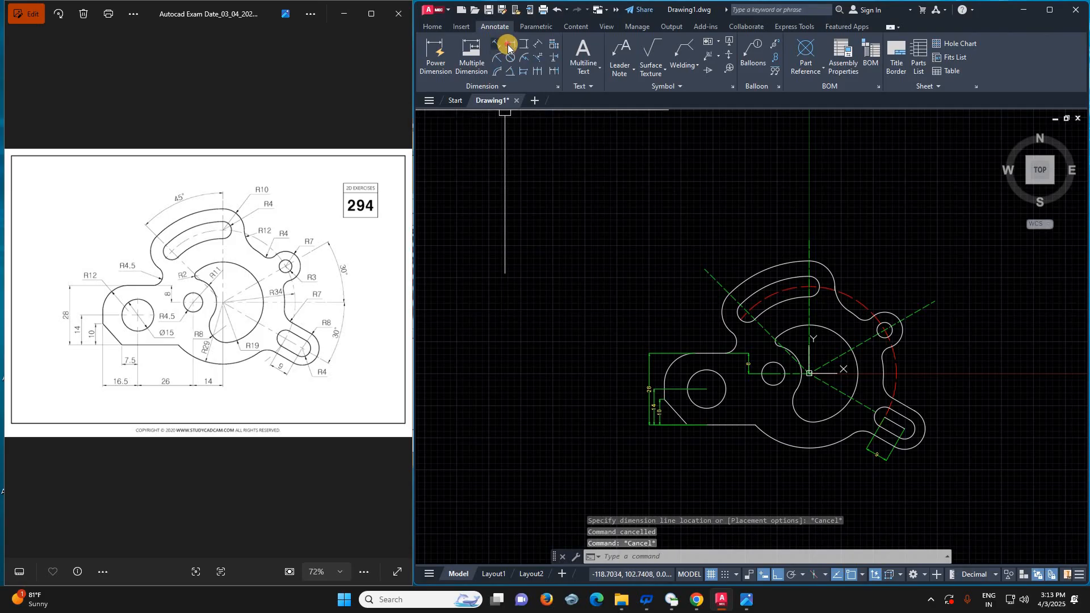
# - Add a horizontal dimension between the chamfer's lower corner and the tab circle's centre, placed just below the tab
pyautogui.click(706, 390)
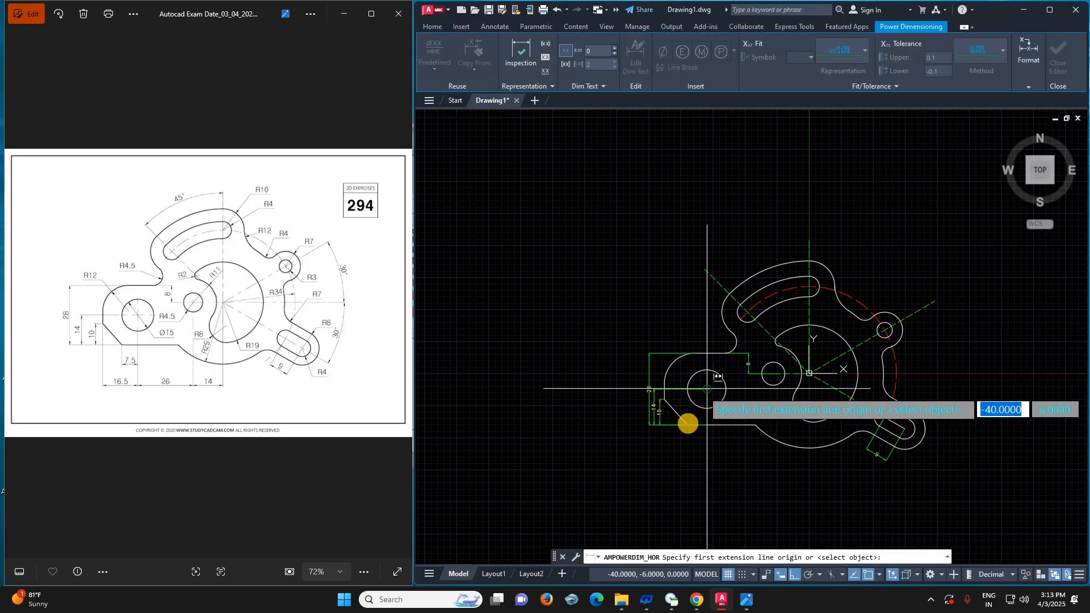
pyautogui.click(698, 438)
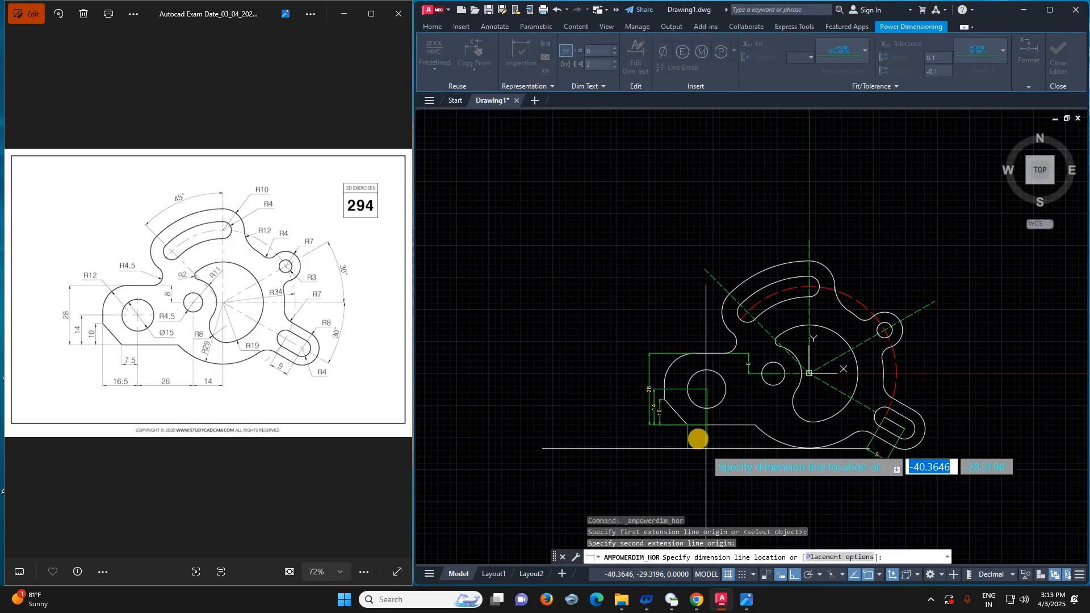
pyautogui.click(762, 480)
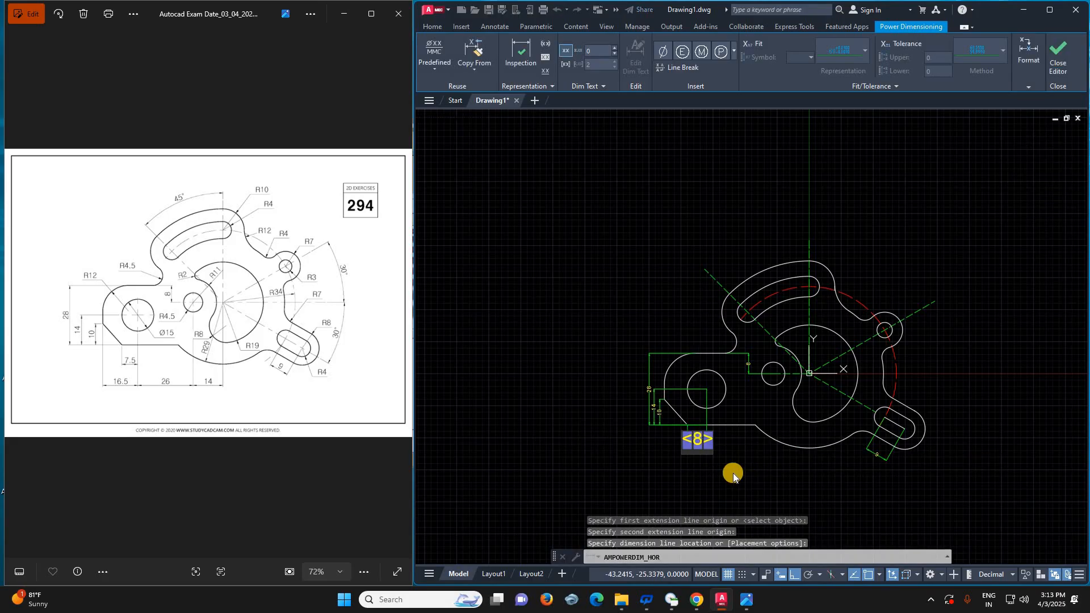
pyautogui.click(733, 473)
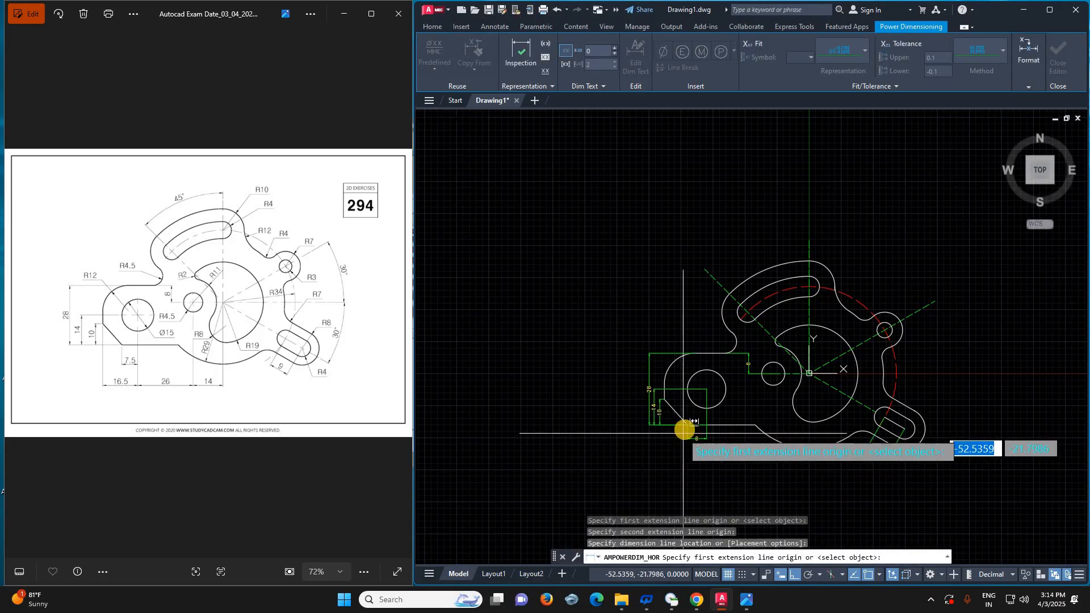
pyautogui.press('Escape')
pyautogui.press('Escape')
# - Set the AM_ANSI dimension style's linear precision to one decimal place
pyautogui.scroll(4, 701, 444)
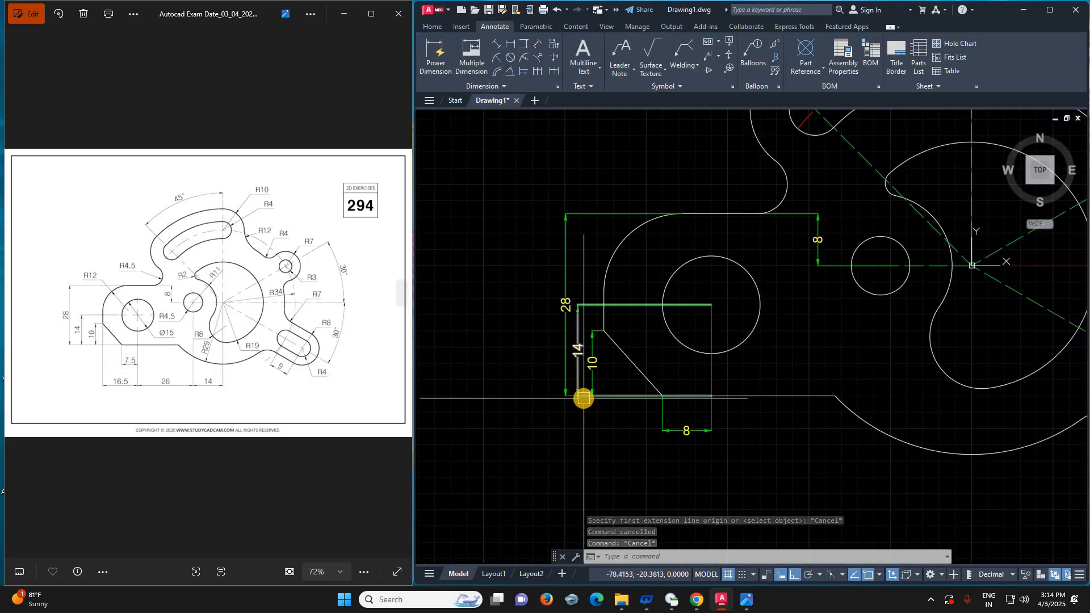
pyautogui.press('Return')
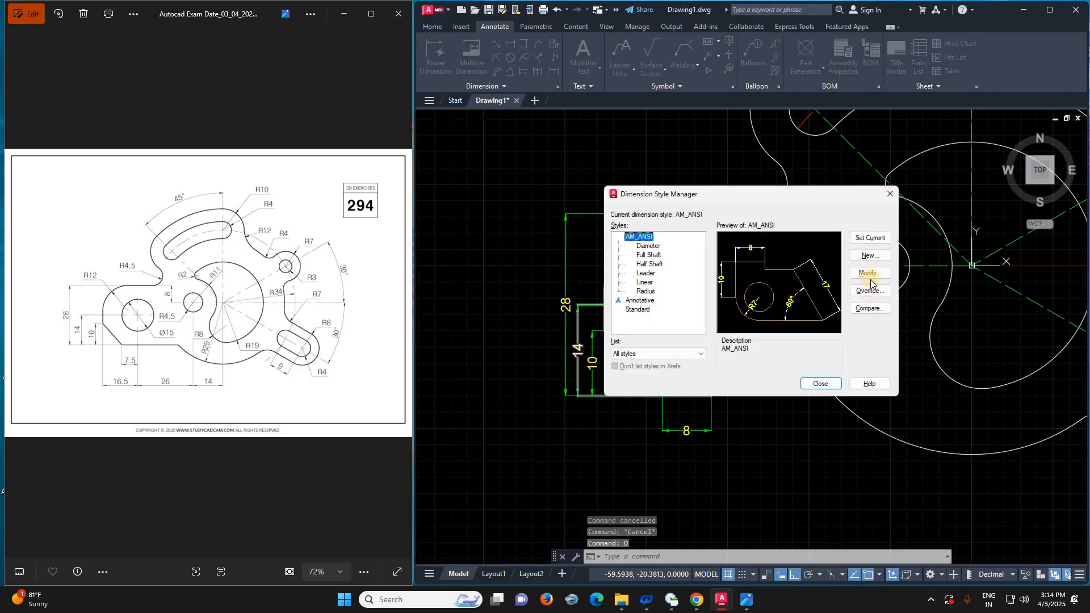
pyautogui.click(871, 273)
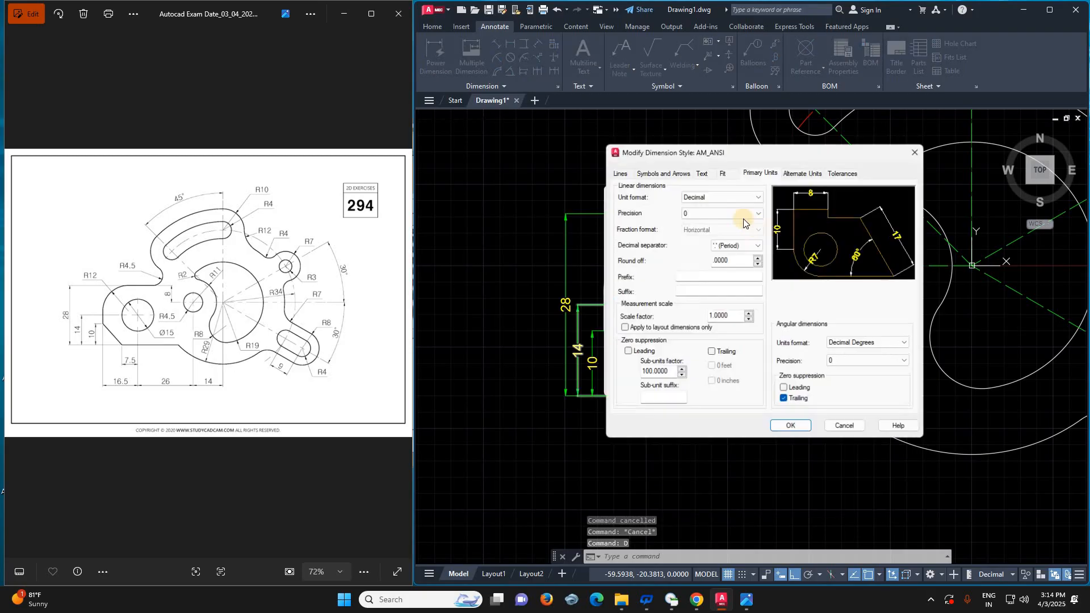
pyautogui.click(706, 214)
pyautogui.click(707, 229)
pyautogui.click(786, 427)
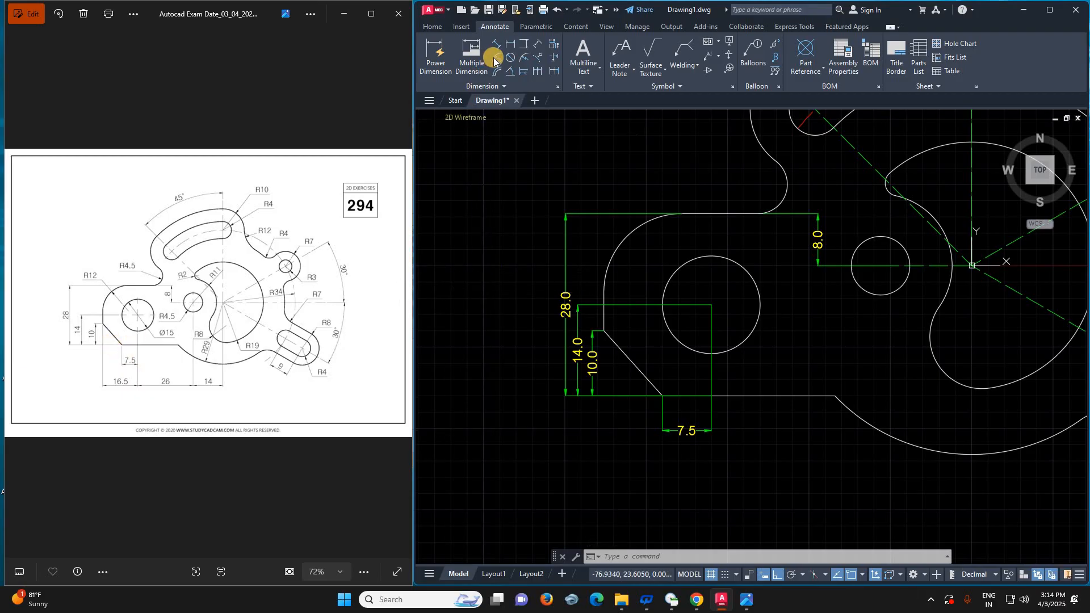
# - Add a horizontal dimension from the chamfer's upper corner to the tab circle's centre, placed below the chamfer dimension
pyautogui.click(510, 39)
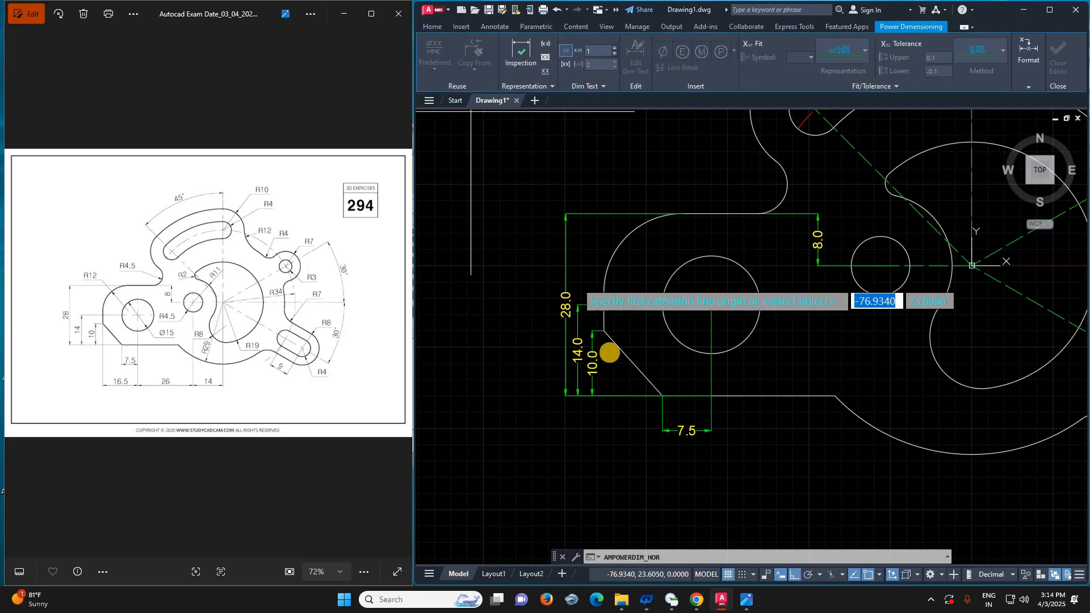
pyautogui.click(603, 331)
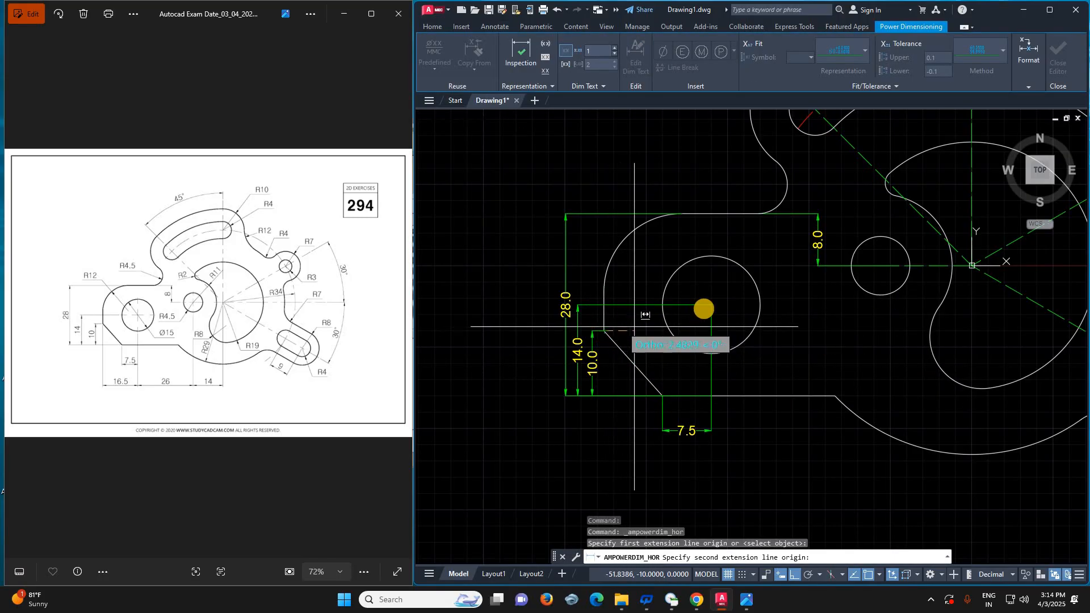
pyautogui.click(710, 308)
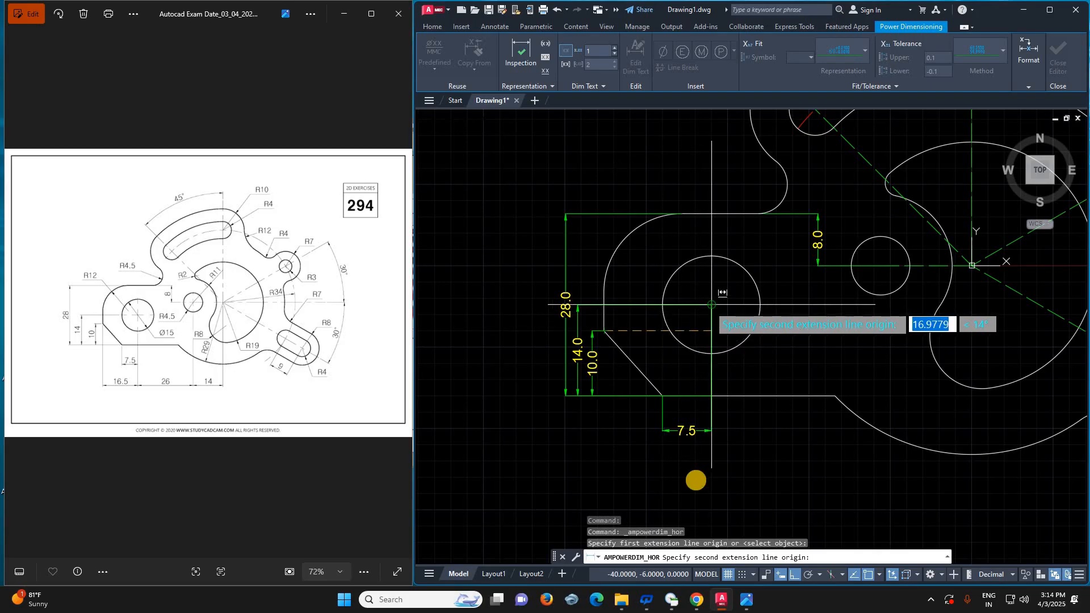
pyautogui.click(735, 474)
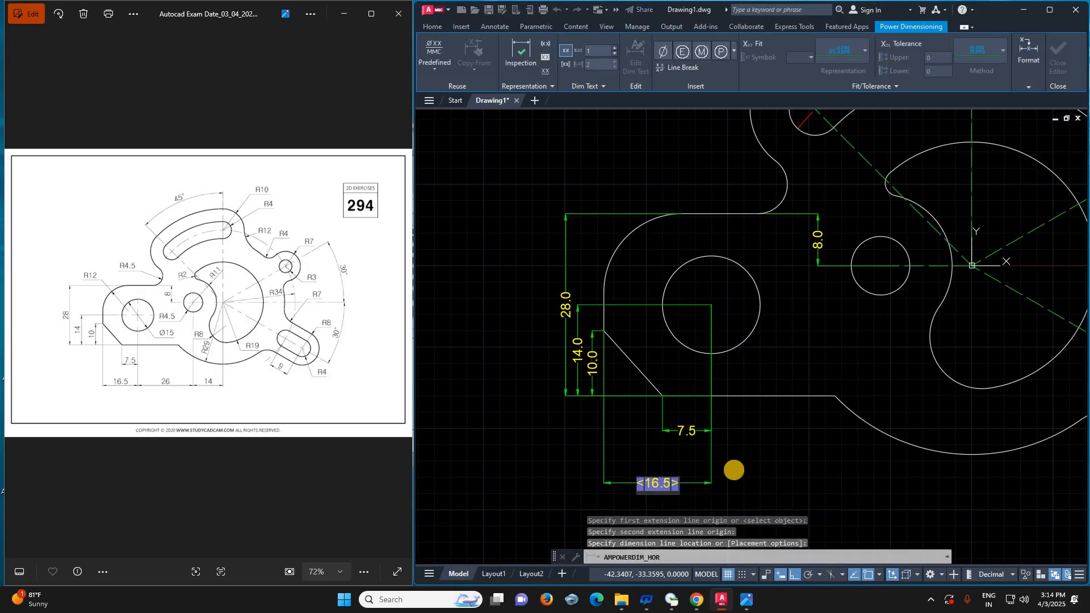
pyautogui.click(734, 470)
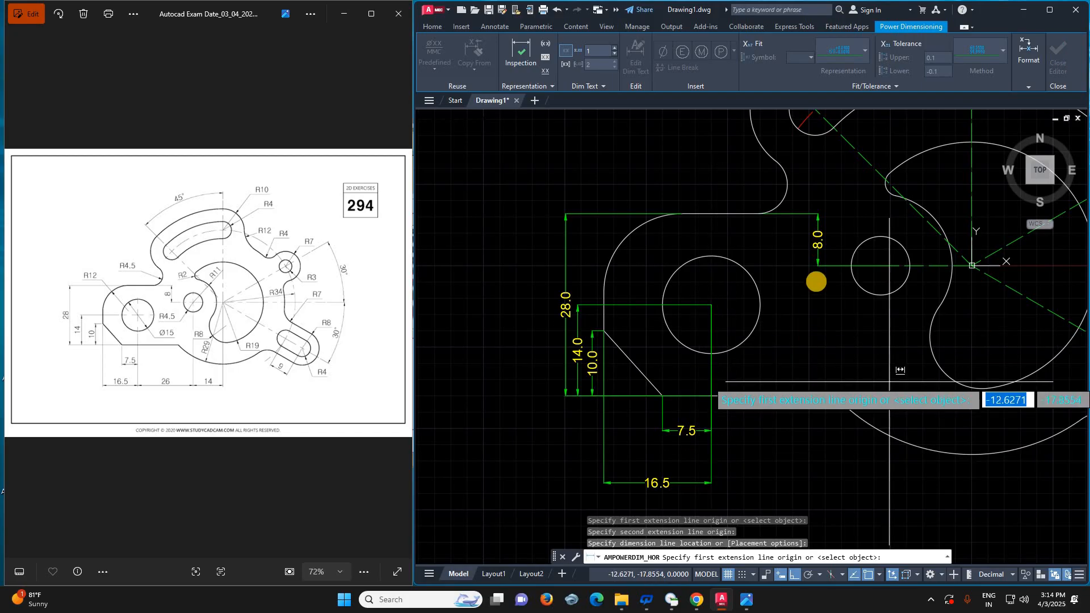
# - Add a horizontal dimension between the centres of the tab circle and the small middle circle
pyautogui.click(711, 305)
pyautogui.click(880, 265)
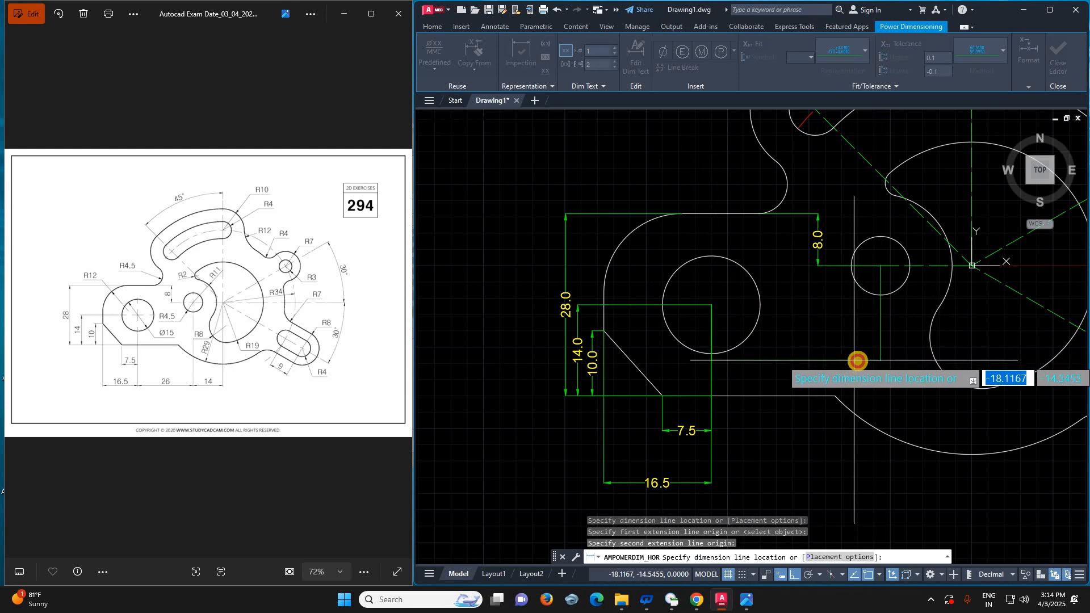
pyautogui.click(896, 347)
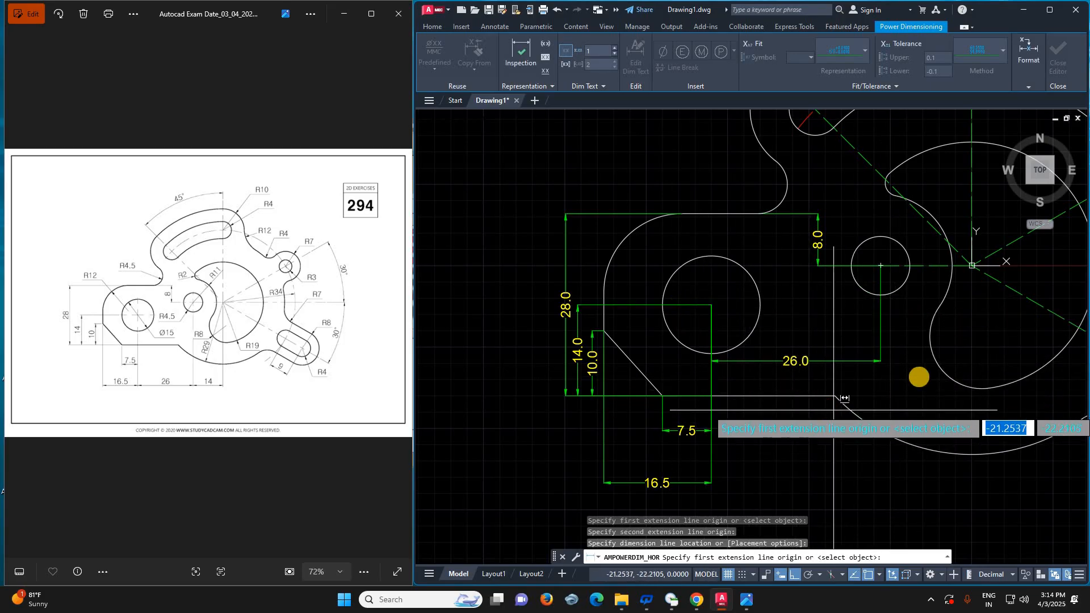
# - Add a horizontal dimension from the small middle circle's centre to the plate's origin, placed below the outline
pyautogui.scroll(-6, 919, 366)
pyautogui.scroll(4, 920, 362)
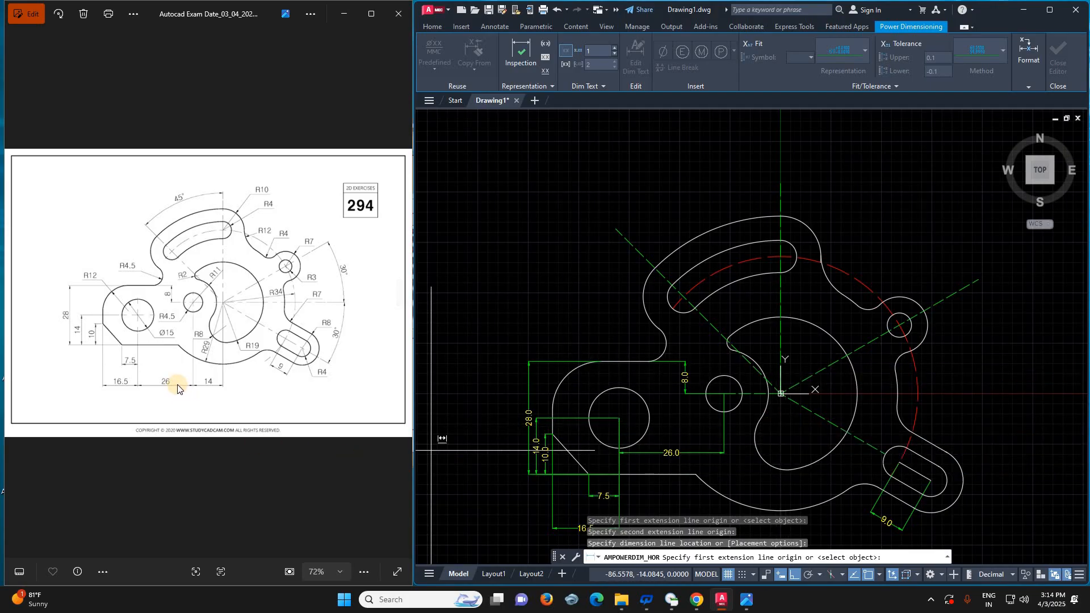
pyautogui.click(736, 398)
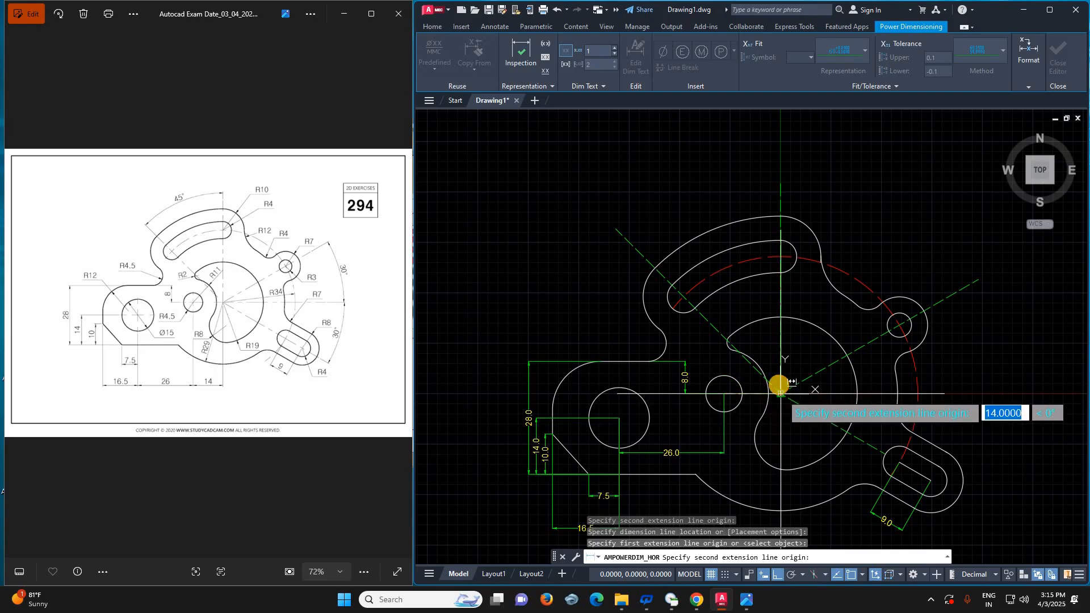
pyautogui.click(779, 392)
pyautogui.scroll(-4, 781, 393)
pyautogui.click(755, 447)
pyautogui.press('Escape')
pyautogui.press('Escape')
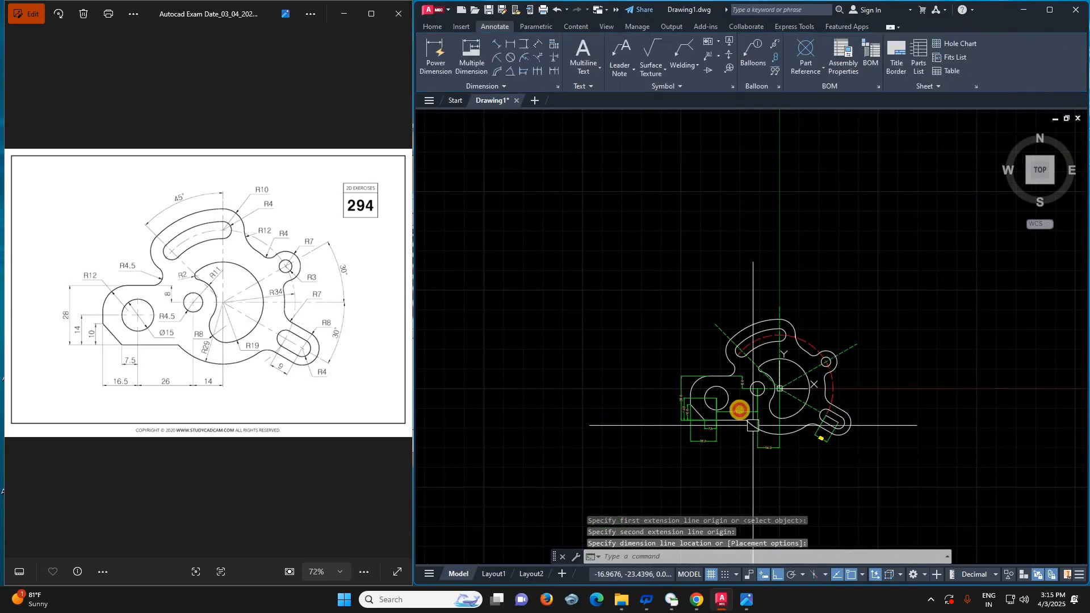
# - Move the two centre-to-centre horizontal dimension lines level with the tab edge-to-circle dimension below the plate
pyautogui.click(740, 411)
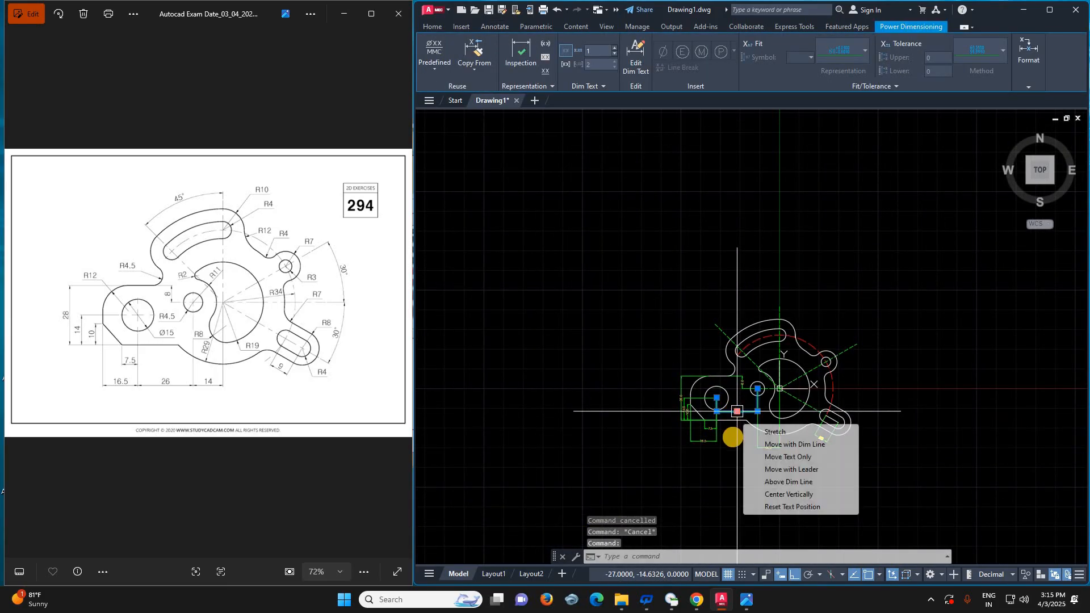
pyautogui.click(737, 411)
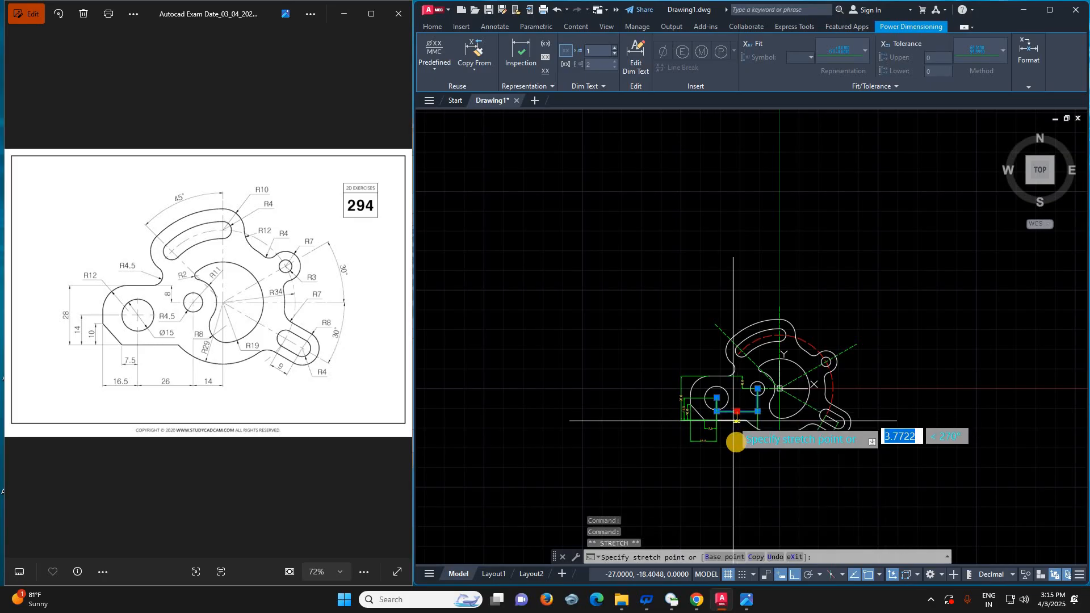
pyautogui.click(766, 444)
pyautogui.click(768, 446)
pyautogui.click(768, 445)
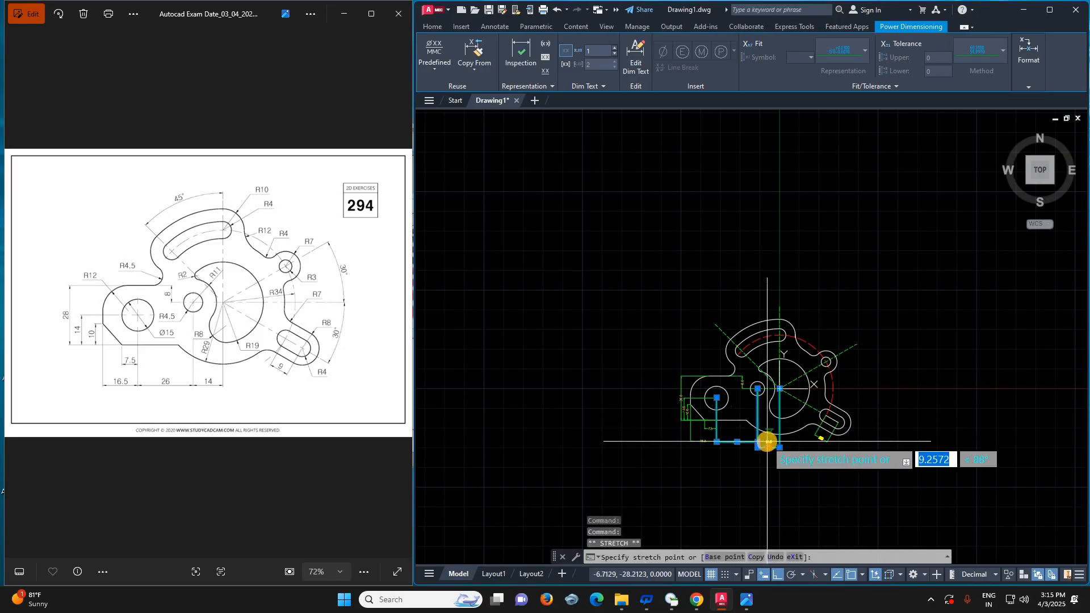
pyautogui.scroll(4, 768, 442)
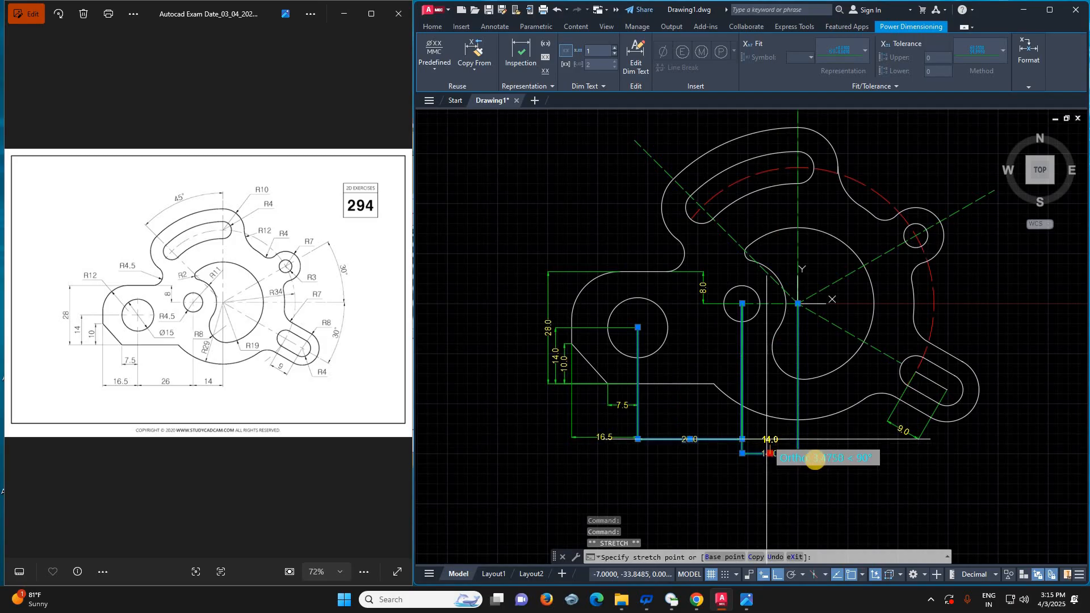
pyautogui.press('Escape')
pyautogui.press('Escape')
pyautogui.scroll(-2, 699, 446)
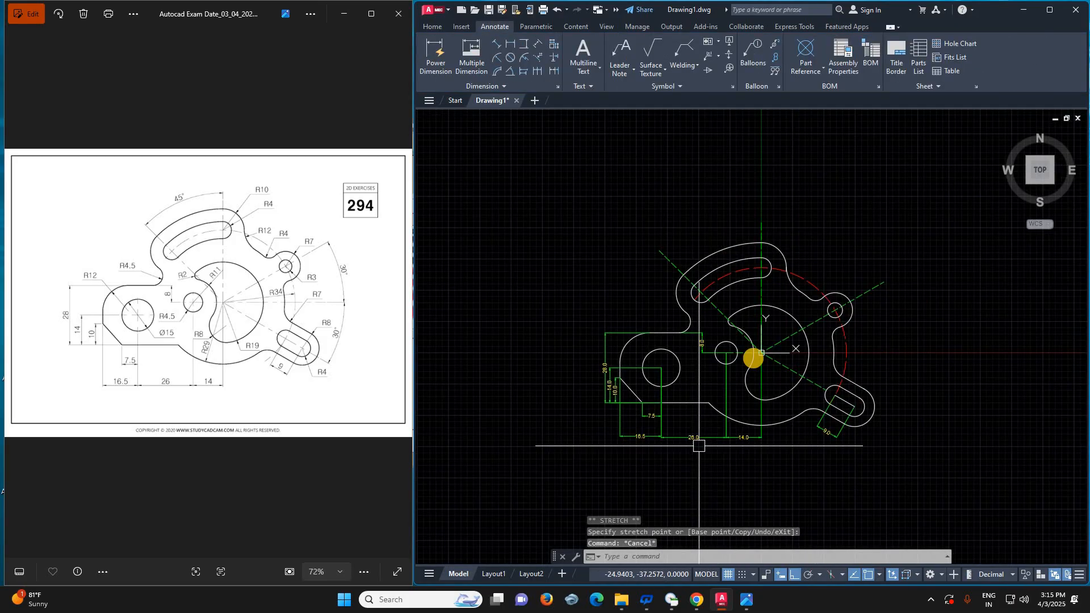
# - Add radius dimensions to the concave arc beside the upper slot and to the fillet joining it to the upper-right lobe
pyautogui.scroll(2, 753, 358)
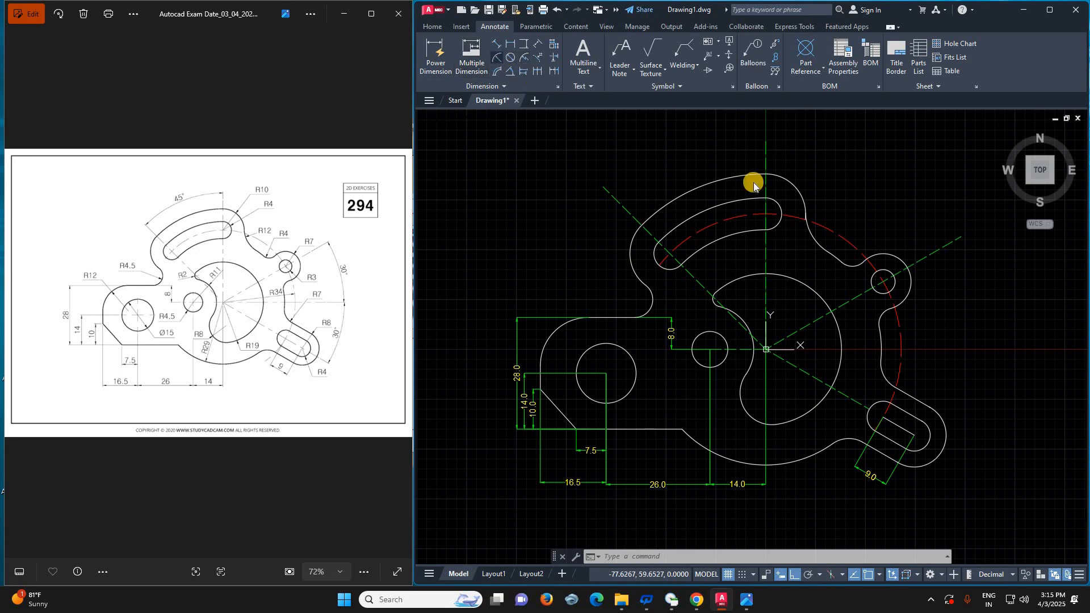
pyautogui.scroll(5, 816, 241)
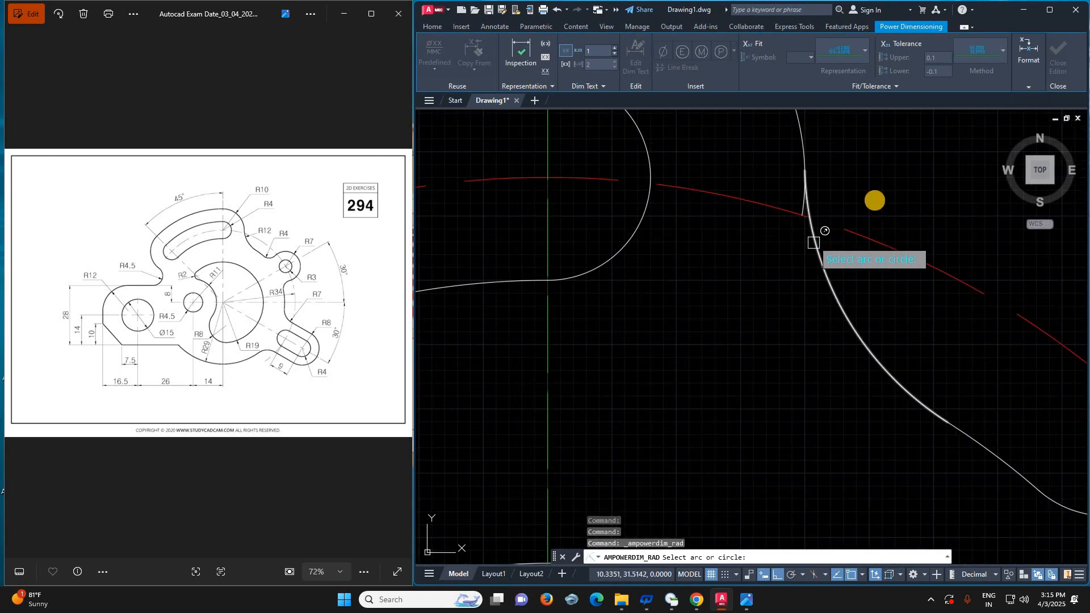
pyautogui.click(809, 242)
pyautogui.scroll(-5, 907, 244)
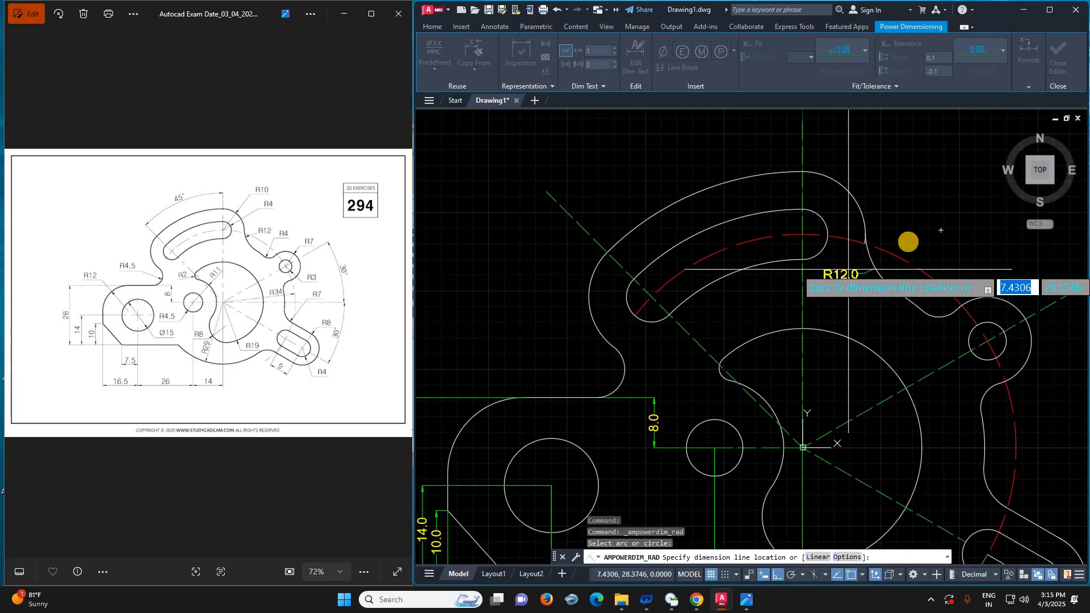
pyautogui.click(894, 243)
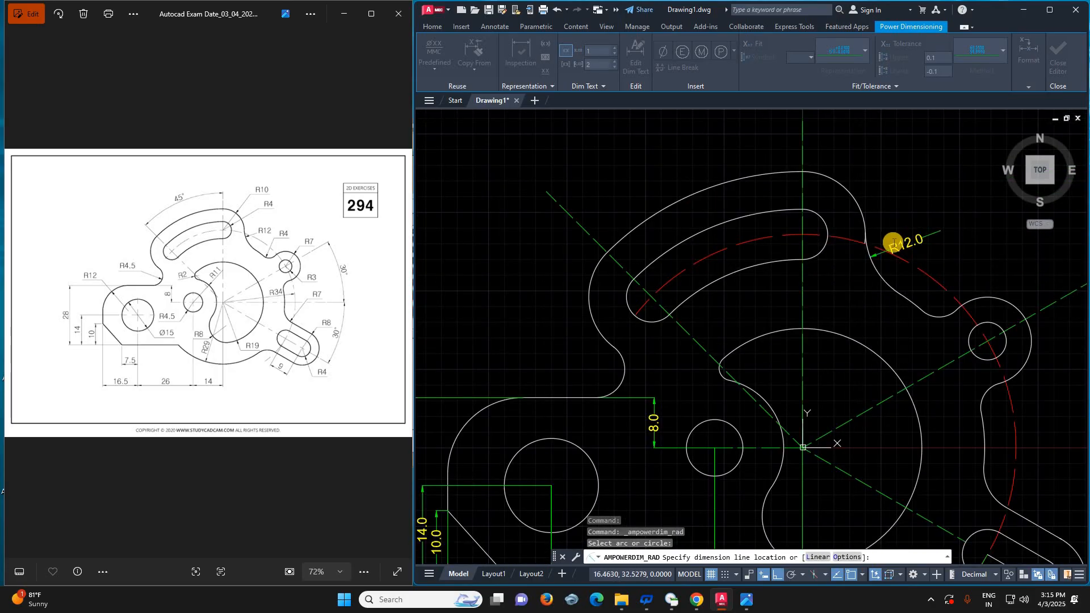
pyautogui.click(964, 266)
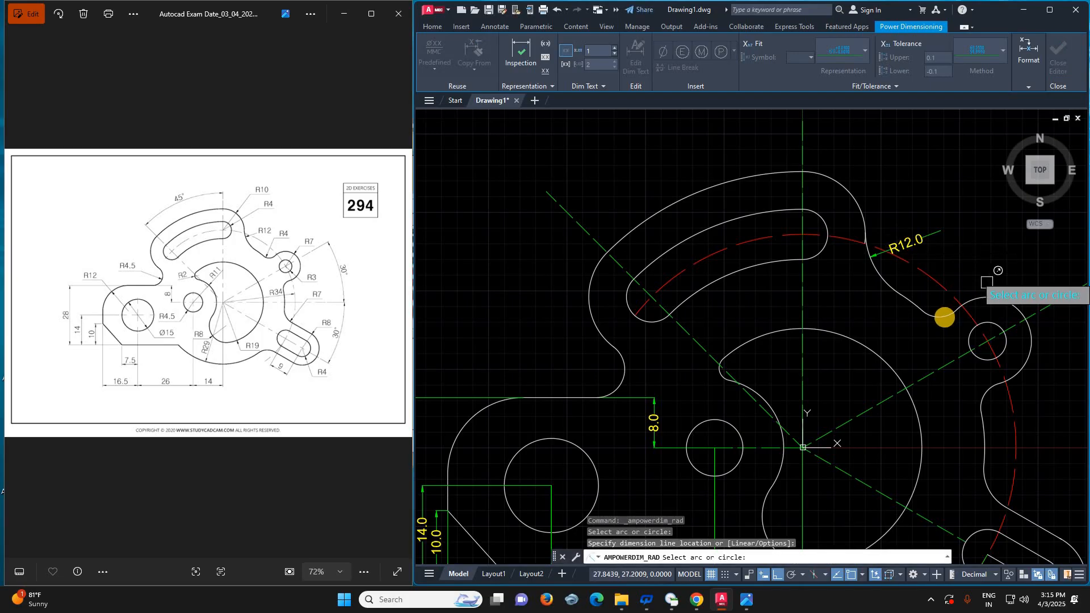
pyautogui.click(942, 292)
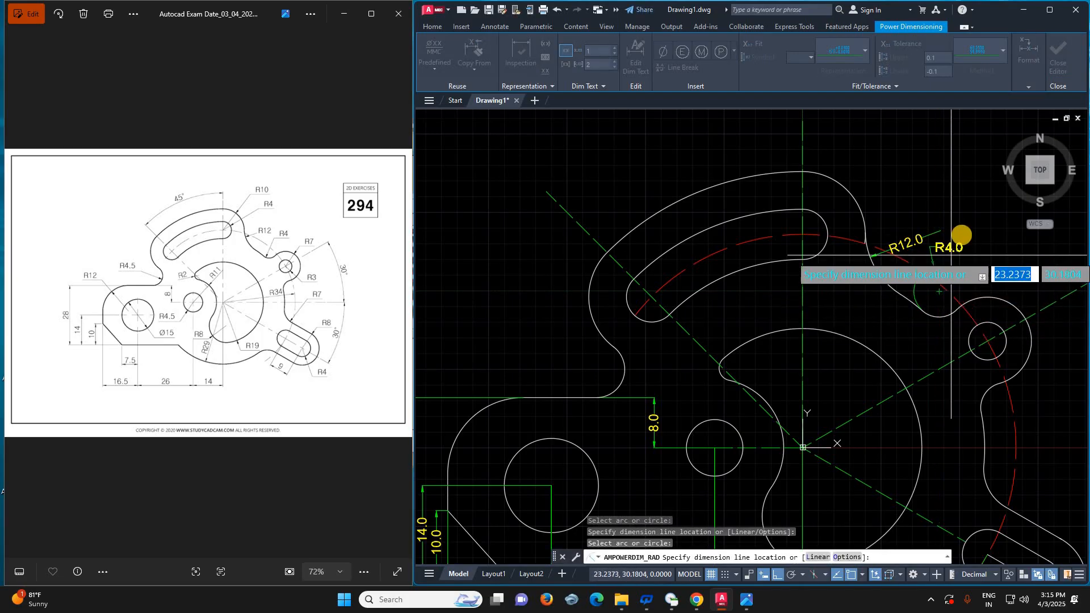
pyautogui.click(953, 247)
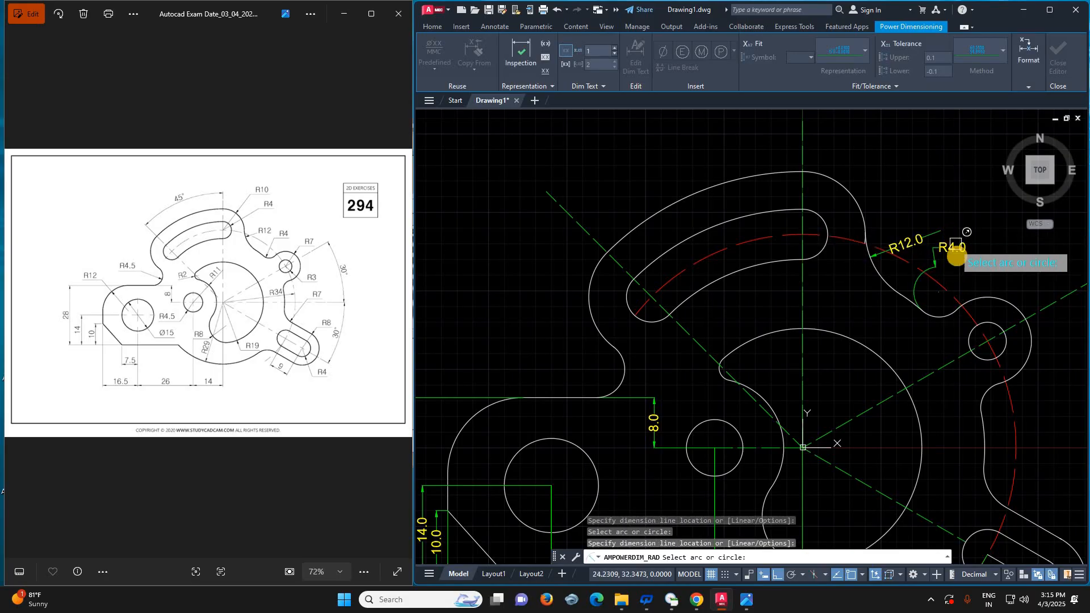
# - Add radius dimensions to the upper-right hole and the lobe arc around it, placed outside the outline
pyautogui.scroll(-2, 953, 235)
pyautogui.scroll(4, 909, 289)
pyautogui.scroll(-2, 868, 289)
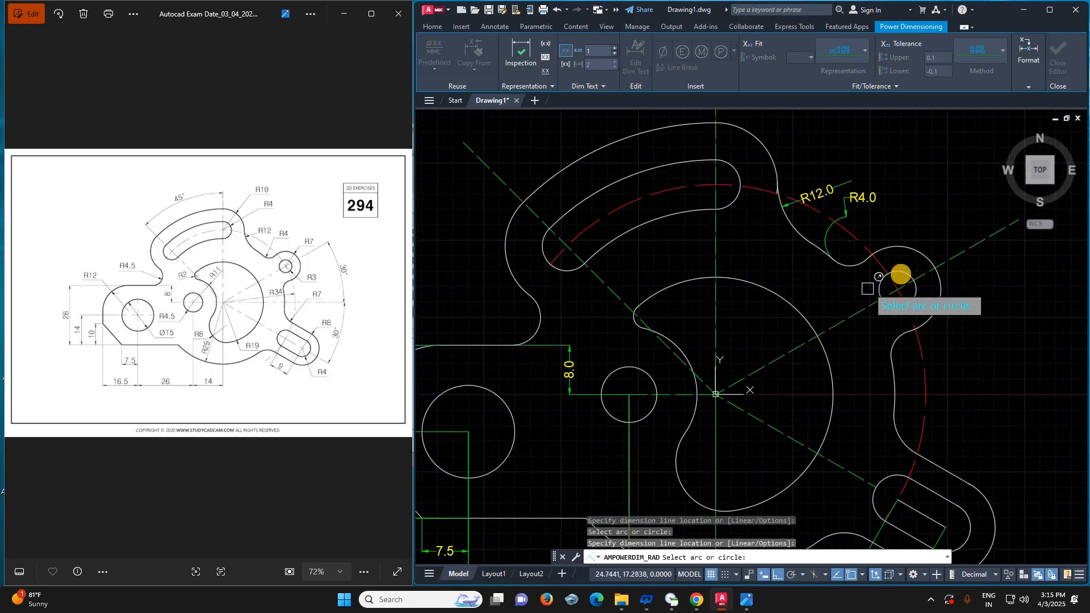
pyautogui.click(902, 275)
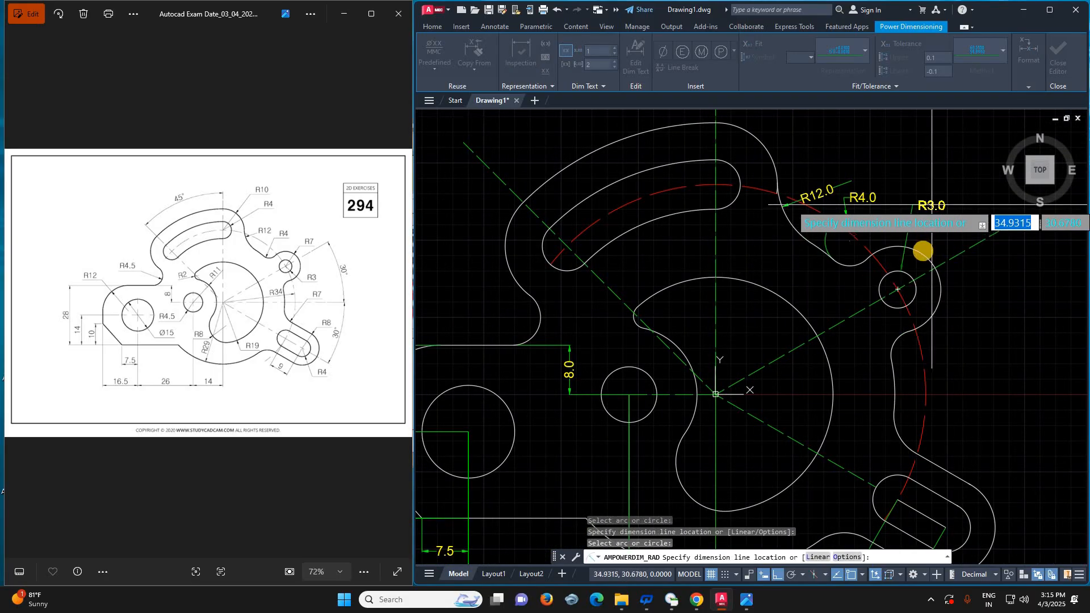
pyautogui.click(915, 212)
pyautogui.click(924, 254)
pyautogui.click(1000, 272)
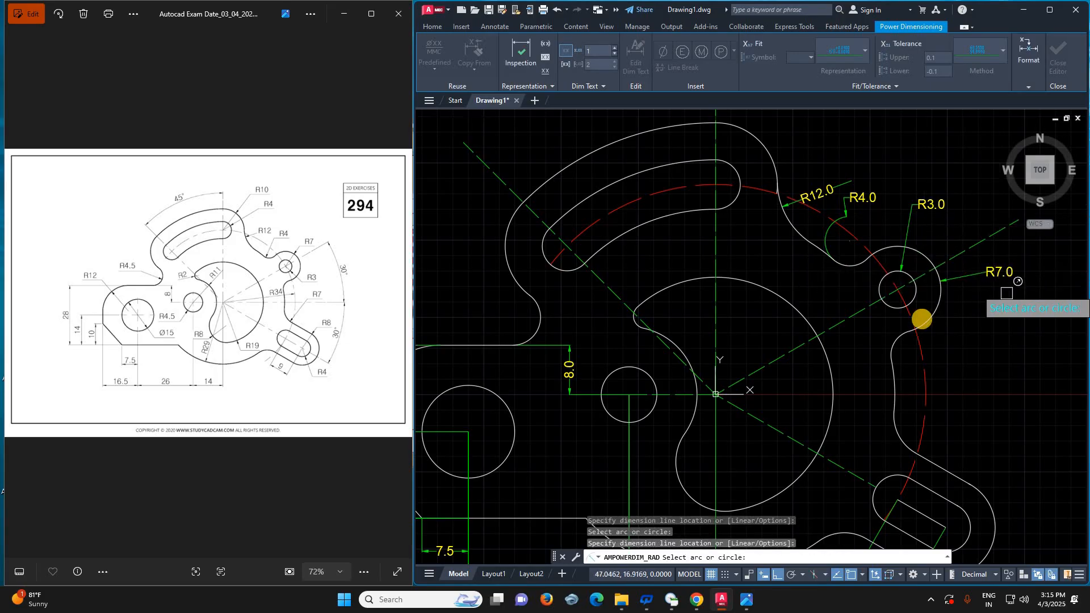
# - Add a radius dimension to the fillet directly below the upper-right lobe, placed inside the plate
pyautogui.scroll(-3, 954, 251)
pyautogui.scroll(6, 926, 314)
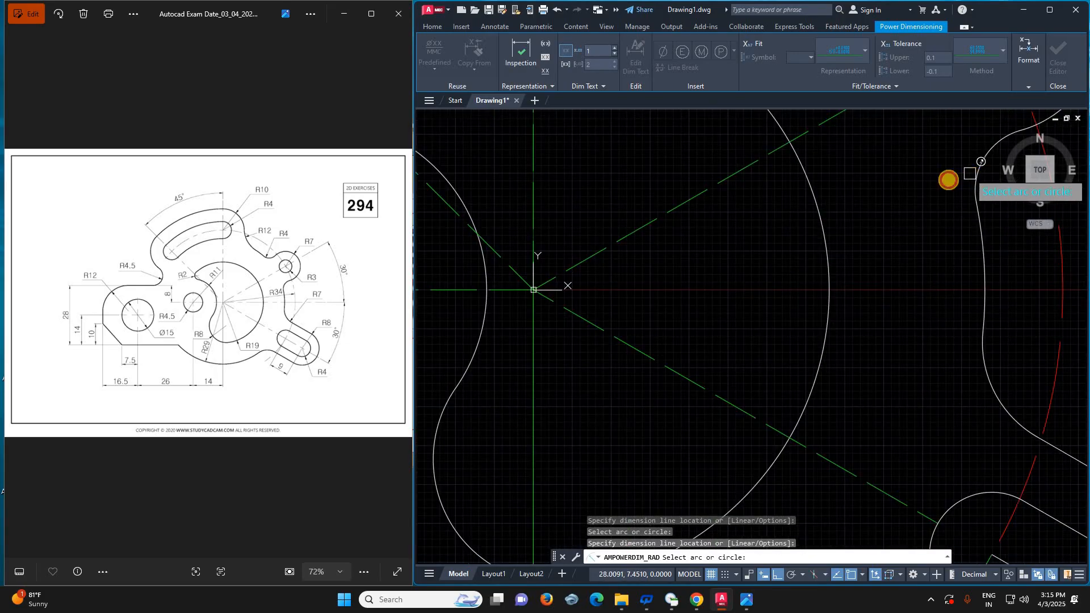
pyautogui.click(974, 177)
pyautogui.click(913, 169)
pyautogui.scroll(-4, 846, 167)
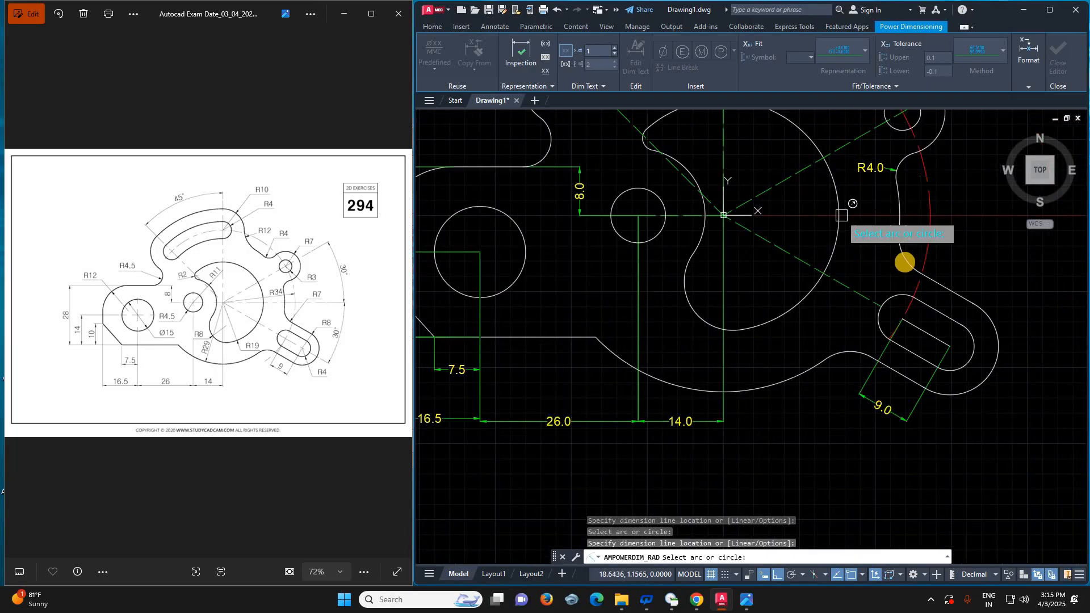
# - Add radius dimensions to the fillet above the lower-right lobe, placed inside the plate, and to the lower-right slot's inner end arc, placed outside
pyautogui.click(906, 266)
pyautogui.click(888, 264)
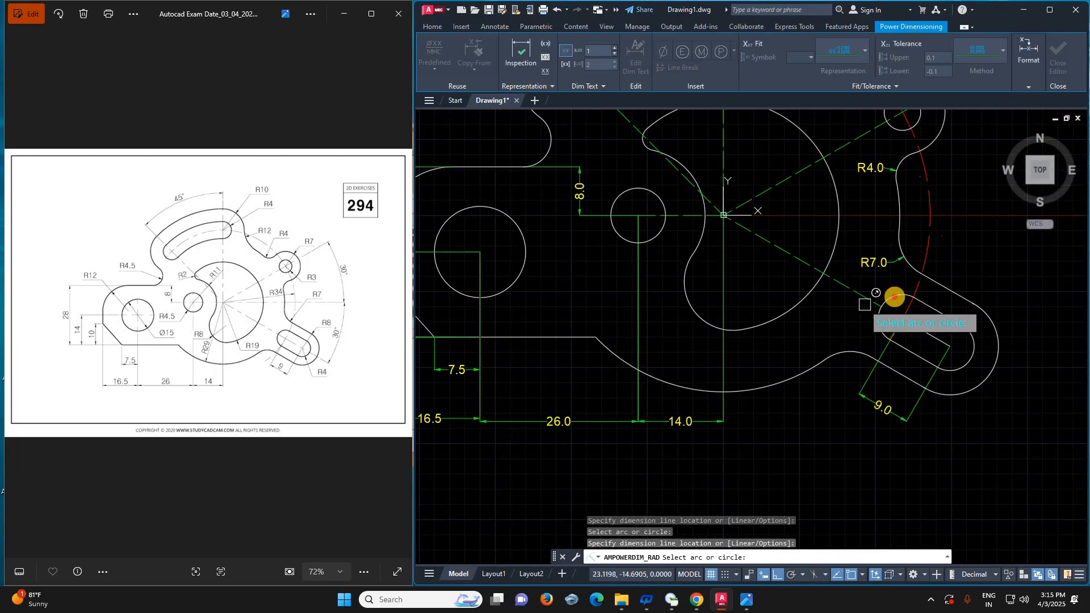
pyautogui.click(893, 297)
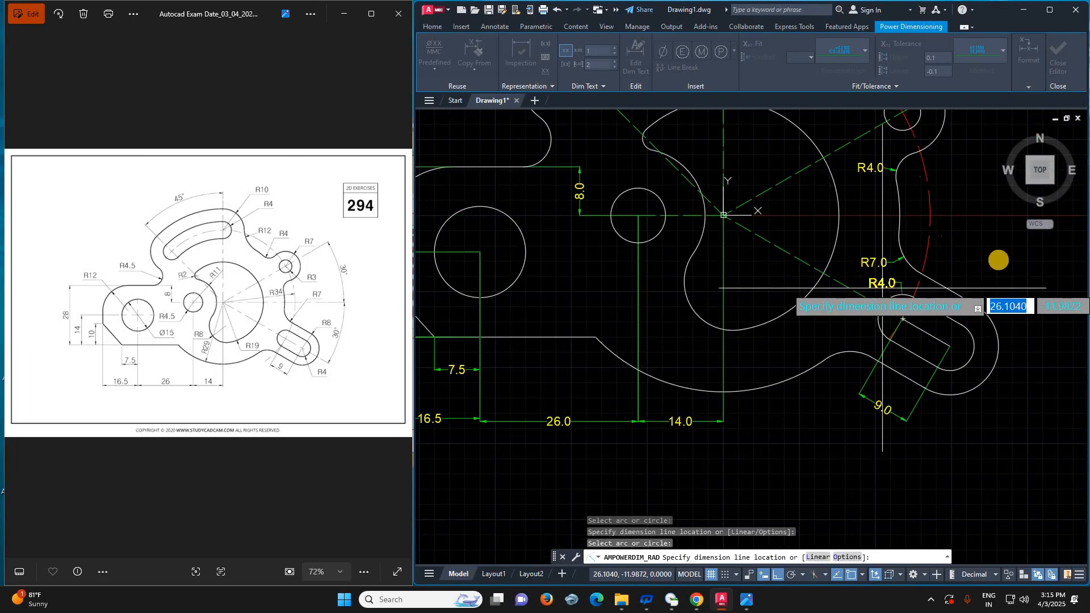
pyautogui.click(999, 260)
# - Add radius dimensions to the lower-right lobe's outer arc, placed outside, and to the fillet joining the lobe to the large bottom arc
pyautogui.click(998, 333)
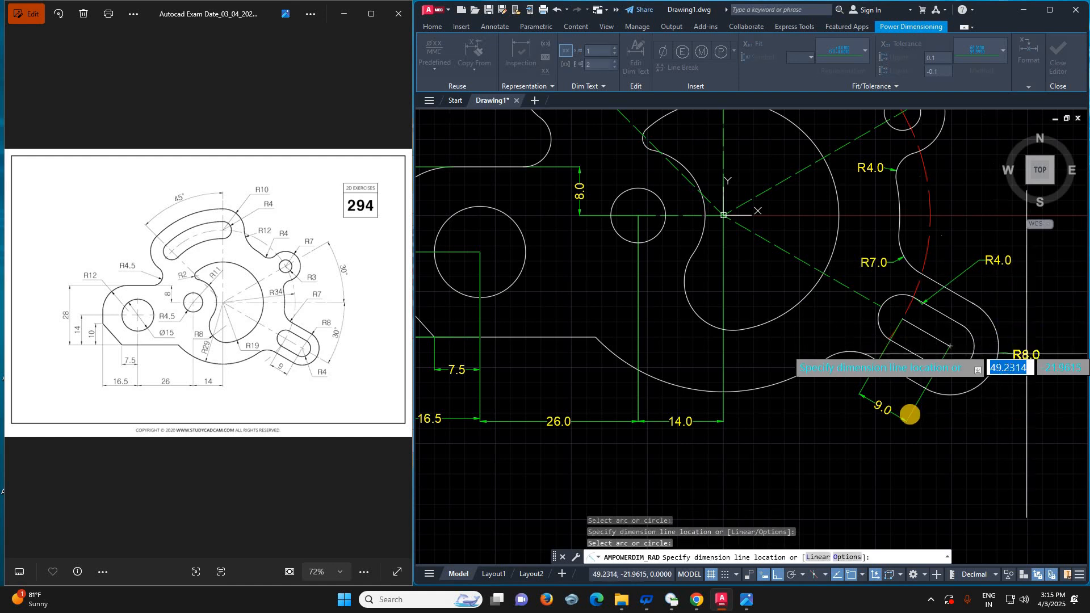
pyautogui.click(1027, 356)
pyautogui.scroll(-4, 884, 388)
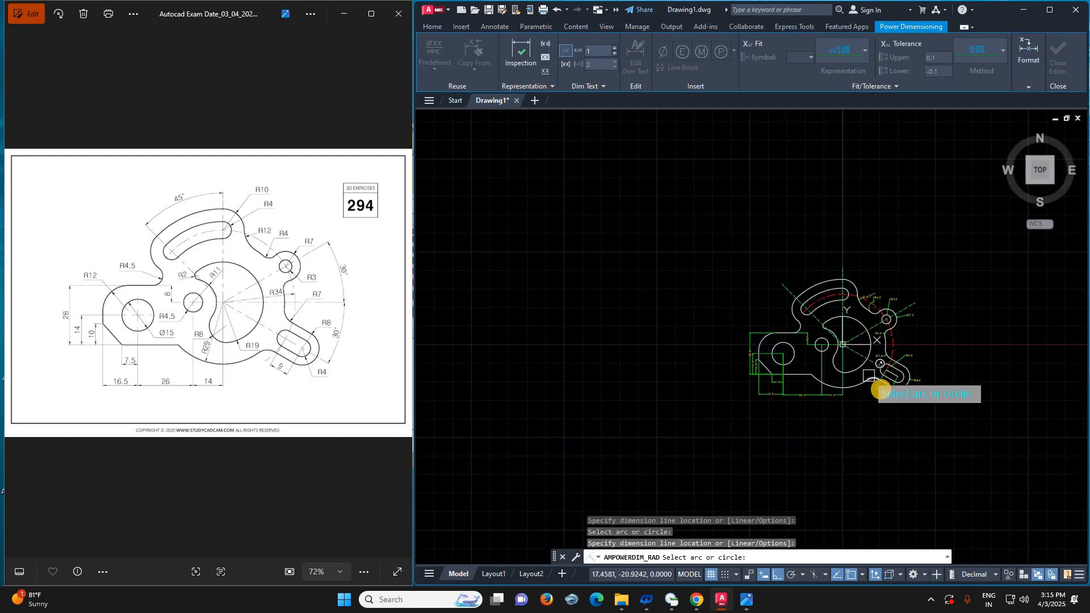
pyautogui.scroll(4, 878, 380)
pyautogui.click(864, 394)
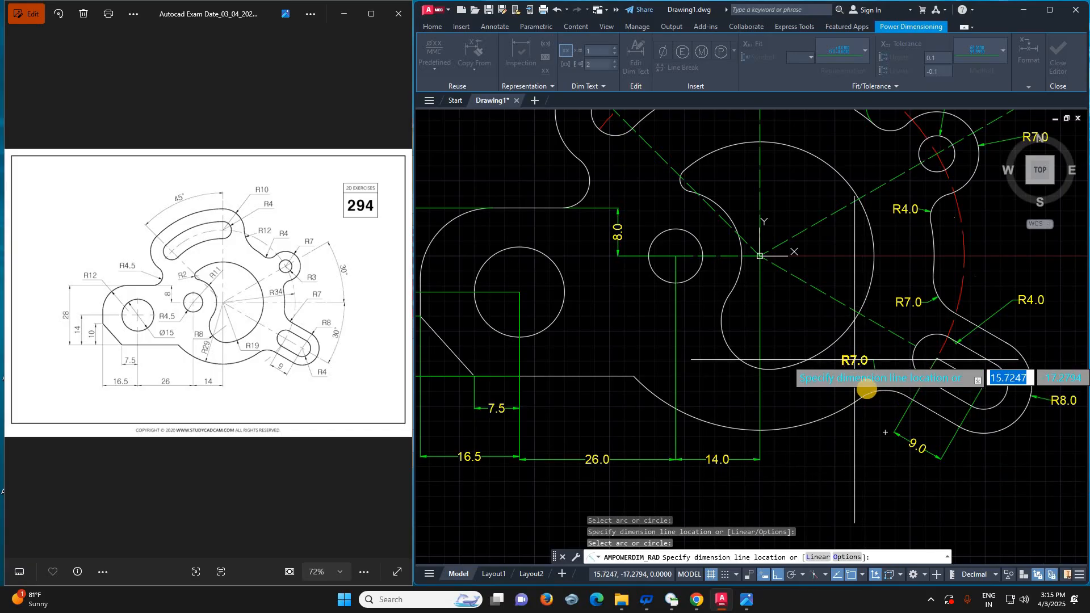
pyautogui.click(867, 390)
# - Add radius dimensions to the large bottom arc, placed below the plate, and to the lower lobe of the central cutout, placed inside it
pyautogui.scroll(-4, 840, 382)
pyautogui.scroll(4, 842, 377)
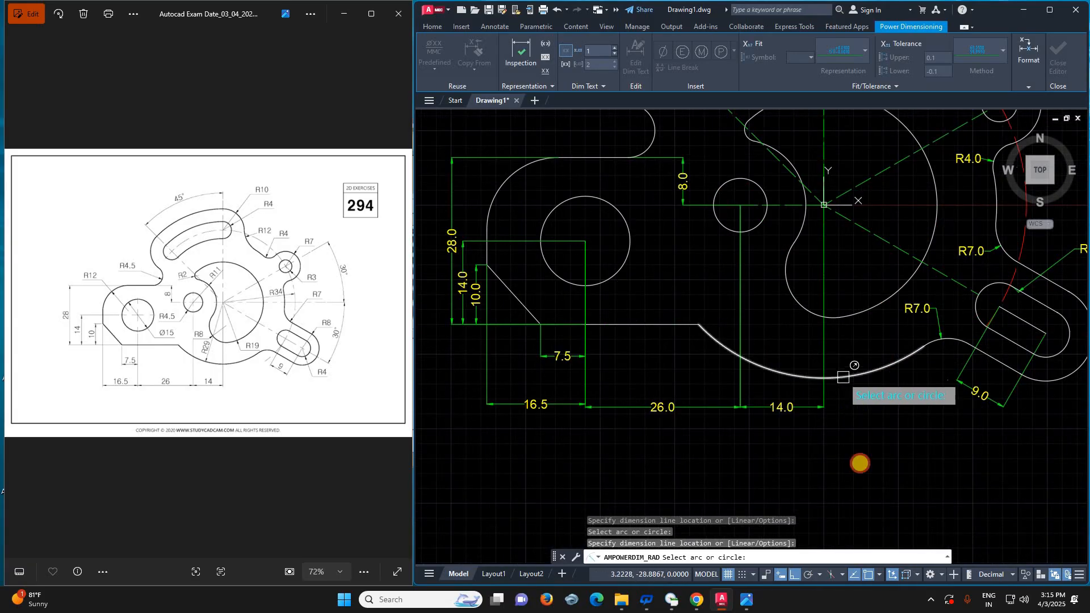
pyautogui.click(843, 377)
pyautogui.click(872, 430)
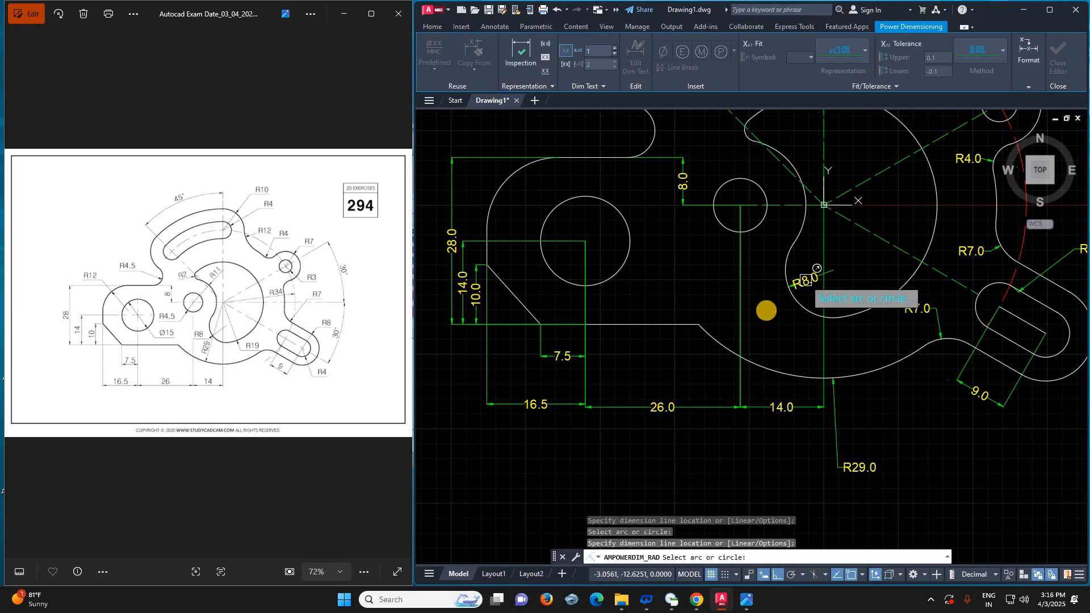
# - Add a radius dimension to the small rounded tip at the central cutout's upper left, placed to its left inside the plate
pyautogui.scroll(-4, 766, 311)
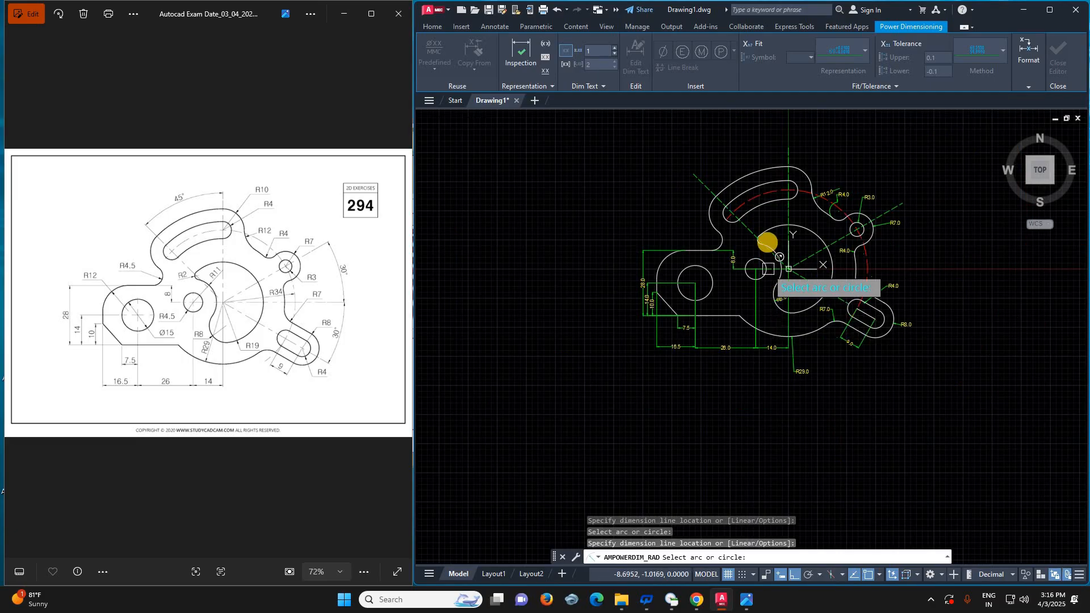
pyautogui.scroll(5, 726, 231)
pyautogui.click(726, 236)
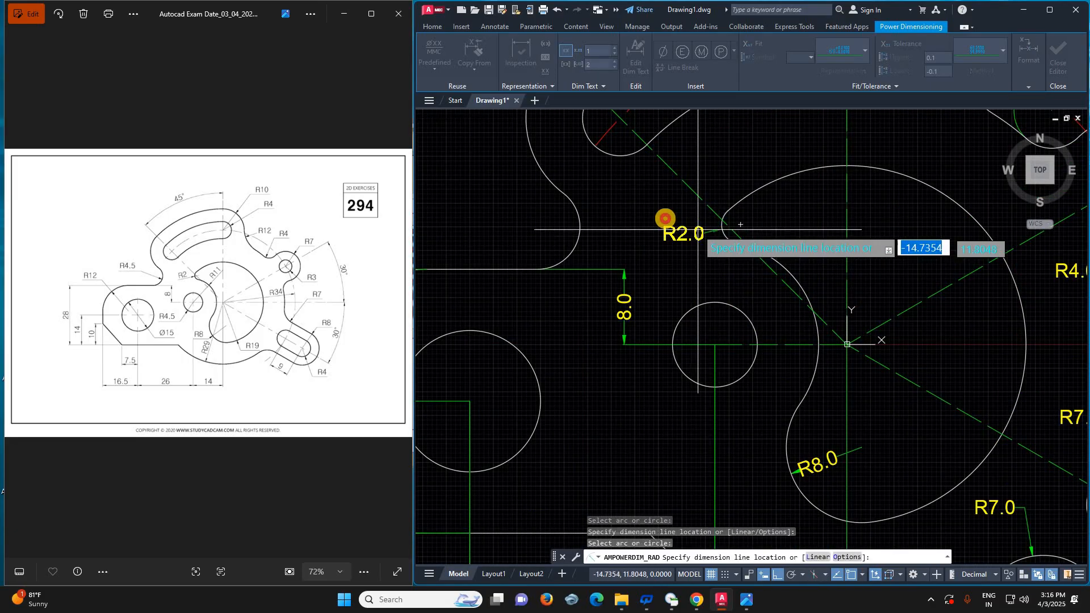
pyautogui.click(666, 221)
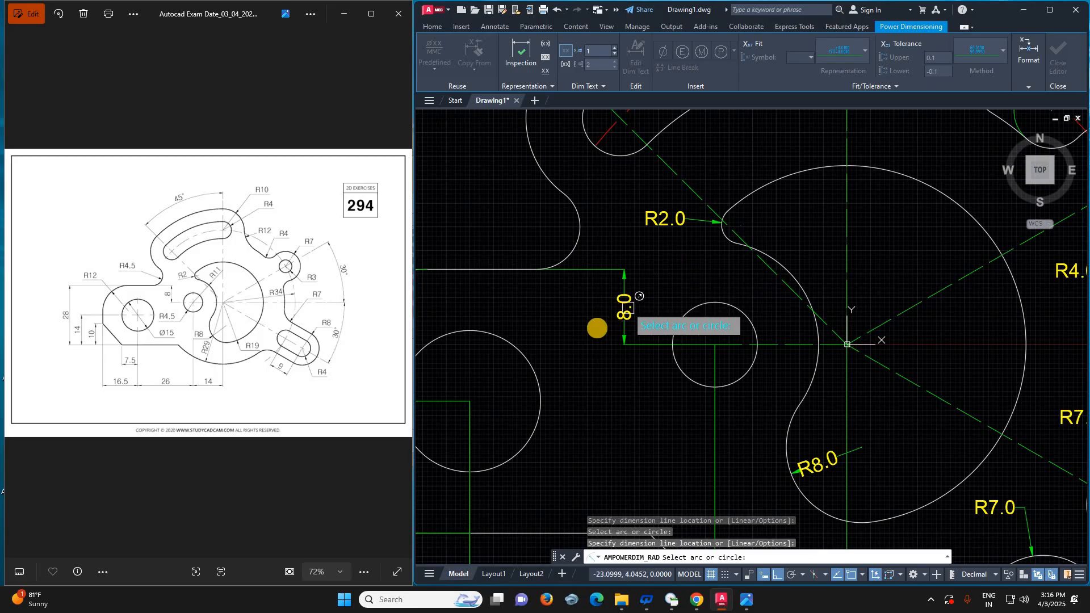
pyautogui.scroll(-2, 606, 322)
pyautogui.press('Escape')
pyautogui.press('Escape')
# - Add a diameter dimension to the large hole in the left tab, placed at the hole's lower right
pyautogui.click(515, 66)
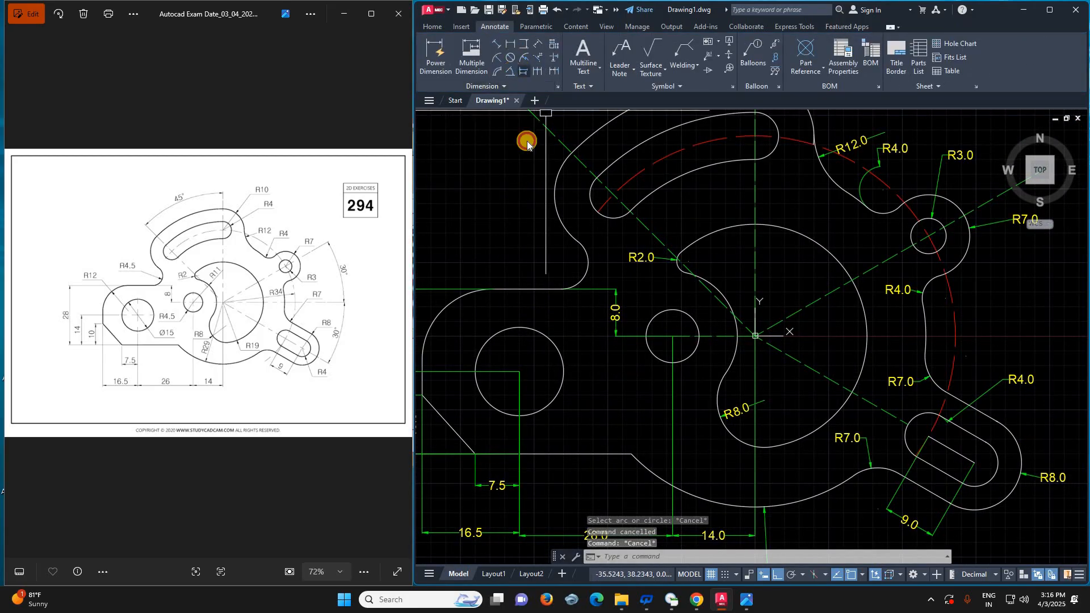
pyautogui.click(560, 366)
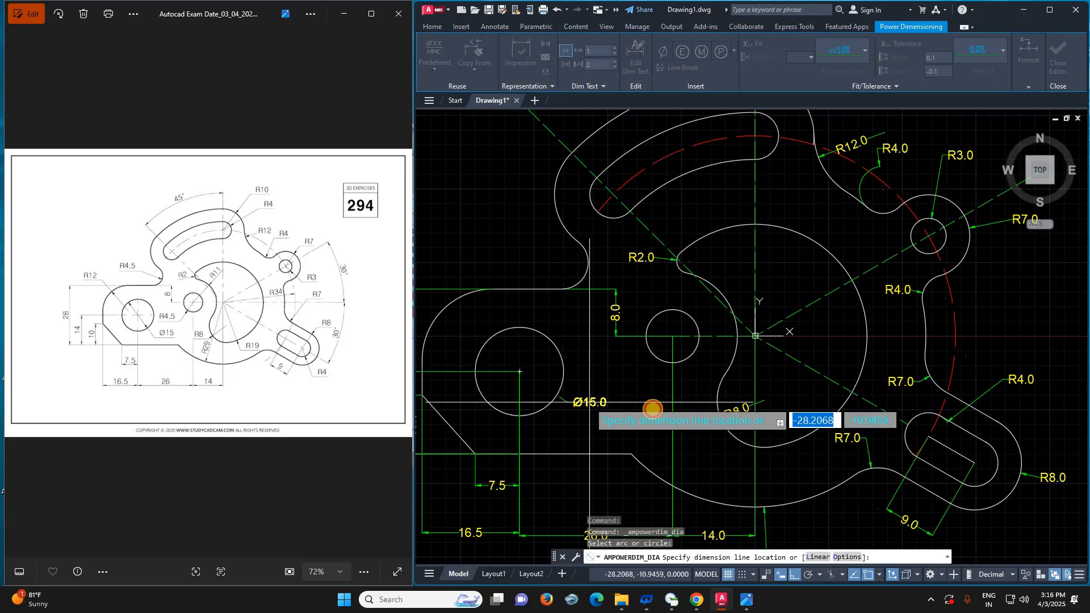
pyautogui.click(651, 409)
pyautogui.click(636, 407)
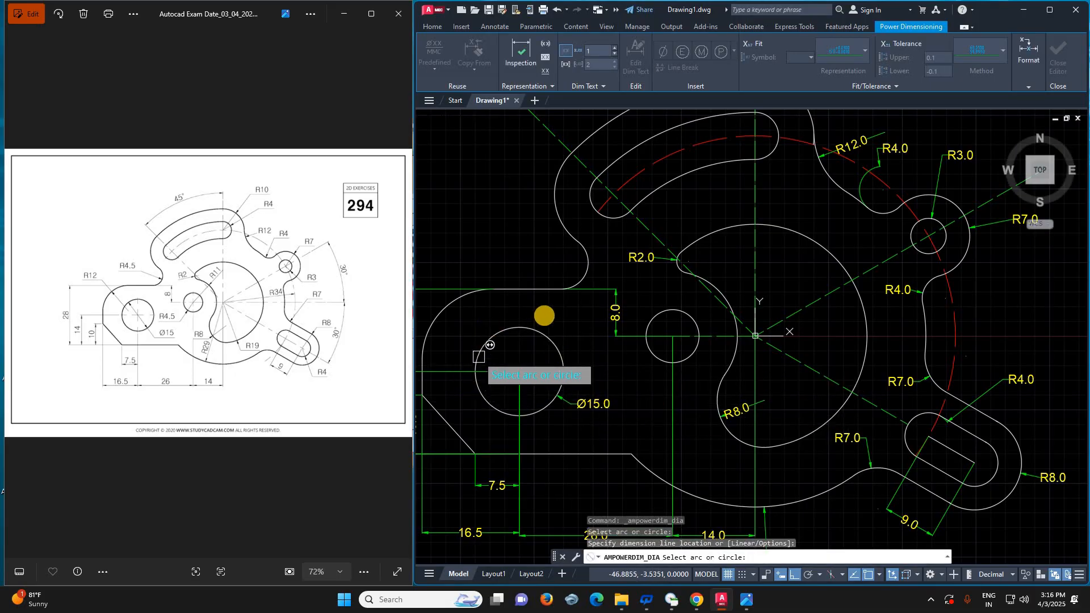
pyautogui.scroll(-2, 494, 315)
pyautogui.press('Escape')
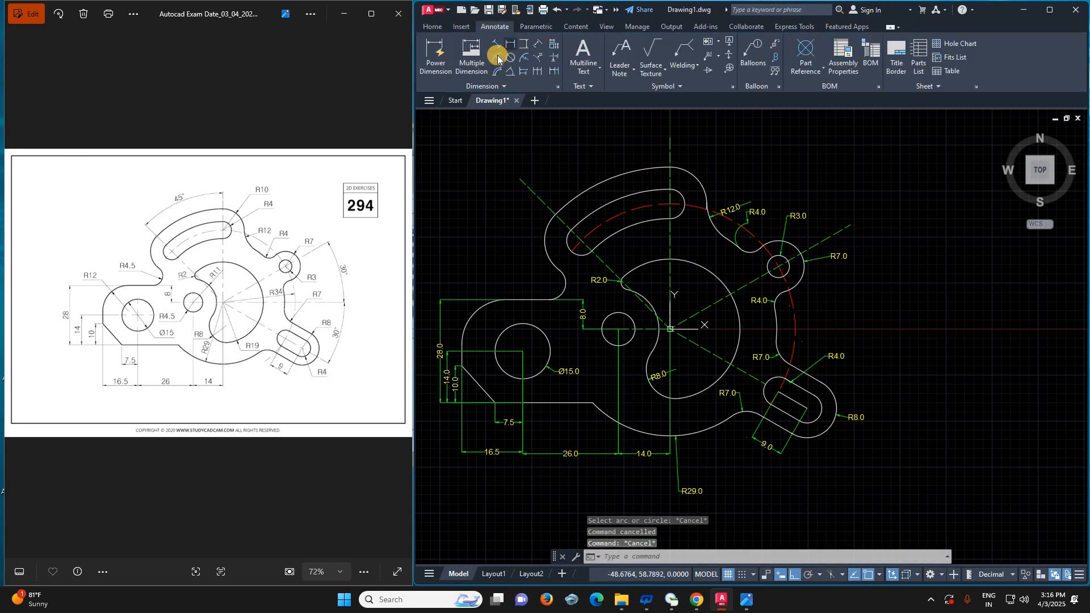
# - Add a radius dimension to the left tab's rounded upper-left corner, placed inside the plate
pyautogui.press('Return')
pyautogui.click(481, 318)
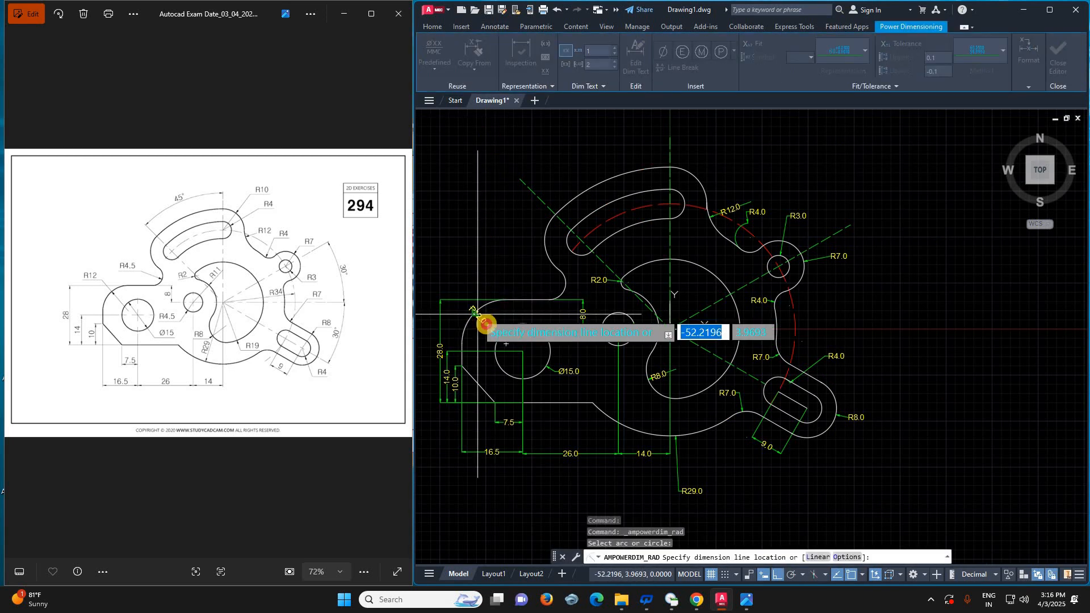
pyautogui.click(520, 312)
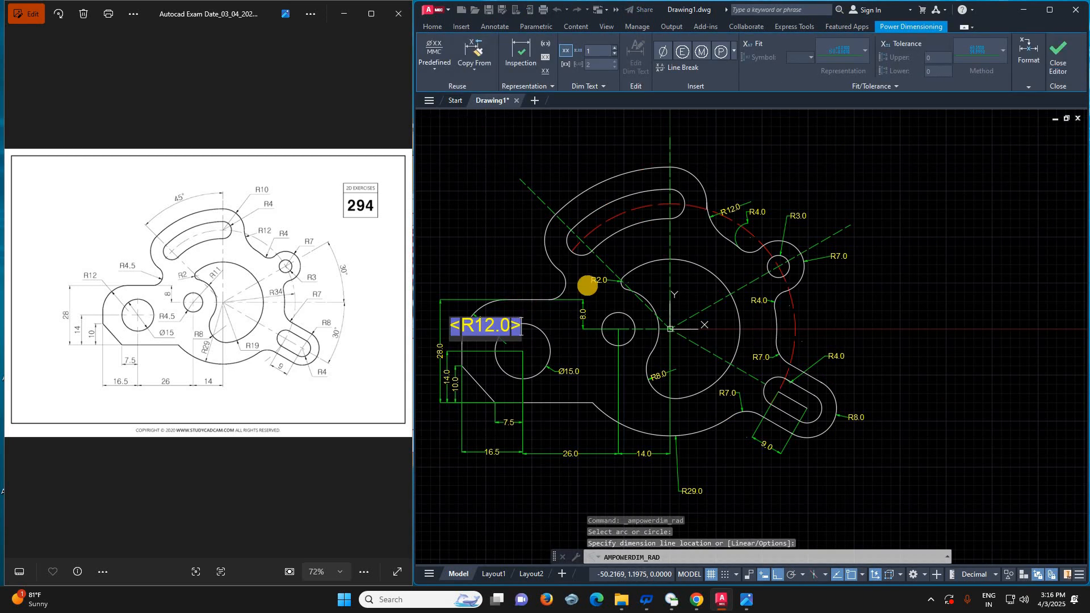
pyautogui.click(520, 309)
# - Add radius dimensions to the upper slot's lower-left end and to the concave fillet between the left tab and the upper lobe, placed inside the plate
pyautogui.click(577, 255)
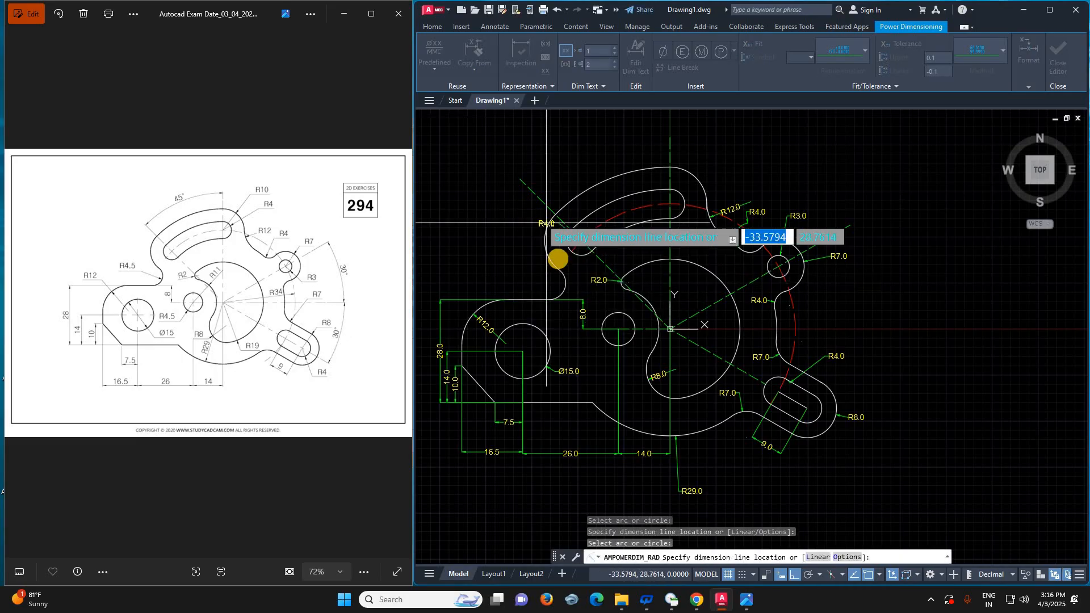
pyautogui.scroll(5, 626, 297)
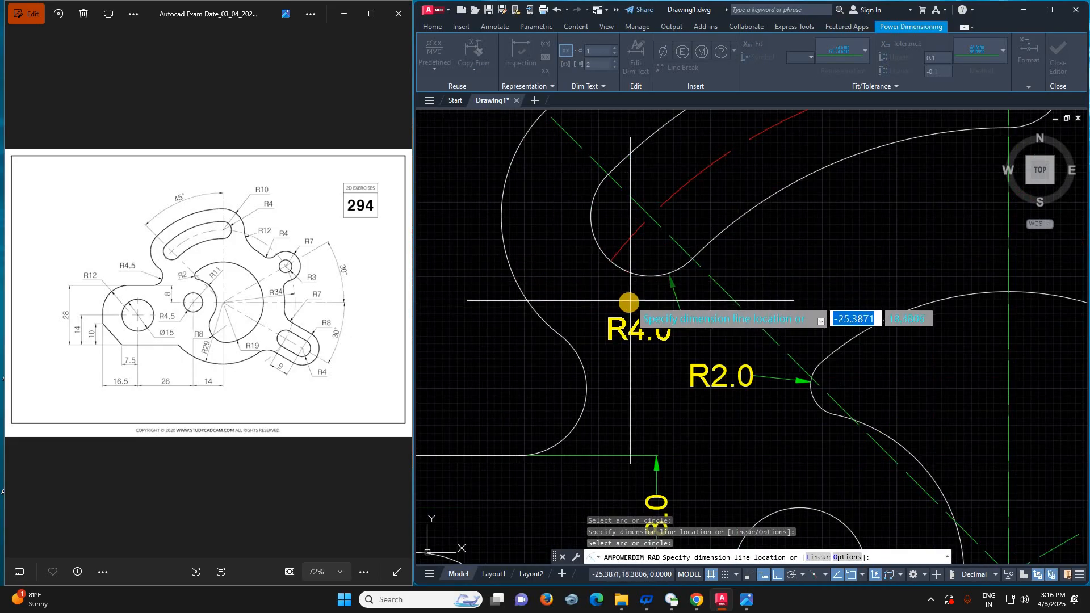
pyautogui.click(629, 303)
pyautogui.click(582, 387)
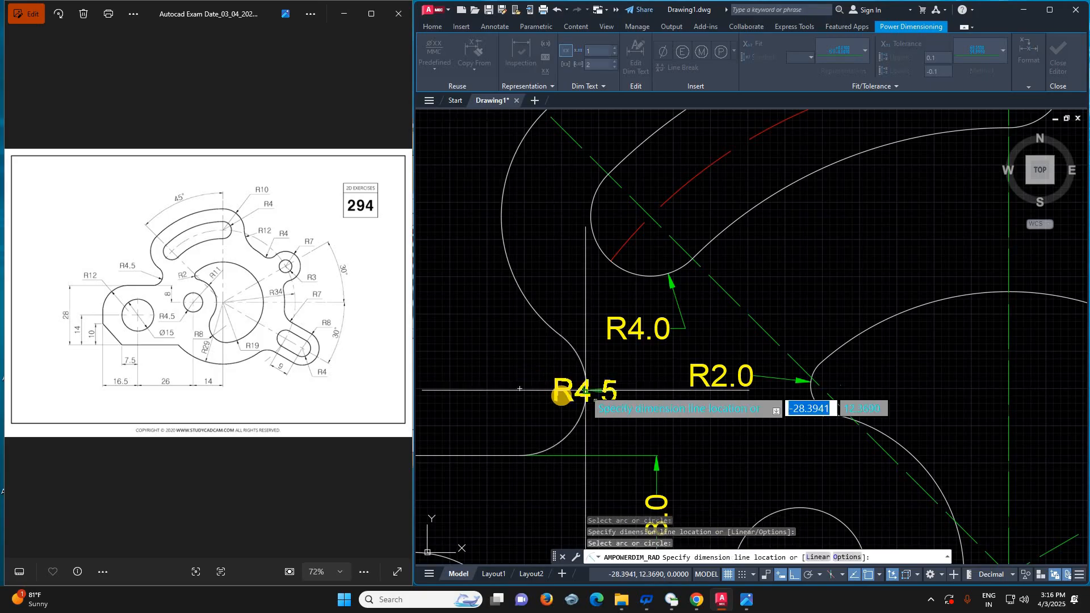
pyautogui.click(630, 417)
# - Add a radius dimension to the outer arc at the upper lobe's left end, placed outside the outline
pyautogui.click(508, 267)
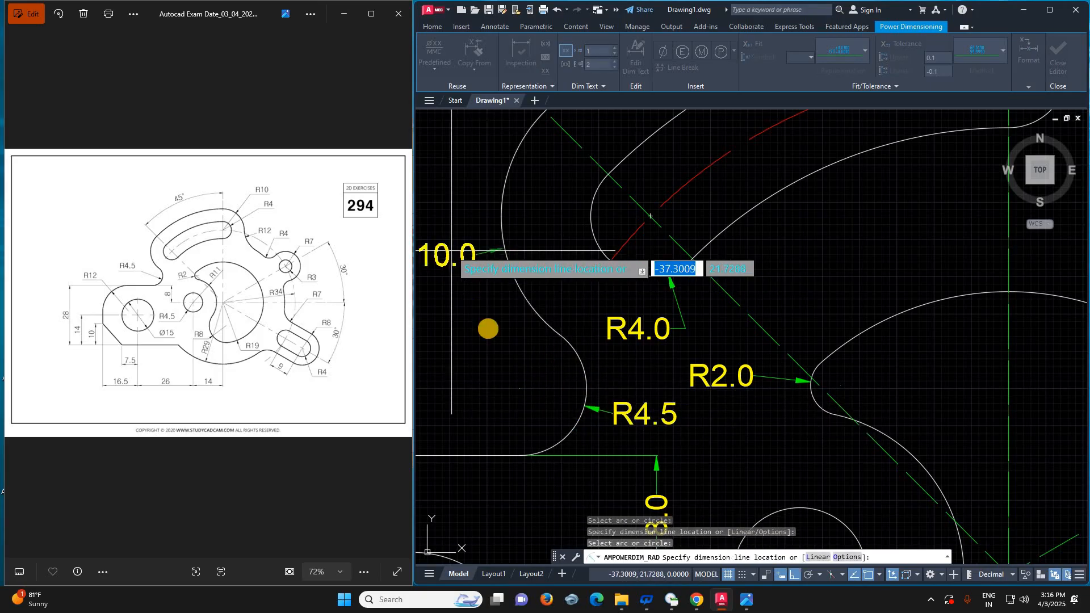
pyautogui.click(477, 259)
pyautogui.scroll(-4, 488, 323)
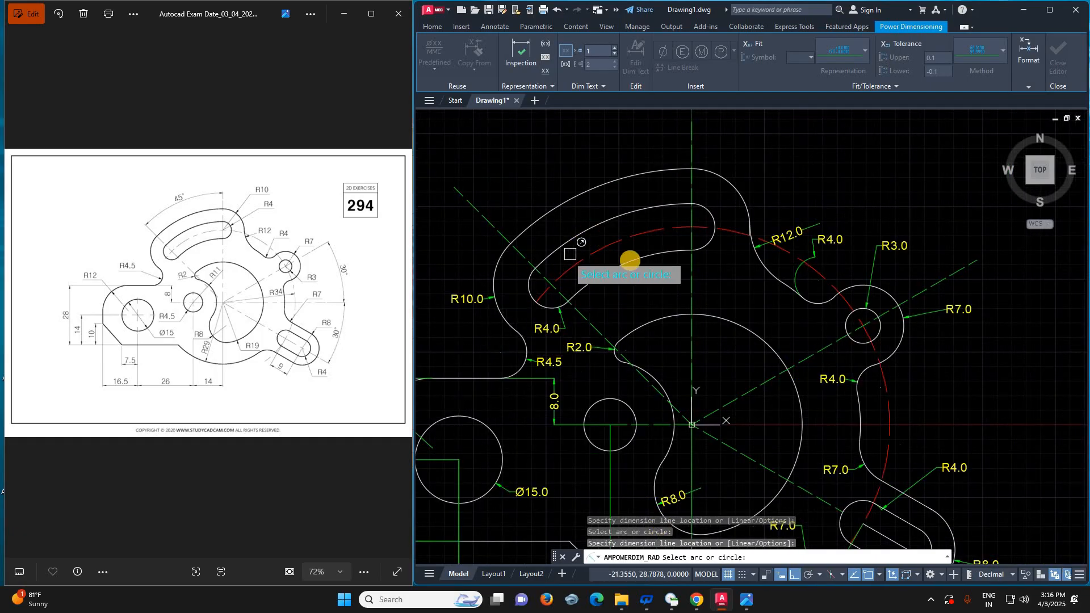
# - Add radius dimensions to the upper slot's inner and outer arcs and to the plate's outer arc above it, placed side by side below the slot
pyautogui.click(637, 266)
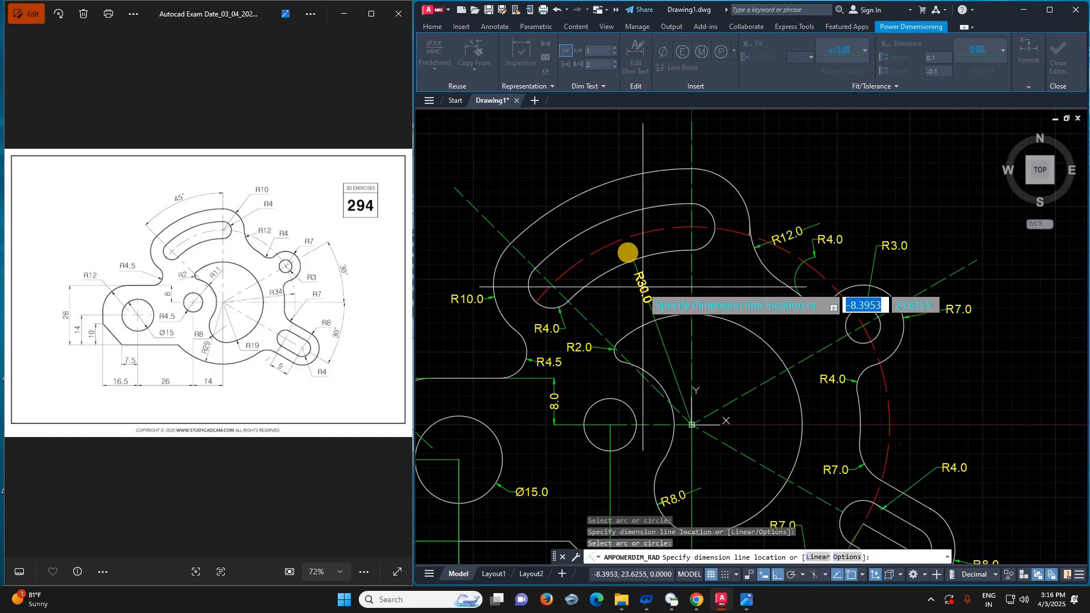
pyautogui.click(644, 287)
pyautogui.click(634, 239)
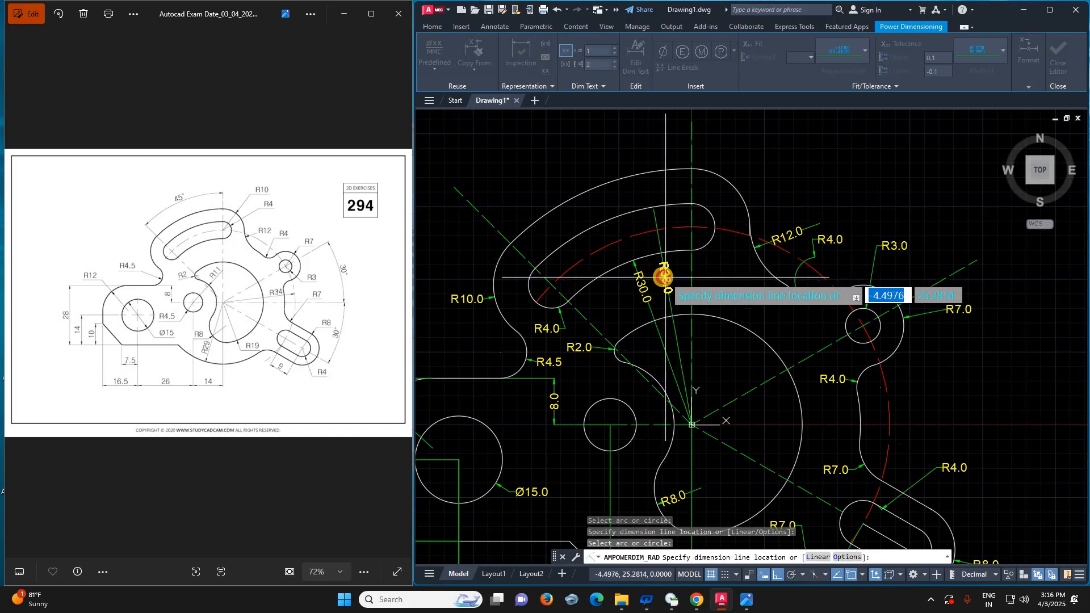
pyautogui.click(666, 277)
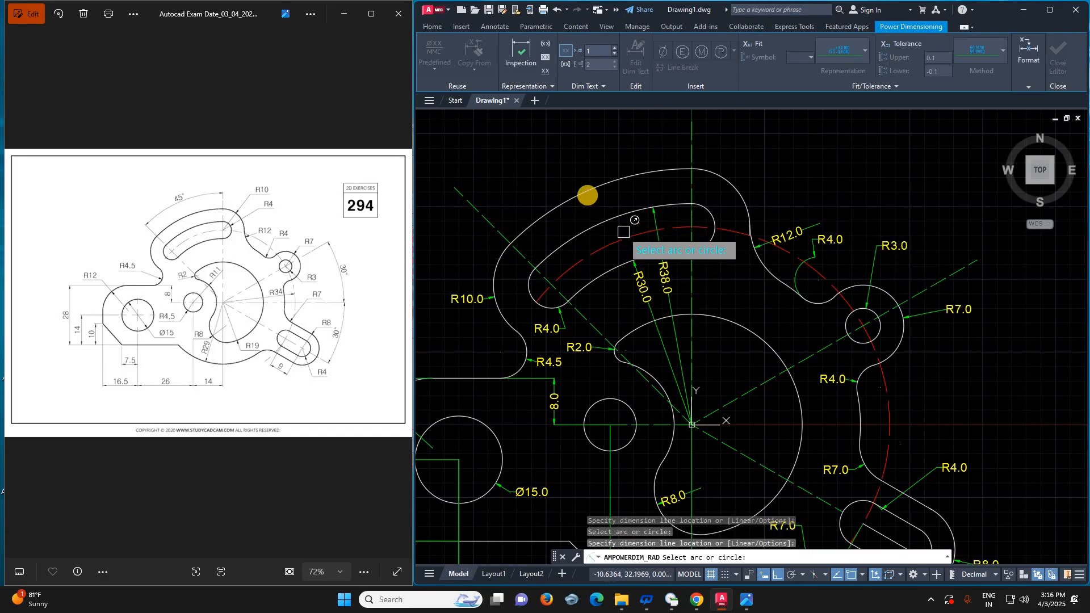
pyautogui.click(589, 195)
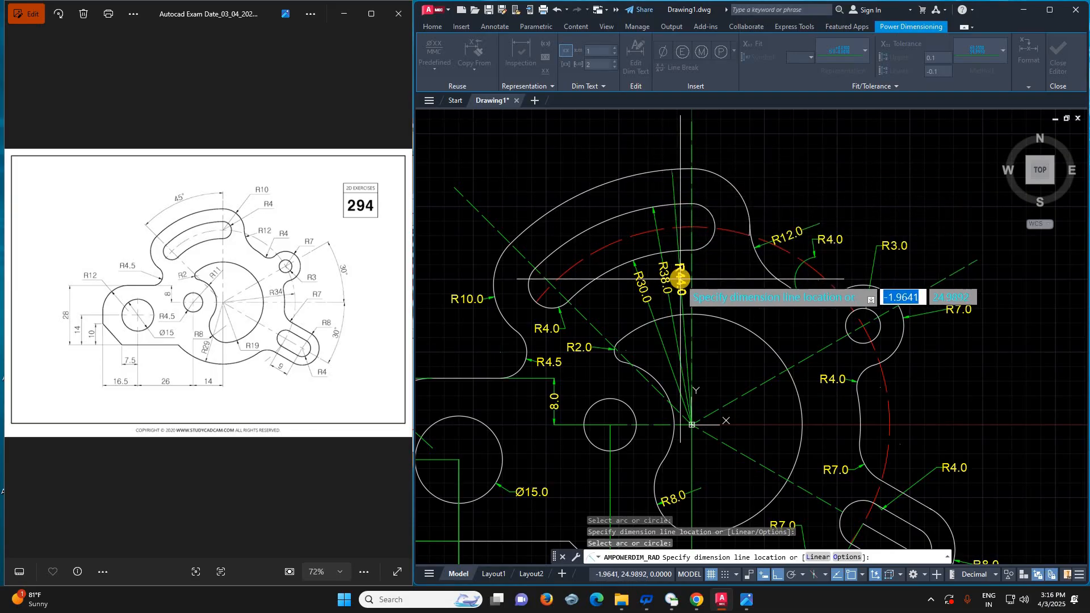
pyautogui.click(919, 347)
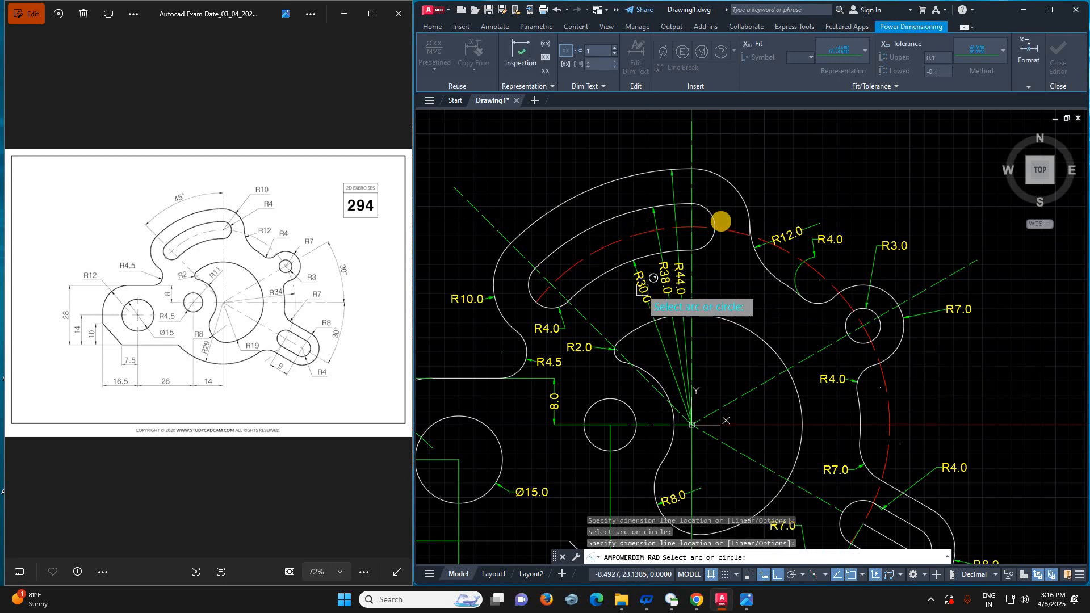
# - Add a radius dimension to the red dashed centreline arc through the lower-right slot, placed between the central cutout and the right edge
pyautogui.scroll(-4, 764, 221)
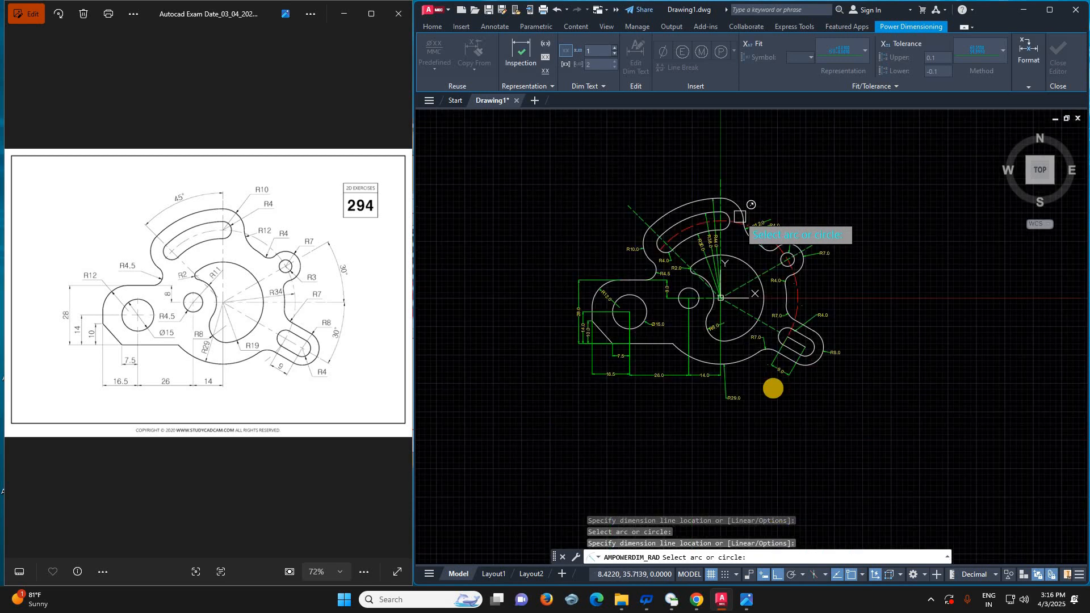
pyautogui.scroll(4, 773, 389)
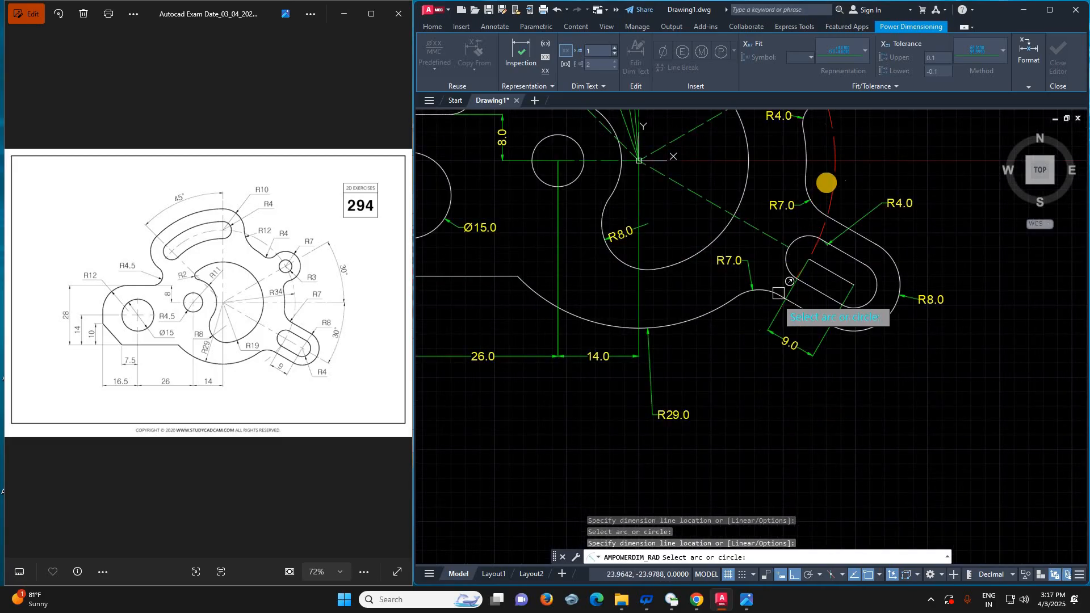
pyautogui.click(834, 162)
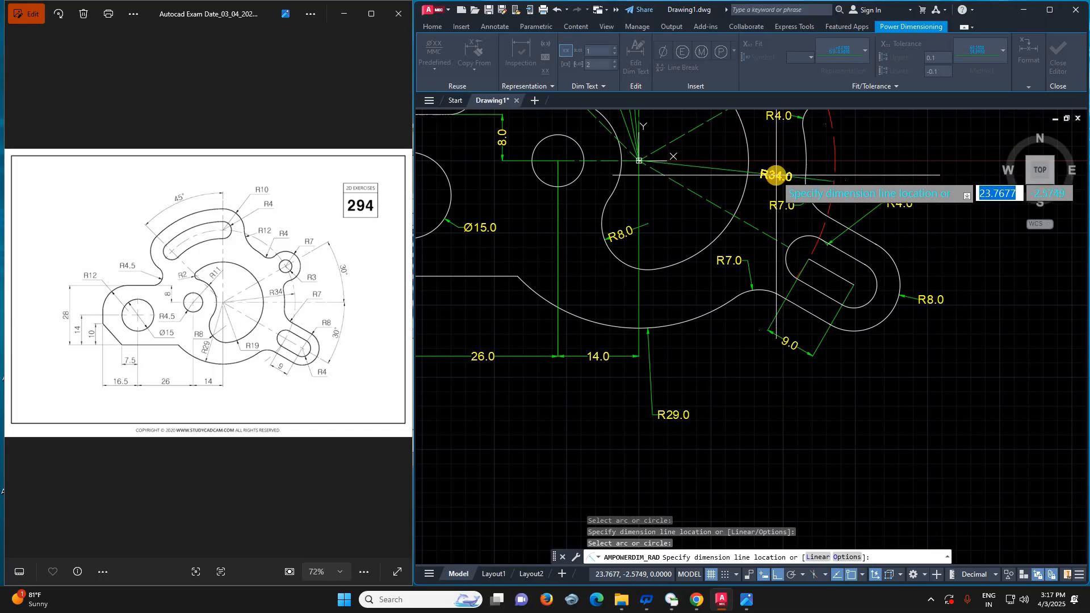
pyautogui.click(798, 177)
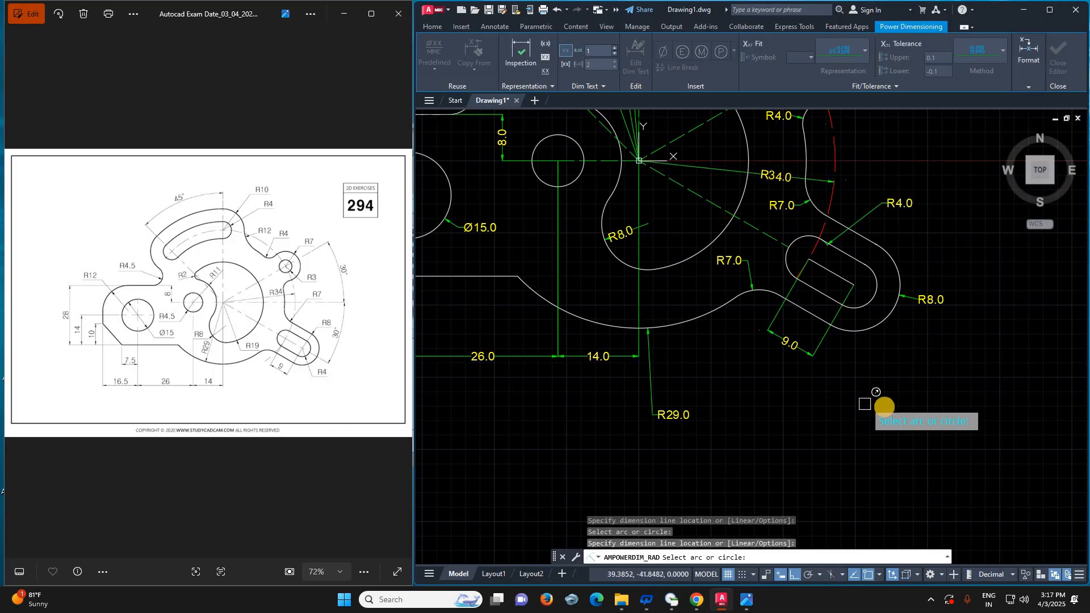
pyautogui.scroll(-4, 884, 407)
pyautogui.scroll(2, 883, 407)
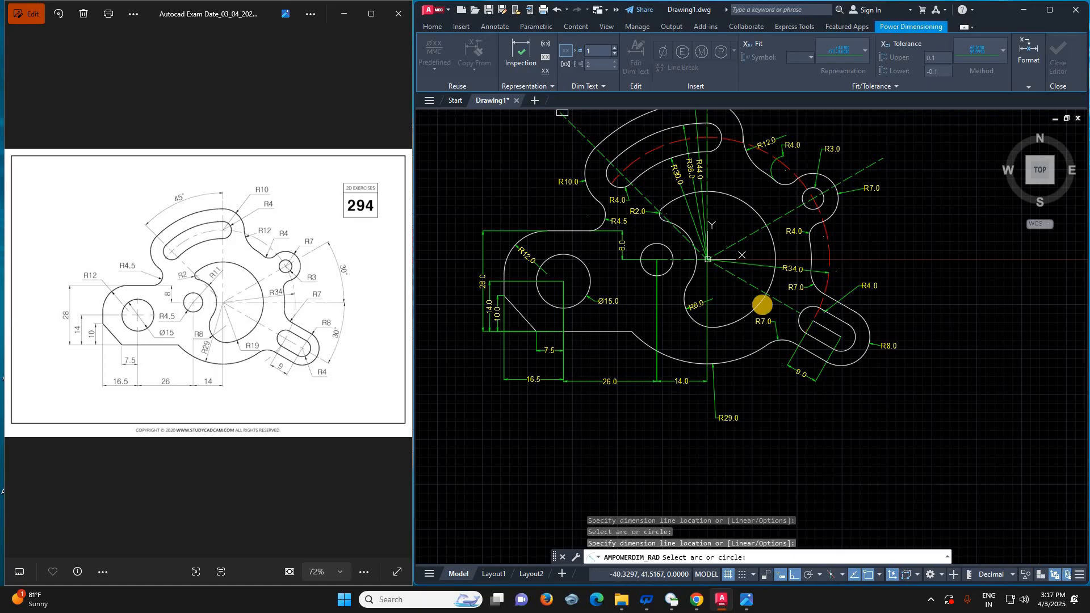
pyautogui.press('Escape')
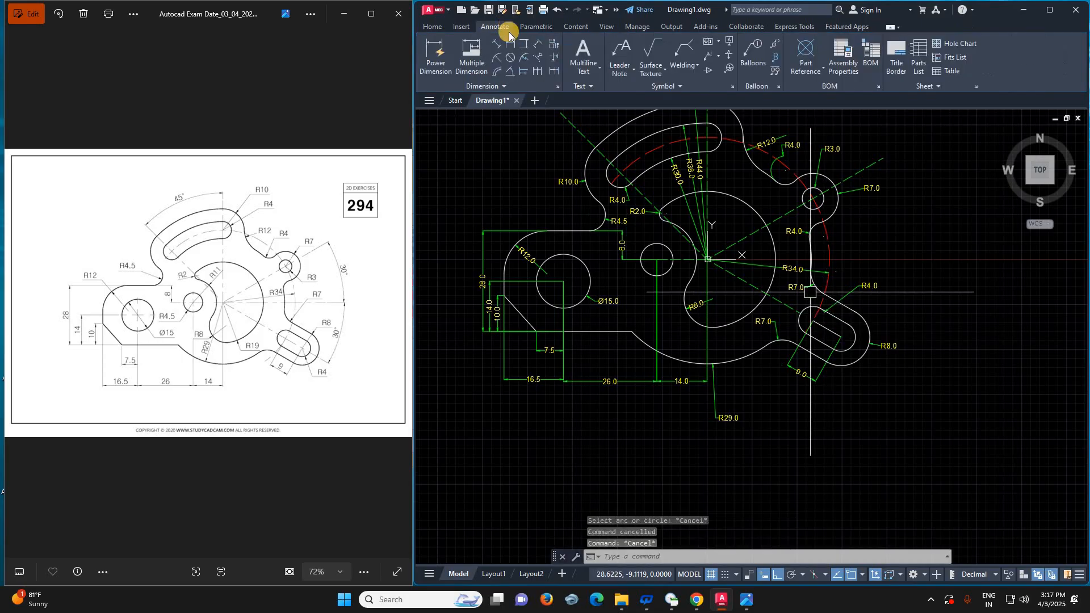
pyautogui.click(497, 44)
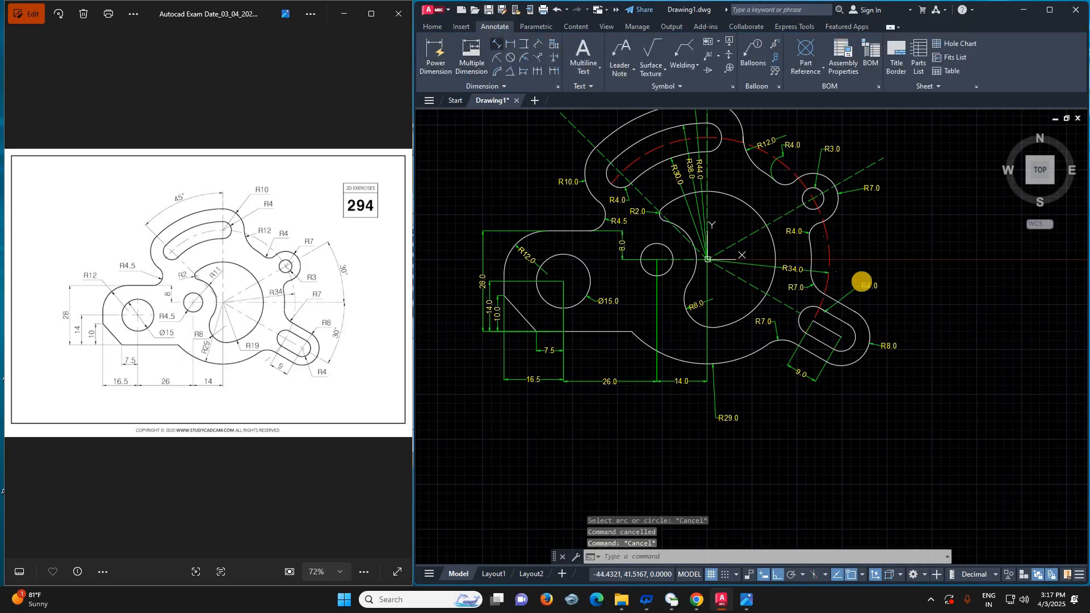
pyautogui.scroll(2, 866, 329)
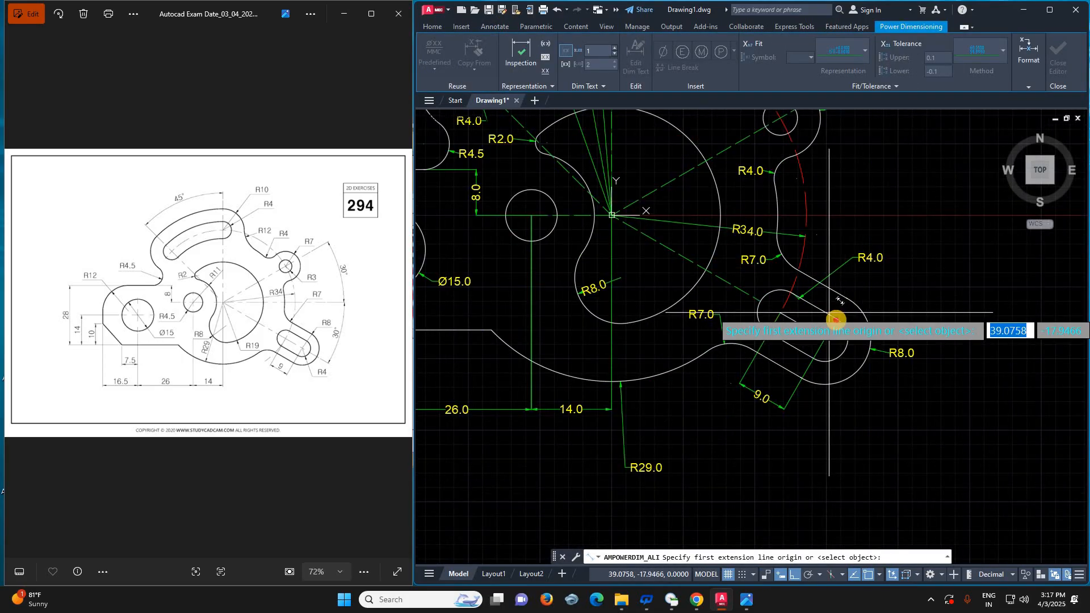
pyautogui.click(840, 328)
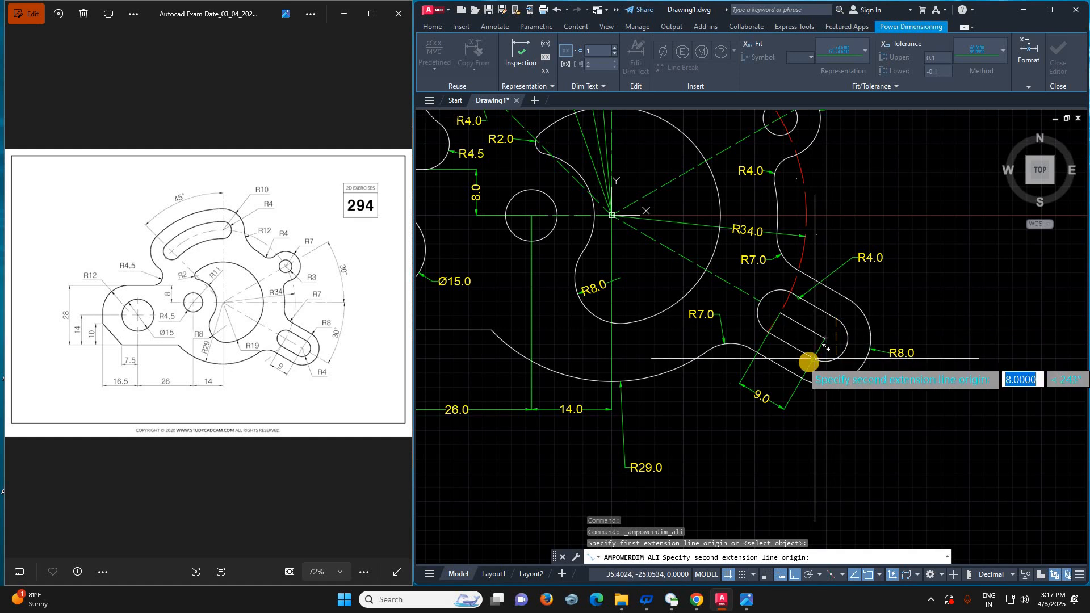
pyautogui.click(825, 340)
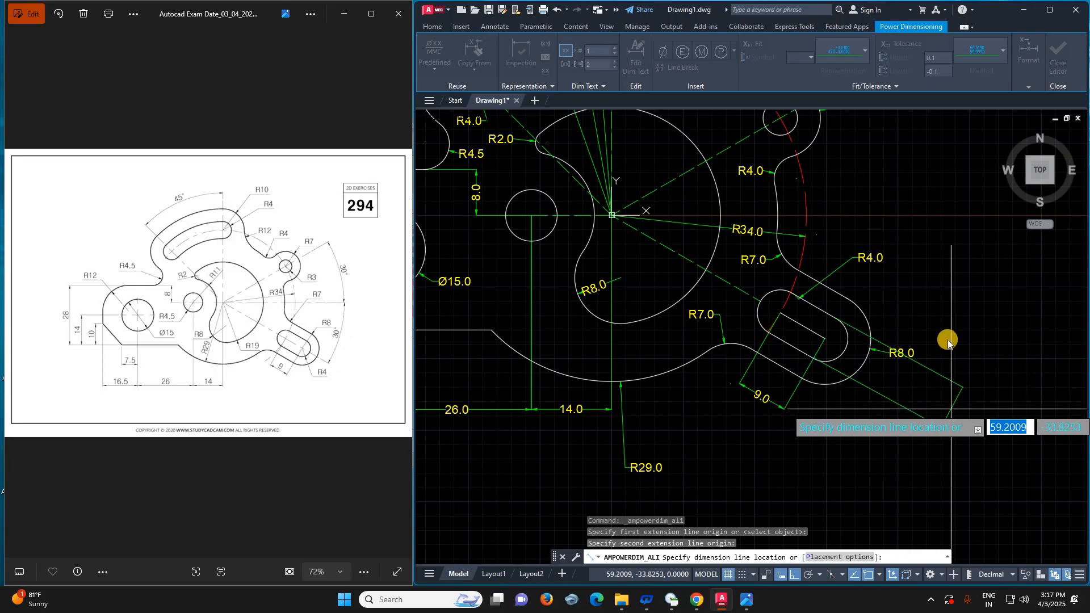
pyautogui.click(949, 341)
pyautogui.press('Escape')
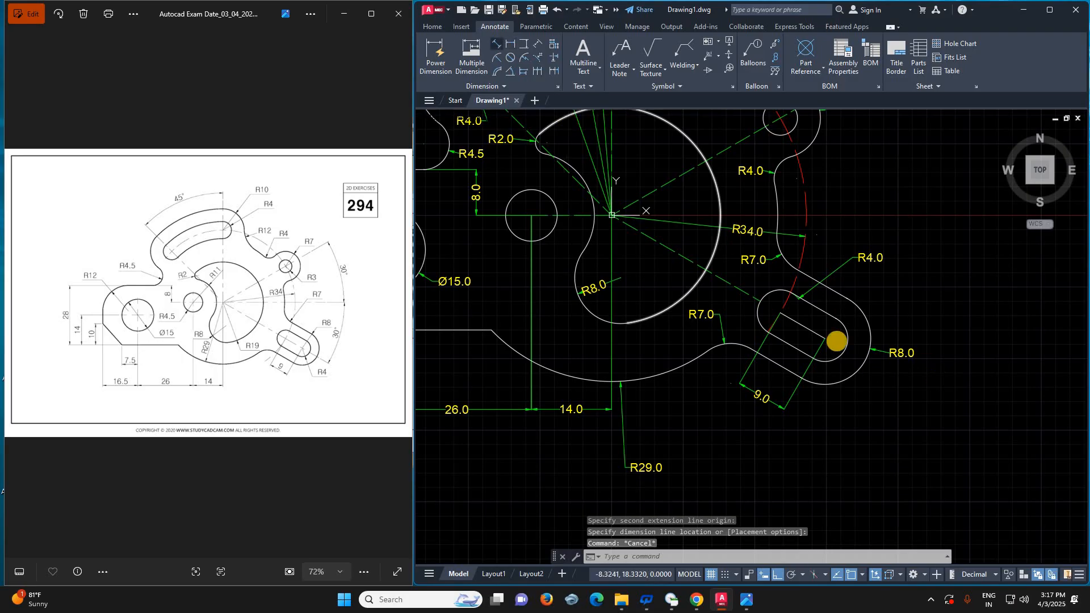
# - Add an aligned dimension across the lower-right slot's width between its two straight sides, placed inside the slot
pyautogui.press('Return')
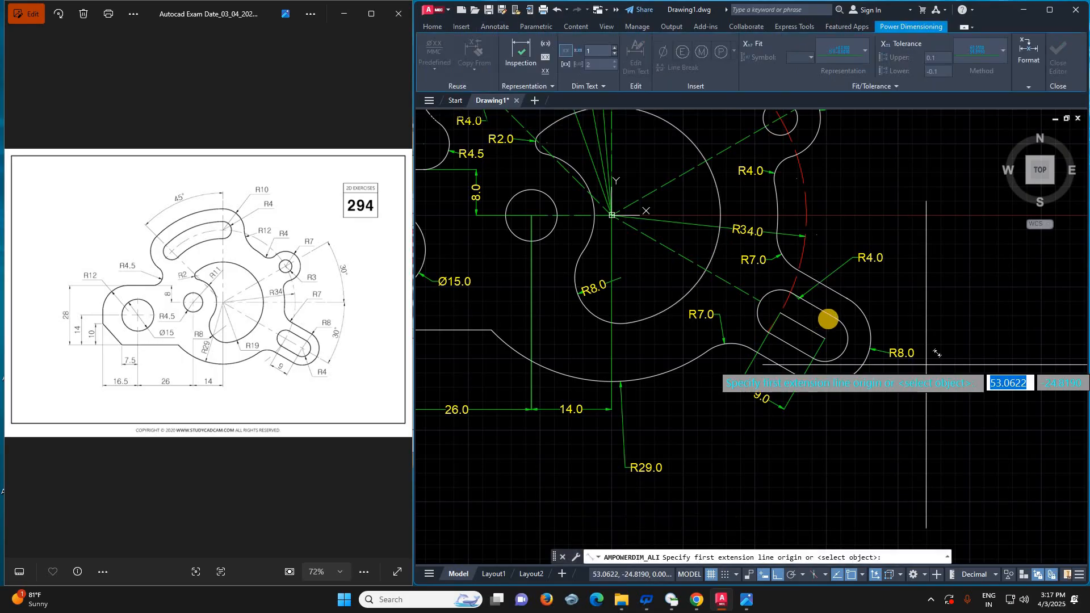
pyautogui.click(836, 318)
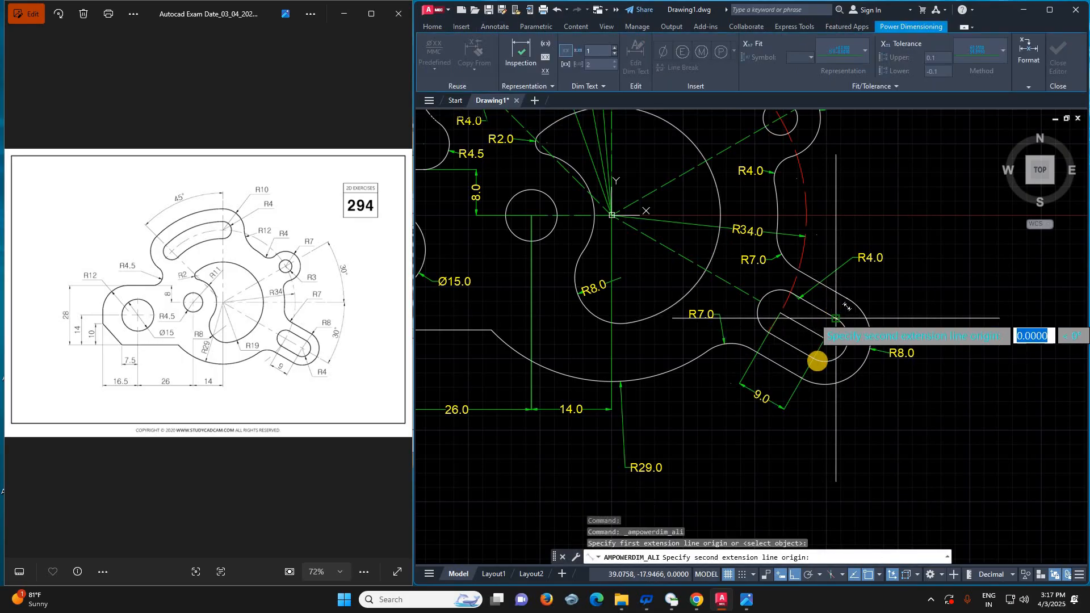
pyautogui.click(816, 358)
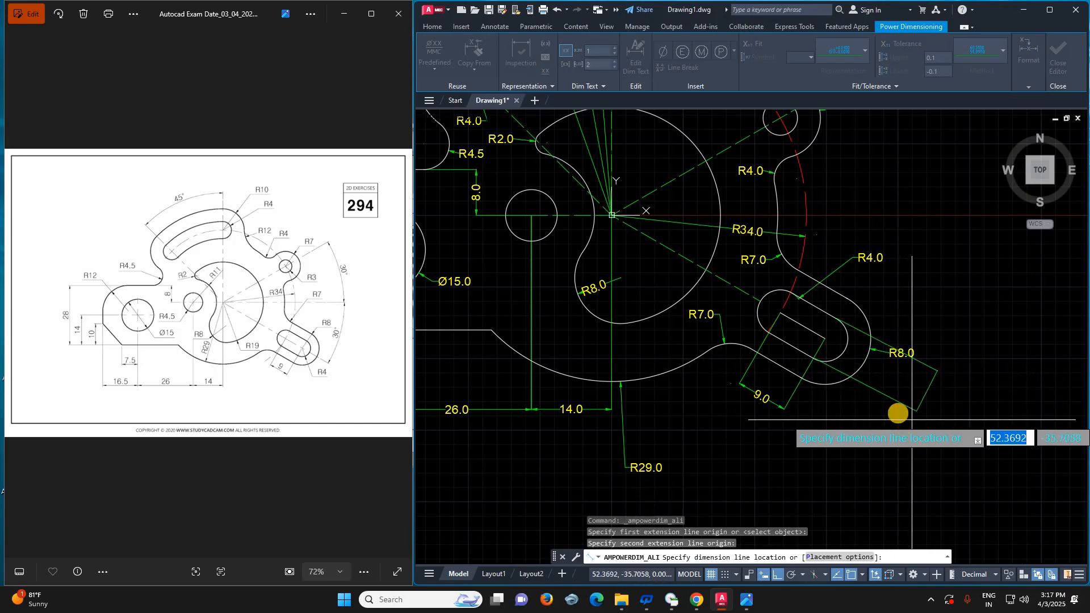
pyautogui.click(794, 341)
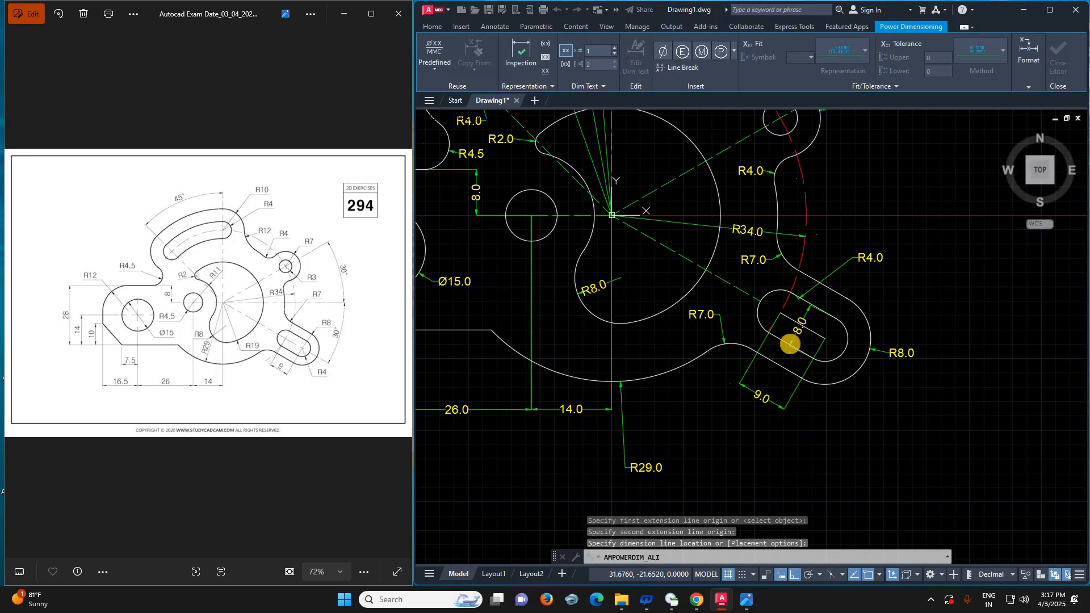
pyautogui.scroll(2, 823, 333)
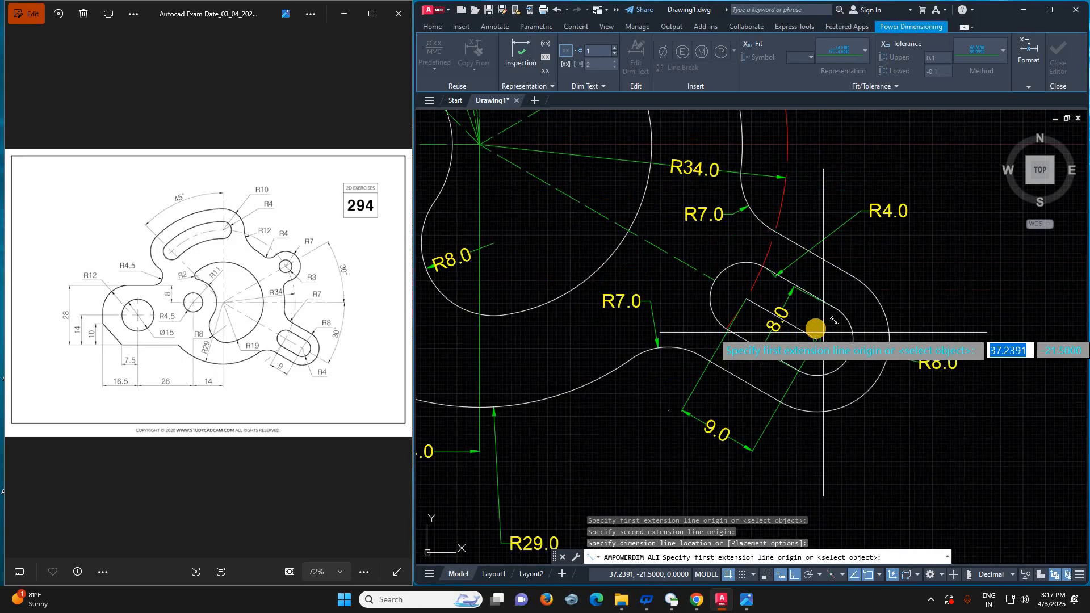
pyautogui.press('Escape')
pyautogui.press('Escape')
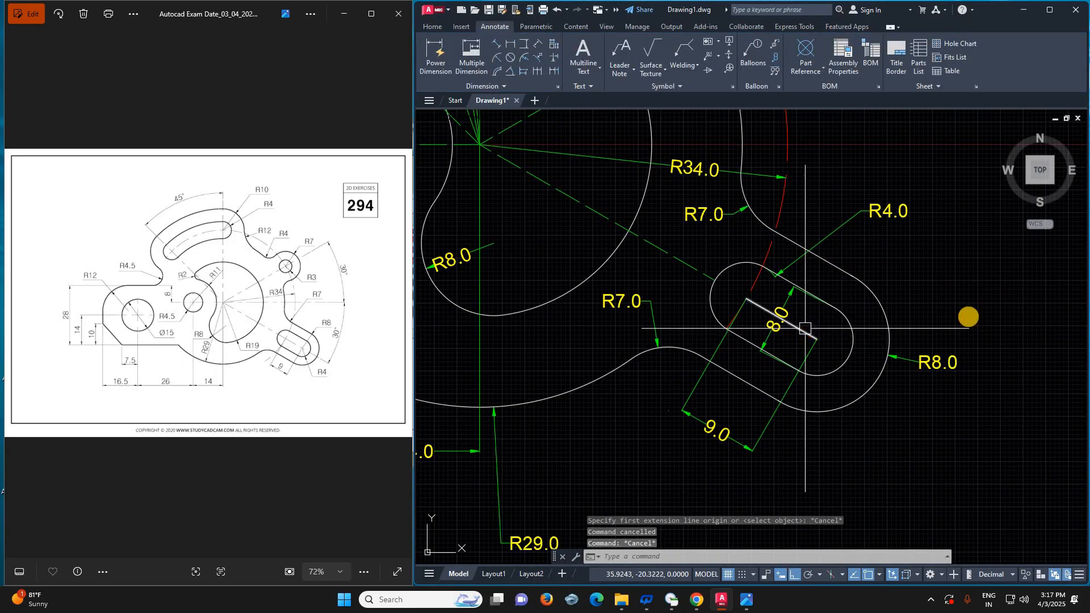
# - Try erasing the short centreline inside the lower-right slot, and undo the erasure
pyautogui.click(805, 330)
pyautogui.press('Delete')
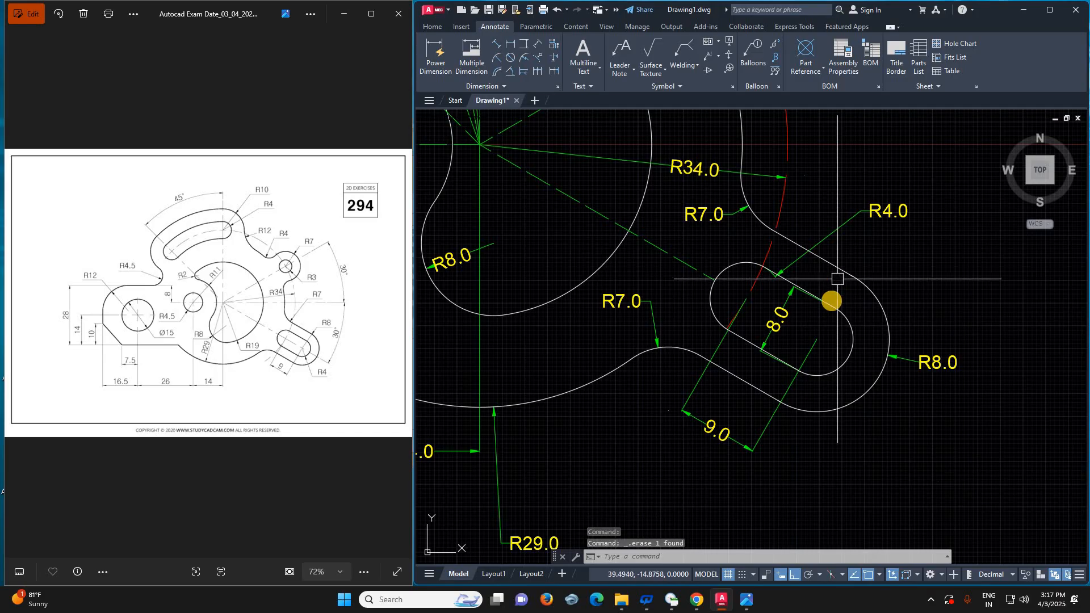
pyautogui.hotkey('ctrl', 'z')
pyautogui.scroll(-2, 813, 301)
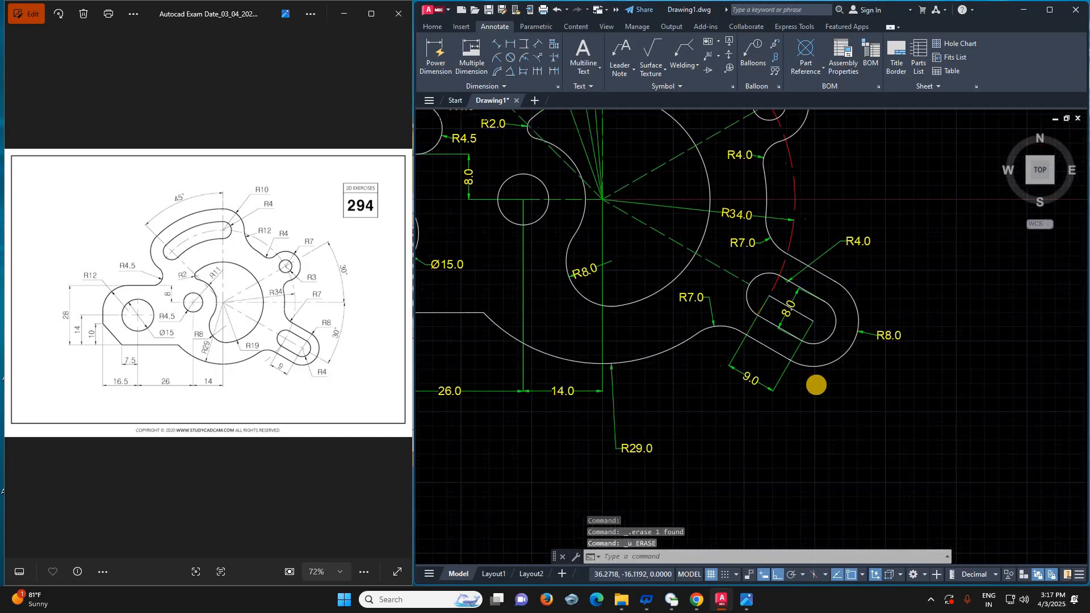
pyautogui.scroll(-2, 795, 309)
pyautogui.scroll(2, 781, 286)
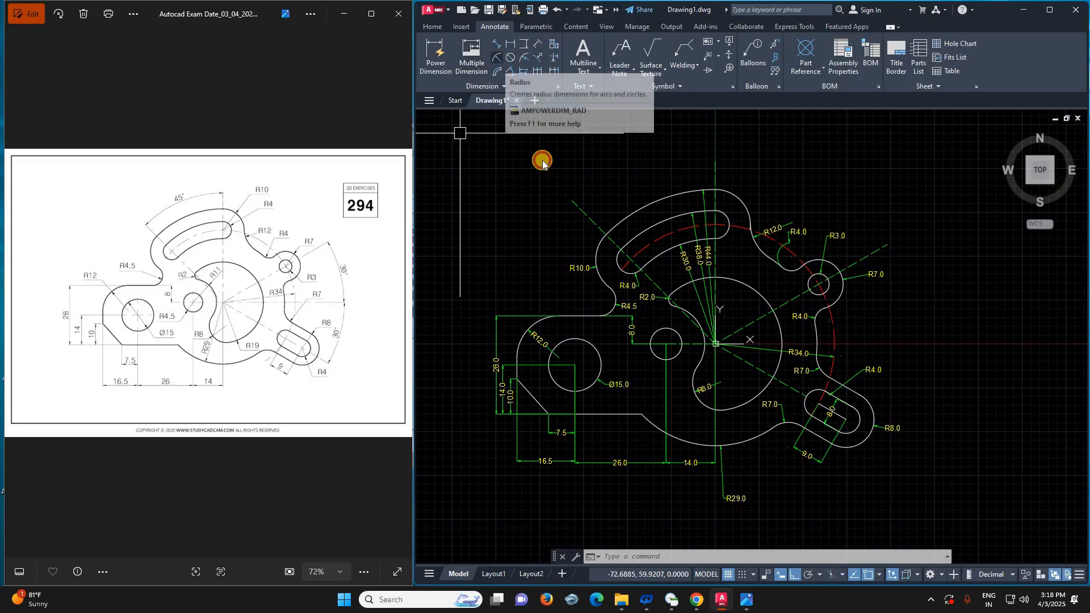
# - Add radius dimensions to the small circle beside the central cutout, placed at its lower left, and to the cutout's large arc, placed inside it
pyautogui.click(499, 62)
pyautogui.click(646, 362)
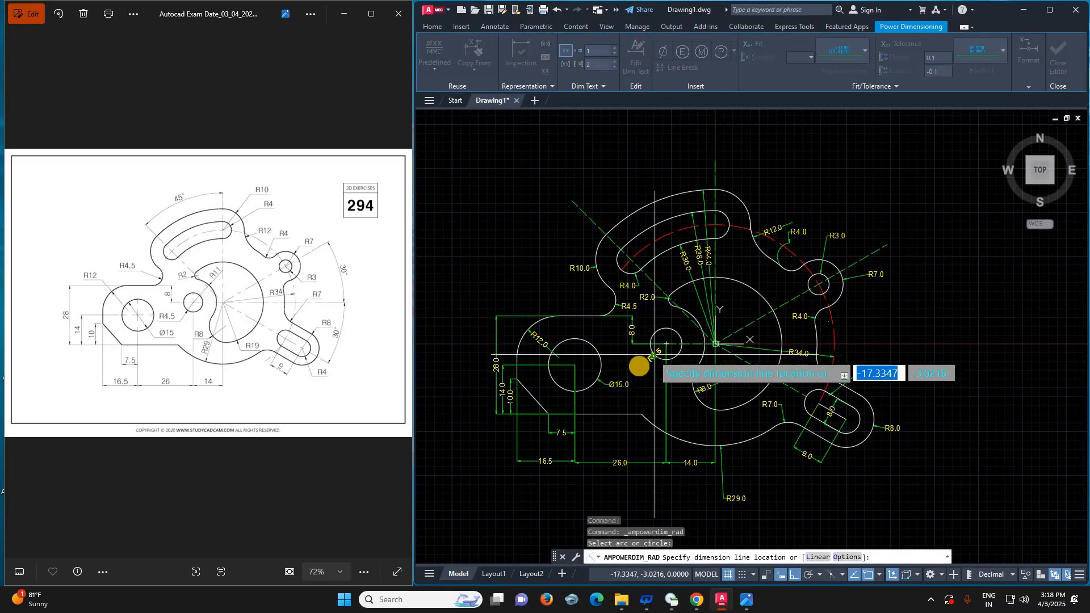
pyautogui.click(638, 367)
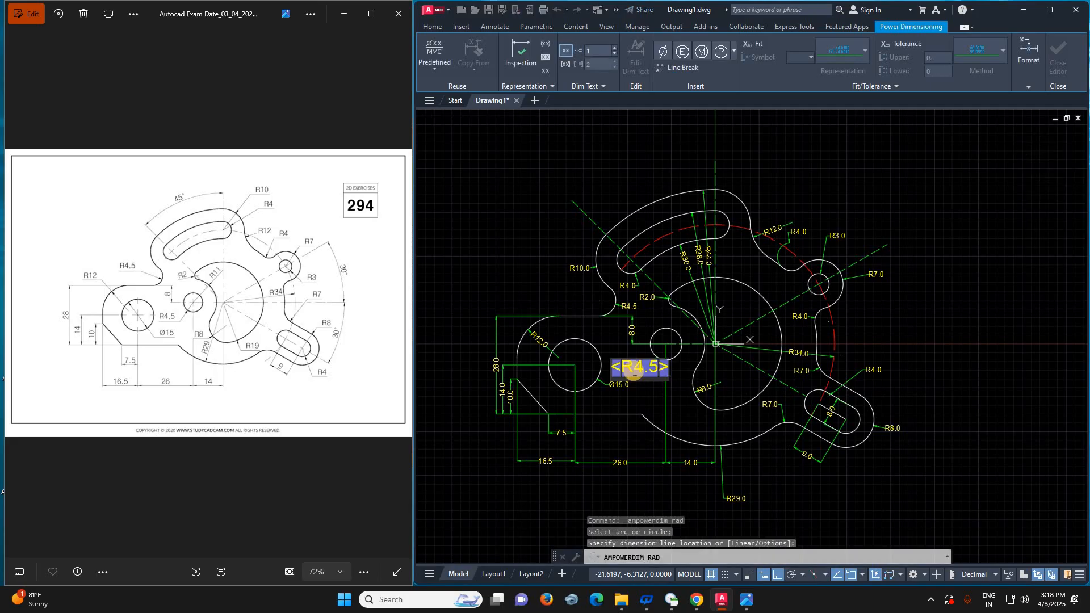
pyautogui.press('Return')
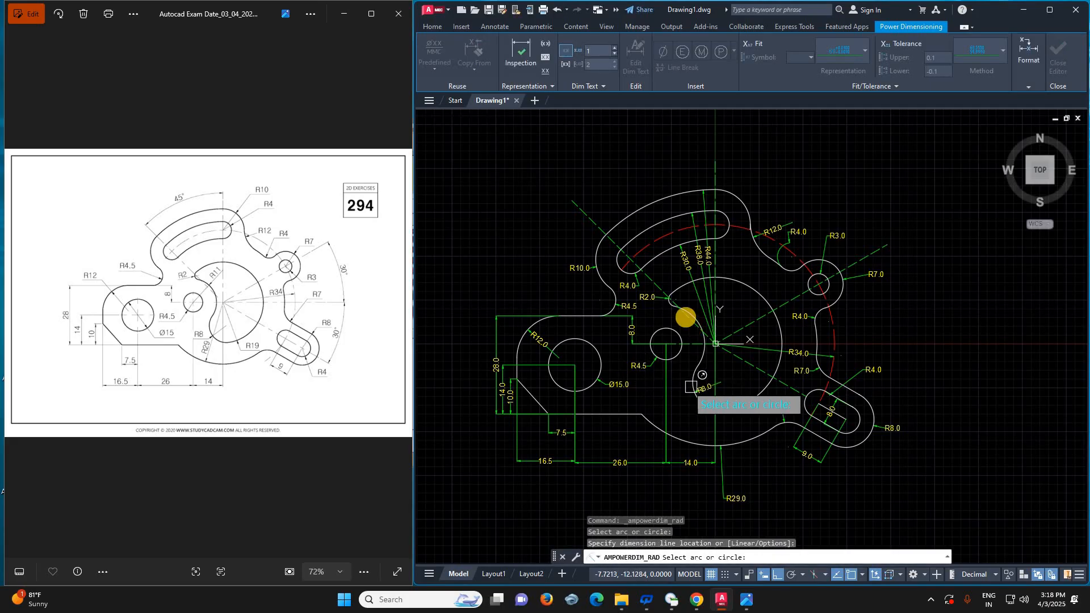
pyautogui.click(778, 323)
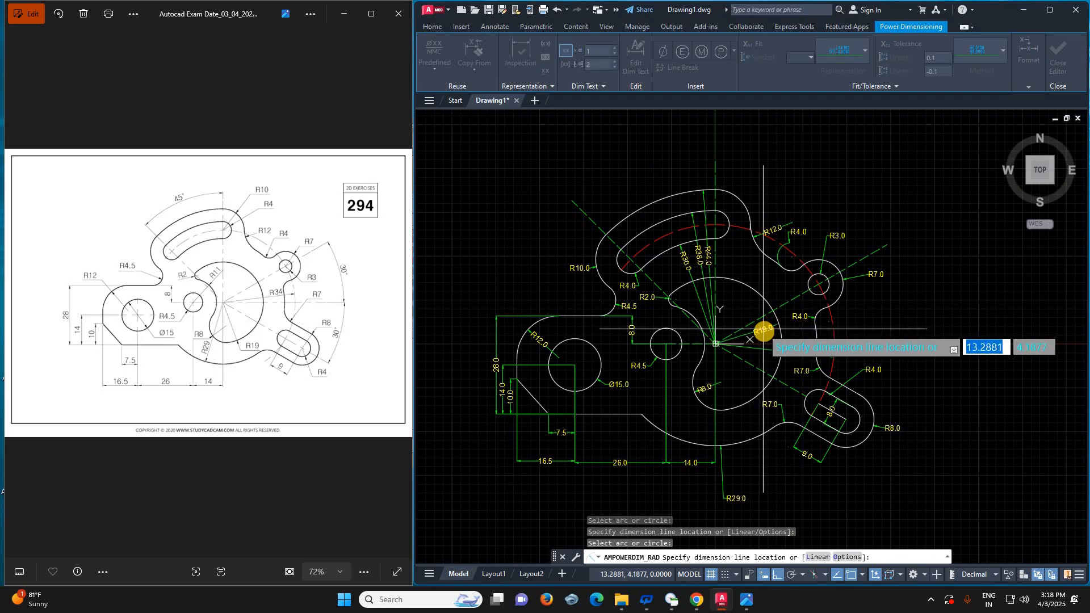
pyautogui.click(743, 307)
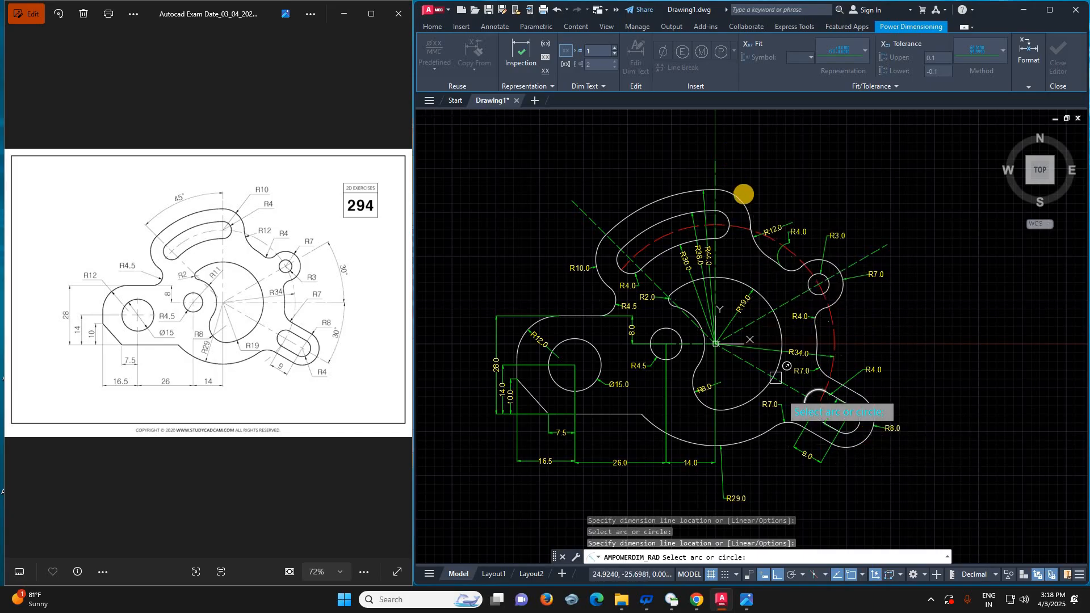
# - Add radius dimensions to the upper lobe's right outer arc and the upper slot's right end, both placed outside the outline
pyautogui.click(744, 194)
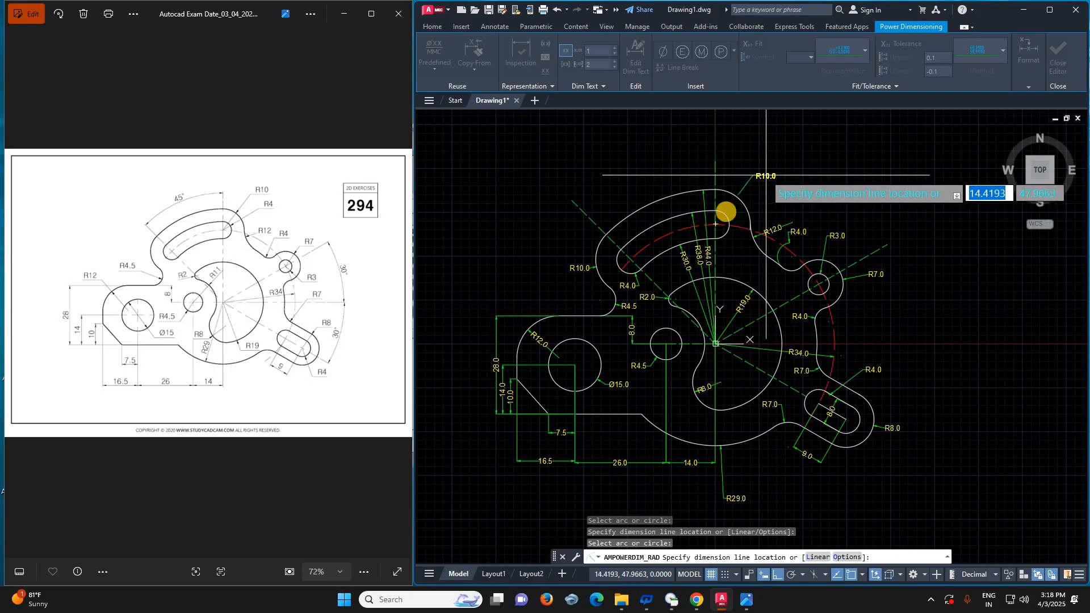
pyautogui.click(728, 215)
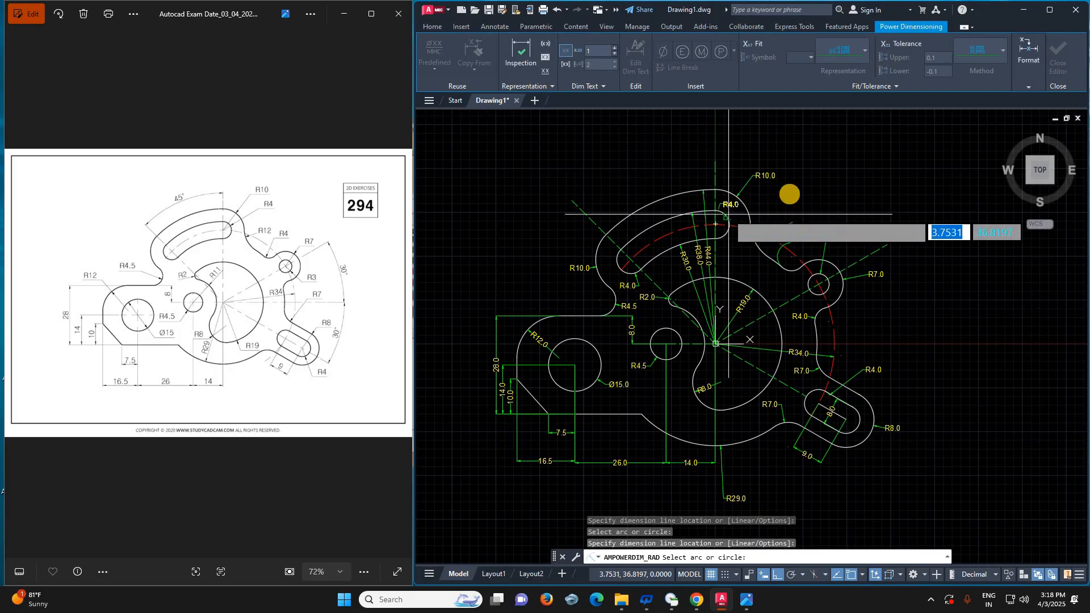
pyautogui.click(790, 195)
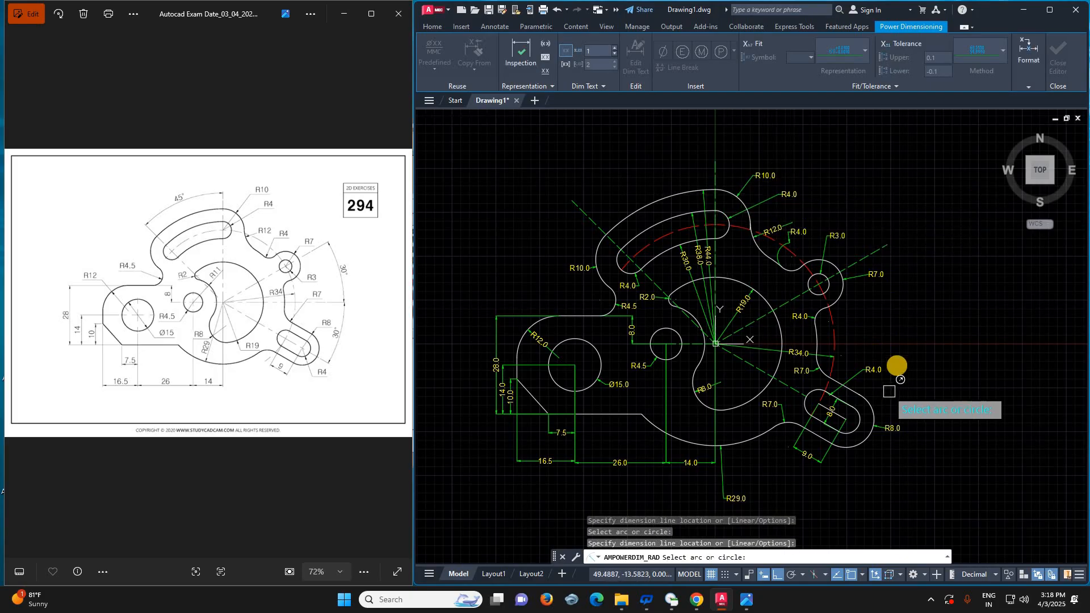
pyautogui.scroll(-2, 858, 332)
pyautogui.scroll(2, 889, 336)
pyautogui.press('Escape')
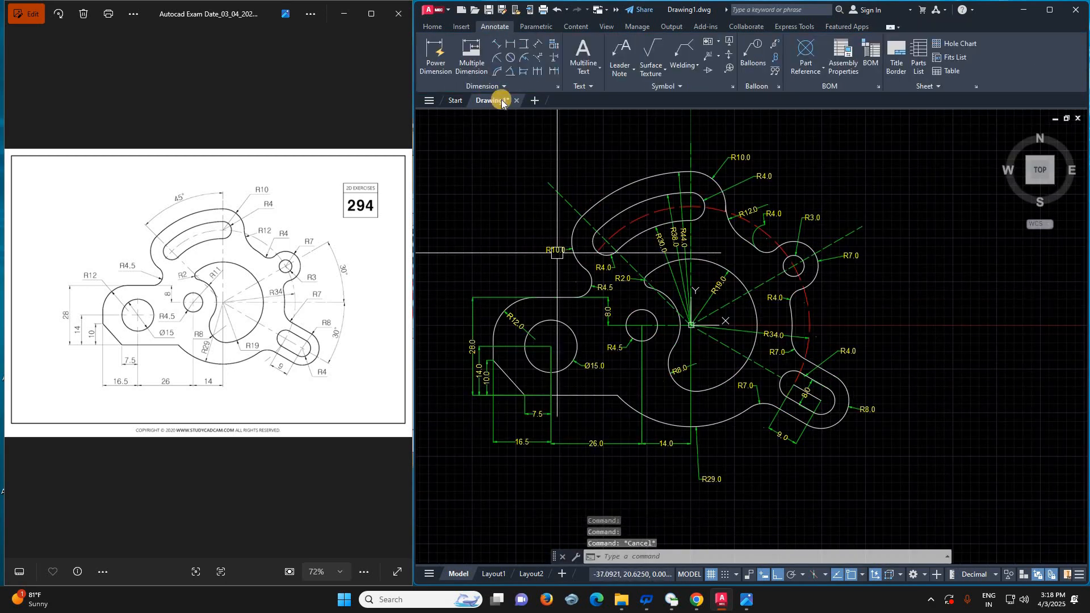
# - Add an angular dimension between the upper-left diagonal centreline and the vertical centreline, placed above the upper lobe
pyautogui.click(510, 71)
pyautogui.click(558, 193)
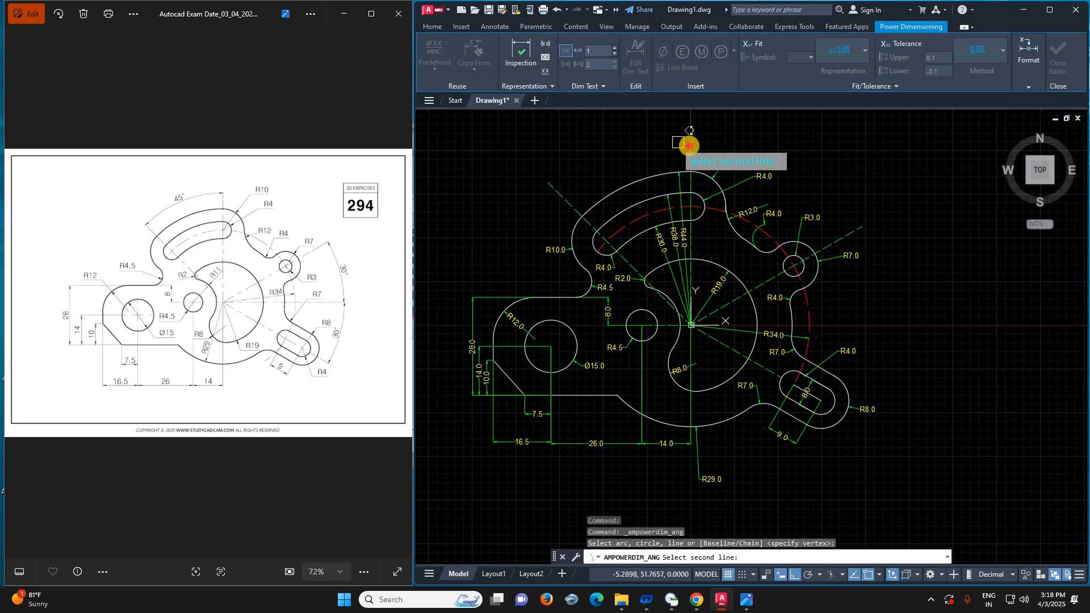
pyautogui.click(690, 146)
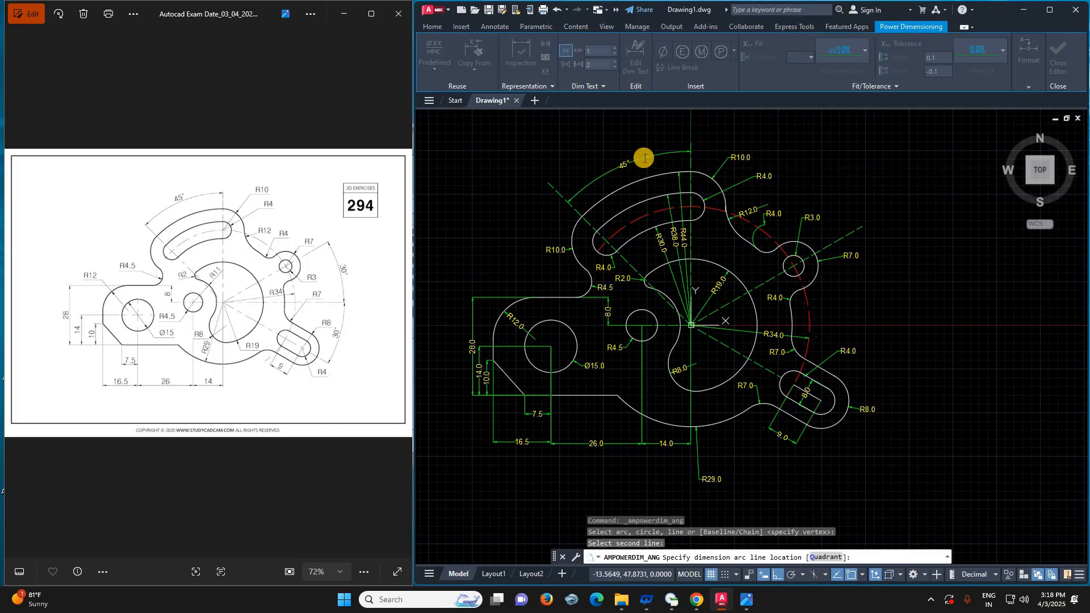
pyautogui.click(644, 158)
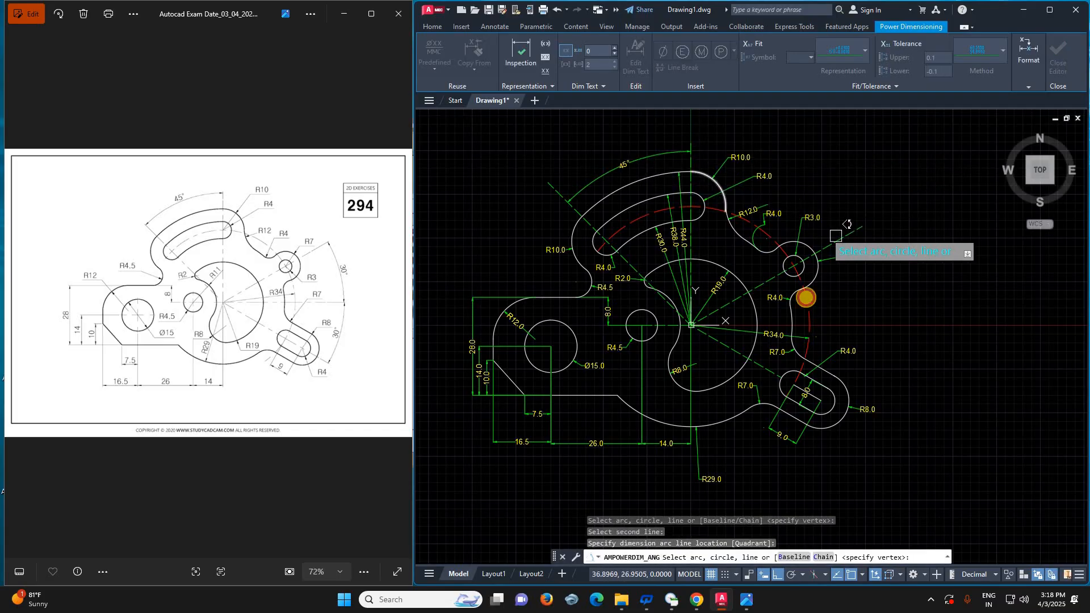
# - Add an angular dimension between the horizontal centreline and the upper-right diagonal centreline, placed outside the plate's right side
pyautogui.click(657, 326)
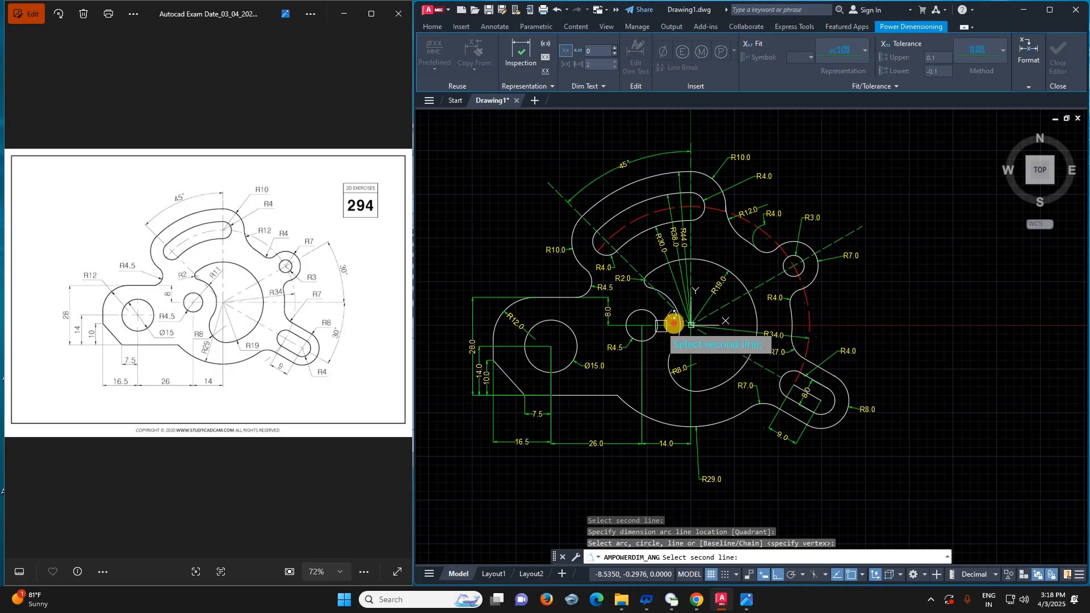
pyautogui.scroll(4, 672, 321)
pyautogui.click(674, 324)
pyautogui.scroll(-4, 965, 310)
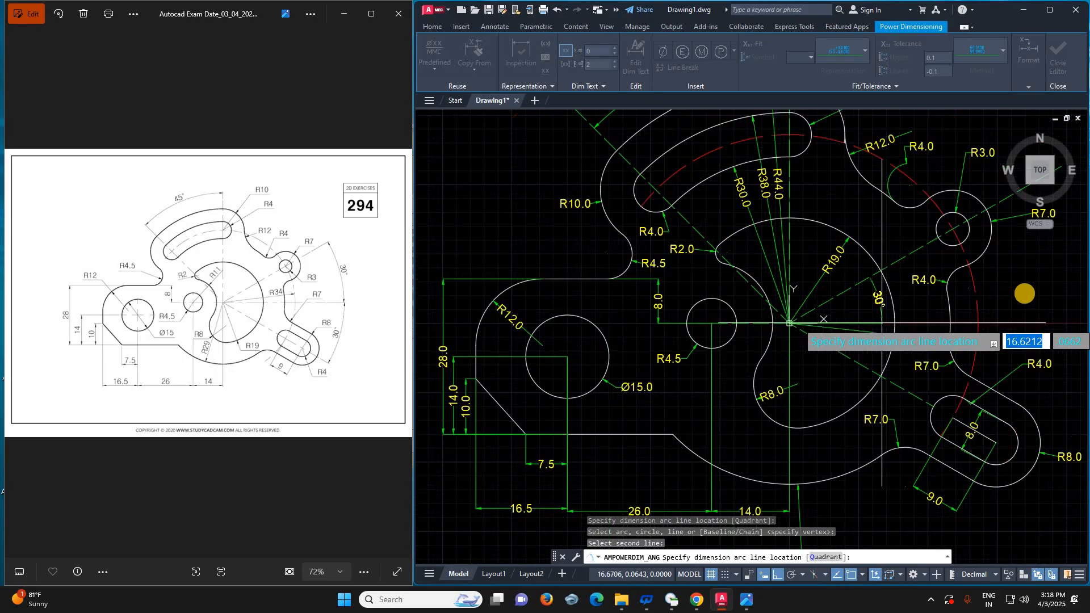
pyautogui.click(1059, 277)
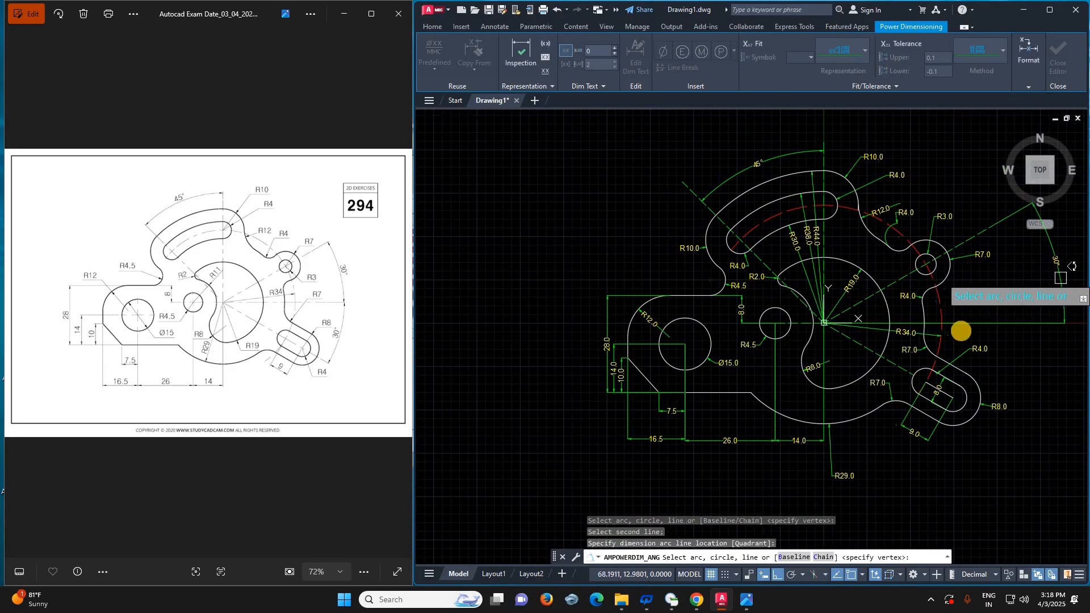
# - Add an angular dimension between the lower-right diagonal centreline and the horizontal centreline, placed in line below the upper angular dimension
pyautogui.click(898, 364)
pyautogui.click(1032, 341)
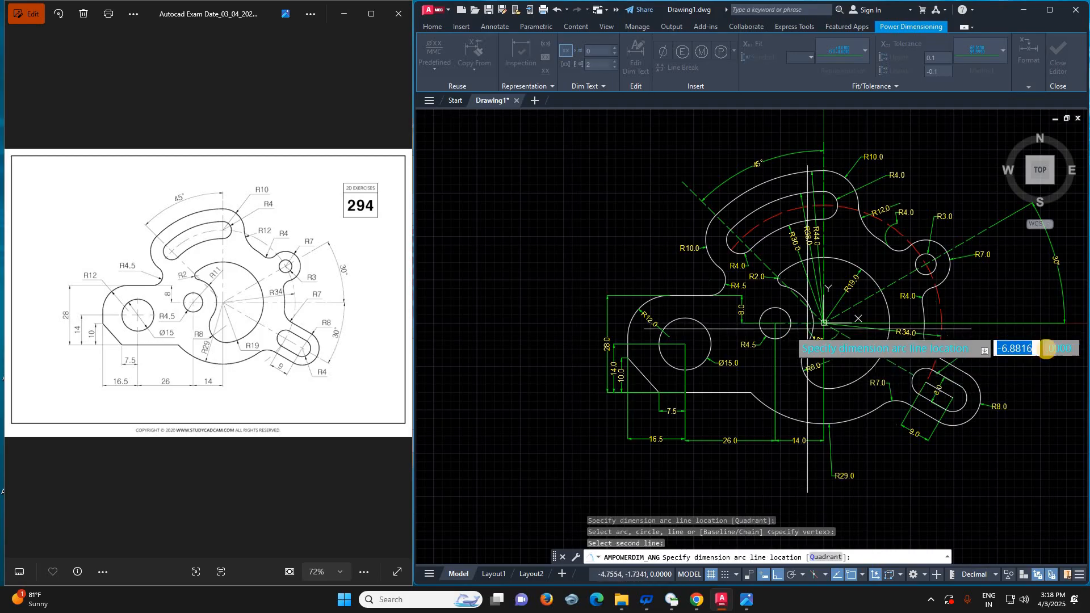
pyautogui.click(1061, 384)
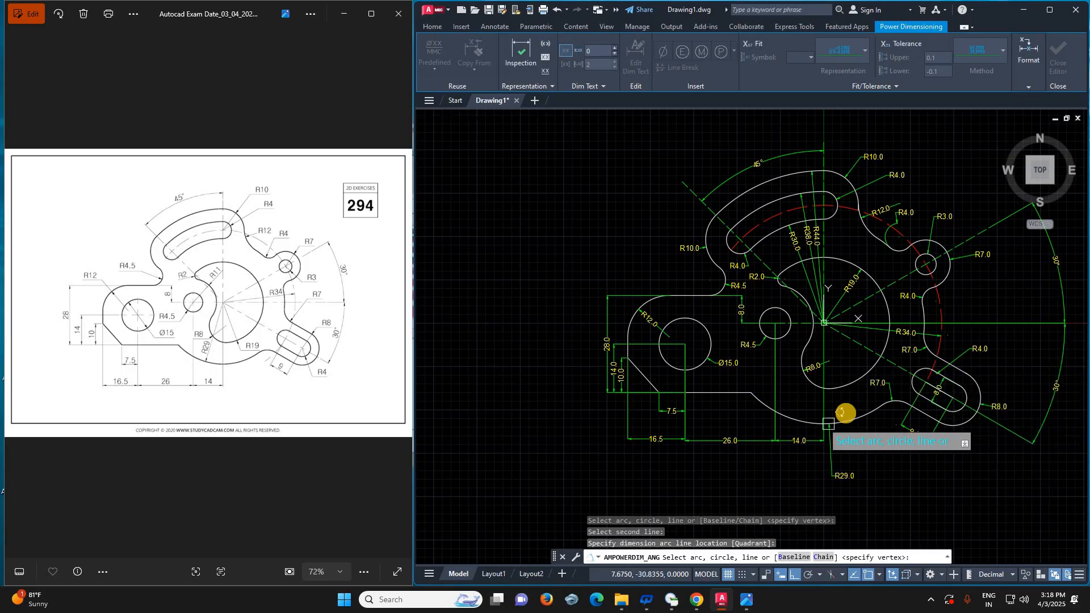
pyautogui.scroll(-3, 751, 408)
pyautogui.scroll(3, 848, 414)
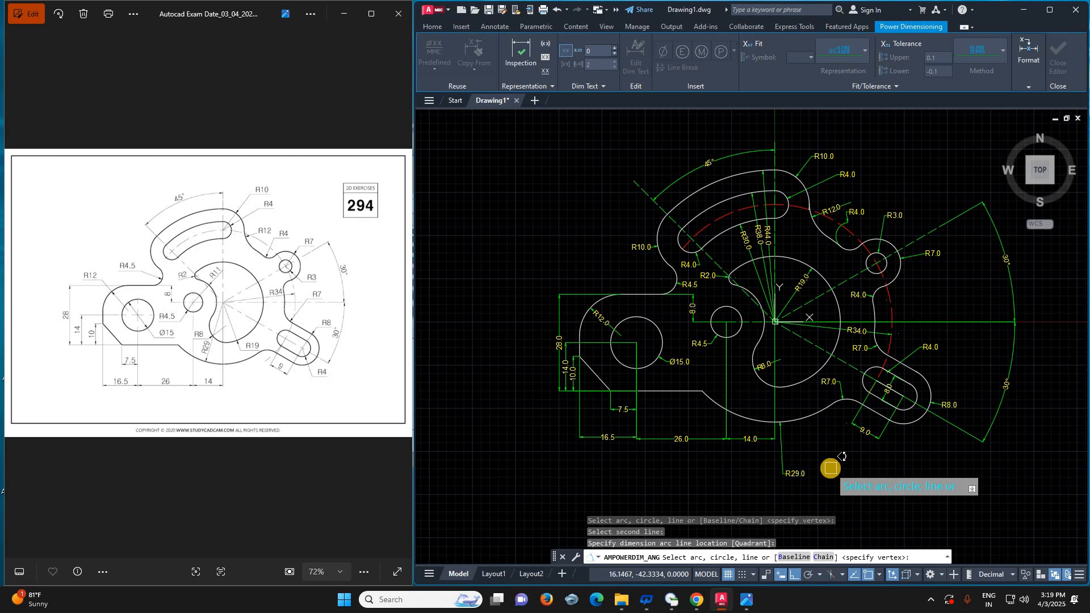
pyautogui.press('Escape')
pyautogui.press('Escape')
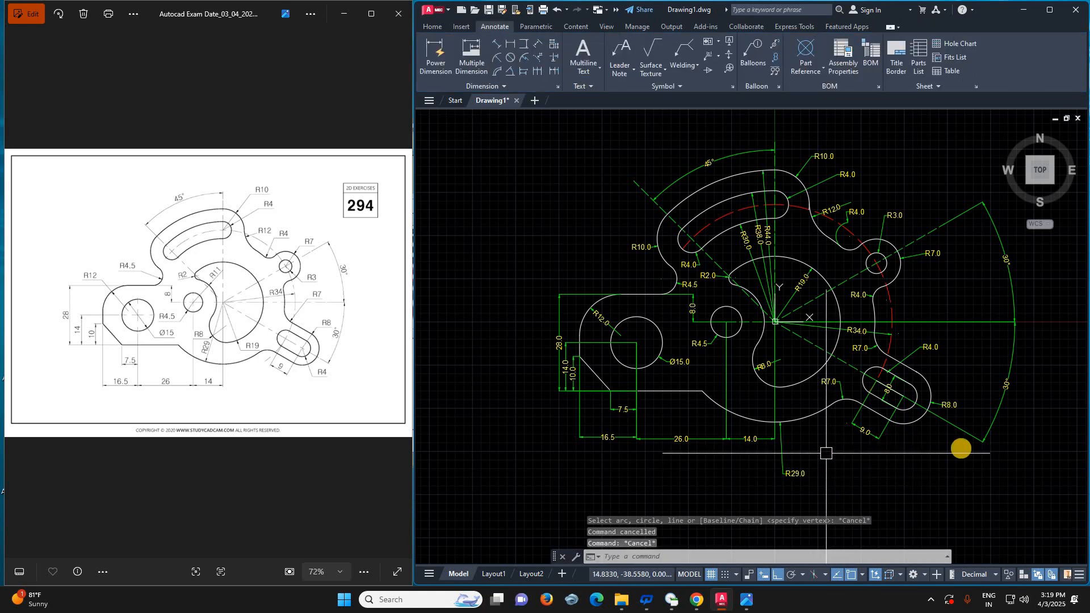
pyautogui.moveTo(1038, 390); pyautogui.dragTo(1032, 412, button='middle')
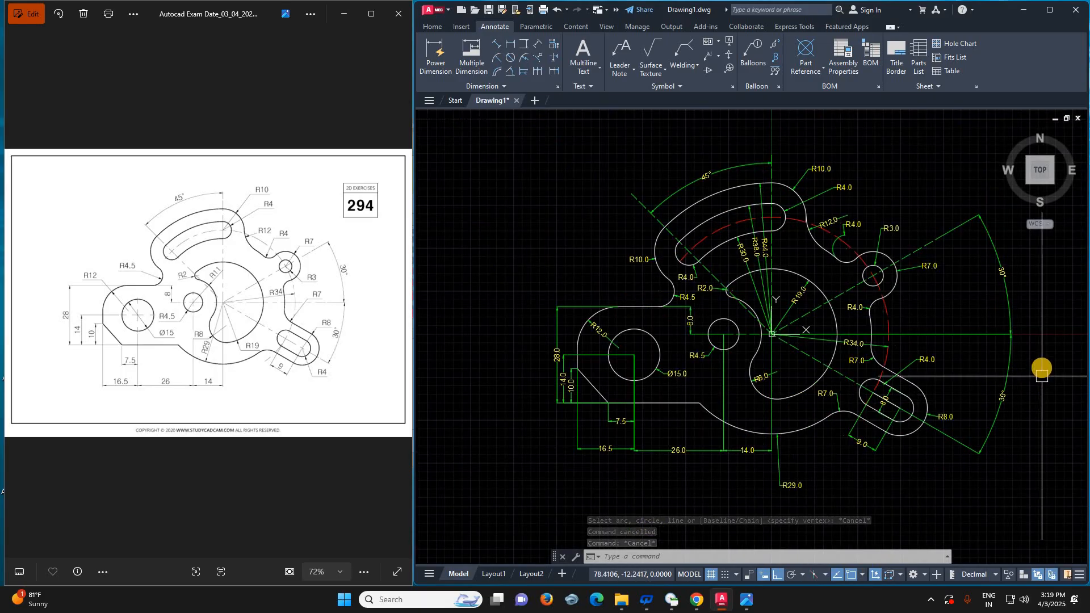
pyautogui.scroll(2, 1041, 372)
pyautogui.scroll(-2, 1042, 373)
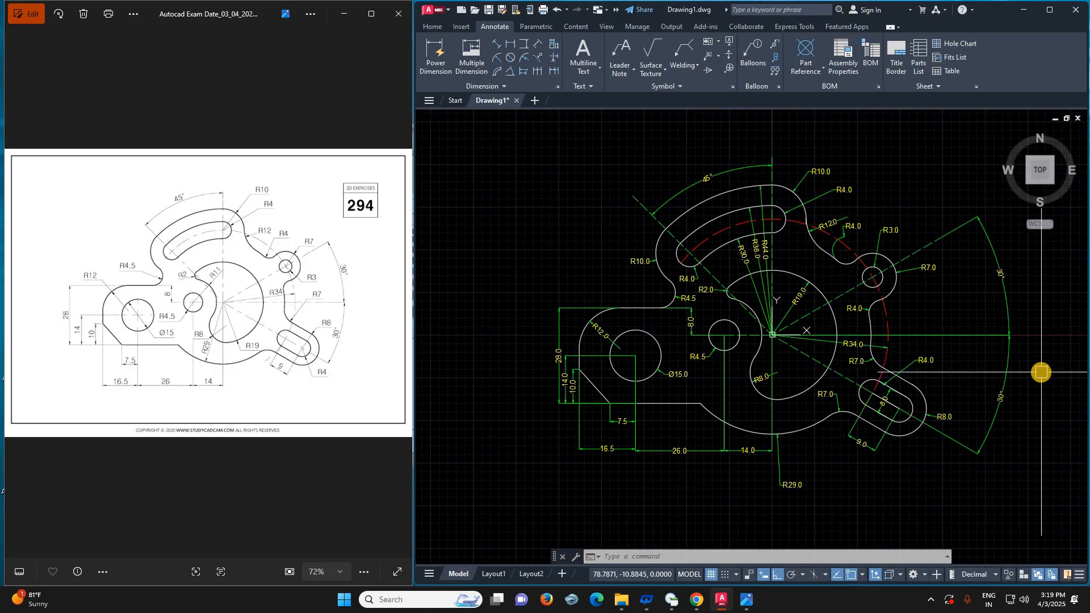
# - Zoom to show all of the drawing and check the dimensioned plate against the reference image
pyautogui.write('z')
pyautogui.press('Return')
pyautogui.write('a')
pyautogui.press('Return')
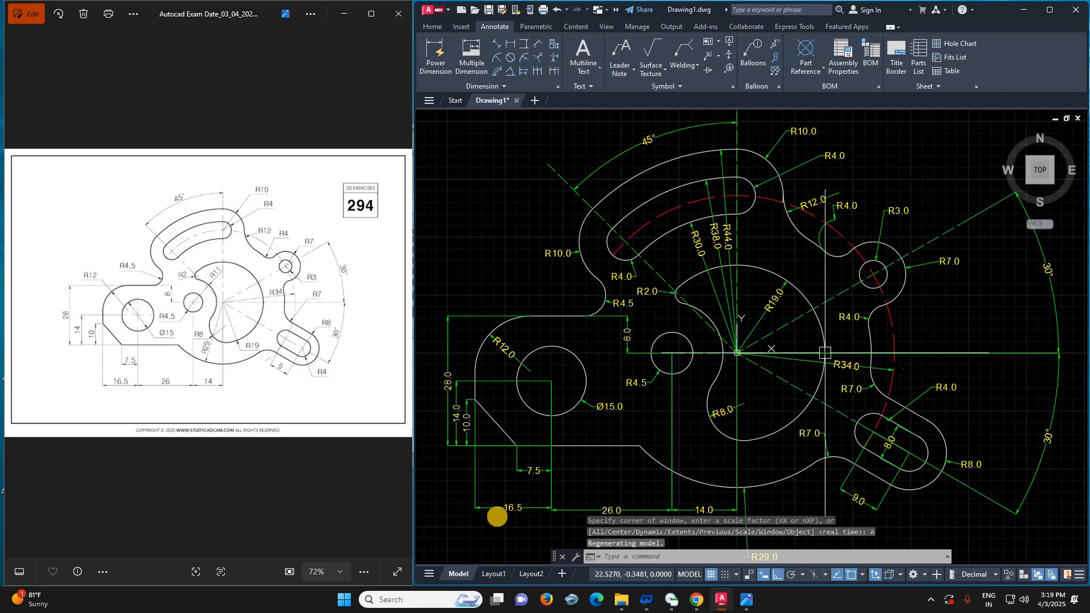
pyautogui.click(486, 532)
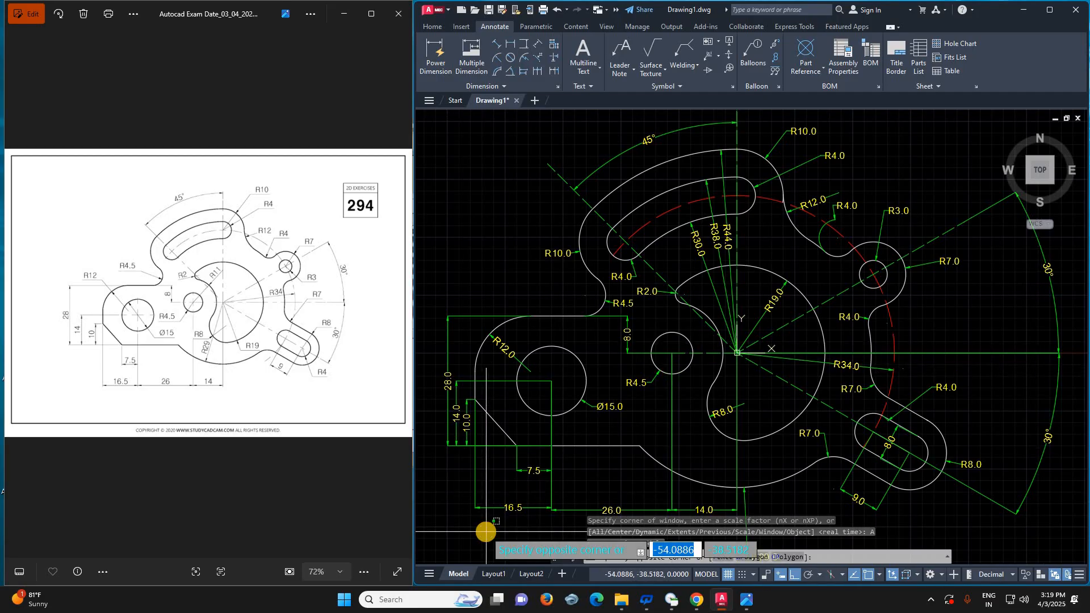
pyautogui.press('Escape')
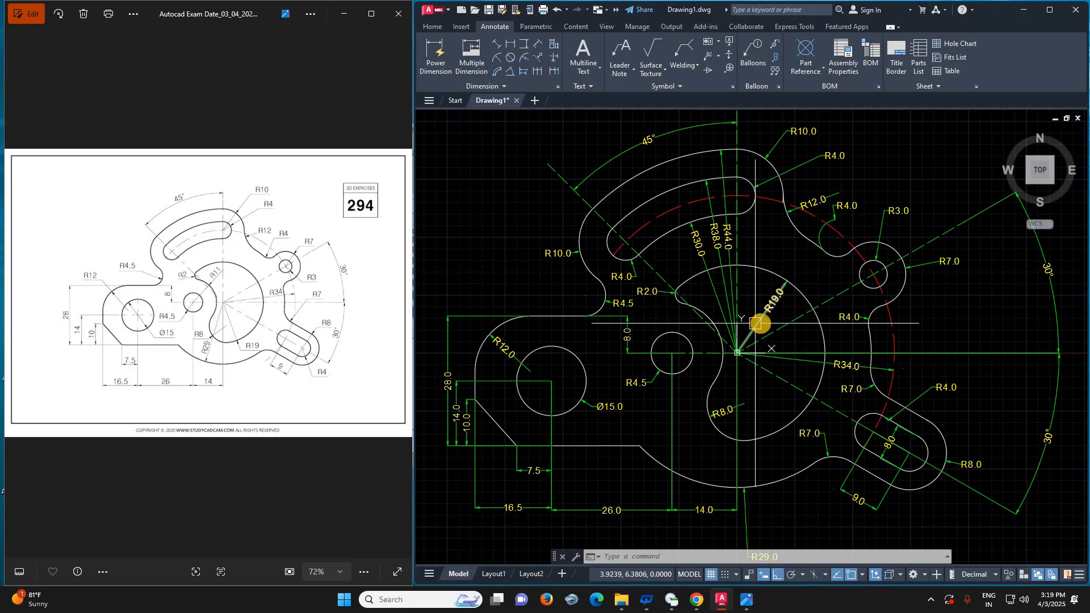
# - Capture a full-screen screenshot showing the dimensioned plate beside the exercise 294 reference image
pyautogui.scroll(-2, 760, 324)
pyautogui.scroll(2, 766, 315)
pyautogui.scroll(-2, 773, 319)
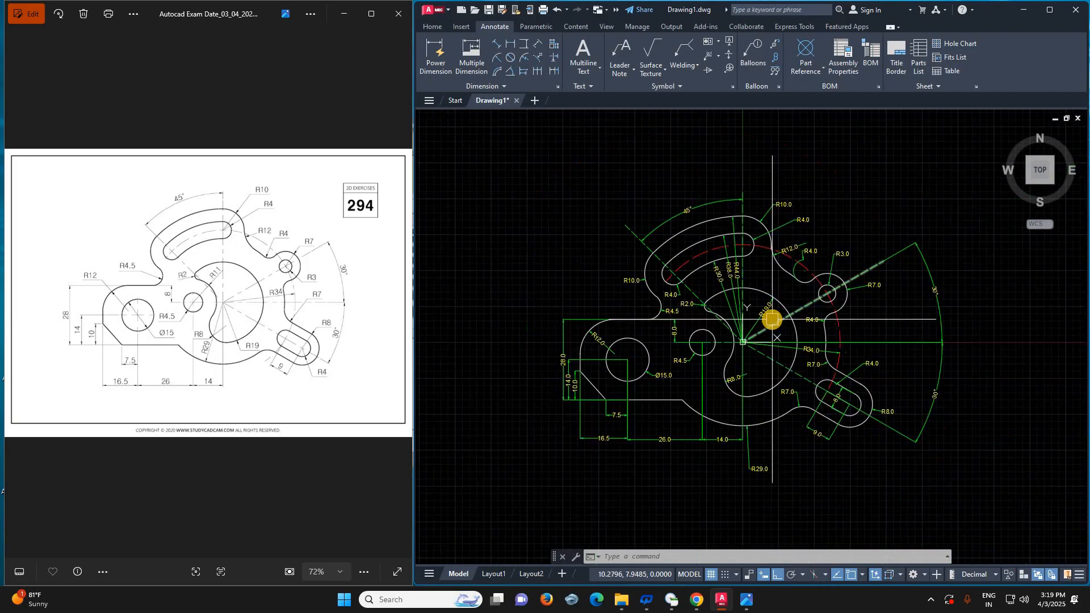
pyautogui.scroll(2, 772, 320)
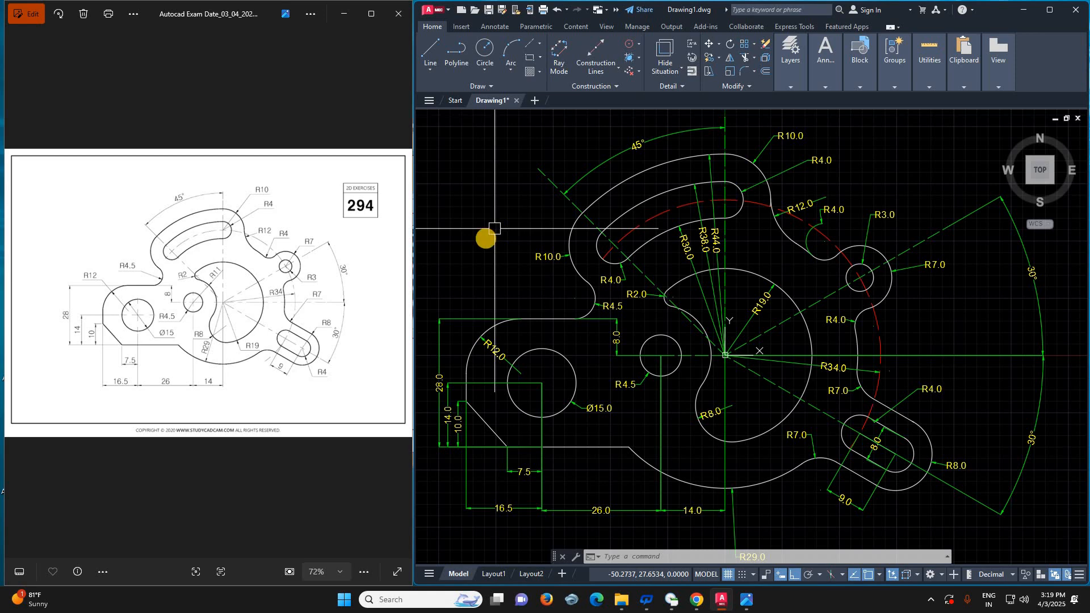
pyautogui.press('super+shift+s')
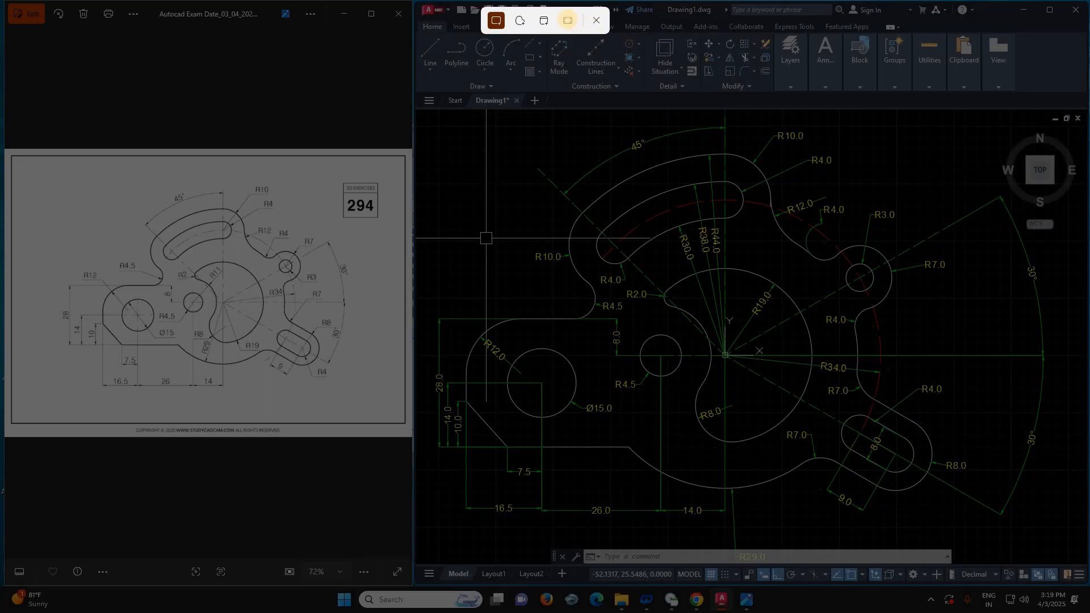
pyautogui.click(568, 21)
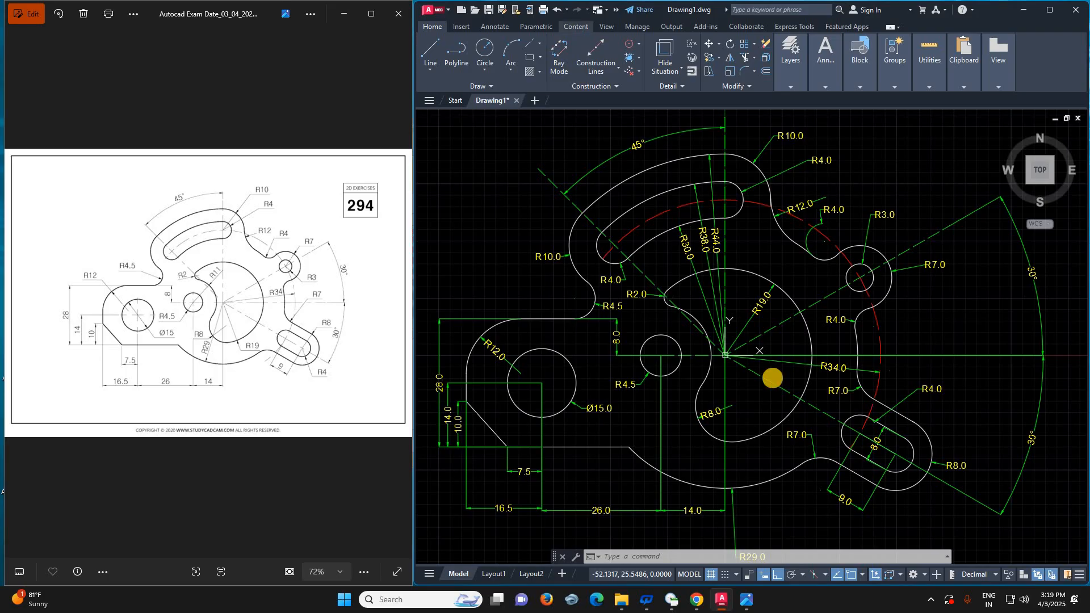